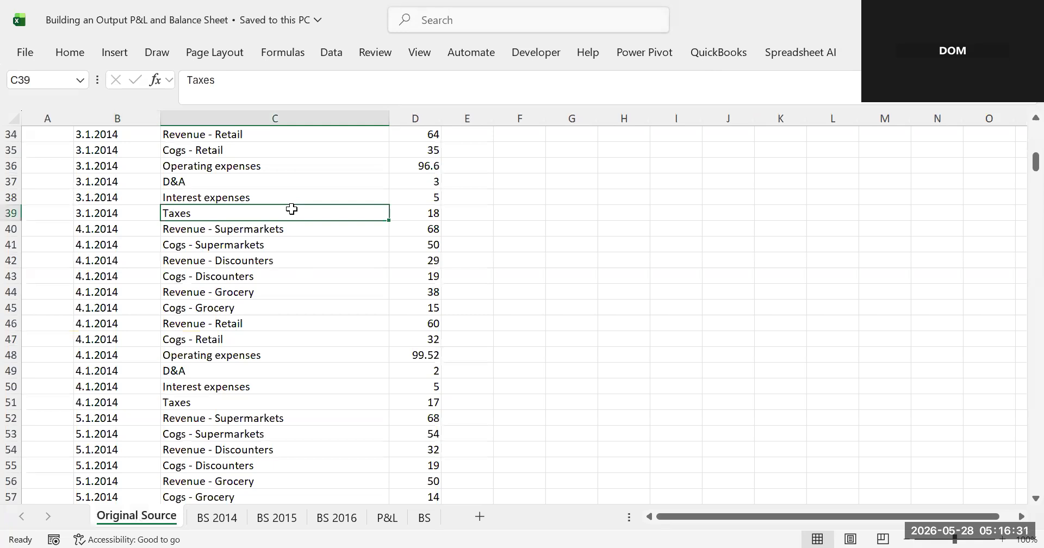
- Scroll through the source data table of dates, financials and amounts, highlighting its date and label columns
key(Up)
key(Up)
key(Up)
key(Up)
key(Up)
key(Up)
key(Up)
key(Up)
key(Up)
key(Up)
key(Up)
key(Up)
key(Up)
key(Up)
key(Up)
key(Up)
key(Up)
key(Up)
key(Up)
key(Up)
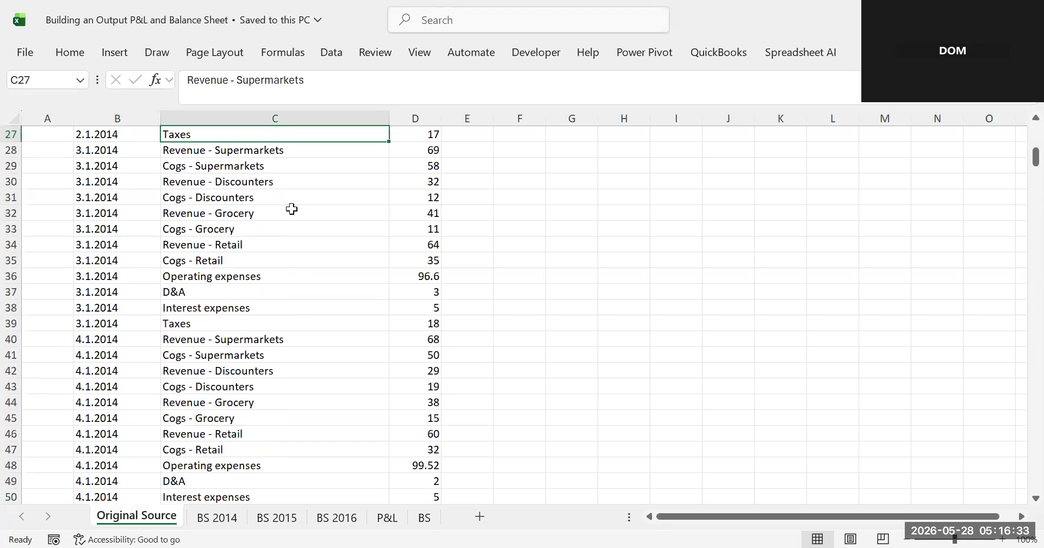
key(Up)
key(Up)
key(Up)
key(Up)
key(Up)
key(Up)
key(Up)
key(Up)
key(Up)
key(Up)
key(Up)
key(Up)
key(Up)
key(Up)
key(Up)
key(Up)
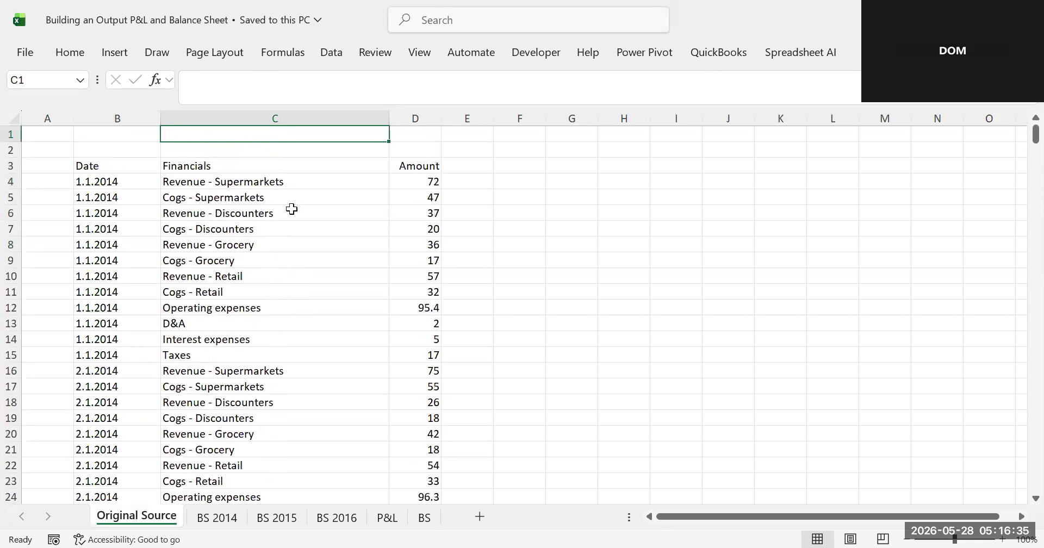
click(139, 201)
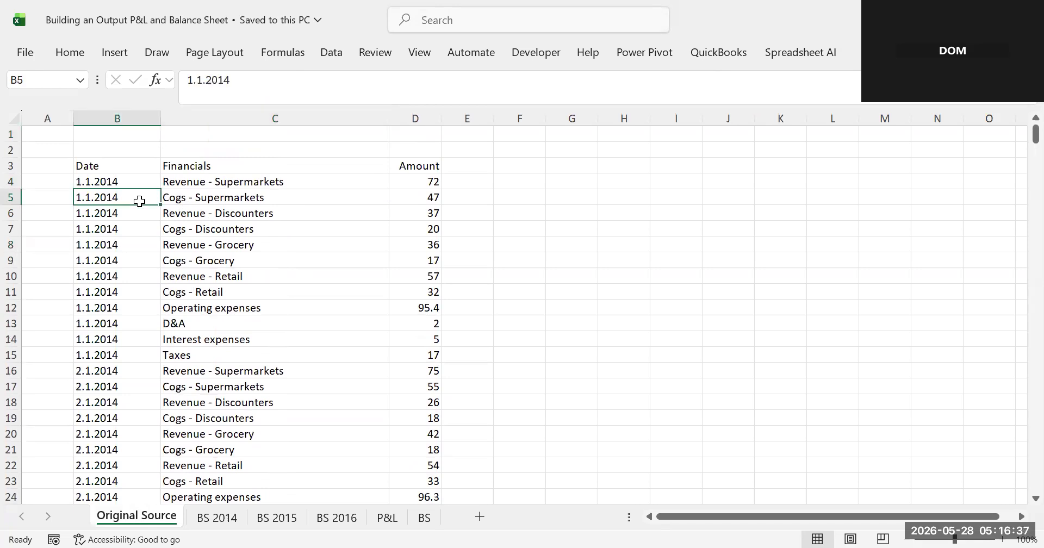
drag(118, 163, 384, 386)
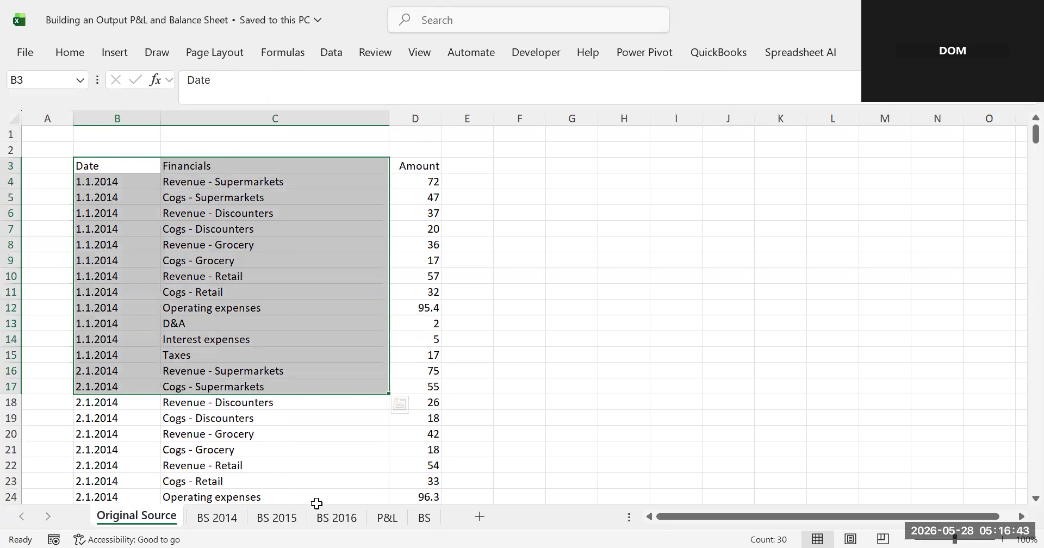
- Browse the P&L, BS and yearly balance sheet tabs, then return to the source data sheet
click(386, 517)
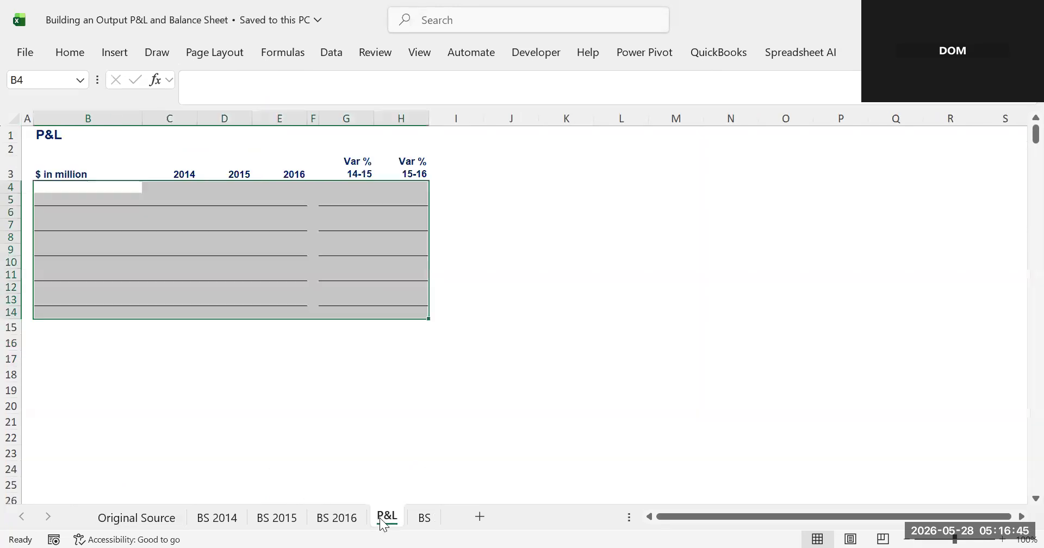
click(425, 518)
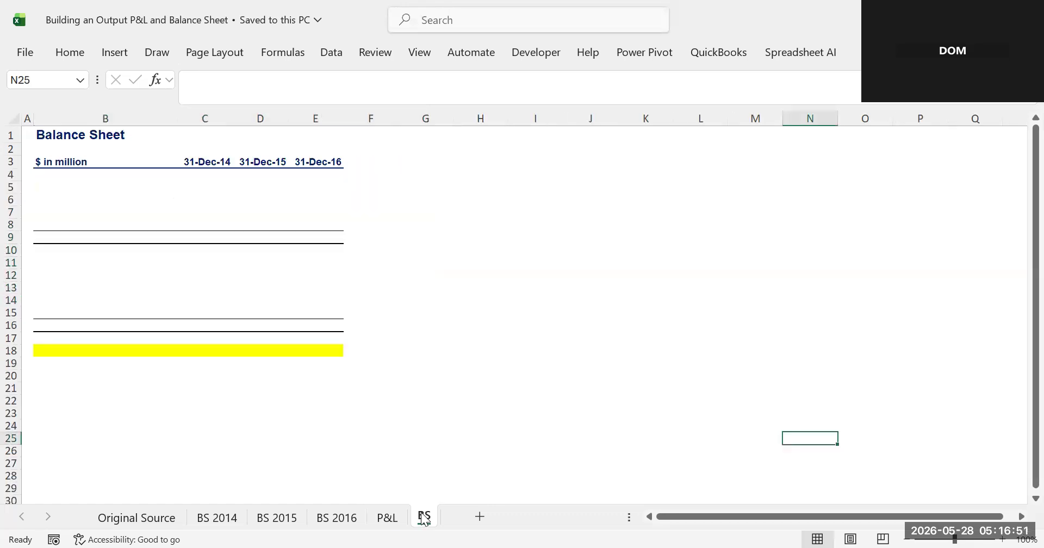
click(215, 521)
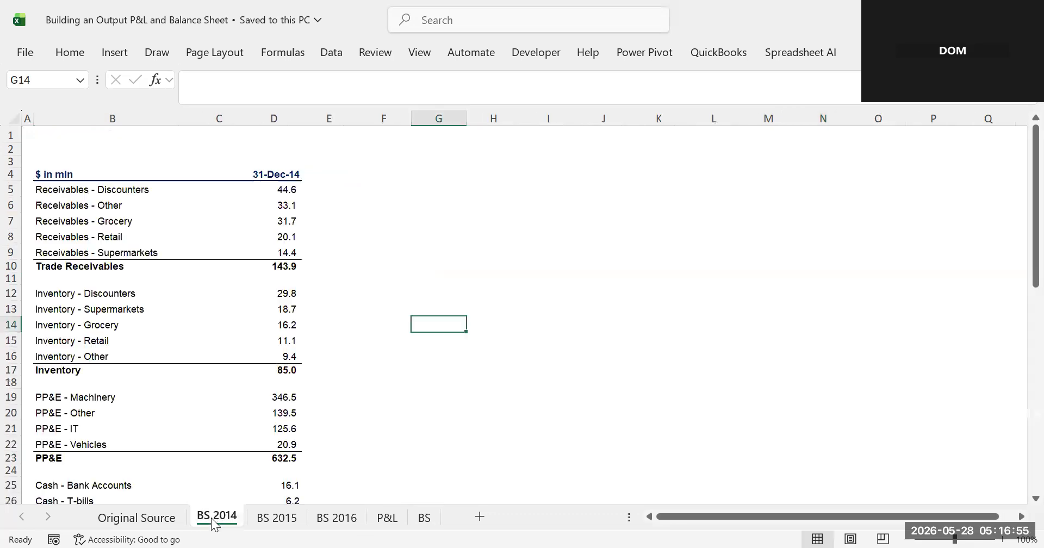
click(267, 524)
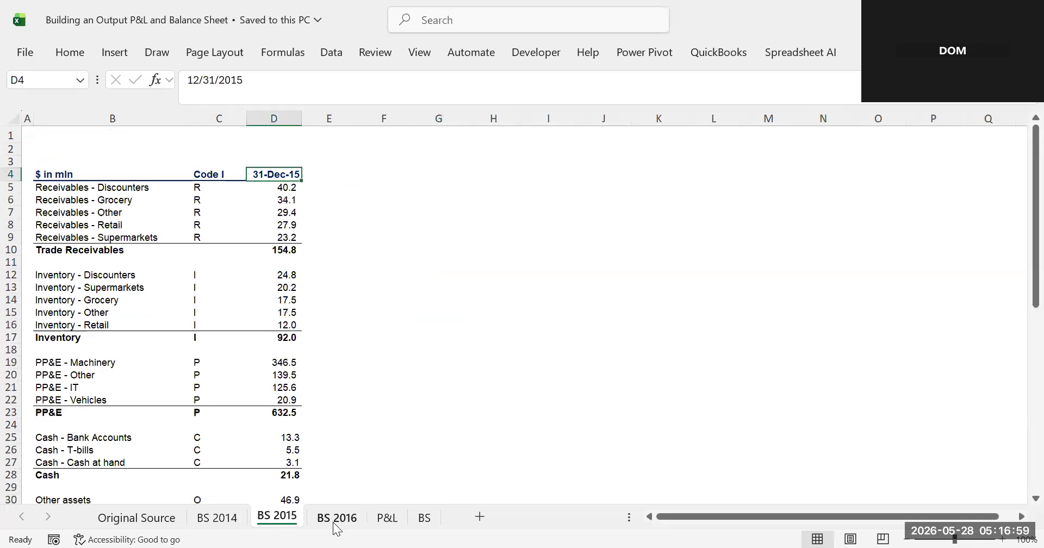
click(334, 524)
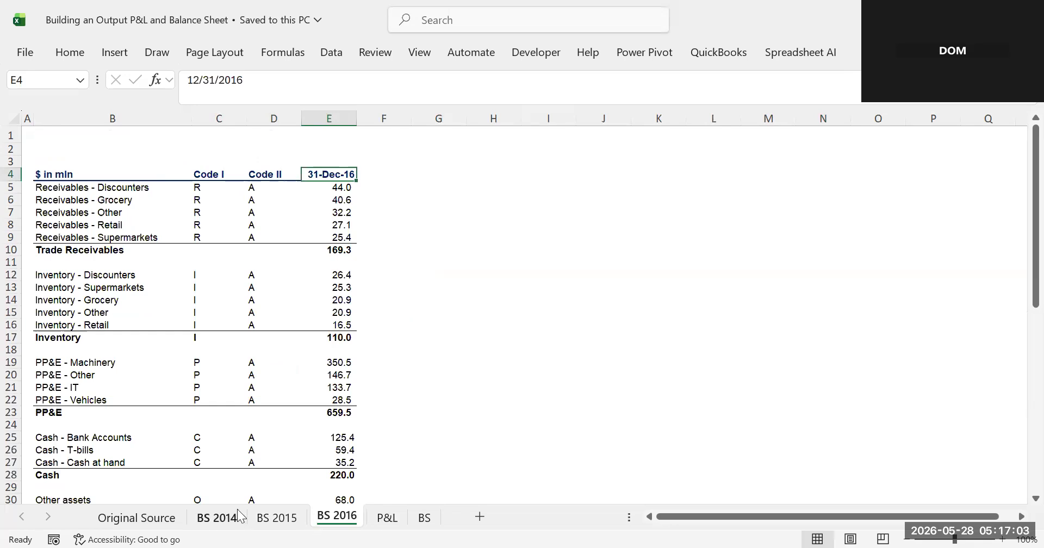
click(437, 427)
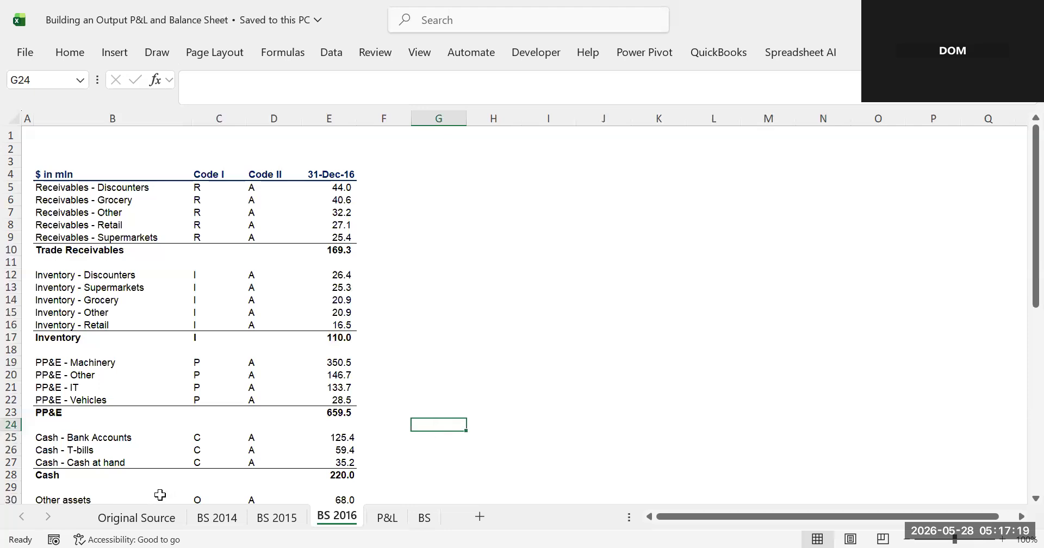
click(134, 519)
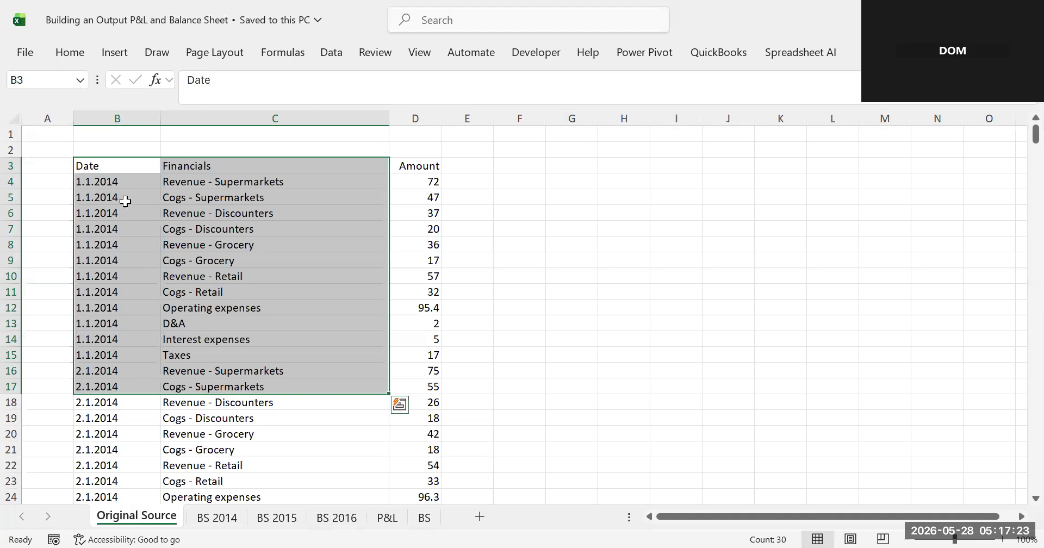
click(125, 202)
click(108, 181)
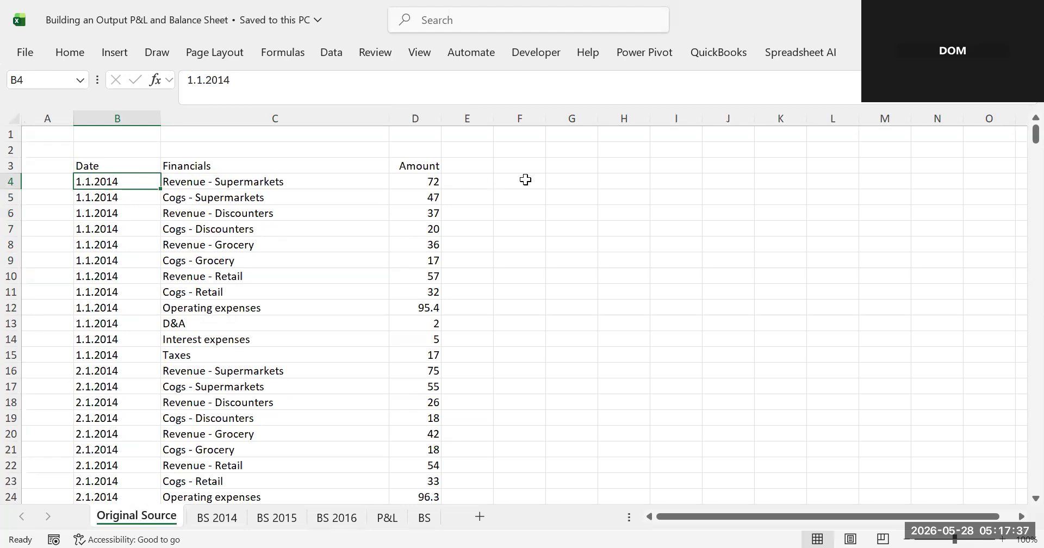
click(526, 179)
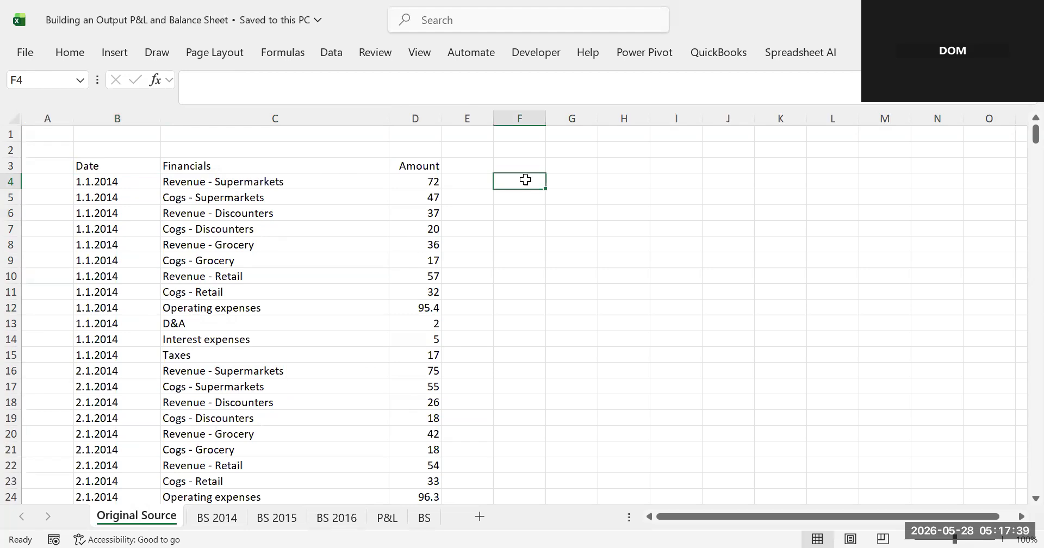
text(=)
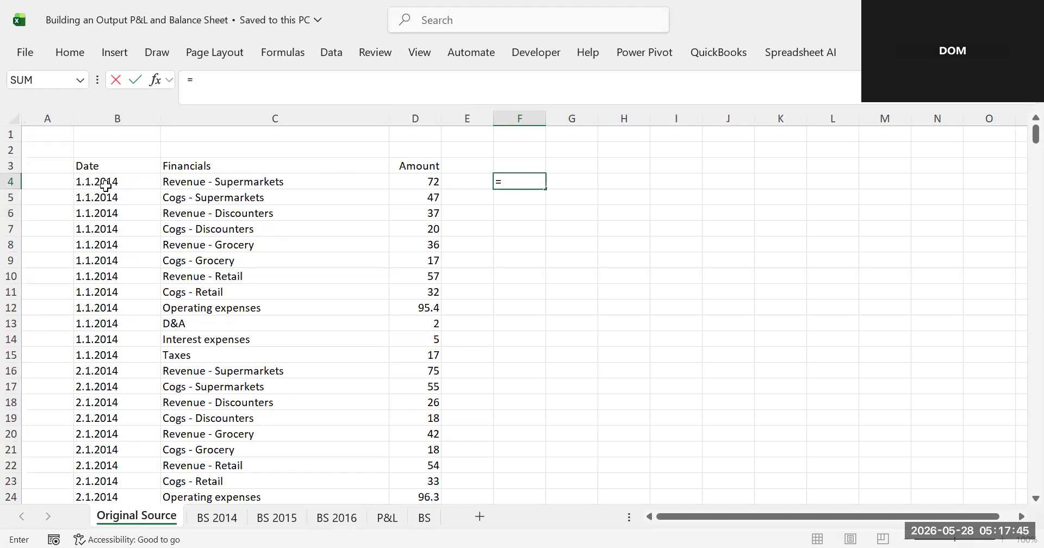
text(tex)
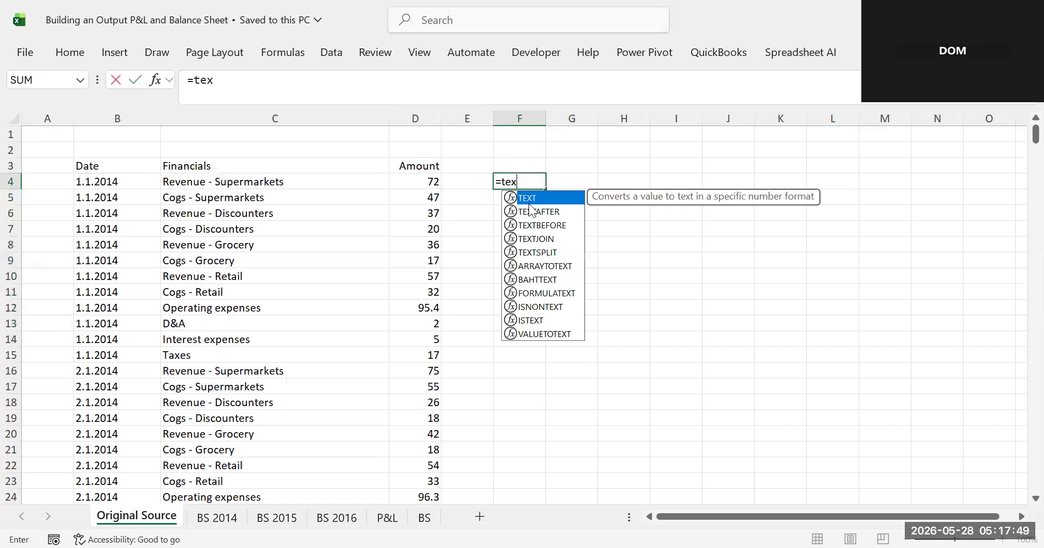
key(Tab)
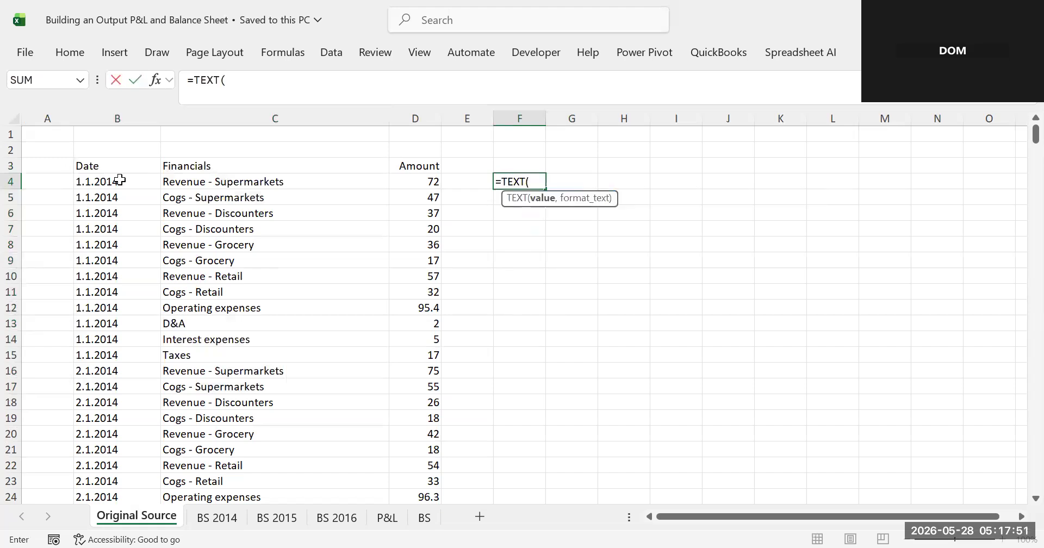
click(102, 181)
text(,)
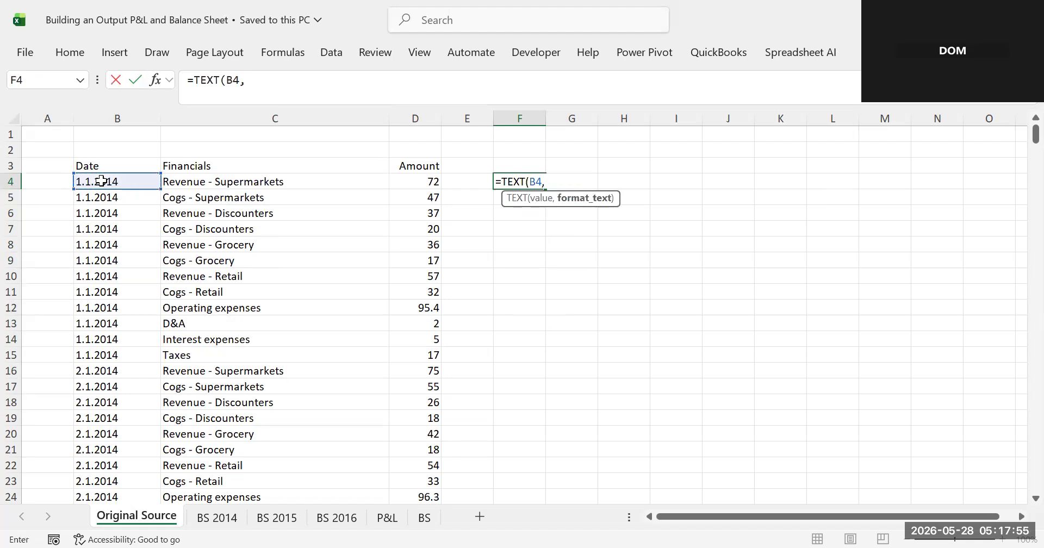
text("yyyy)
key(BackSpace)
text(")
key(Return)
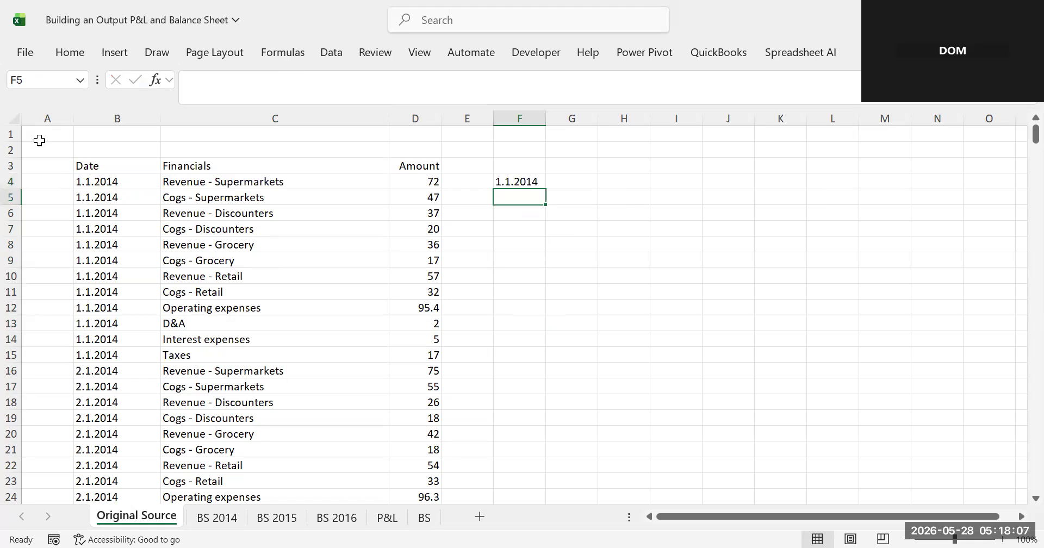
click(107, 196)
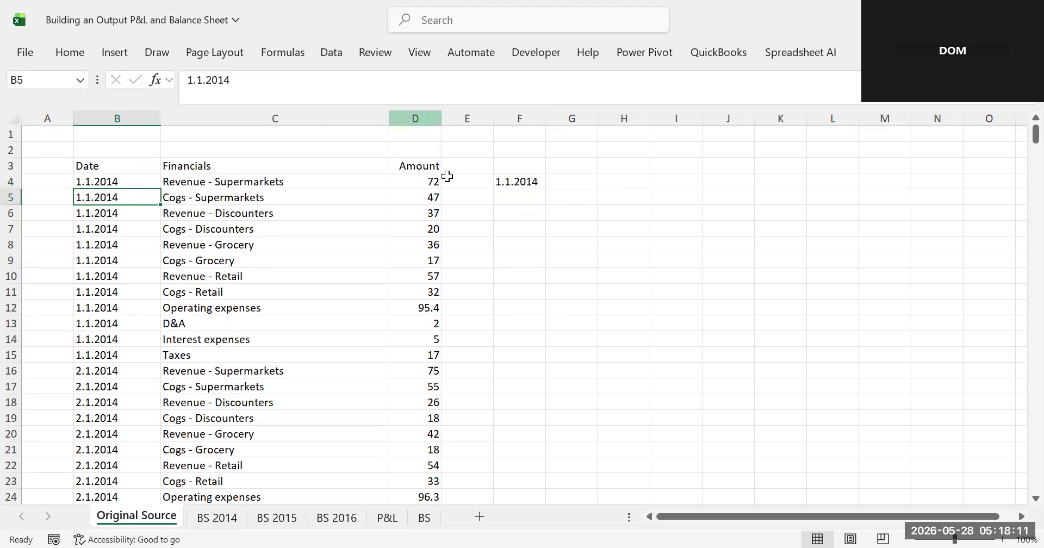
click(521, 182)
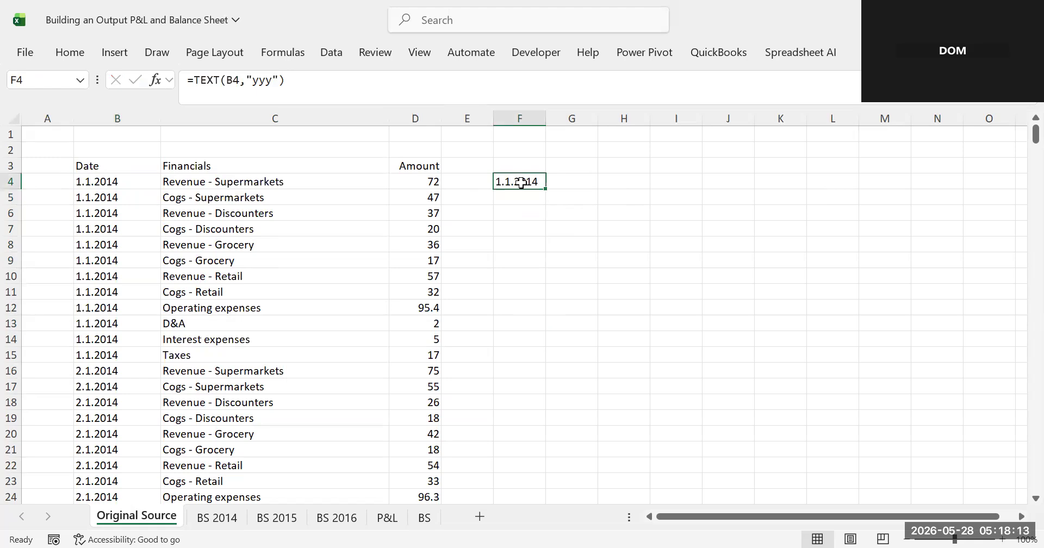
key(Delete)
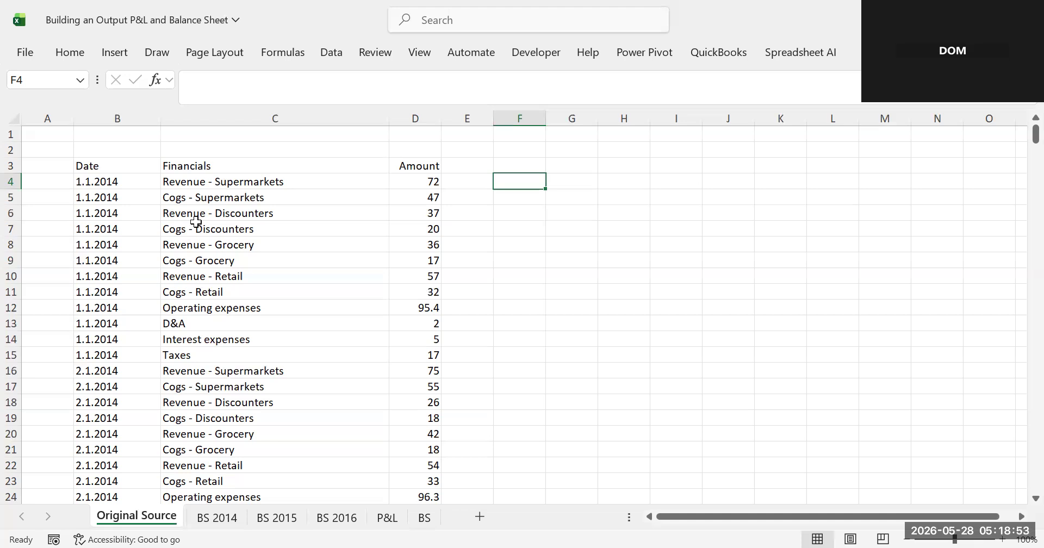
- Replace every "." with "/" throughout the Date column B
click(92, 212)
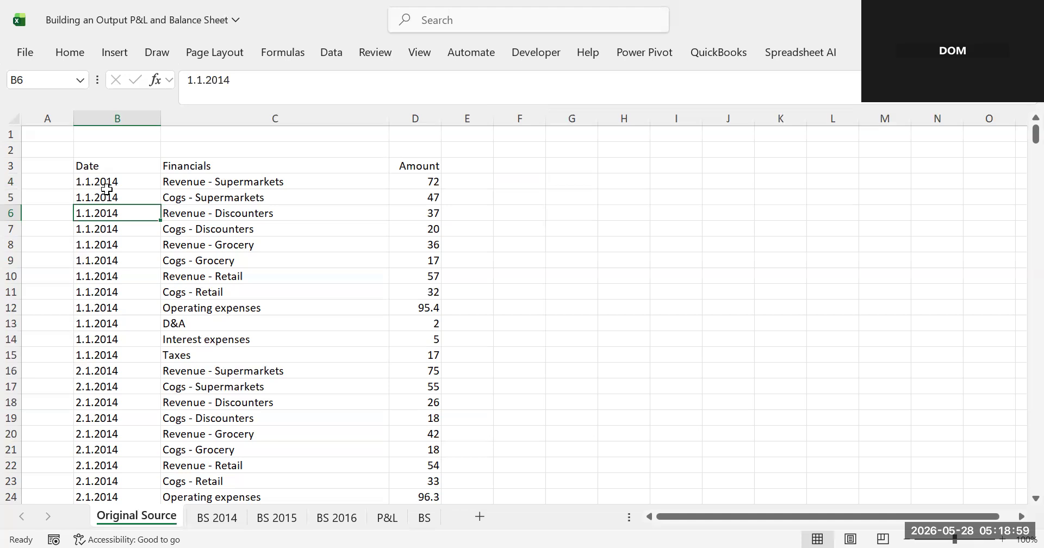
click(140, 118)
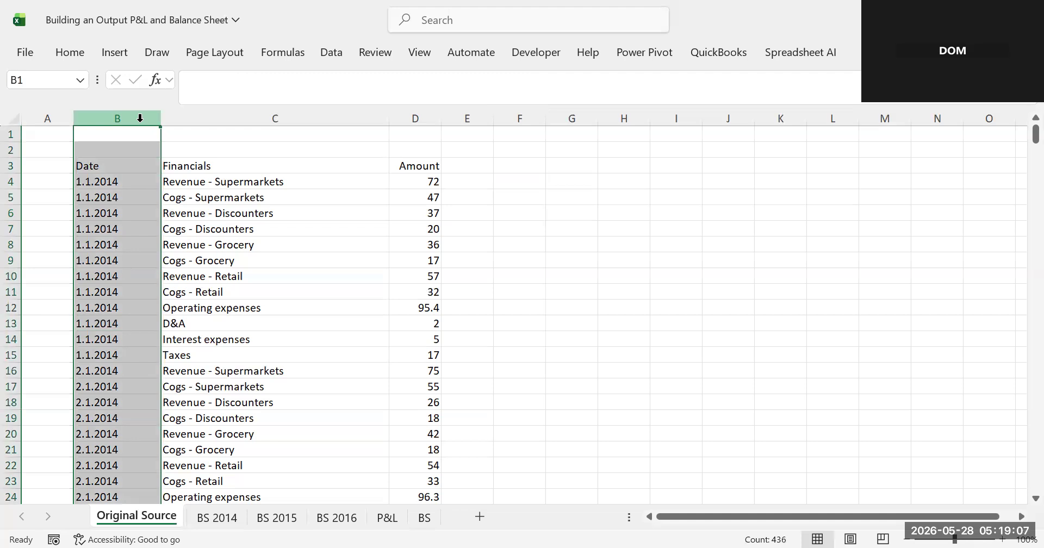
key(ctrl+f)
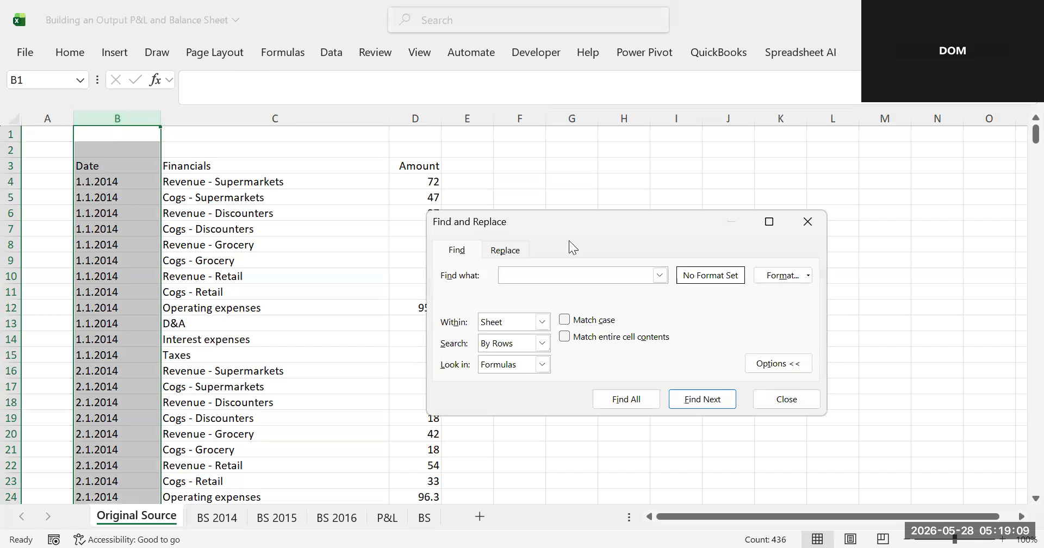
click(513, 251)
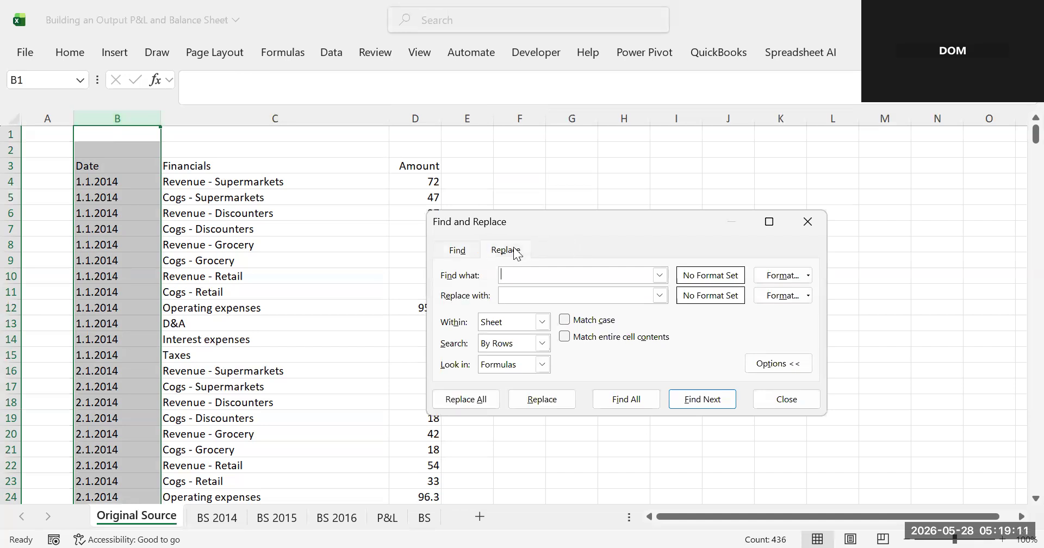
text(.)
click(510, 294)
text(/)
click(457, 403)
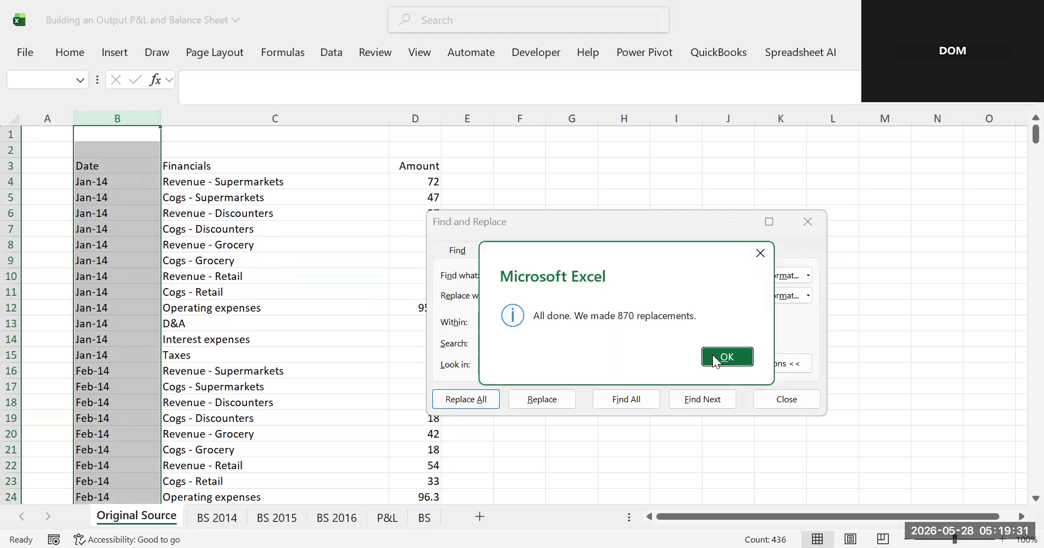
click(712, 355)
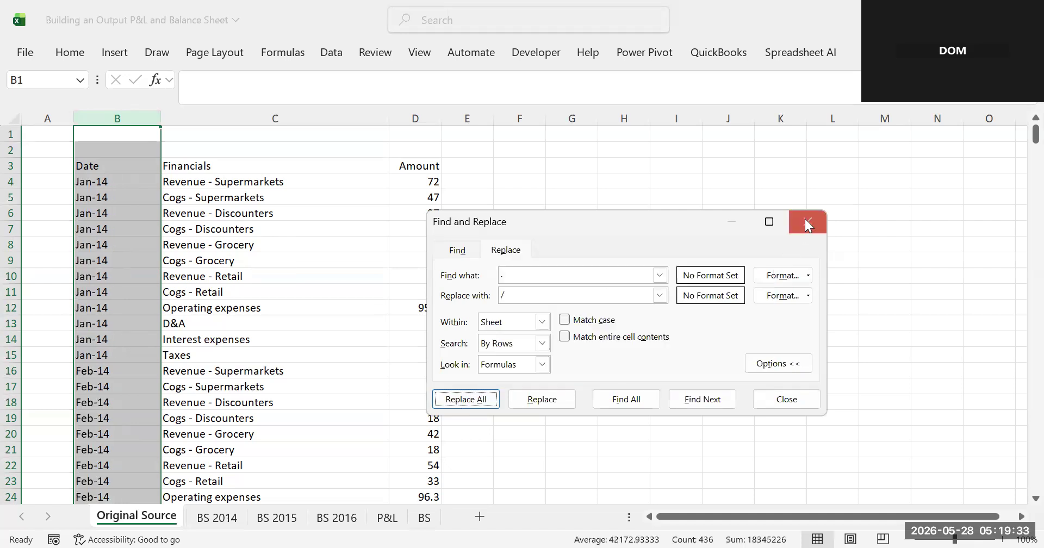
click(808, 223)
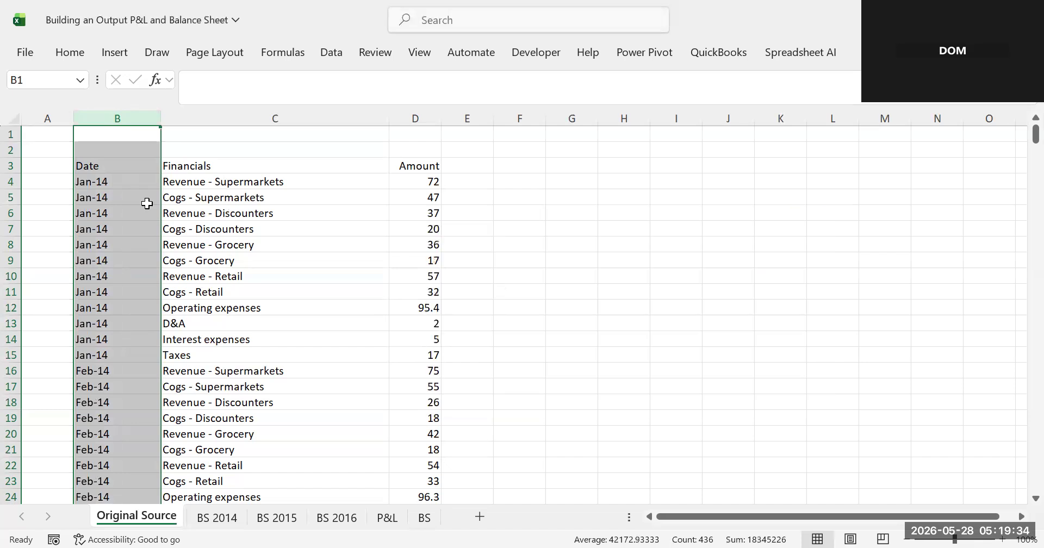
- Insert a new empty column between the Date and Financials columns
click(106, 180)
click(99, 210)
click(104, 180)
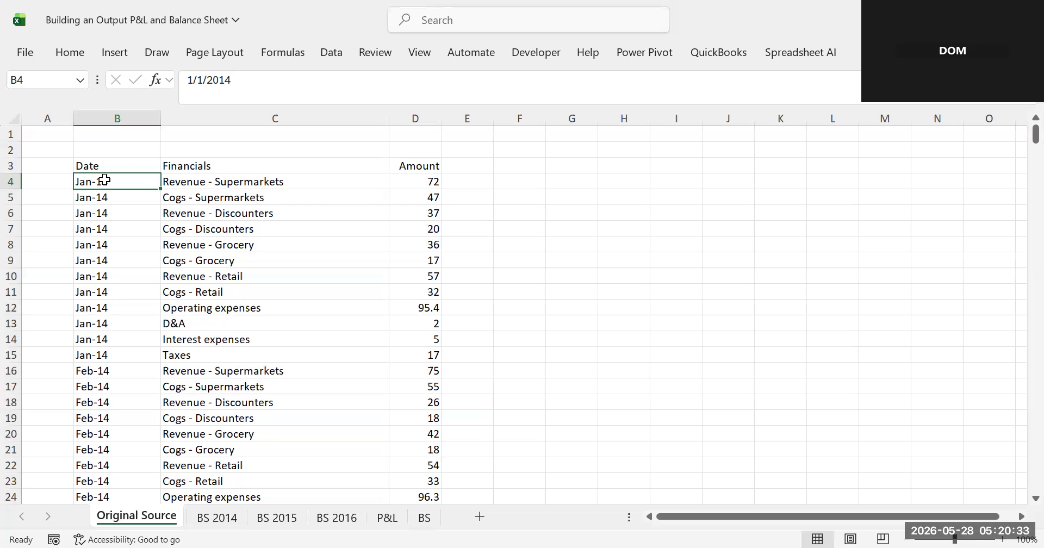
click(250, 109)
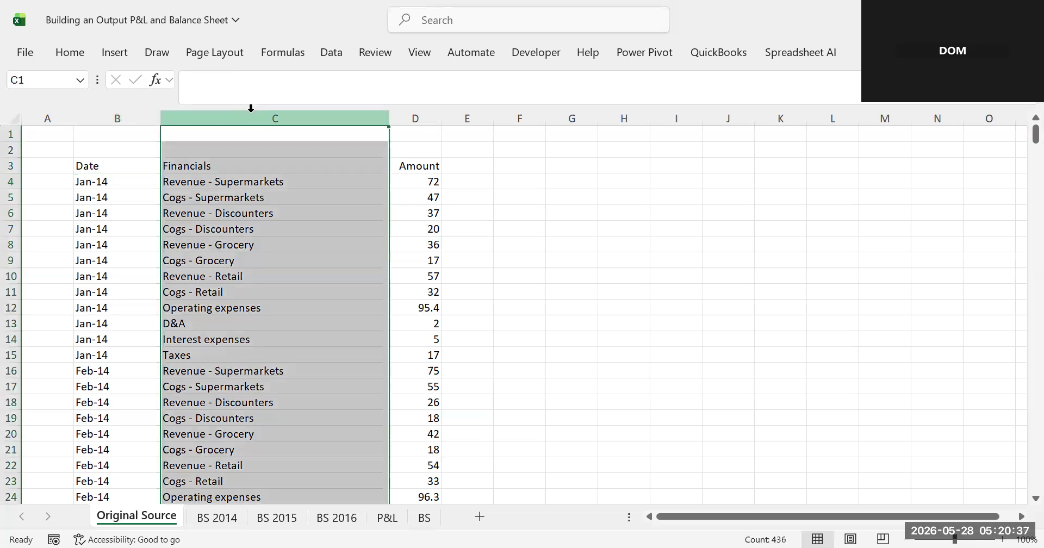
right_click(250, 108)
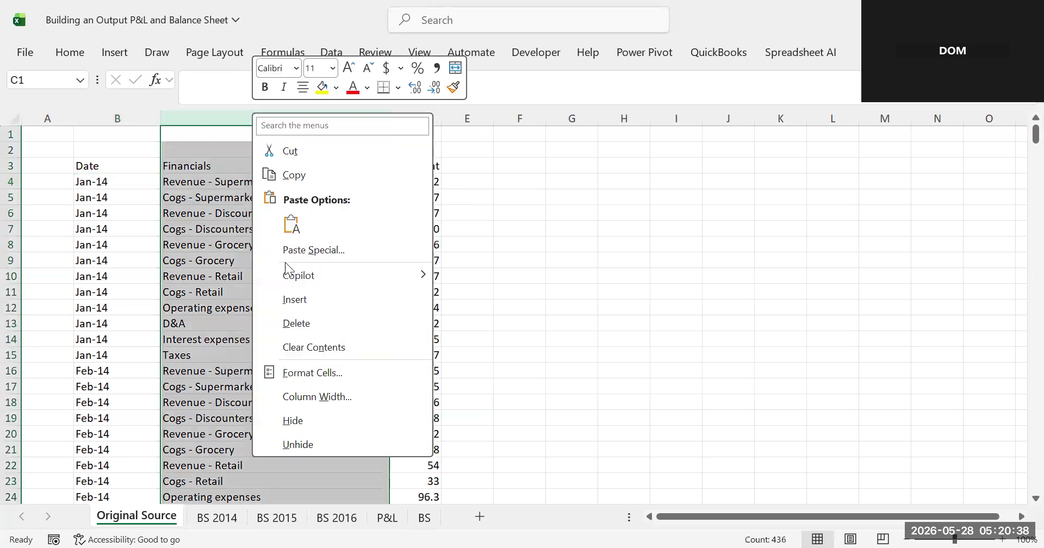
click(296, 298)
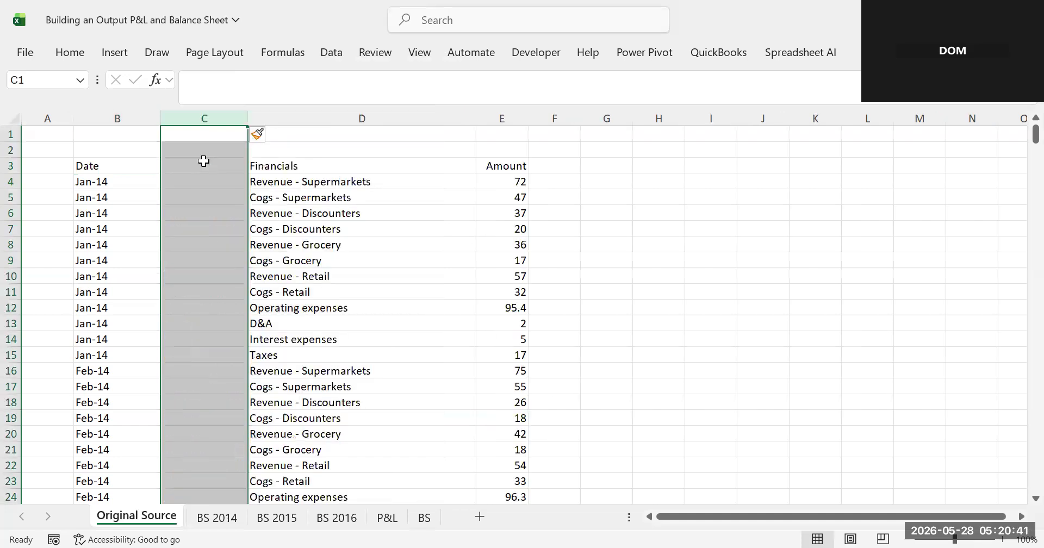
- Add the header "years" to the new column C
click(203, 161)
text(y)
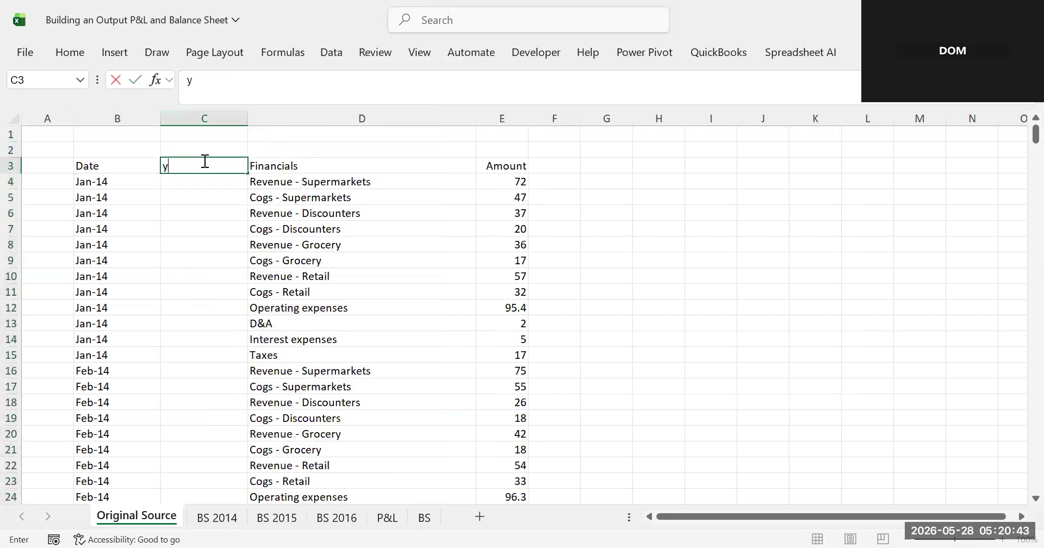
text(ears)
key(ctrl+Return)
- Enter =TEXT(B4,"yyy") in C4 to extract the year from the date and fill it down the column
click(175, 185)
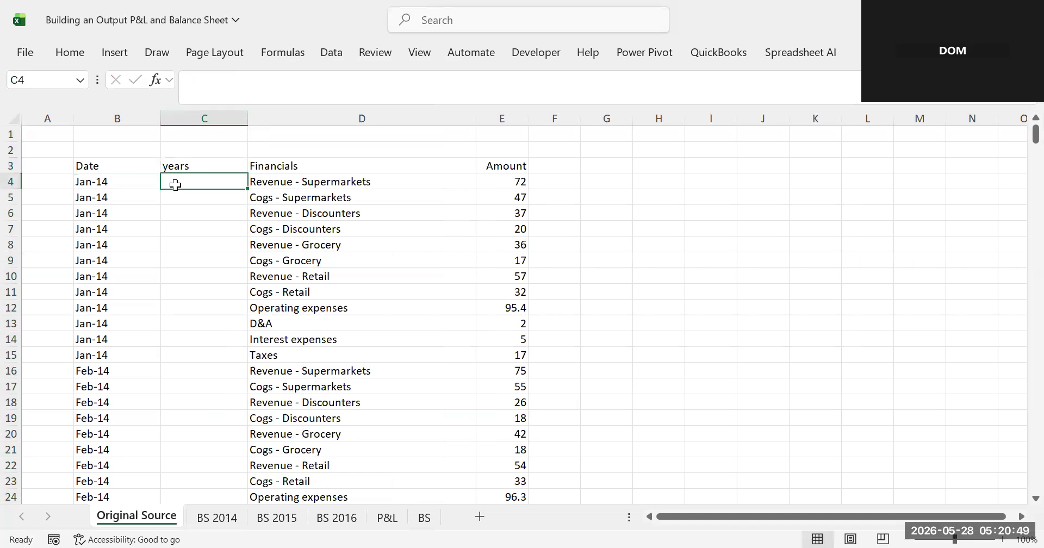
text(=)
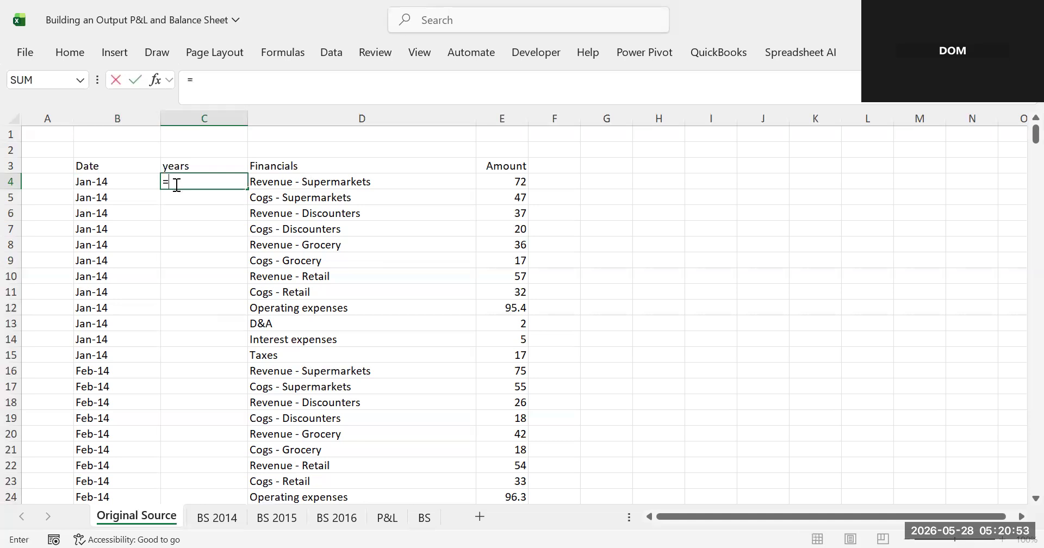
text(tex)
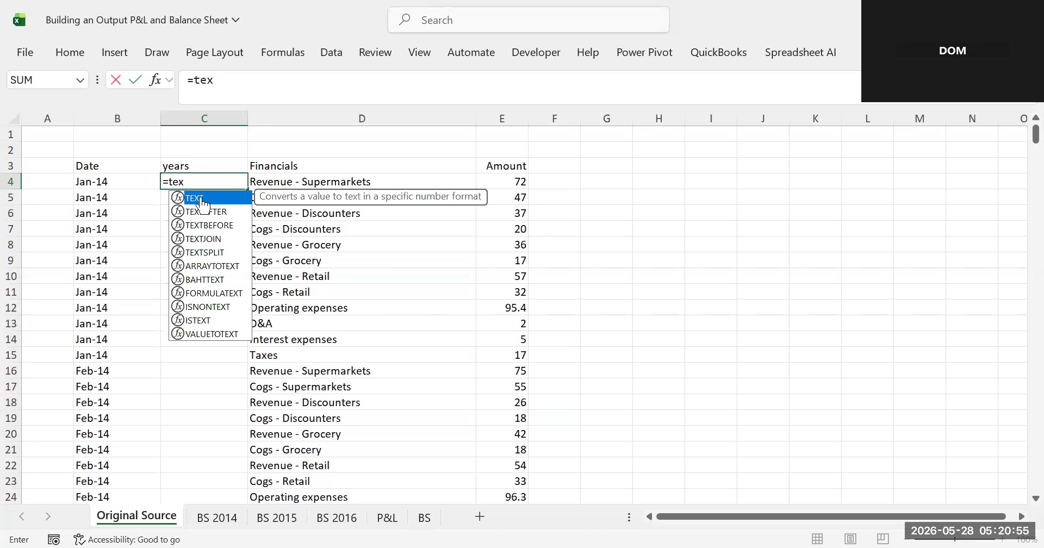
key(Tab)
click(83, 182)
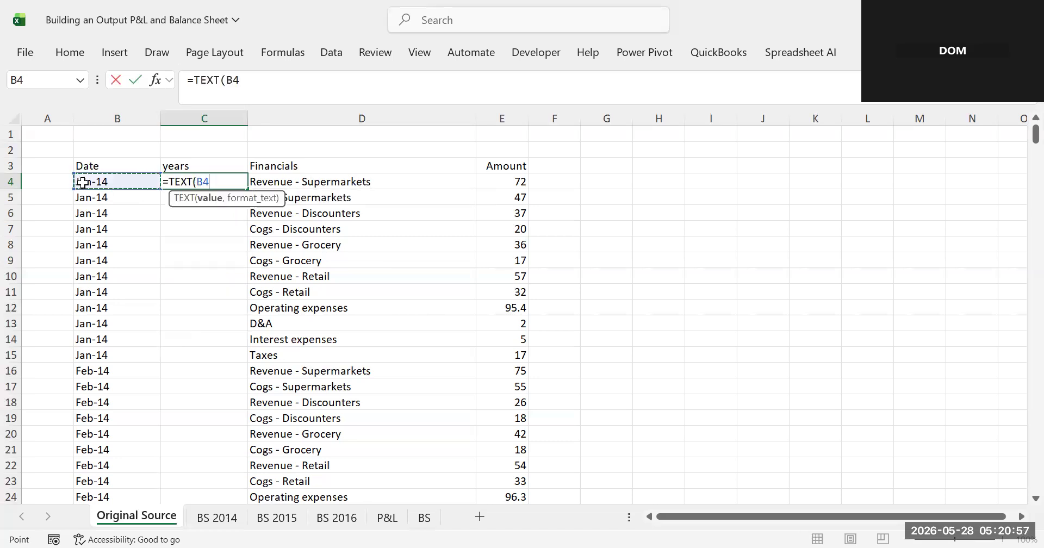
text(,)
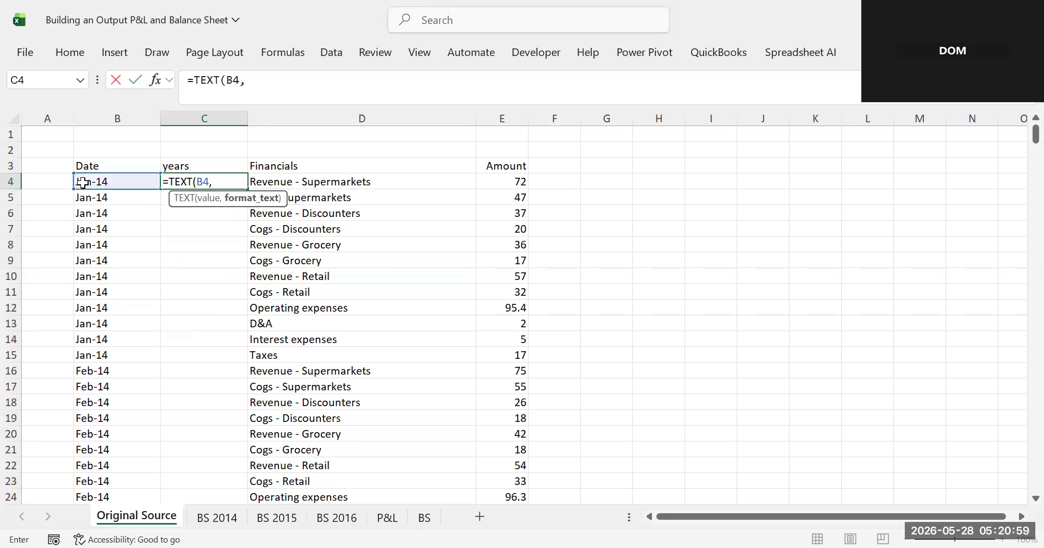
text("yyy"))
key(Return)
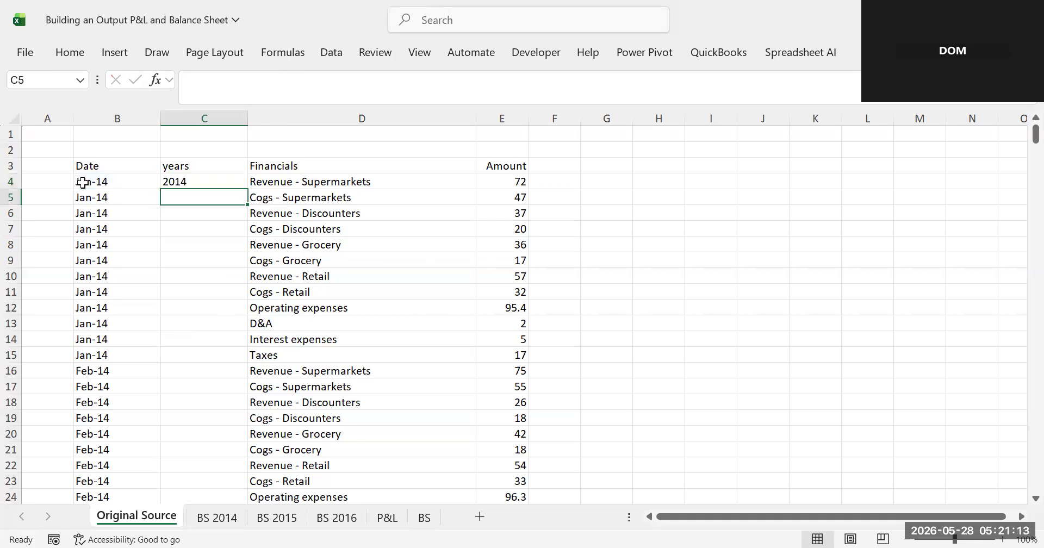
click(201, 178)
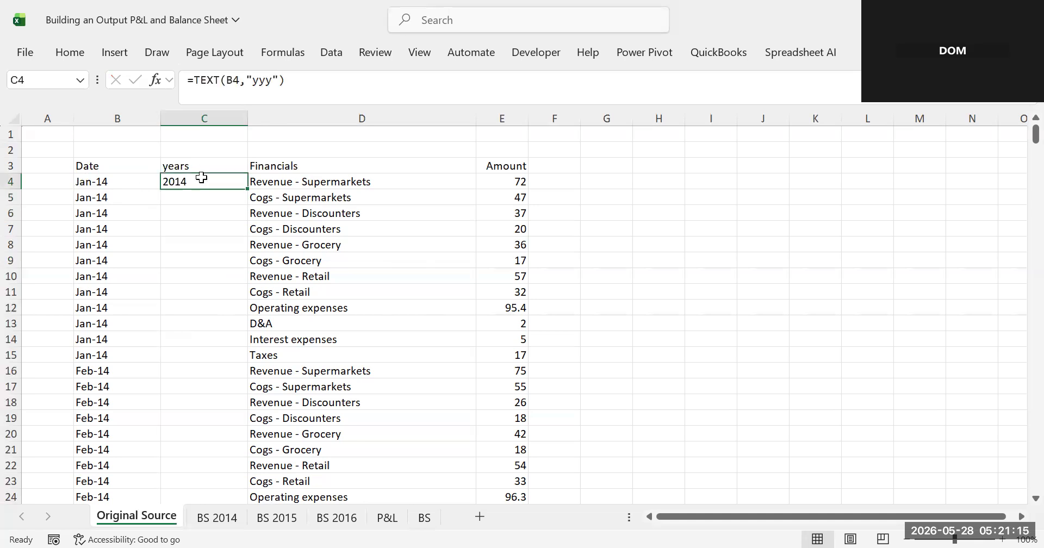
double_click(250, 190)
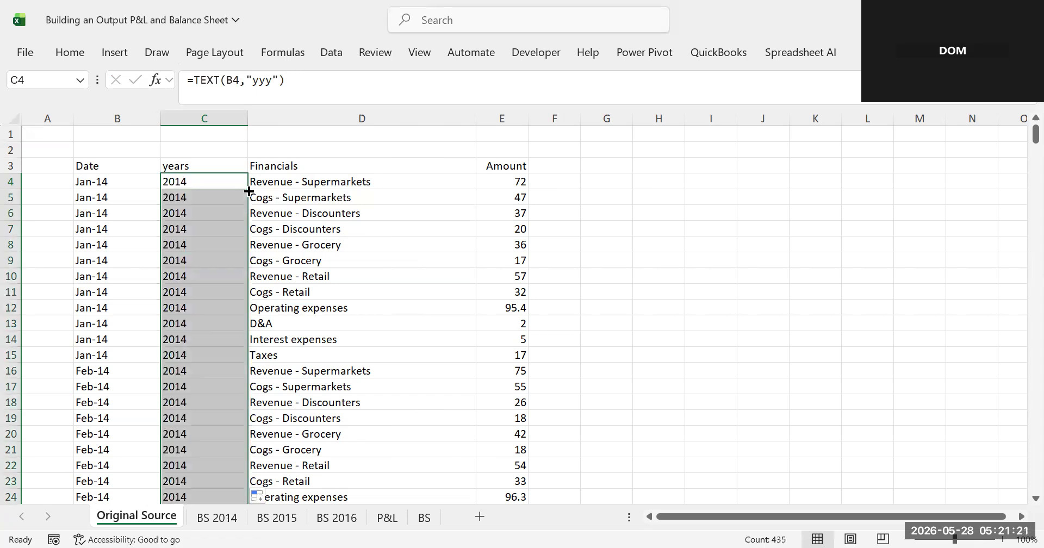
- Scroll through the years column down to the last rows to check the extracted years
scroll(249, 191, down, 20)
scroll(249, 191, down, 20)
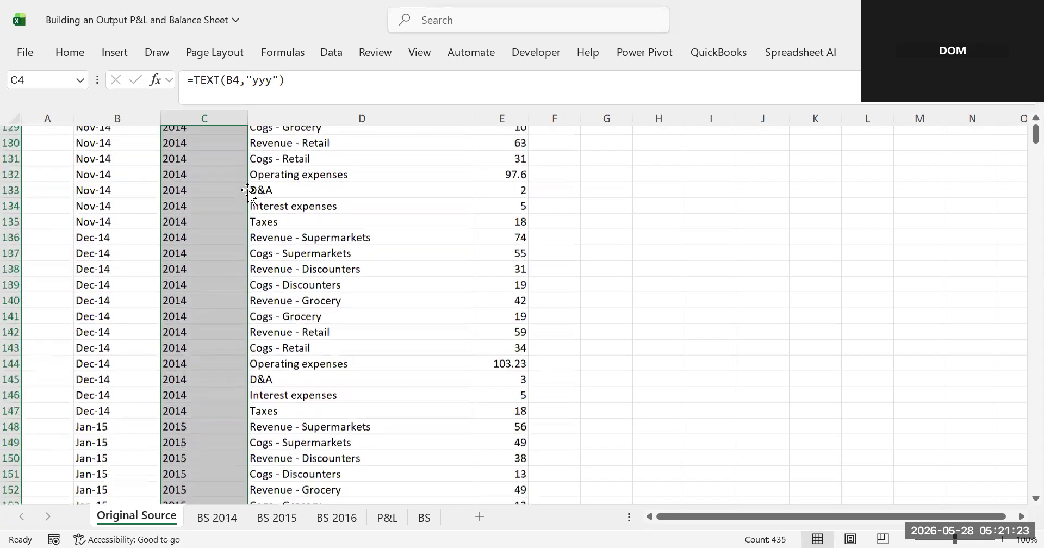
scroll(249, 191, down, 20)
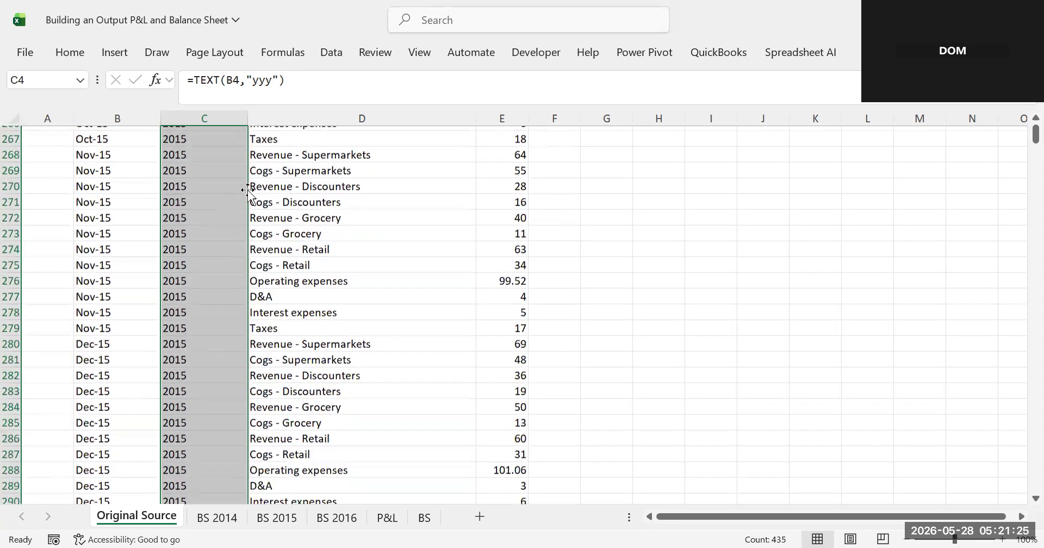
scroll(250, 191, down, 16)
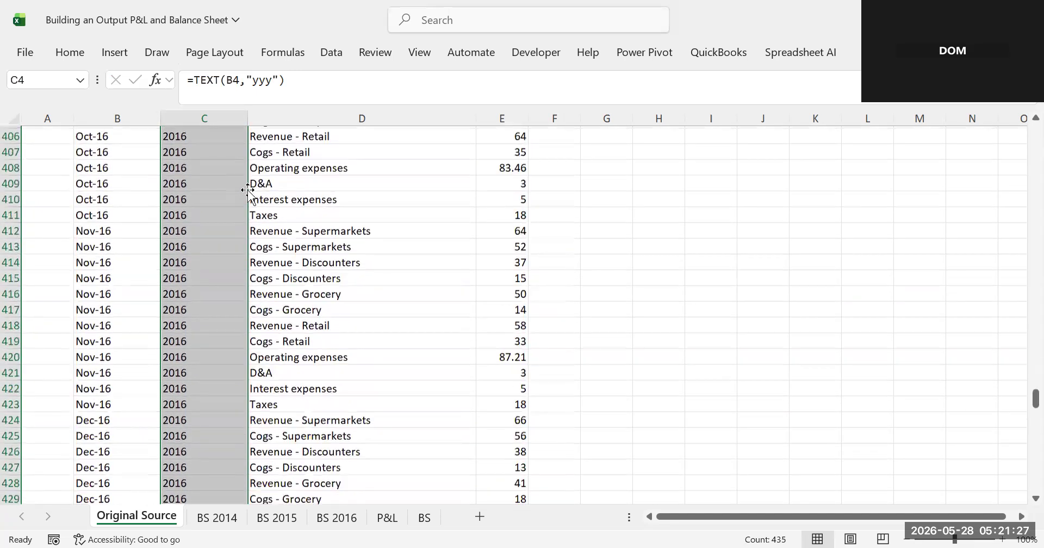
scroll(249, 191, up, 2)
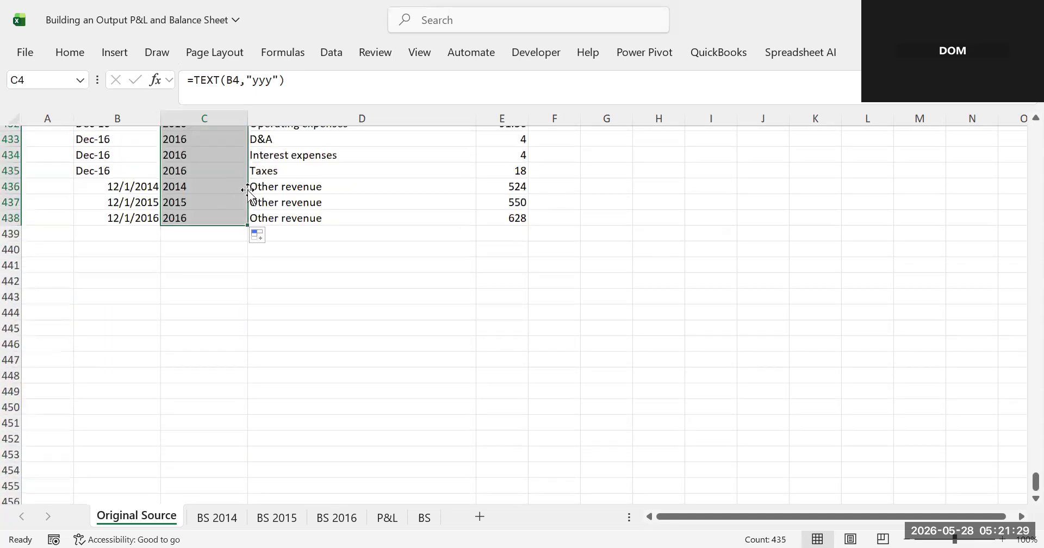
scroll(249, 190, up, 20)
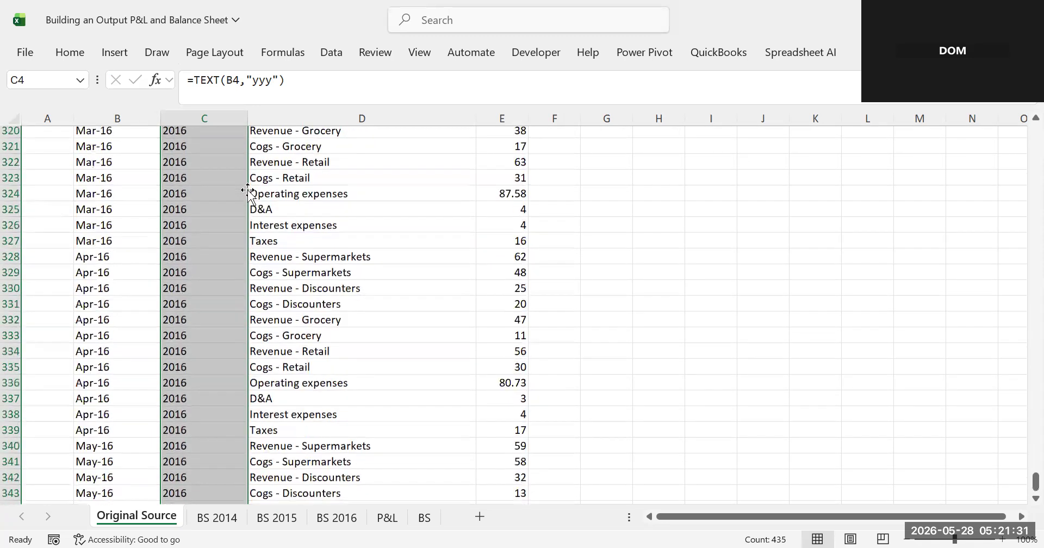
scroll(248, 191, up, 20)
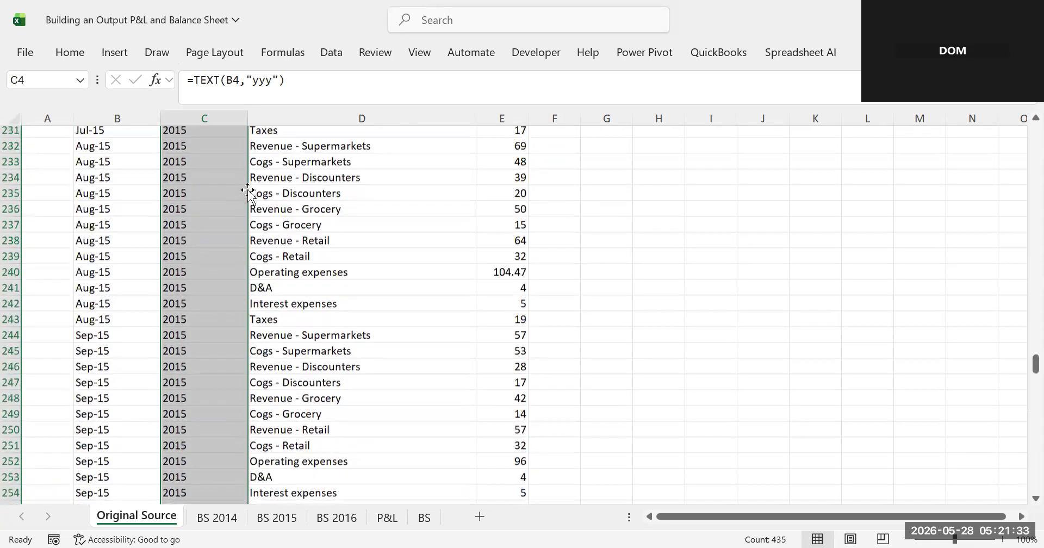
scroll(248, 191, up, 20)
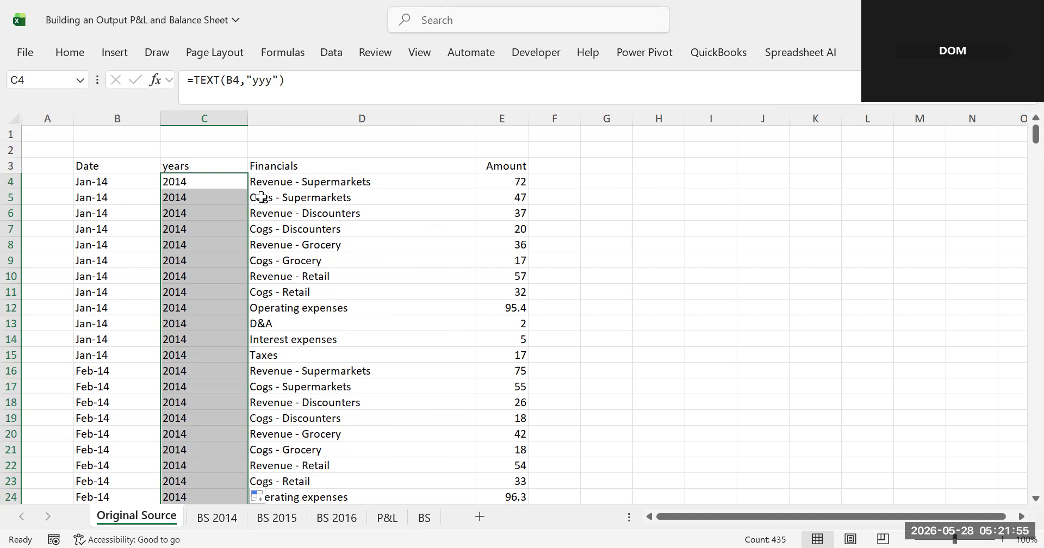
- Step through the Financials labels to identify the line item categories
click(284, 249)
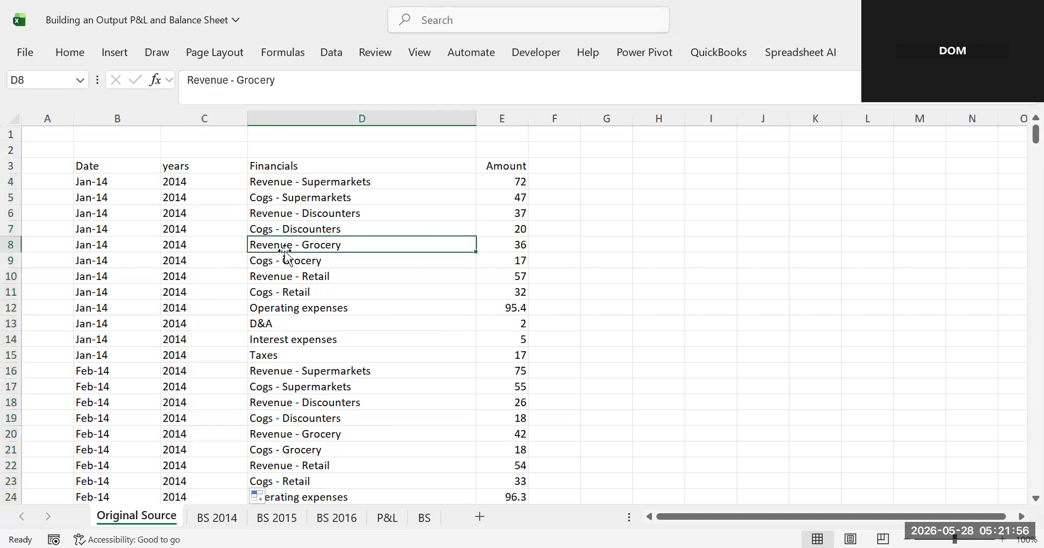
click(279, 181)
key(Down)
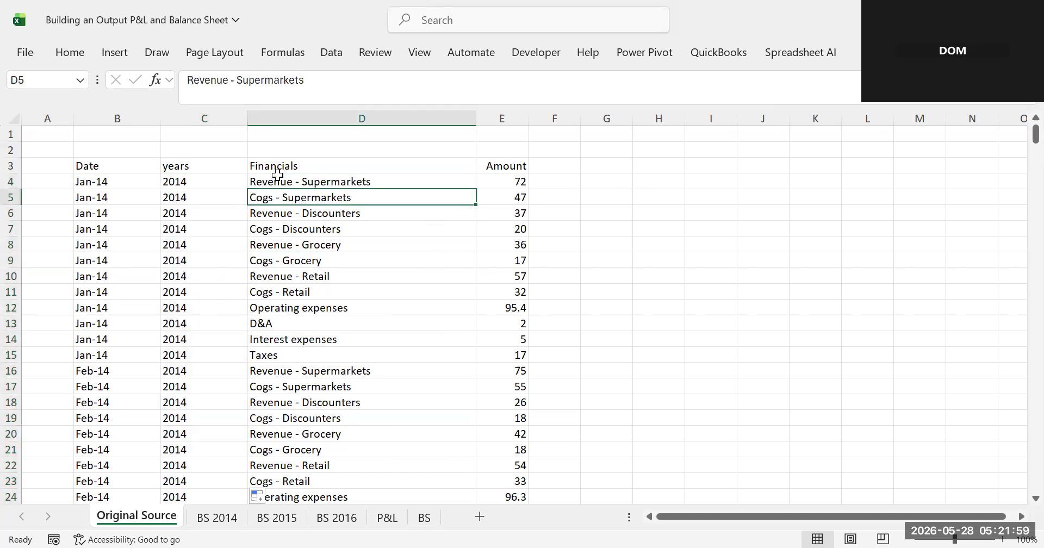
key(Down)
key(Down)
key(Down)
key(Down)
key(Down)
key(Down)
key(Down)
key(Down)
key(Down)
key(Down)
key(Down)
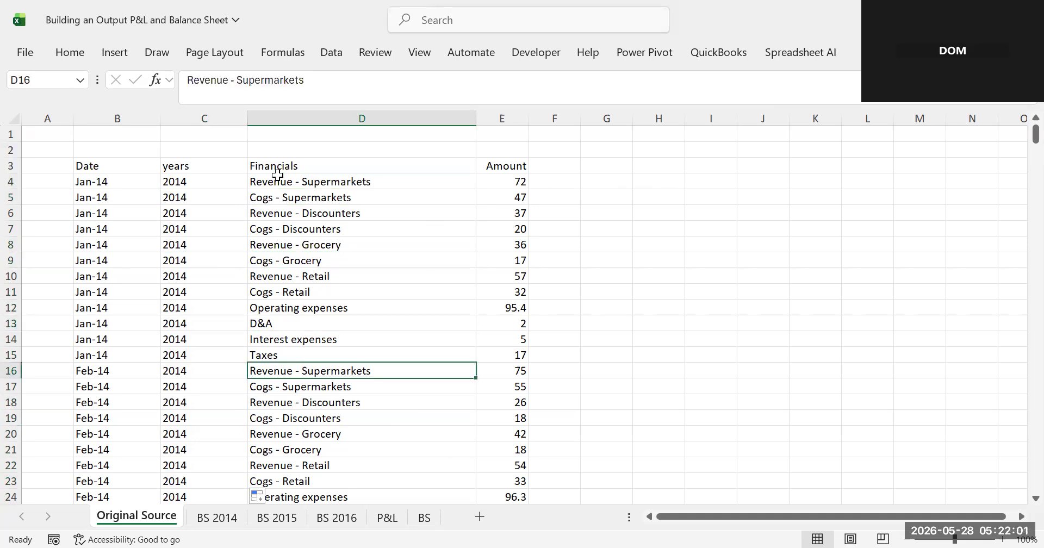
drag(278, 175, 973, 165)
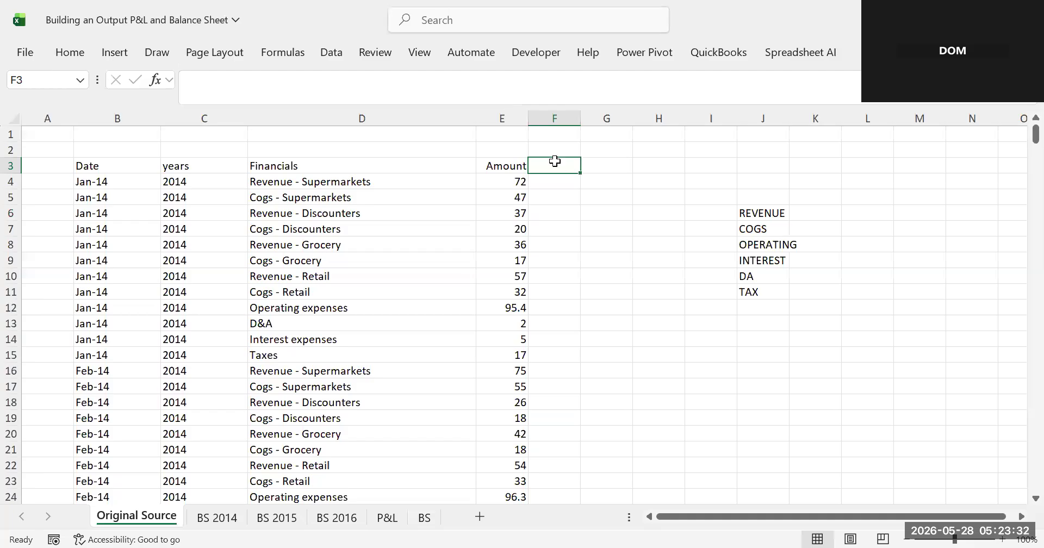
- Add a "Mapping" header in F3 next to Amount
text(Ma)
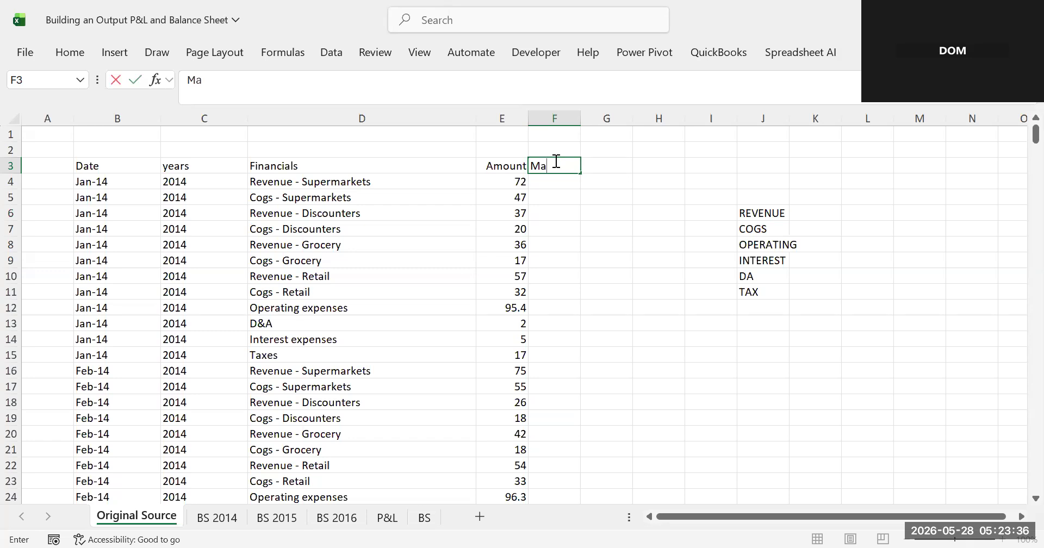
text(pping)
click(602, 261)
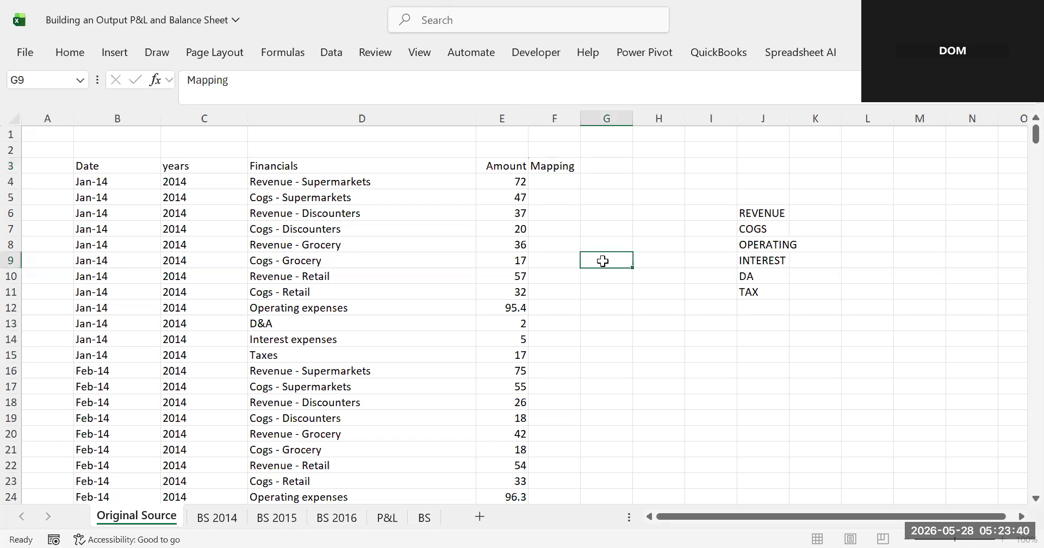
- Apply filters to the header row from Date to Mapping
click(84, 163)
drag(189, 201, 558, 166)
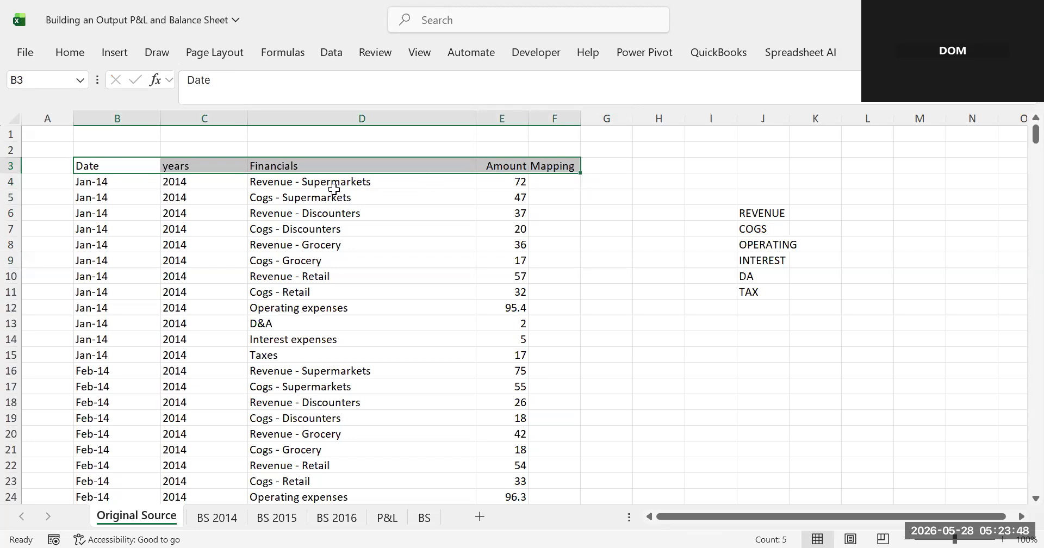
key(alt+a)
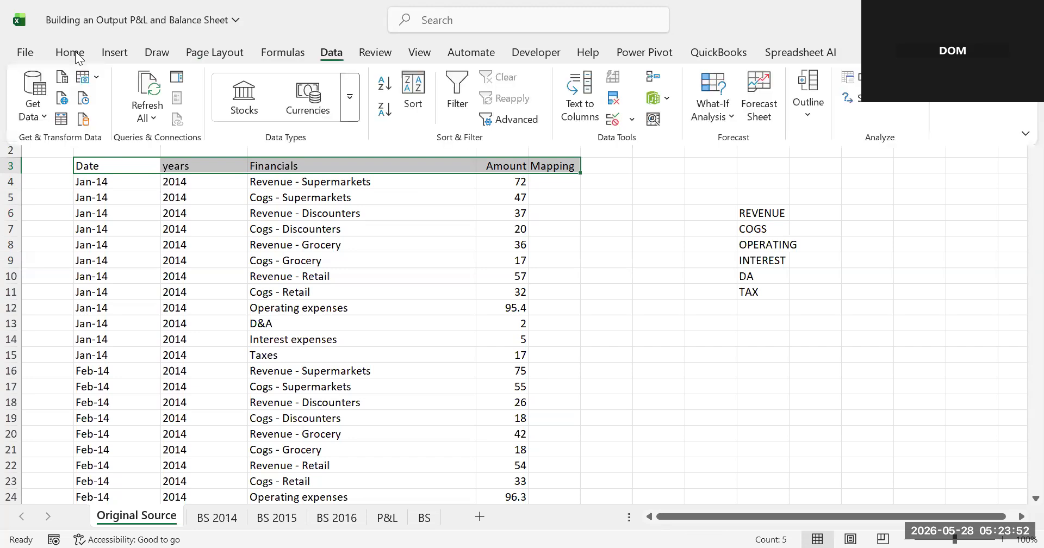
click(452, 114)
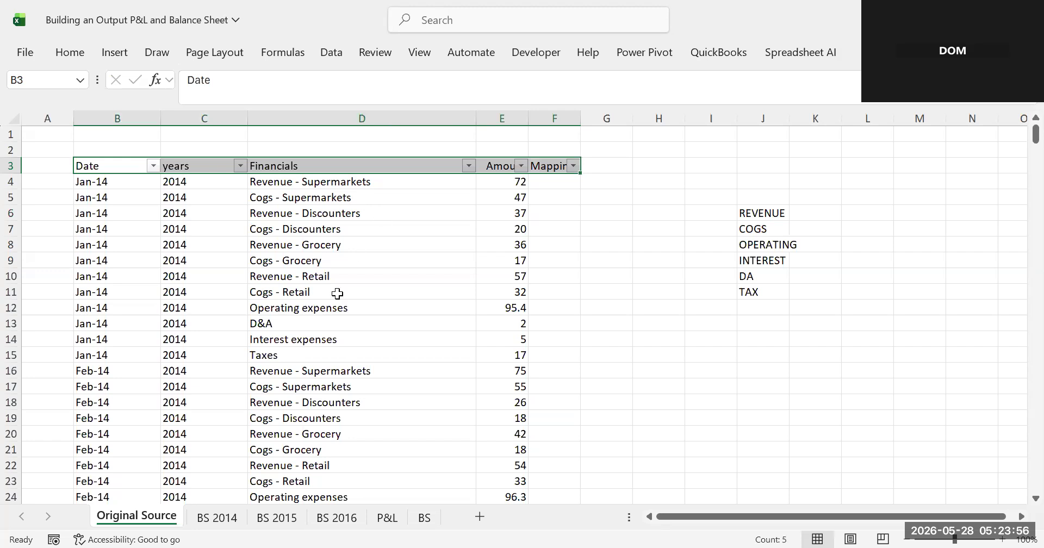
drag(471, 188, 473, 174)
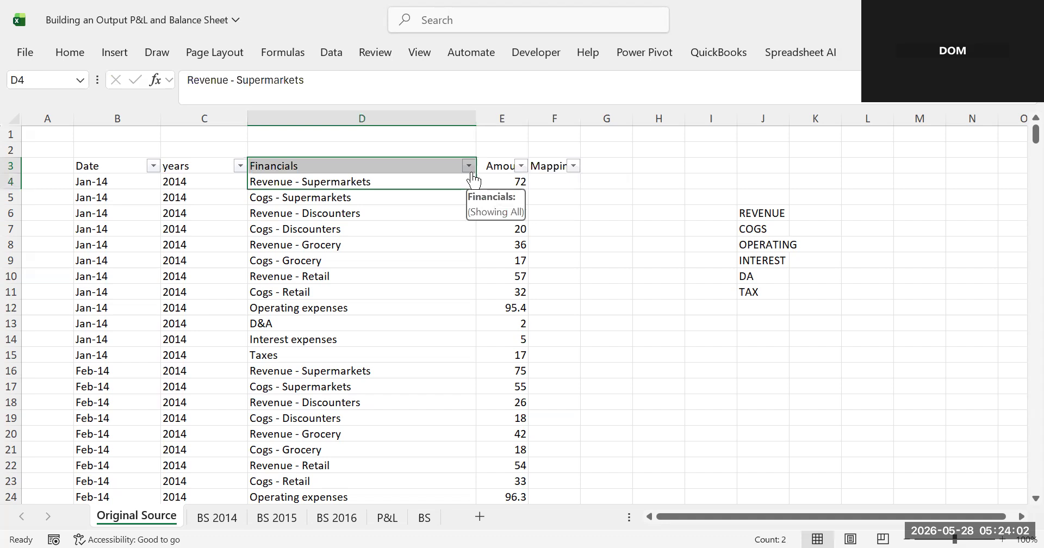
click(468, 165)
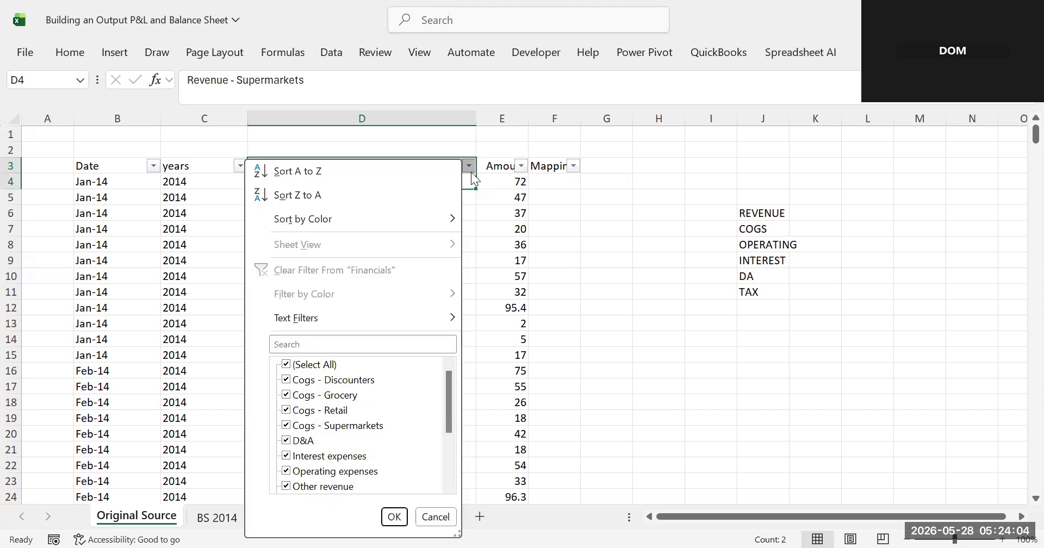
click(476, 155)
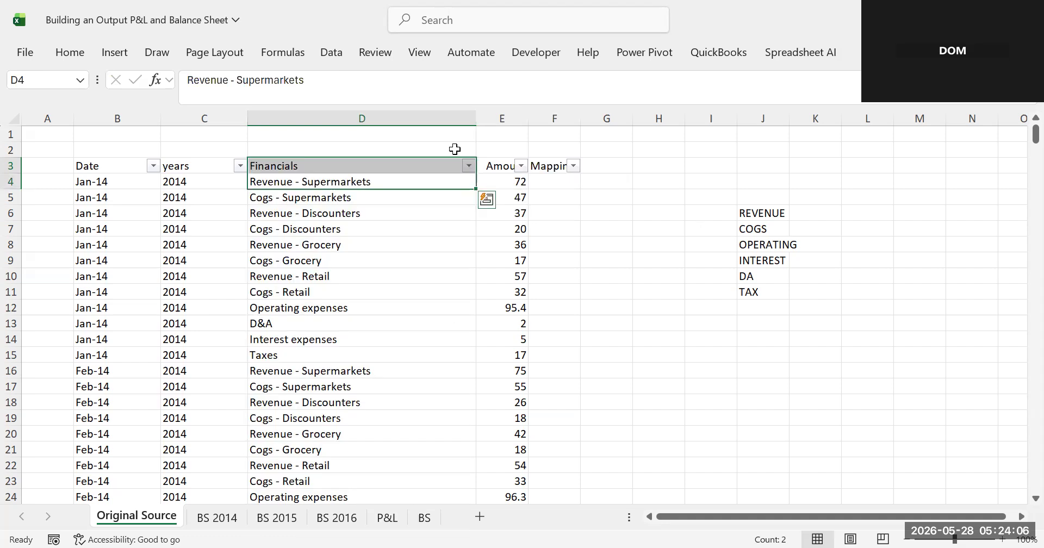
click(455, 149)
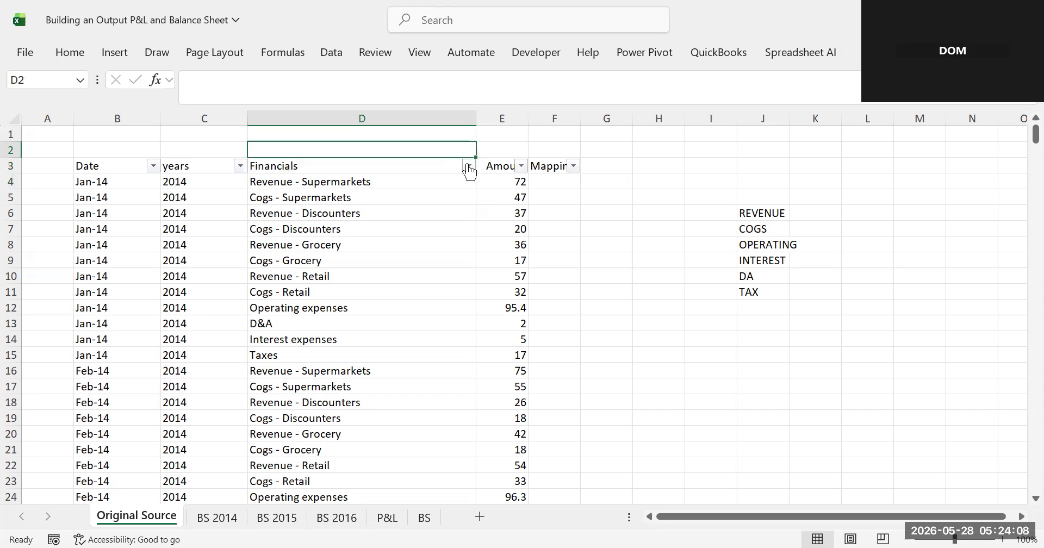
- Filter the Financials column to show only items matching "revenu"
click(468, 165)
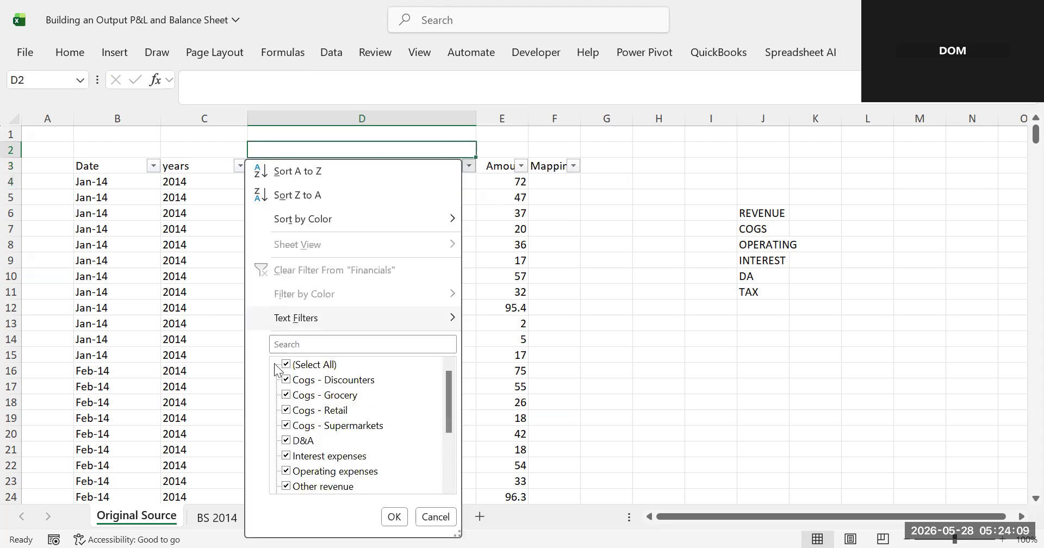
click(313, 346)
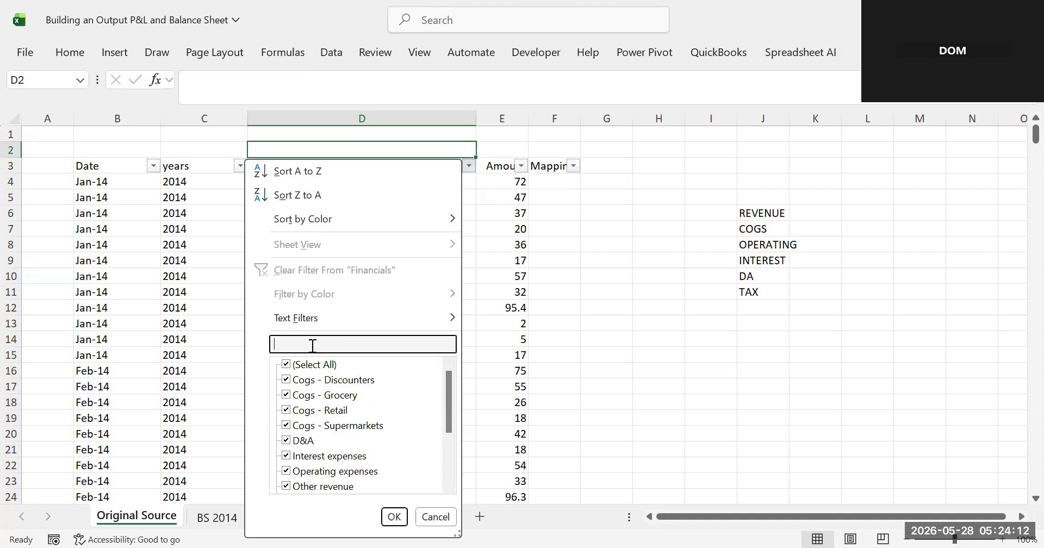
text(reve)
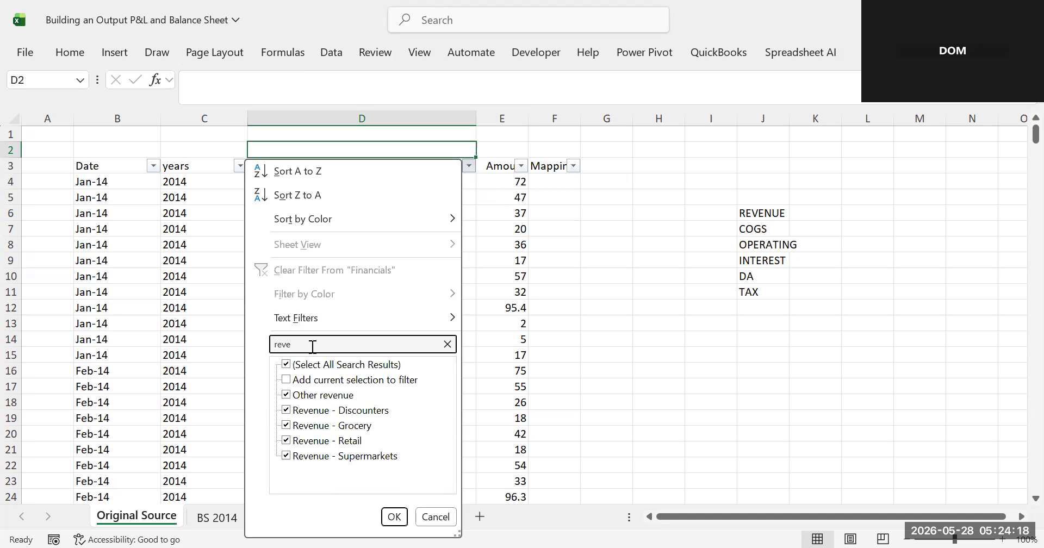
text(nu)
click(393, 517)
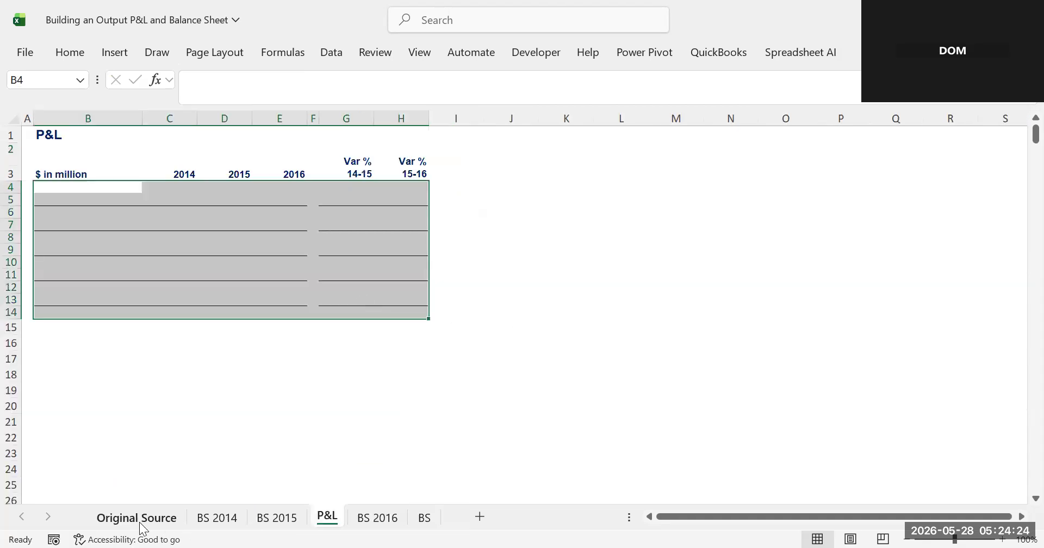
click(137, 517)
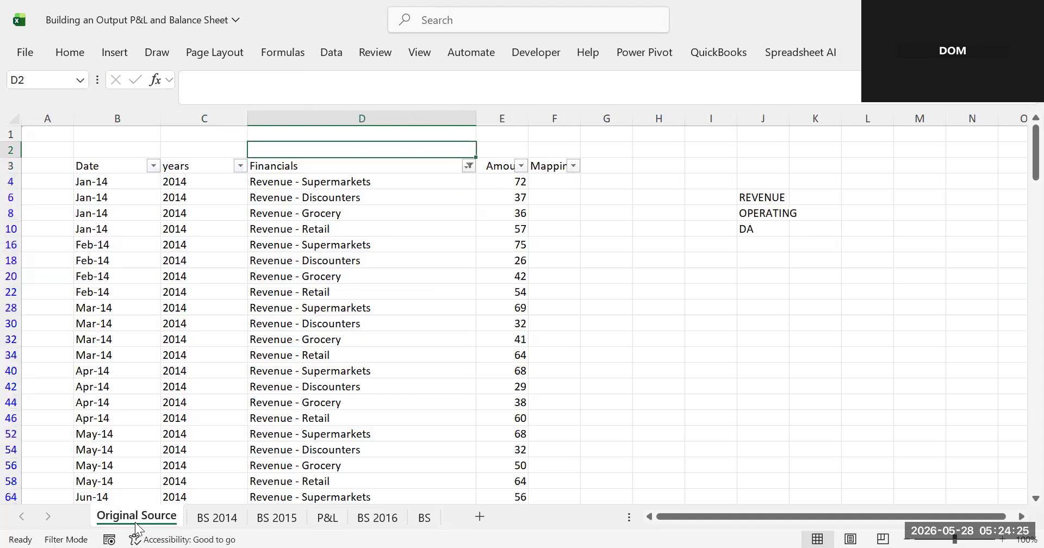
- Step through the filtered revenue rows in the Financials column
click(282, 195)
key(Down)
key(Down)
key(Down)
key(Down)
key(Down)
key(Down)
key(Down)
key(Down)
key(Down)
key(Down)
key(Down)
key(Down)
key(Down)
key(Down)
key(Down)
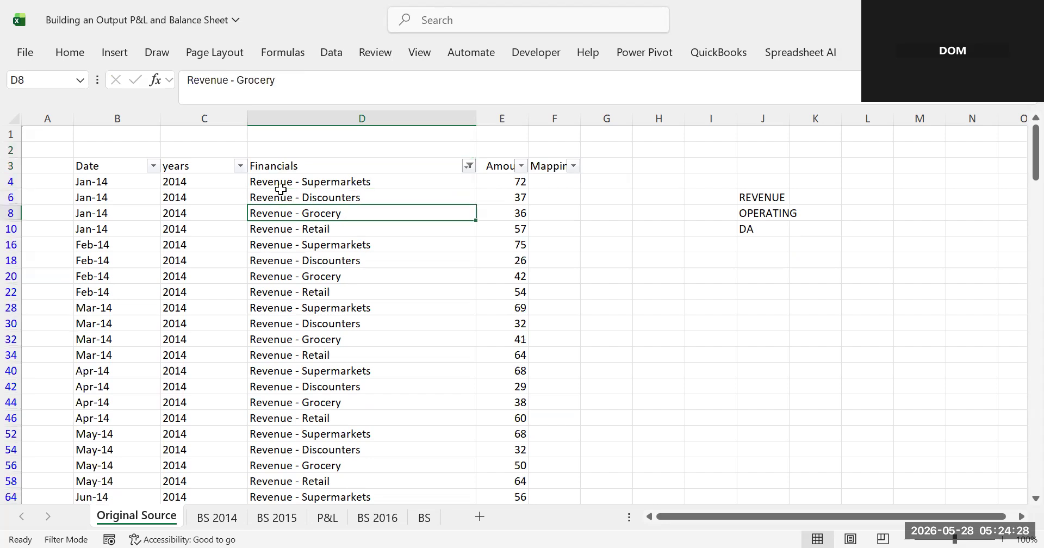
- Scroll down through the remaining filtered revenue rows to the end of the data and back to the top
key(Down)
key(Down)
key(Down)
key(Down)
key(Down)
key(Down)
key(Down)
key(Down)
key(Down)
key(Down)
key(Down)
key(Down)
key(Down)
key(Down)
key(Down)
key(Down)
key(Down)
key(Down)
key(Down)
key(Down)
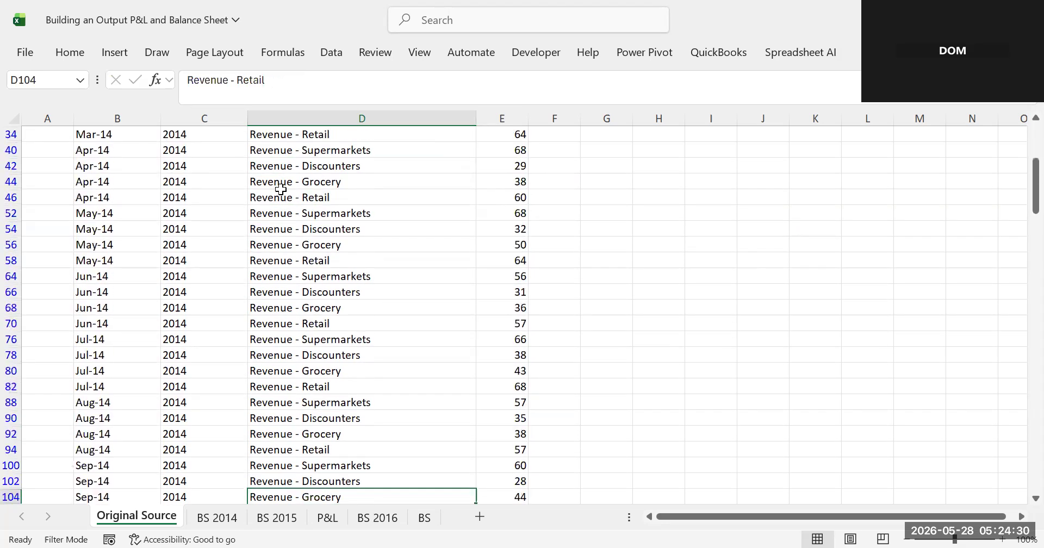
key(Down)
key(Down)
key(Down)
key(Down)
key(Down)
key(Down)
key(Down)
key(Down)
key(Down)
key(Down)
key(Down)
key(Down)
key(Down)
key(Down)
key(Down)
key(Down)
key(Down)
key(Down)
key(Down)
key(Down)
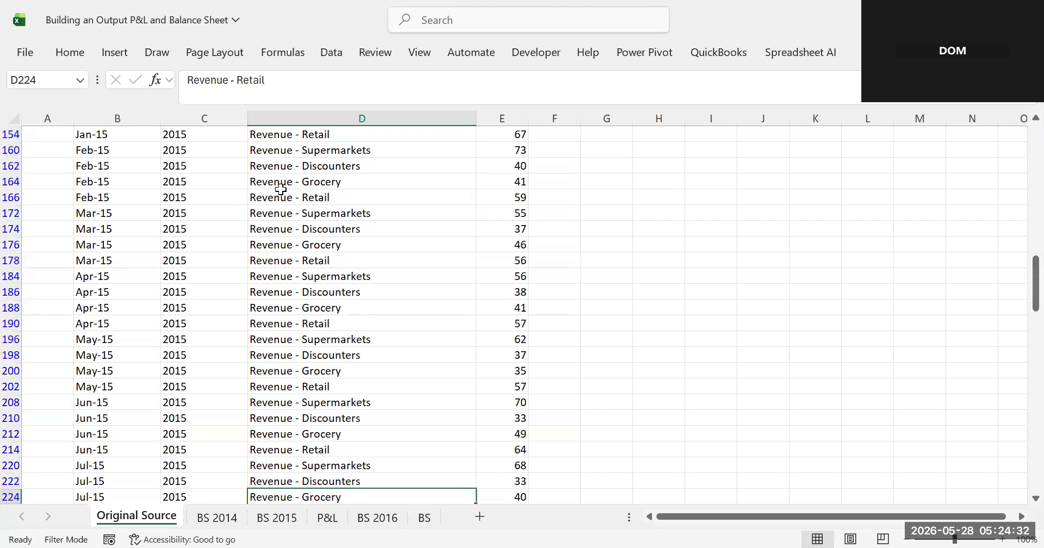
key(Down)
key(Down)
key(Down)
key(Down)
key(Down)
key(Down)
key(Down)
key(Down)
key(Down)
key(Down)
key(Down)
key(Down)
key(Down)
key(Down)
key(Down)
key(Down)
key(Down)
key(Down)
key(Down)
key(Down)
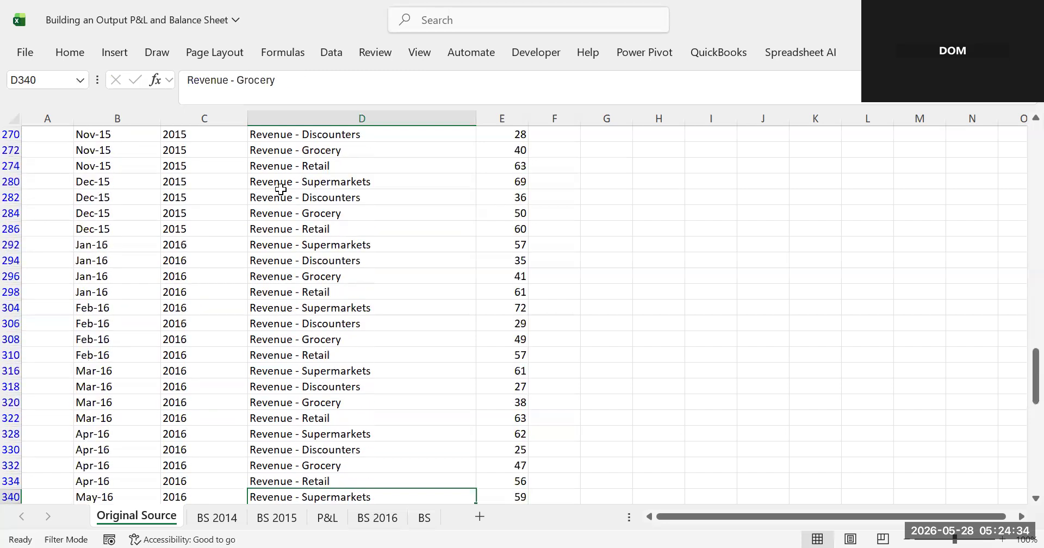
key(Down)
key(Down)
key(Down)
key(Down)
key(Down)
key(Down)
key(Down)
key(Down)
key(Down)
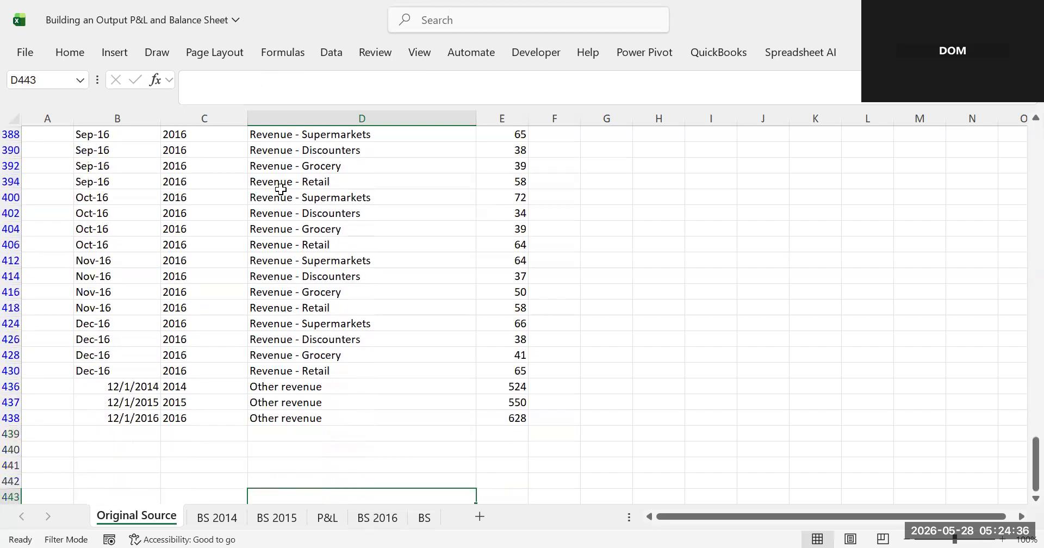
scroll(280, 188, up, 15)
scroll(281, 188, up, 20)
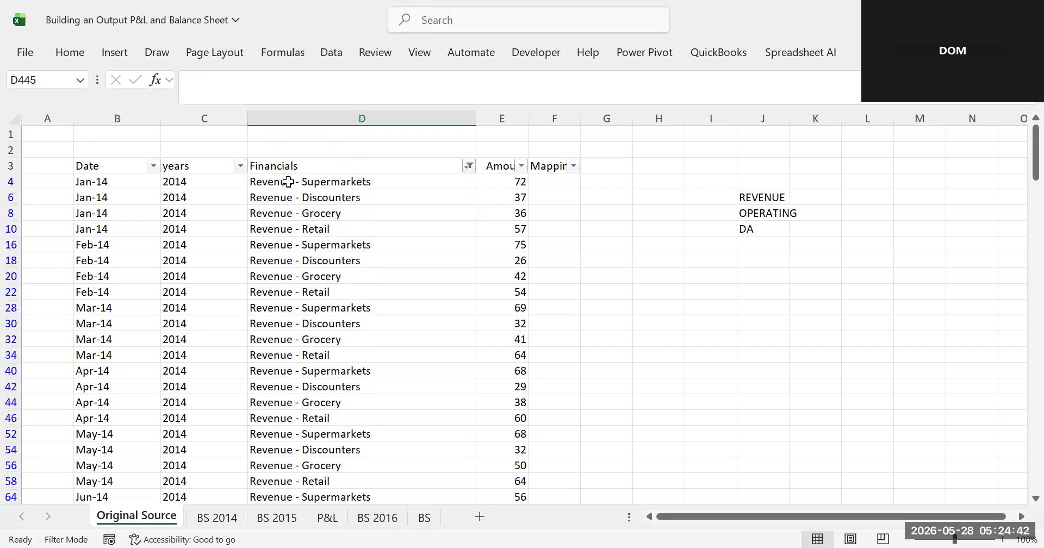
- Copy the word "Revenue" from the first Financials entry into the Mapping column and fill it down all filtered revenue rows
click(285, 181)
drag(230, 80, 187, 80)
key(ctrl+c)
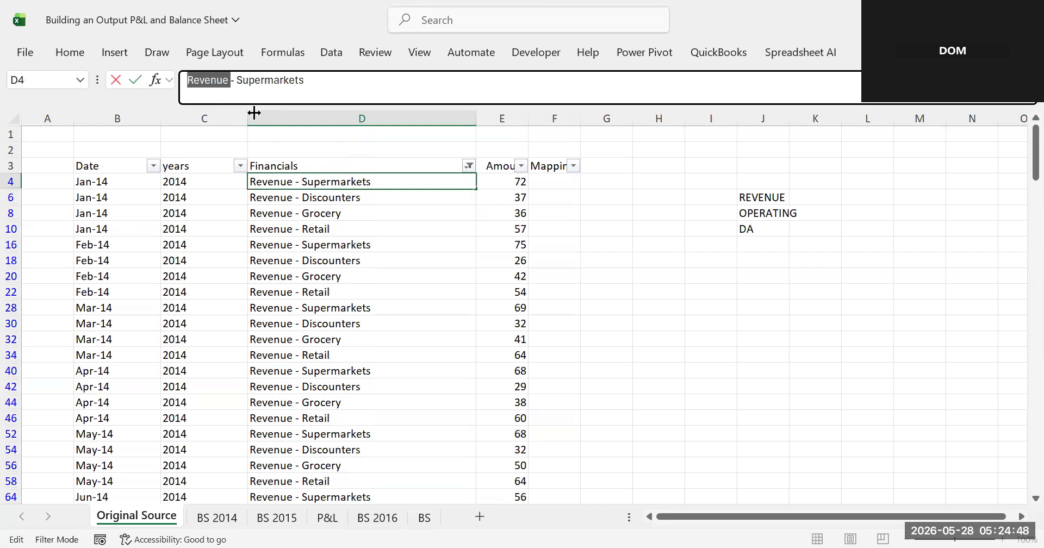
click(557, 182)
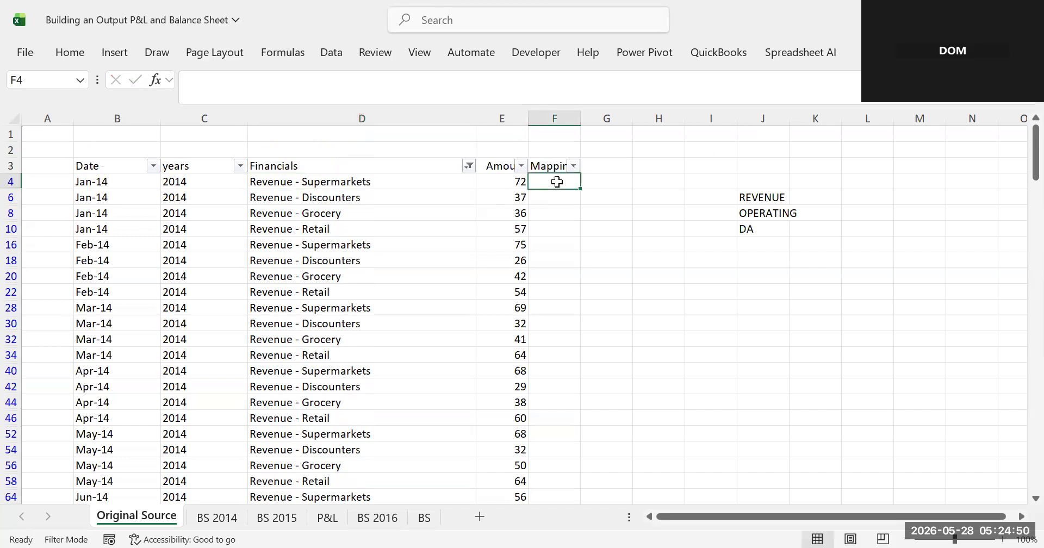
key(ctrl+v)
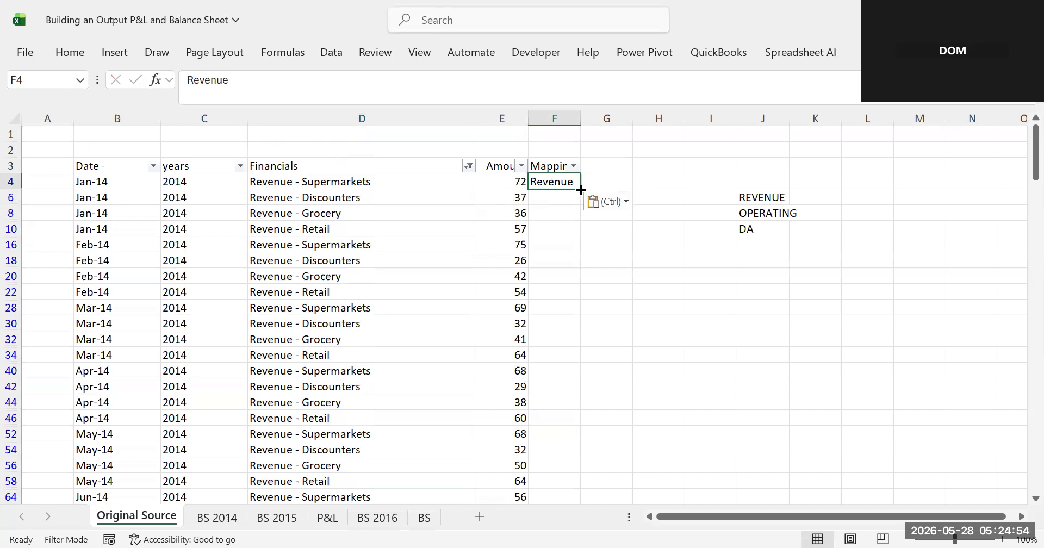
double_click(580, 190)
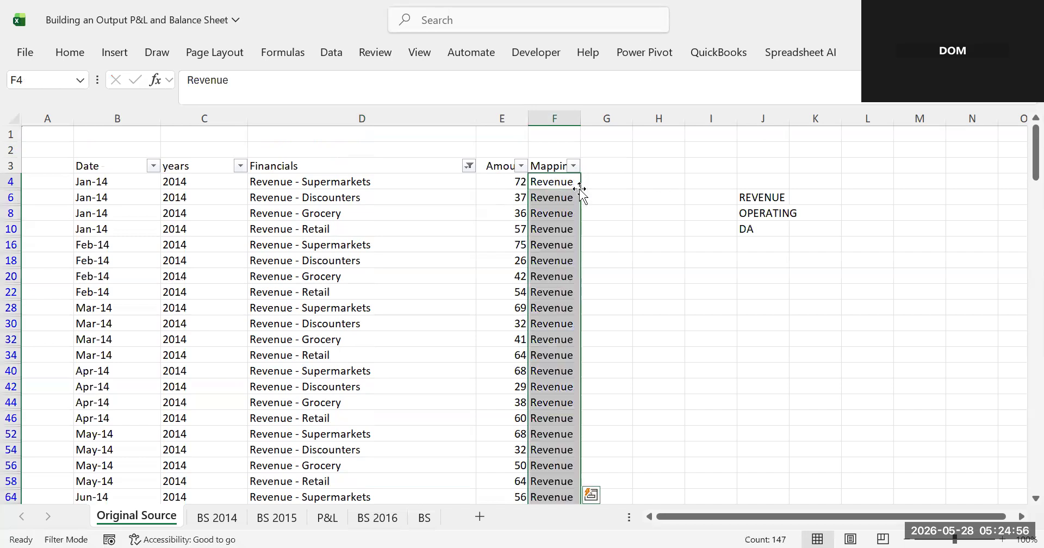
scroll(581, 190, down, 20)
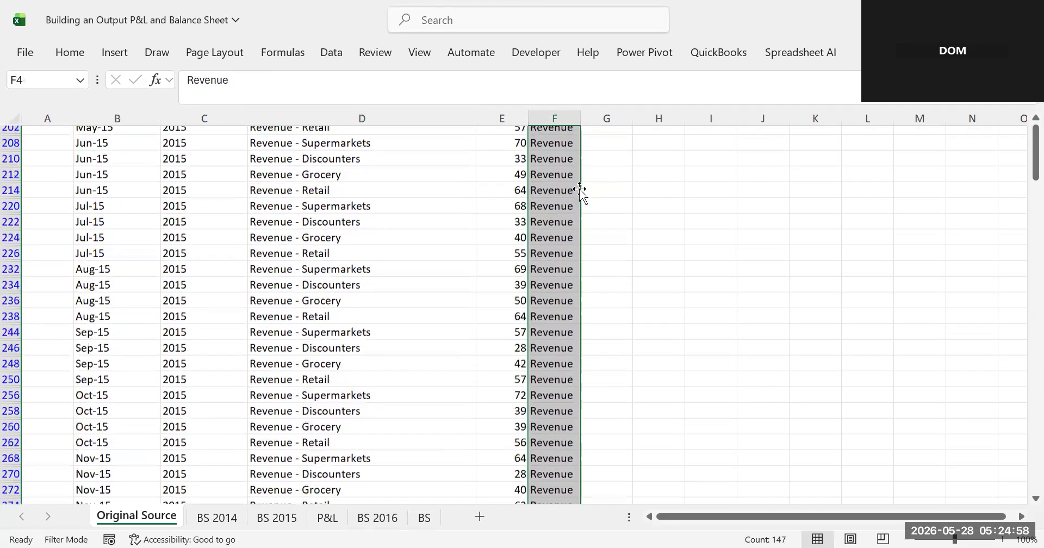
scroll(581, 190, down, 9)
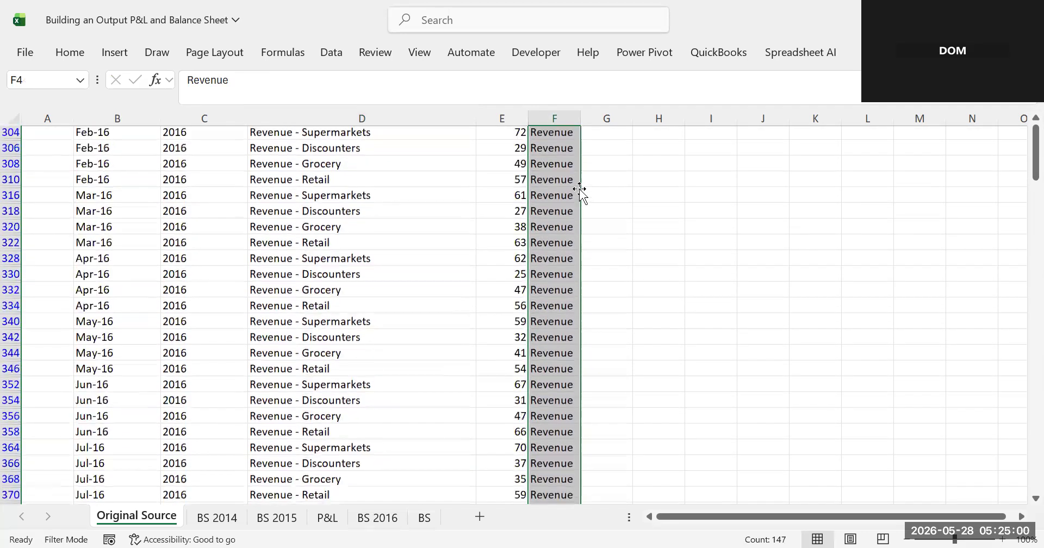
scroll(580, 190, down, 13)
scroll(580, 189, up, 10)
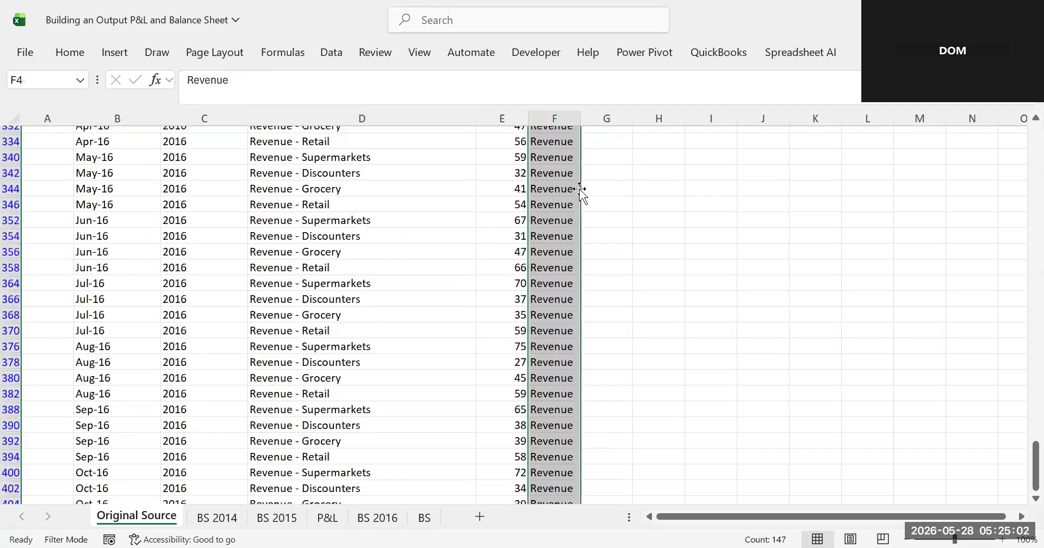
scroll(581, 189, up, 17)
scroll(581, 190, up, 20)
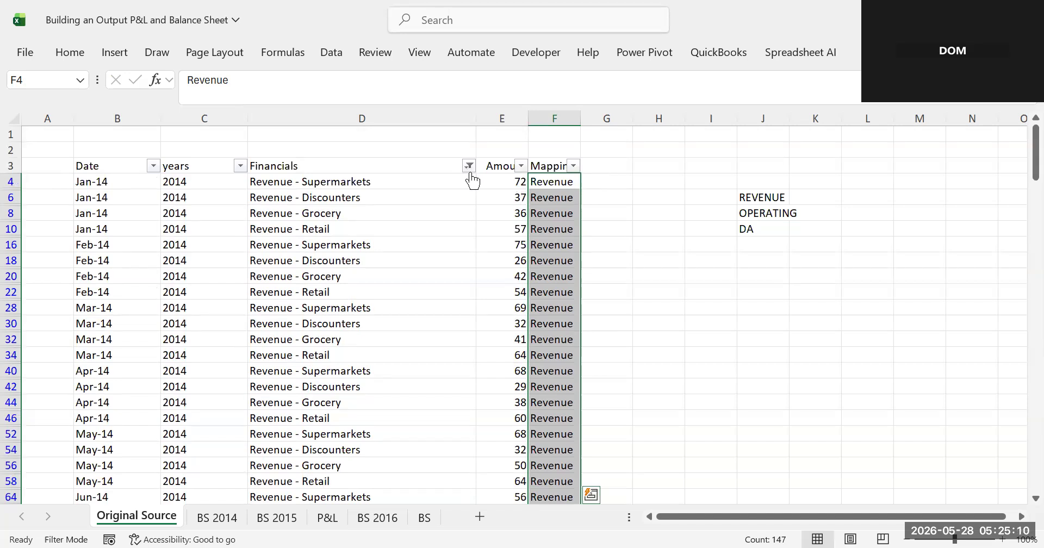
- Clear the filter from the Financials column and scroll through the mapped rows
click(469, 166)
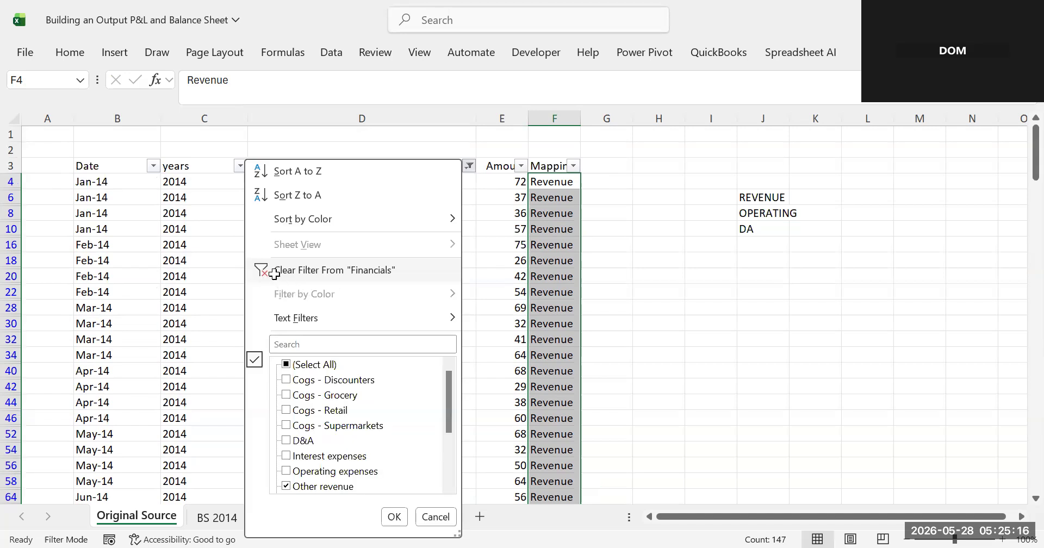
click(274, 273)
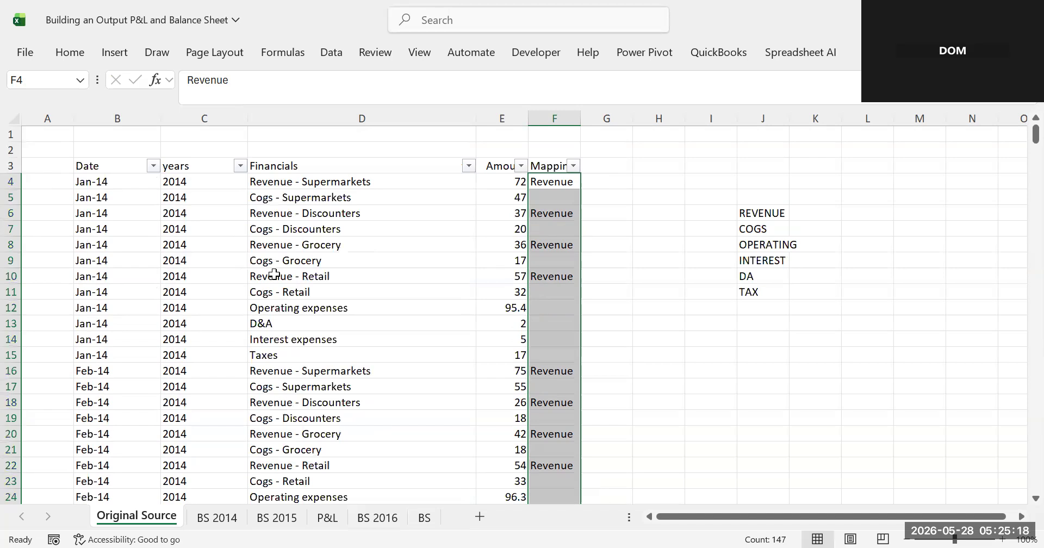
scroll(274, 274, down, 6)
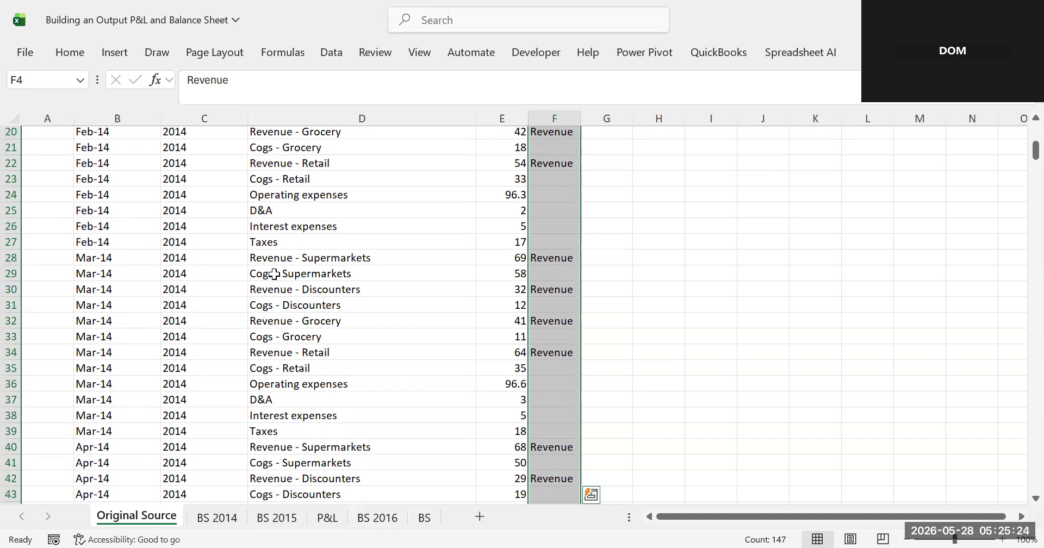
scroll(274, 274, down, 2)
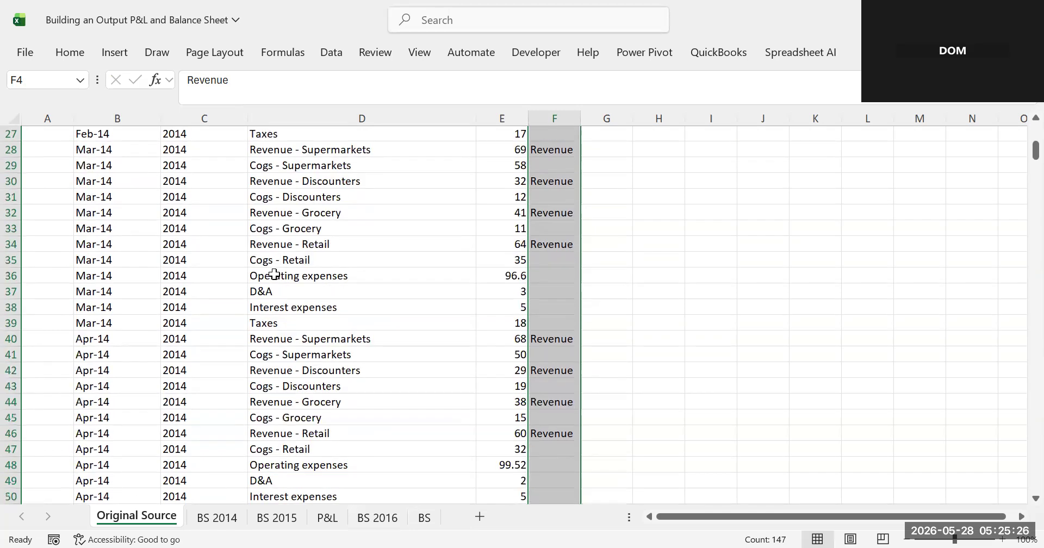
scroll(274, 274, up, 9)
click(470, 165)
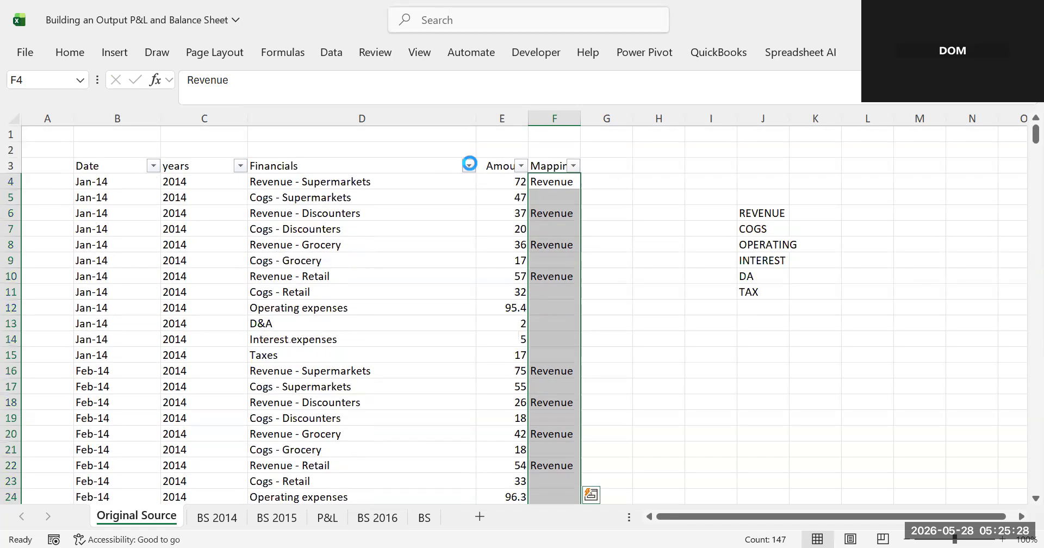
click(305, 341)
text(c)
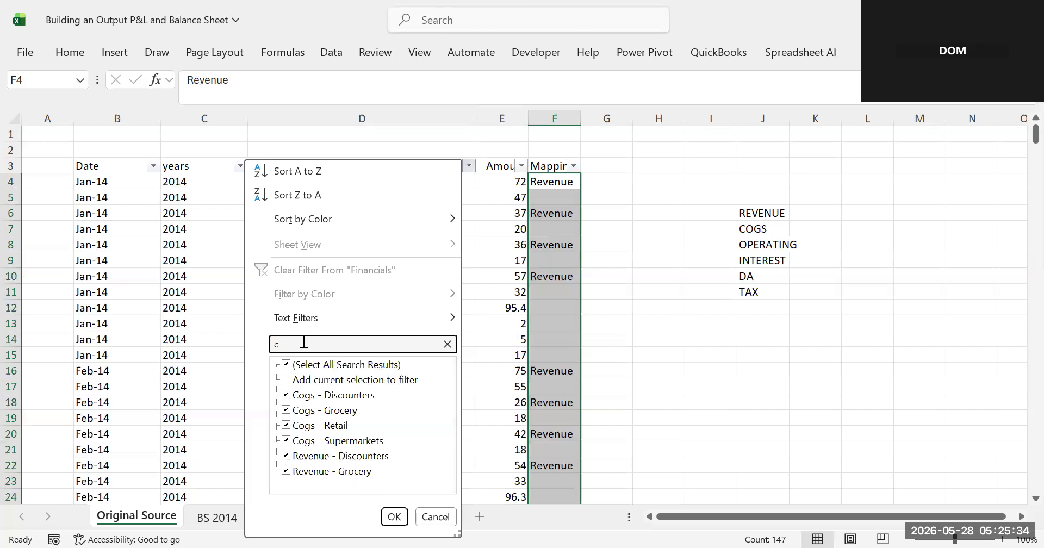
key(BackSpace)
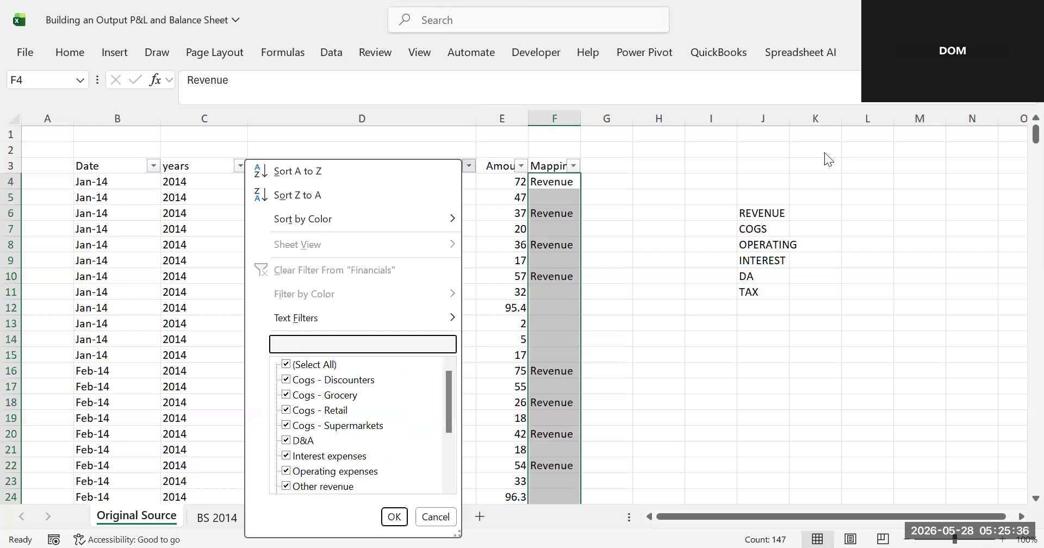
click(670, 294)
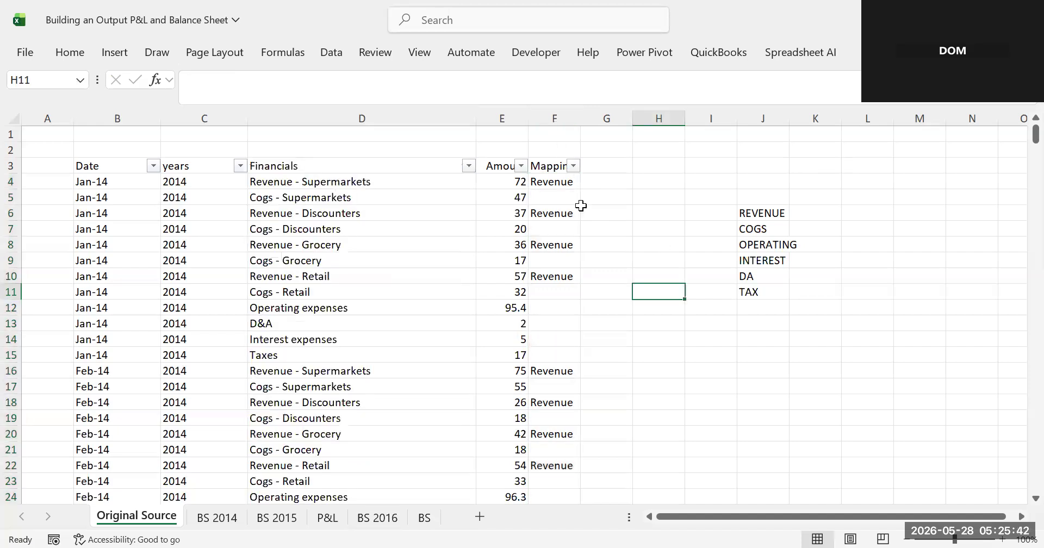
click(460, 161)
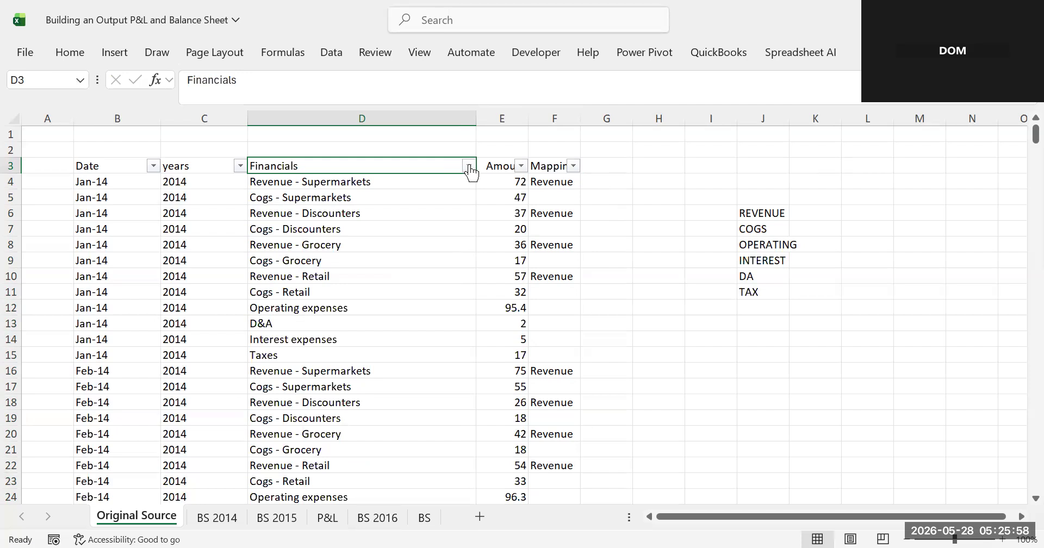
click(469, 166)
click(284, 349)
text(rev)
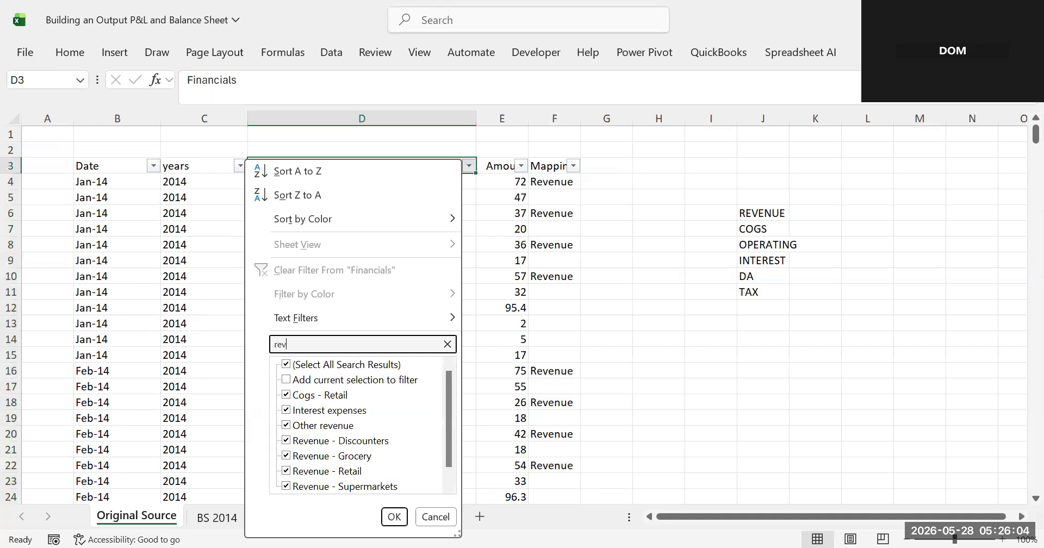
text(enue)
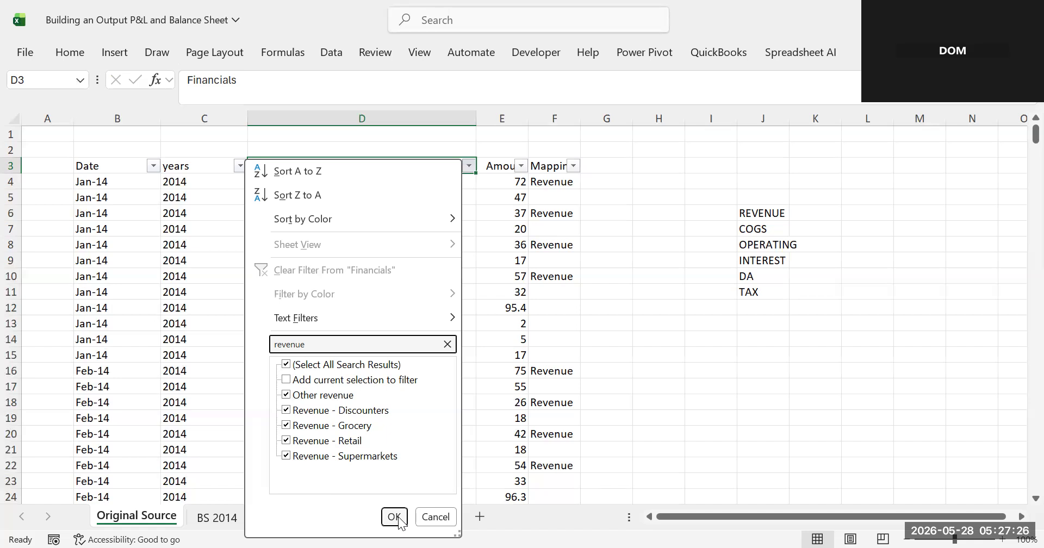
click(581, 370)
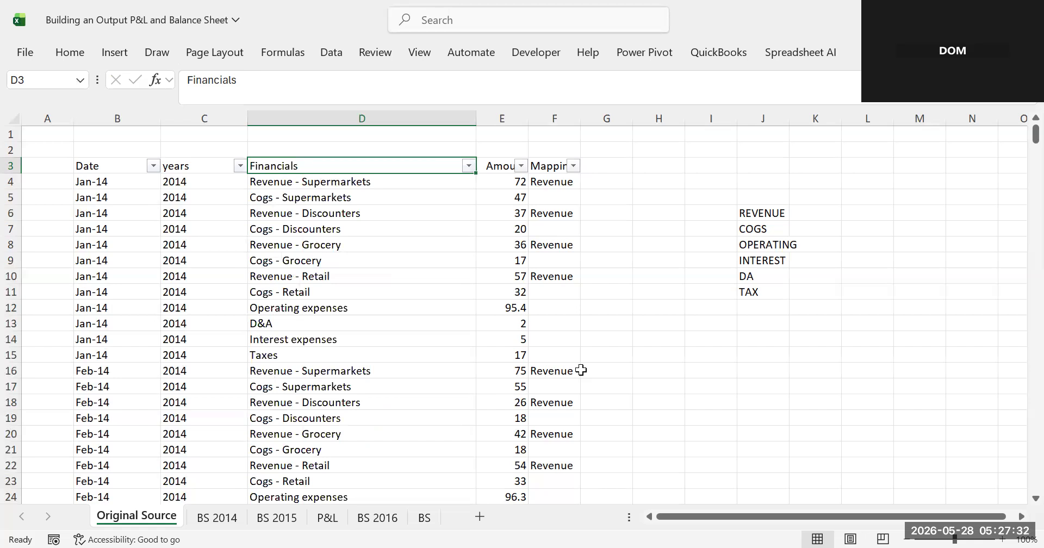
click(555, 296)
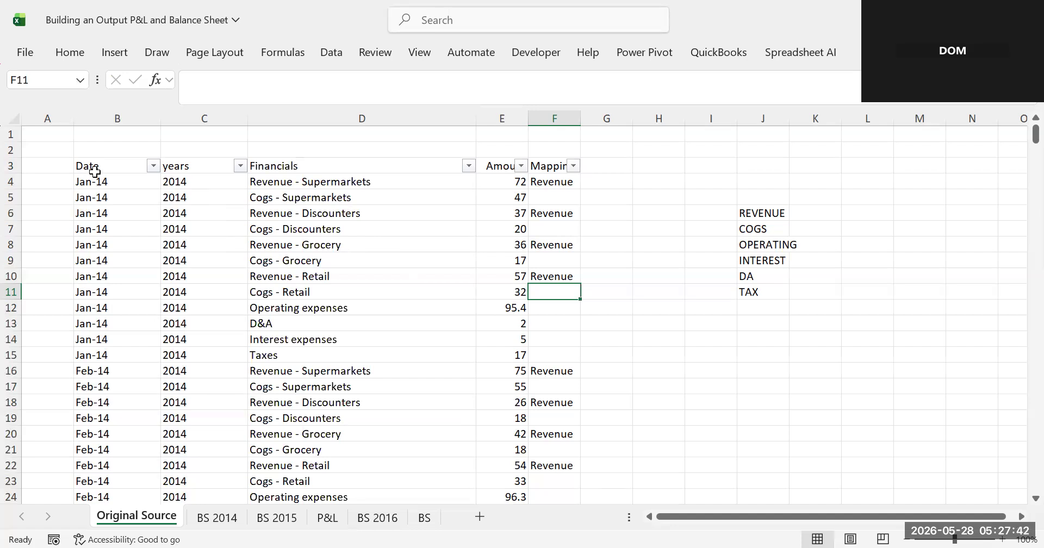
- Select the header row from Date to Mapping and turn its filters off and back on
drag(95, 172, 205, 142)
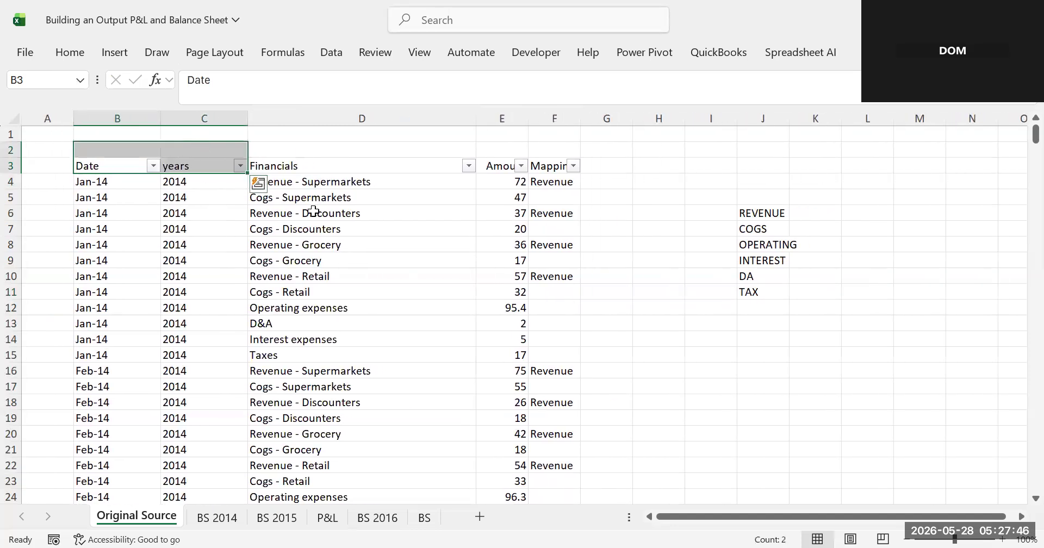
click(319, 212)
drag(107, 162, 312, 179)
drag(336, 183, 533, 167)
key(alt)
key(a)
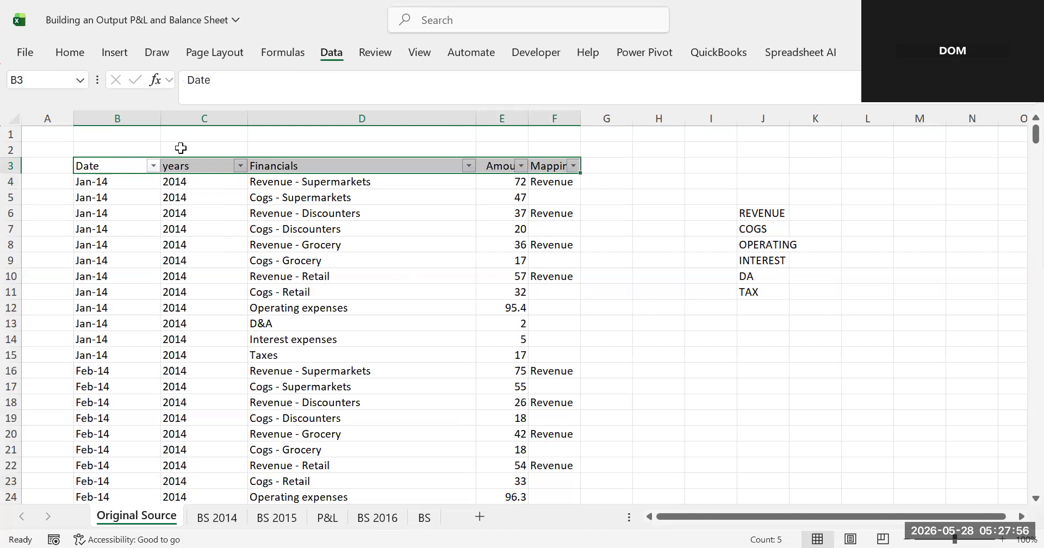
click(457, 98)
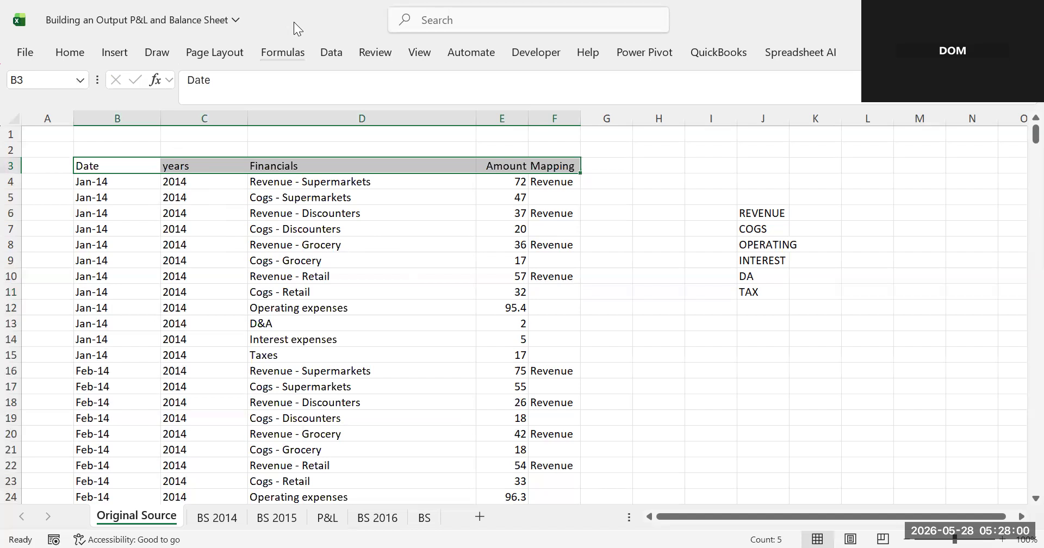
key(alt)
key(a)
key(t)
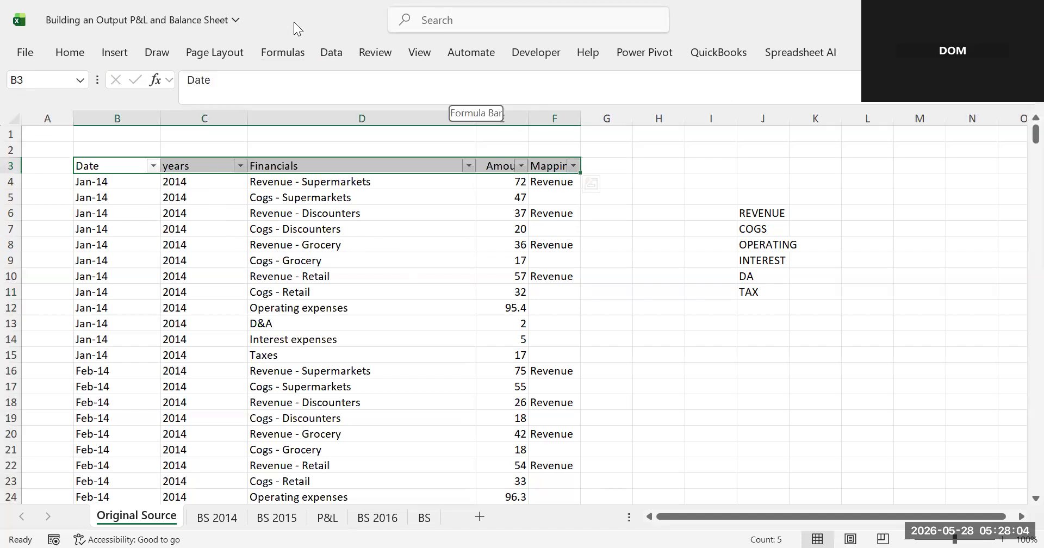
- Filter the Financials column to entries containing "revenue" and scroll through the filtered rows
click(400, 185)
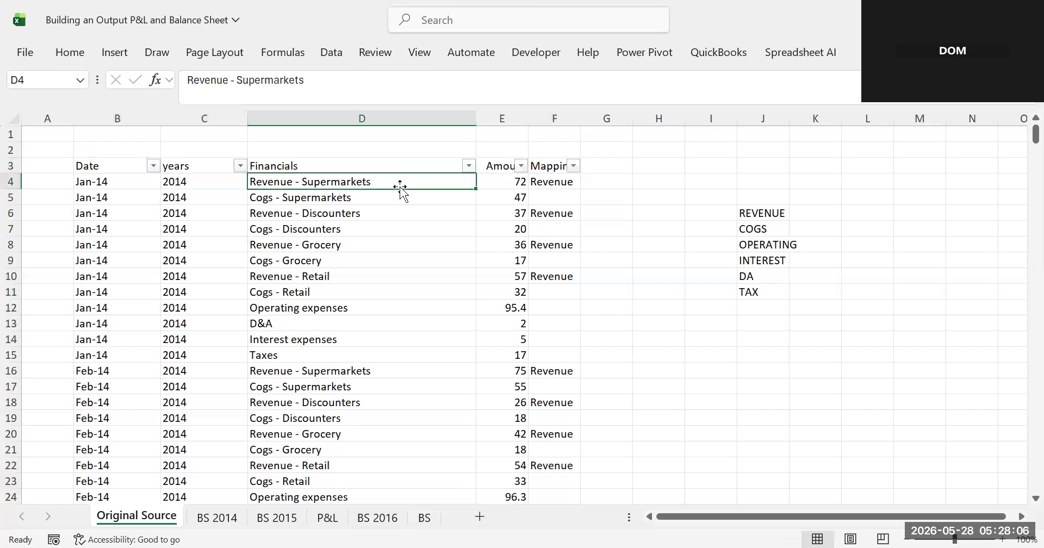
click(468, 166)
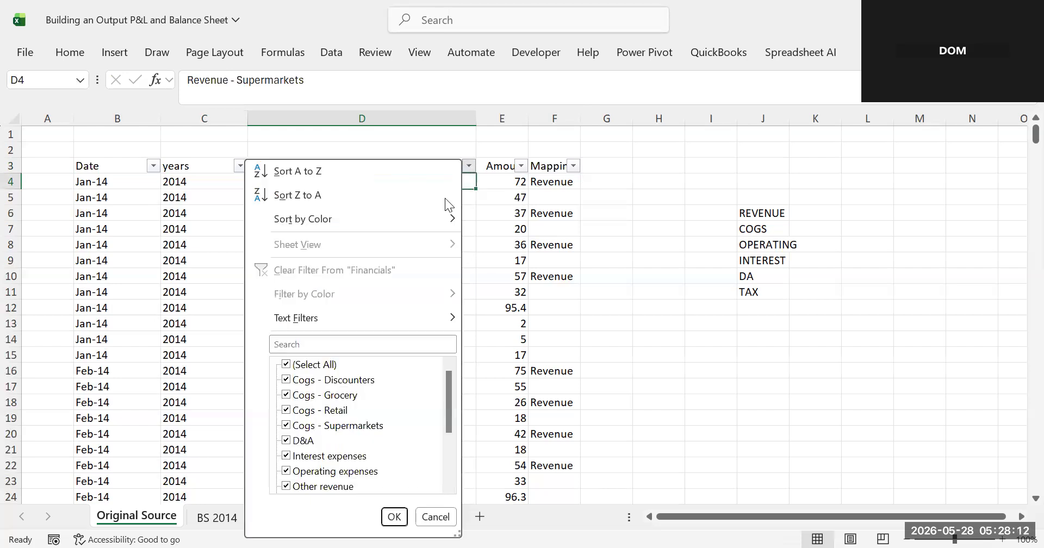
click(307, 344)
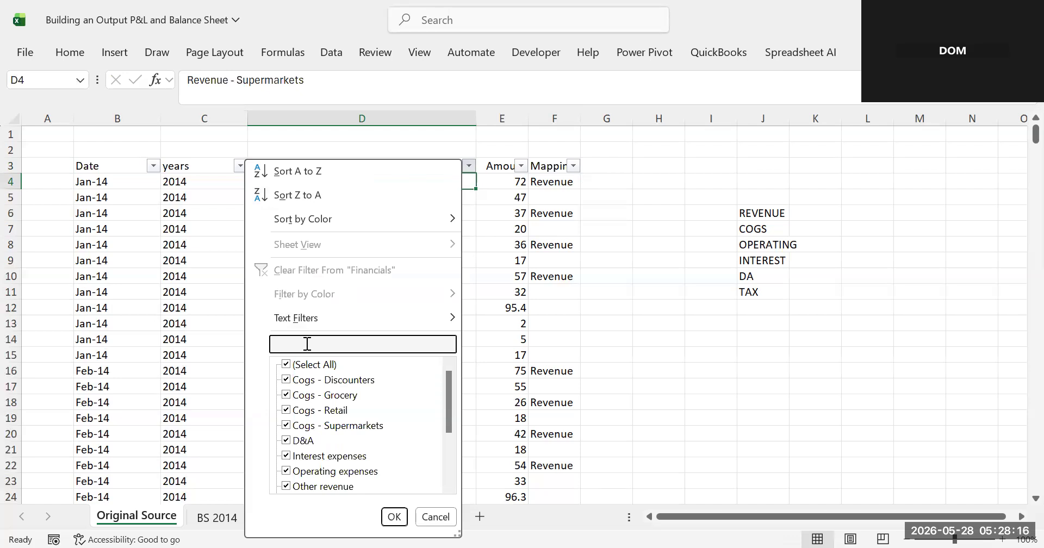
text(reve)
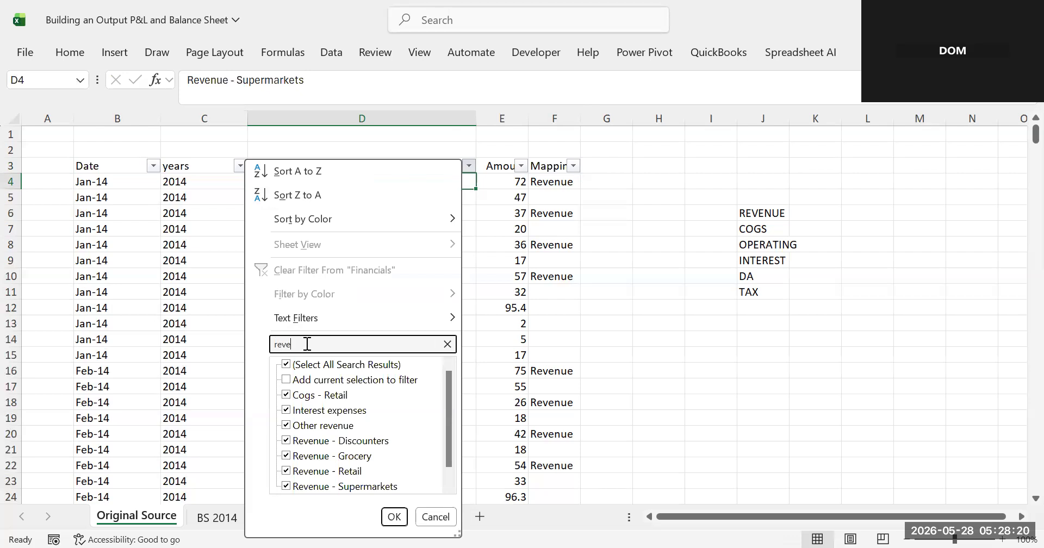
text(nue)
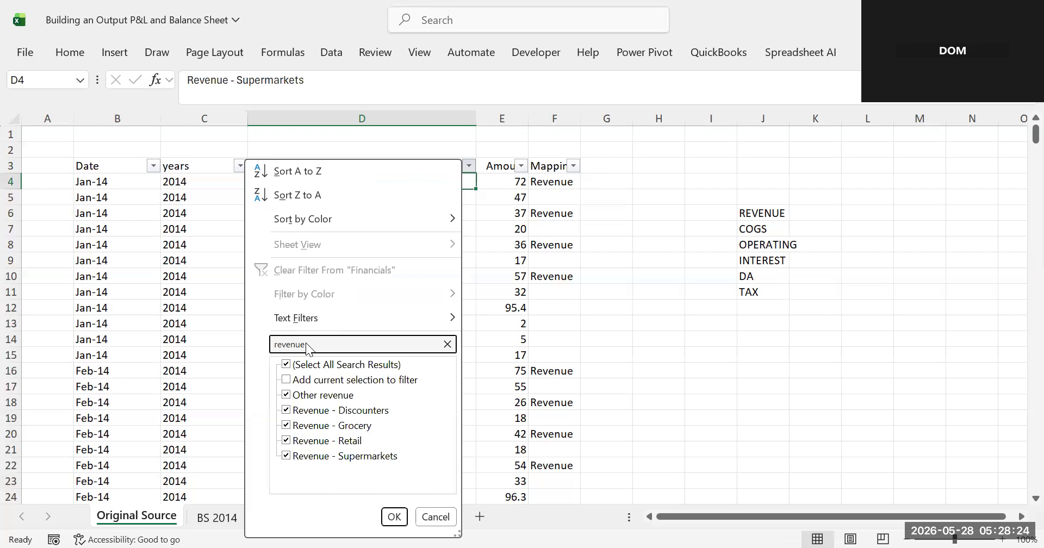
key(Return)
scroll(305, 343, down, 20)
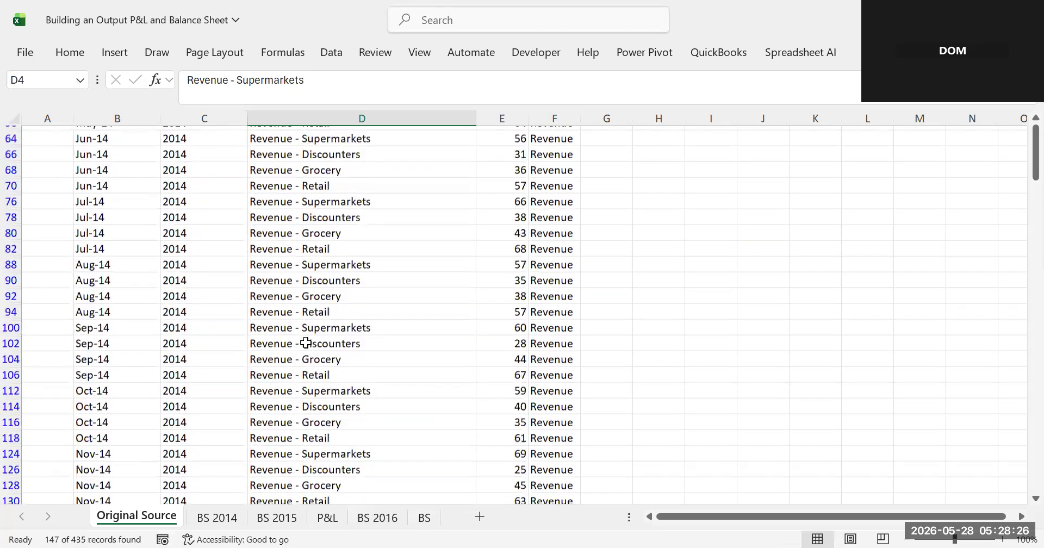
scroll(306, 343, down, 5)
scroll(306, 342, up, 20)
scroll(306, 342, up, 3)
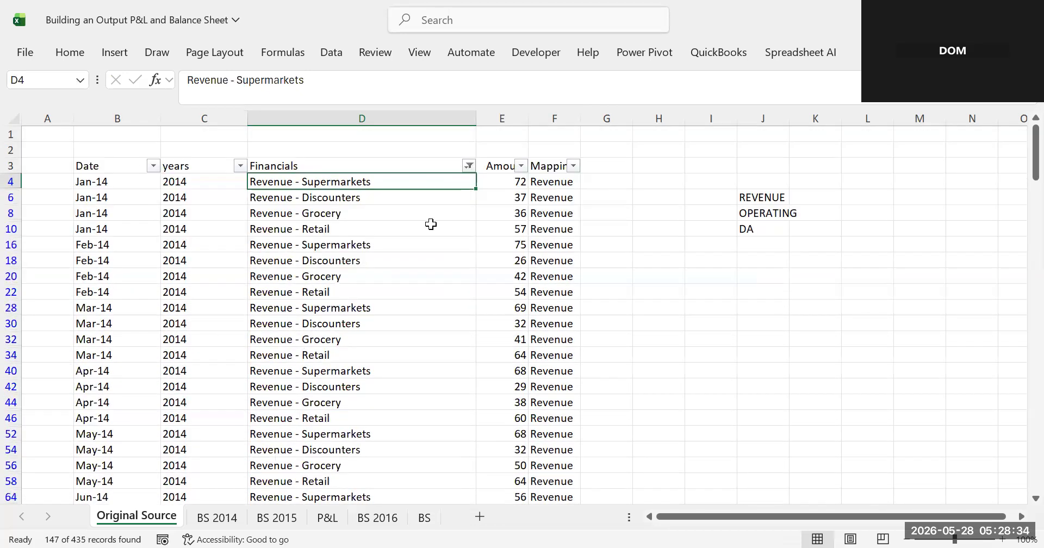
- Paste "Revenue" into the first Mapping cell and extend it down through all filtered revenue rows, including Other revenue
click(469, 166)
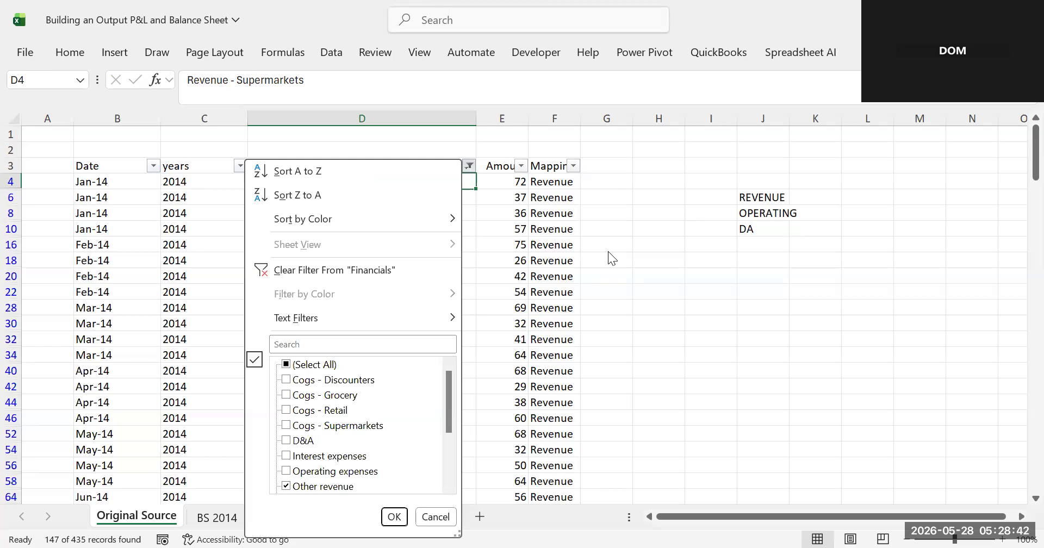
click(494, 197)
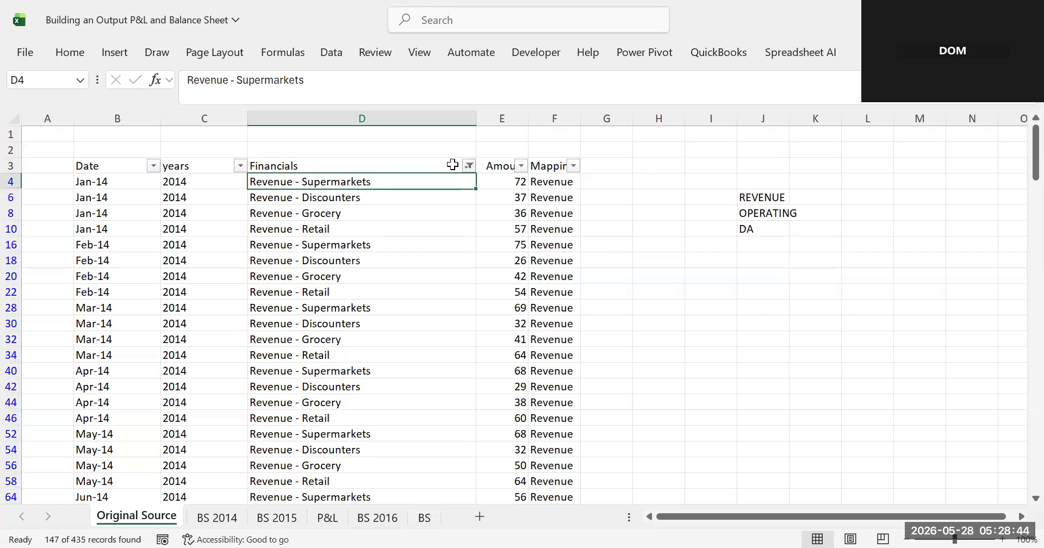
click(451, 164)
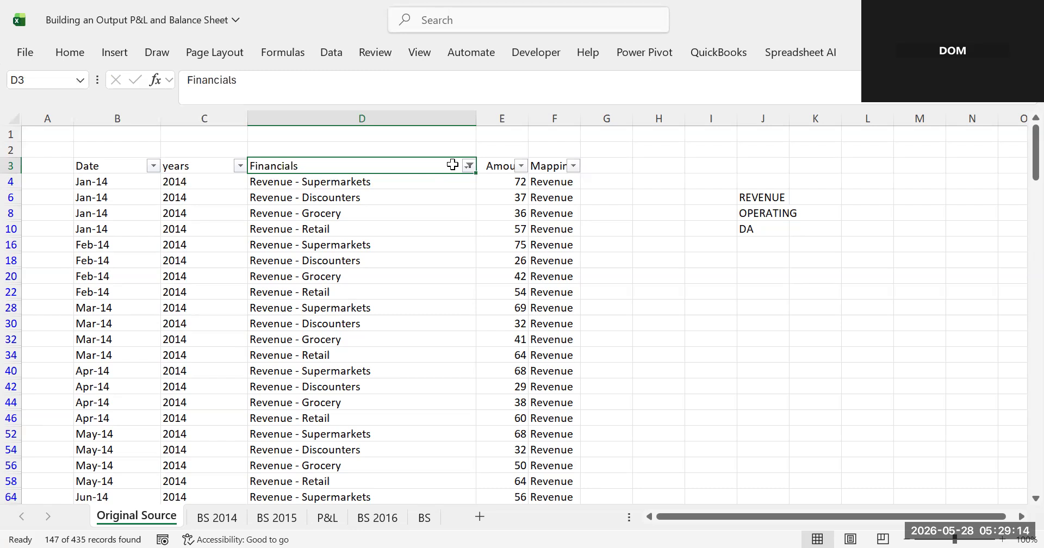
click(269, 181)
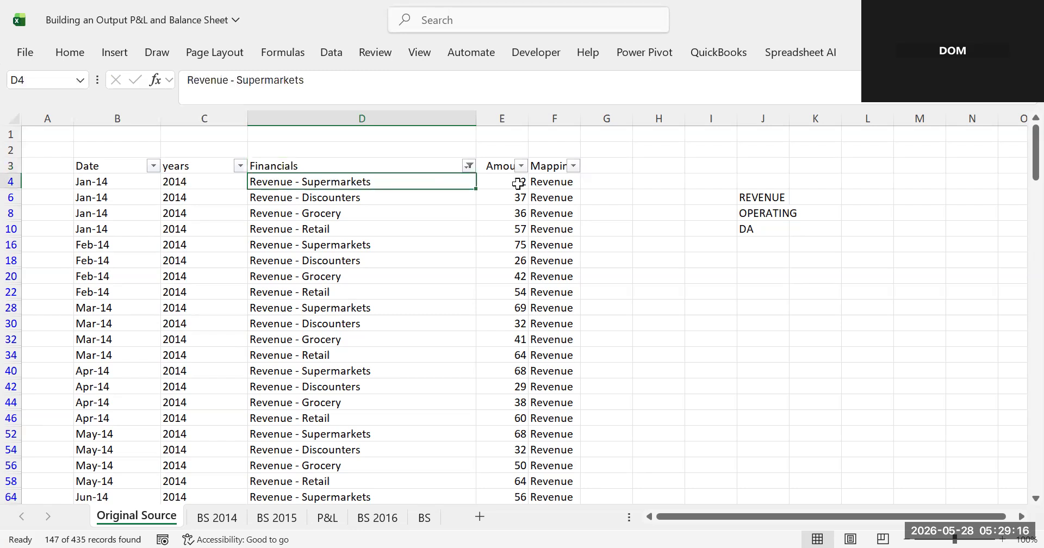
click(566, 182)
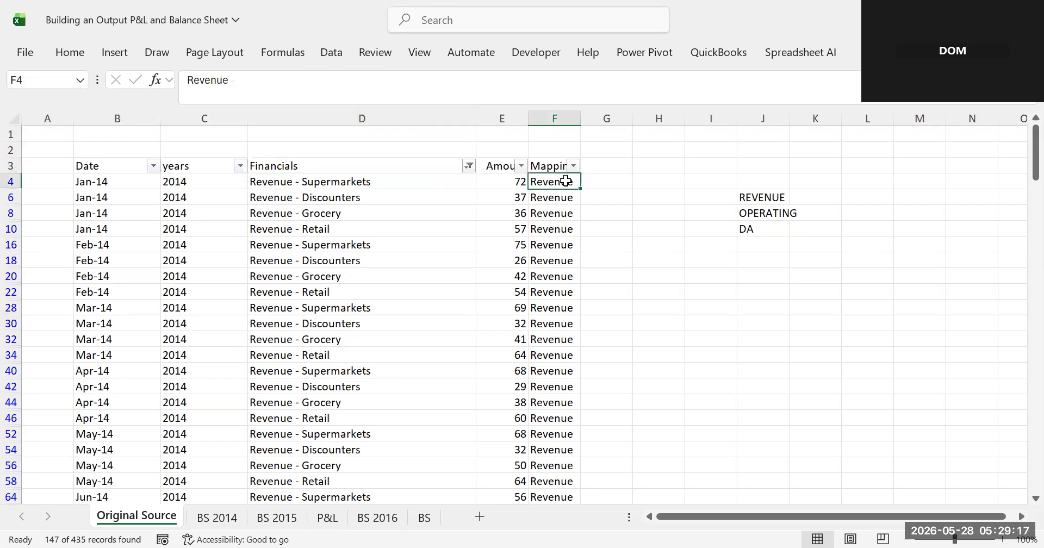
click(271, 184)
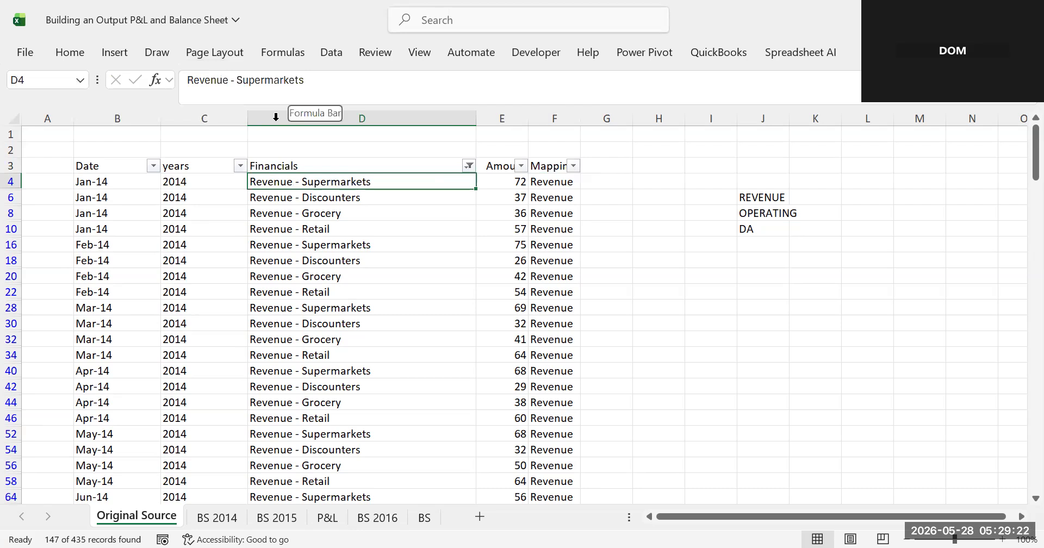
drag(228, 80, 187, 80)
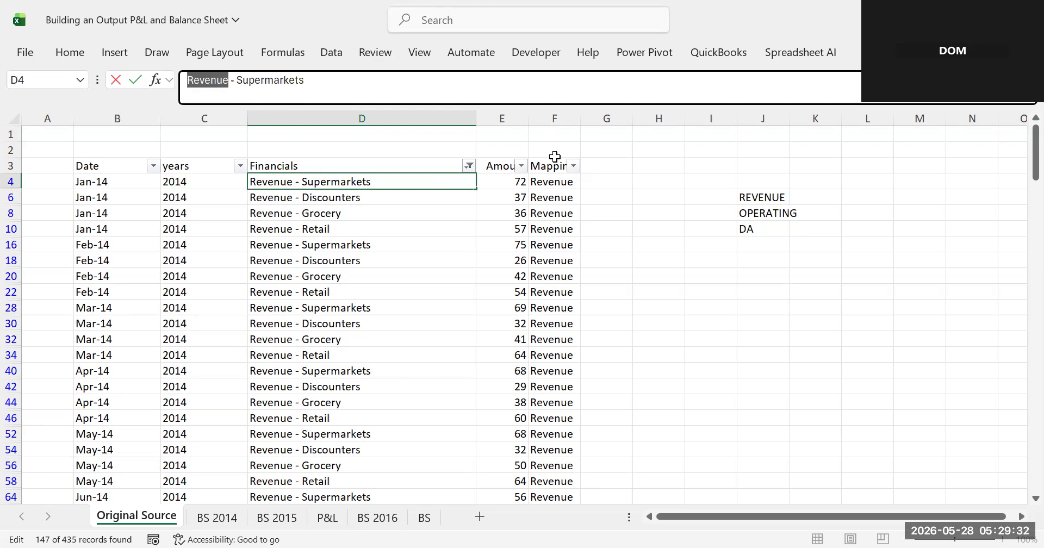
click(554, 178)
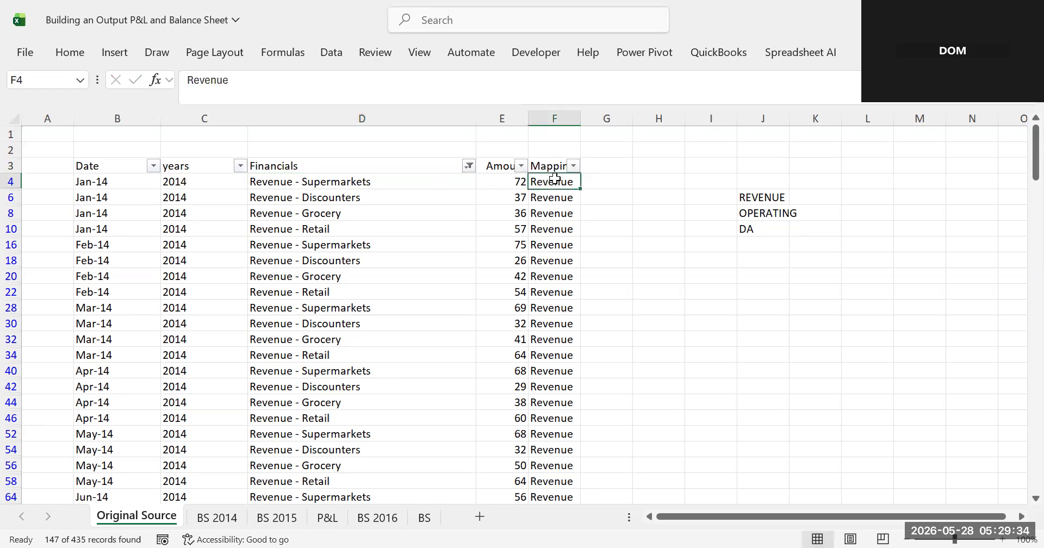
key(ctrl+v)
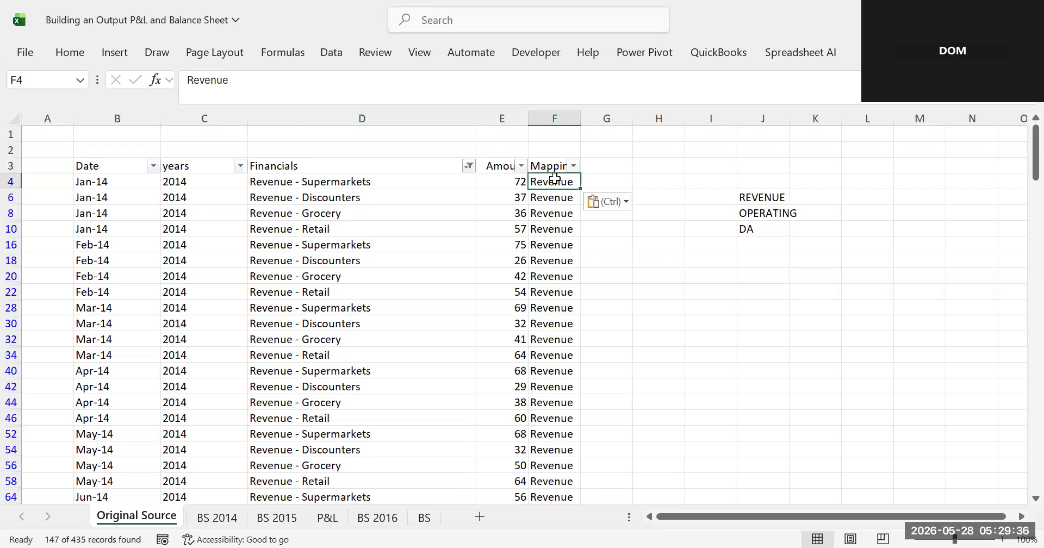
click(541, 197)
drag(554, 197, 680, 486)
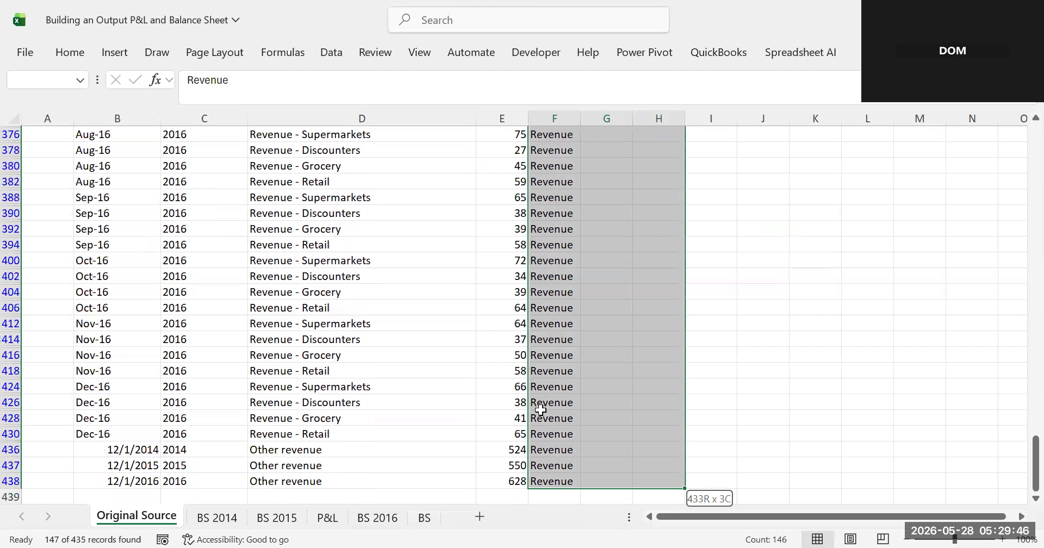
drag(540, 410, 542, 413)
scroll(544, 414, up, 20)
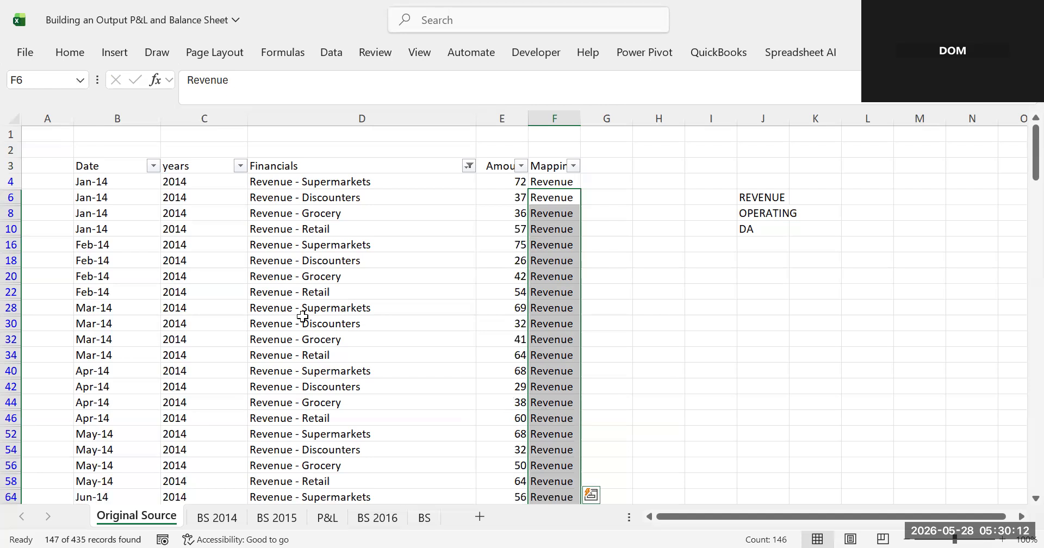
- Clear the Financials filter and refilter the column to entries containing "cogs"
click(467, 165)
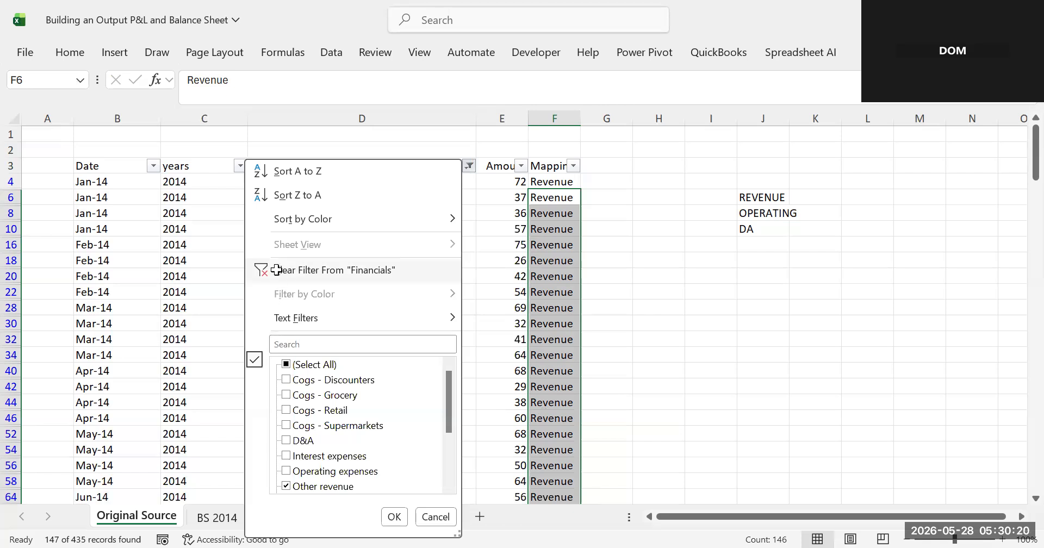
click(277, 270)
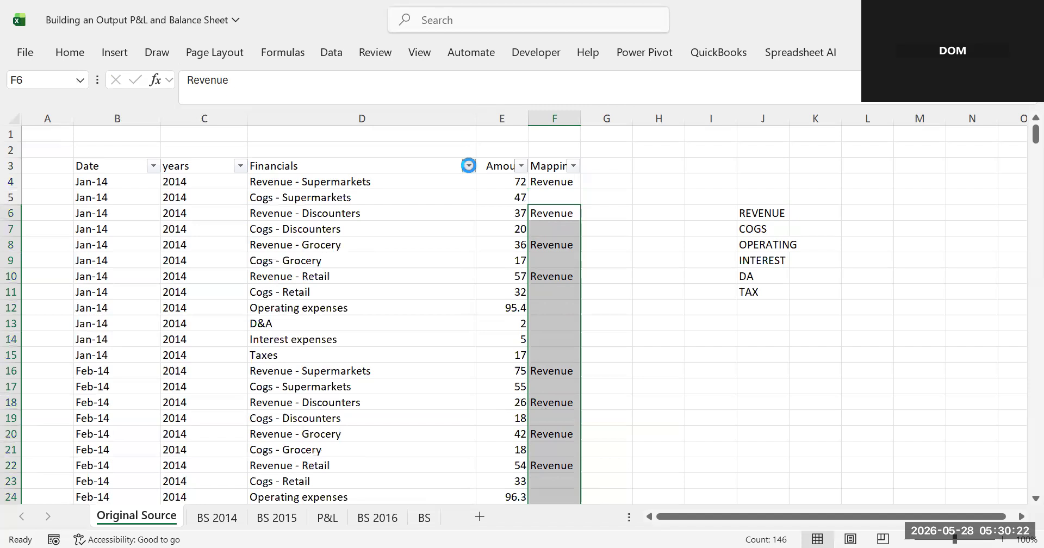
click(469, 166)
click(282, 339)
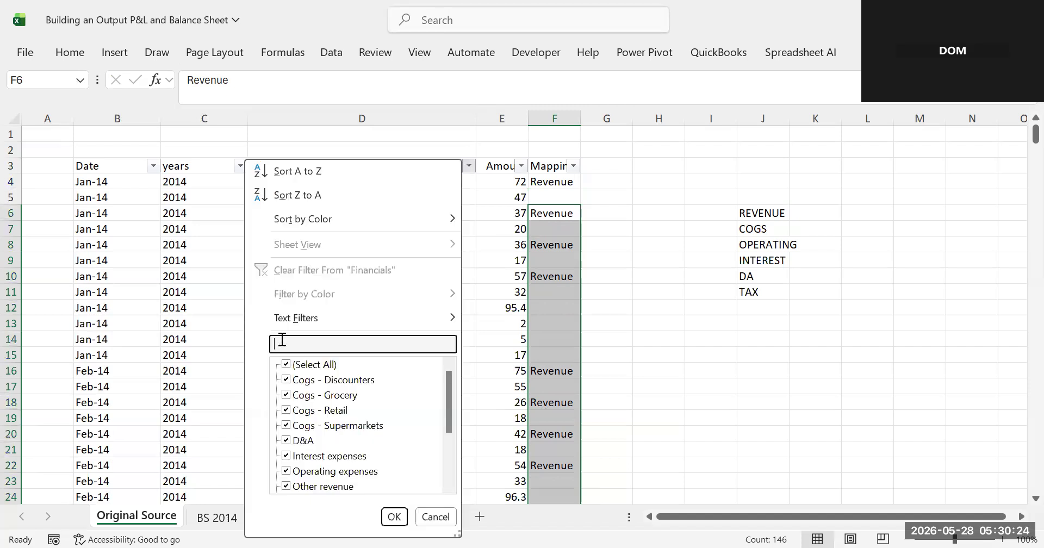
text(cog)
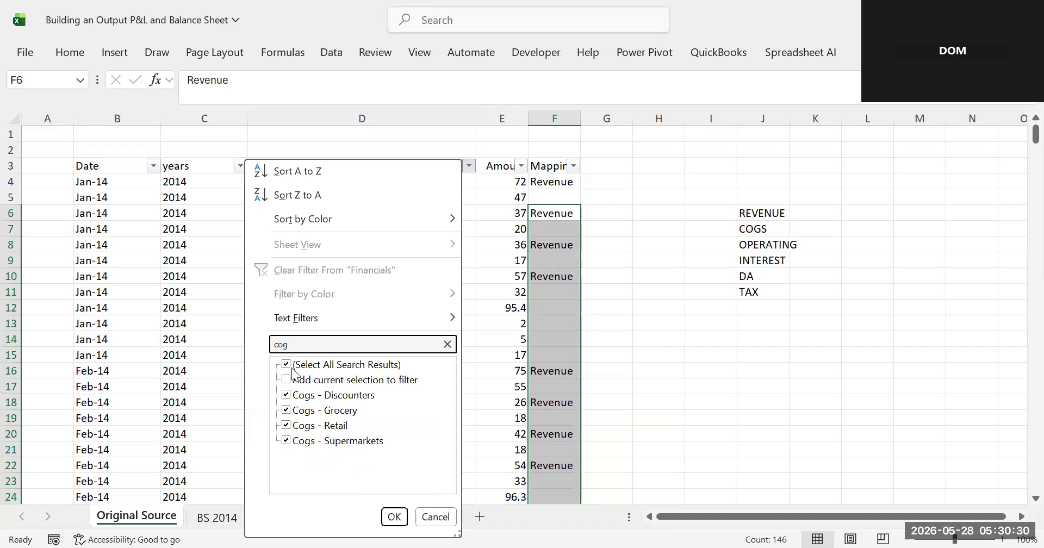
text(s)
click(394, 516)
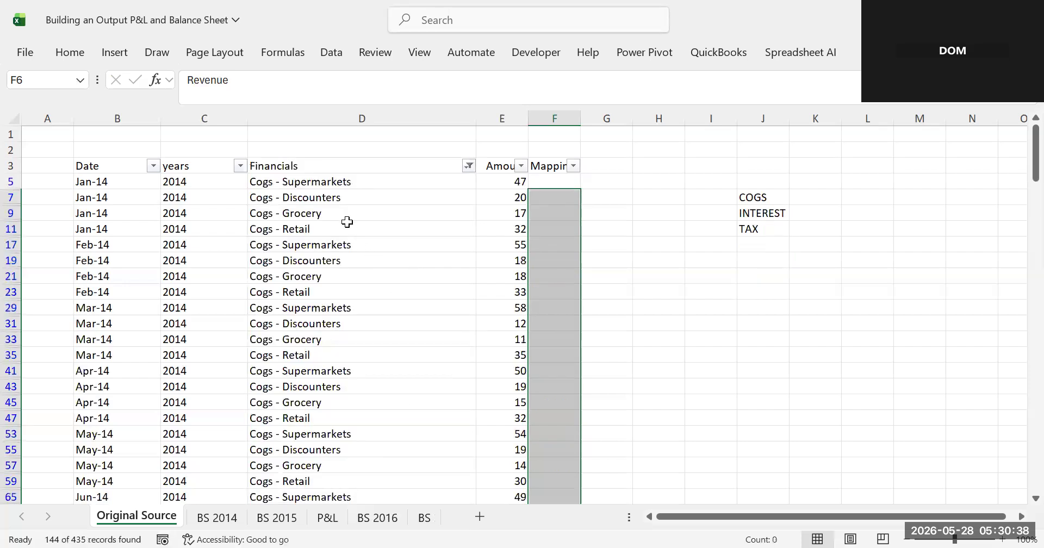
- Copy "Cogs" from the first Financials entry into the Mapping column and paste it down all filtered Cogs rows
click(310, 197)
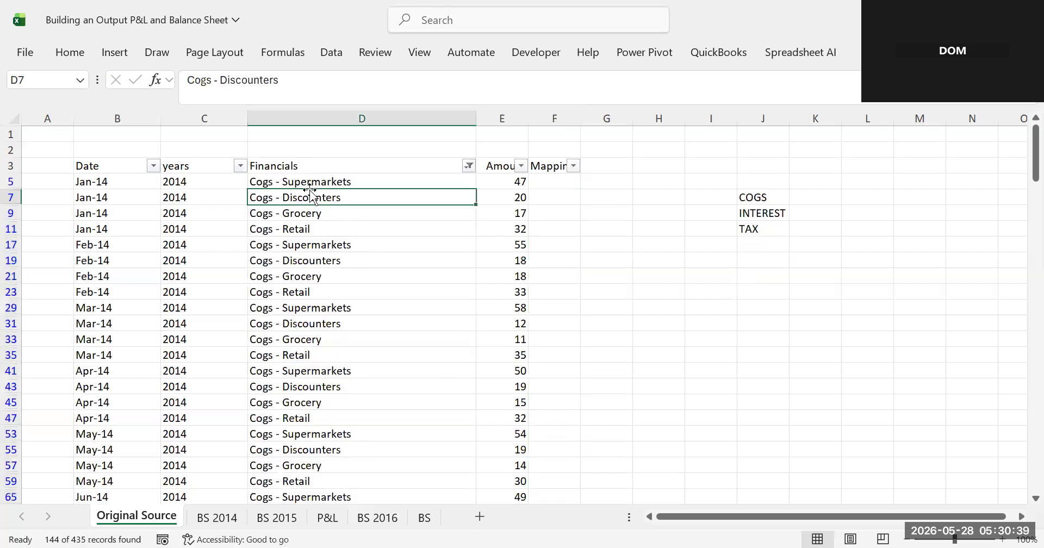
click(274, 168)
click(265, 181)
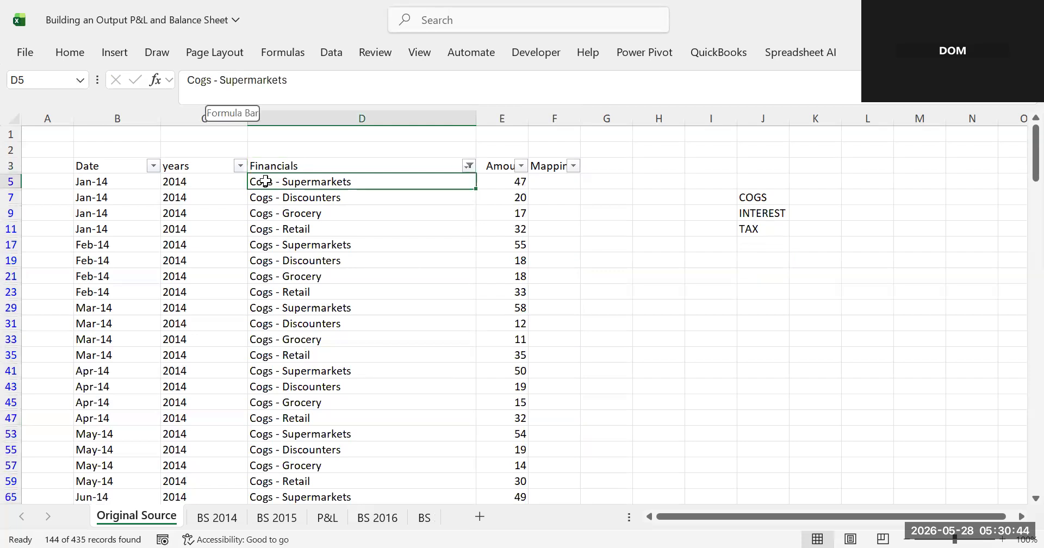
double_click(199, 80)
key(ctrl+c)
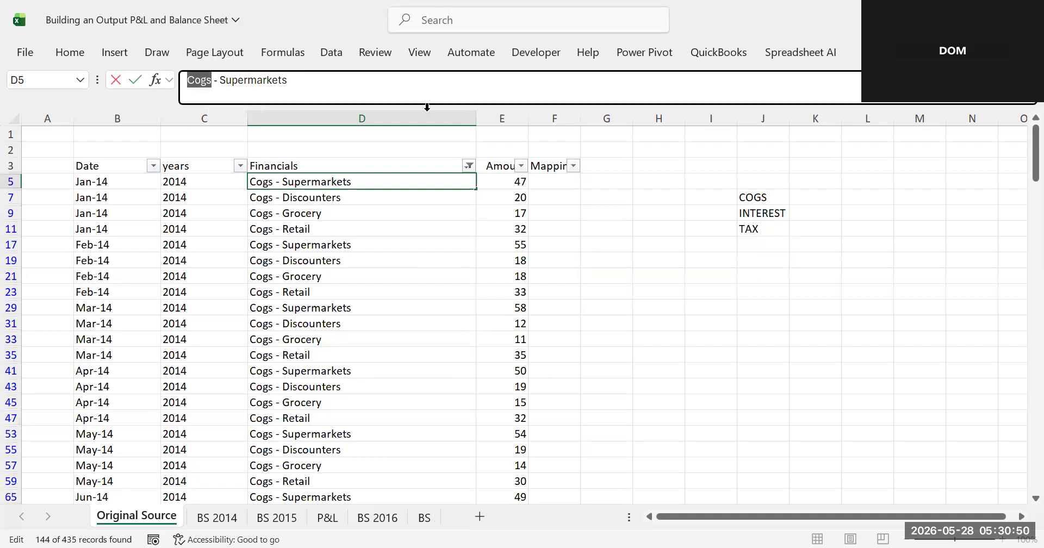
click(547, 180)
key(ctrl+v)
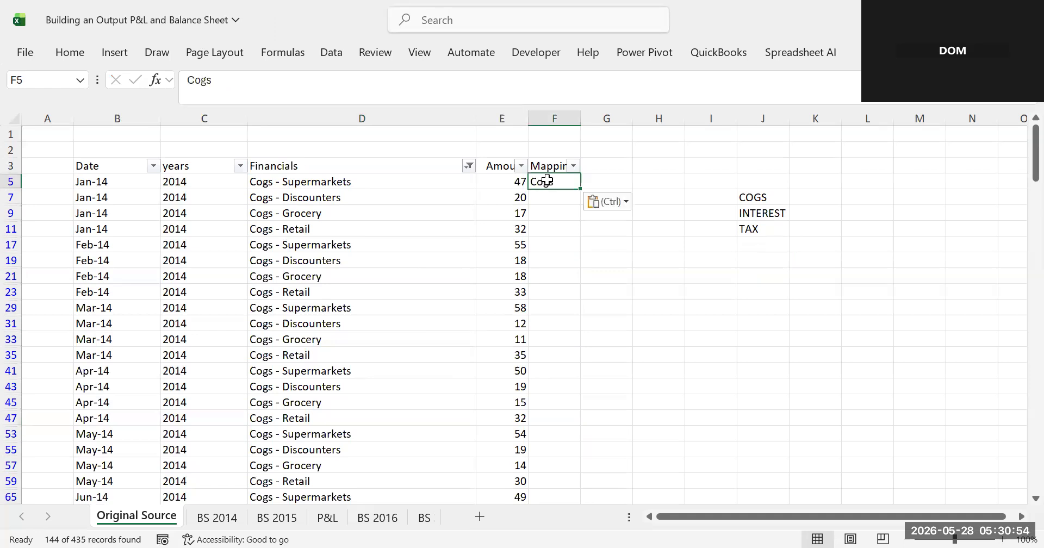
key(ctrl+c)
drag(546, 199, 560, 460)
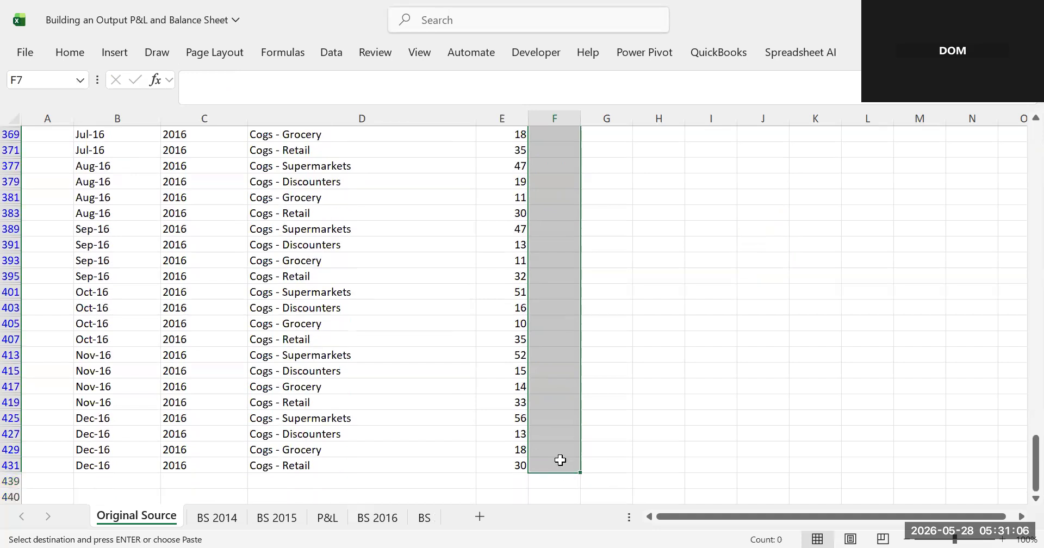
key(ctrl+v)
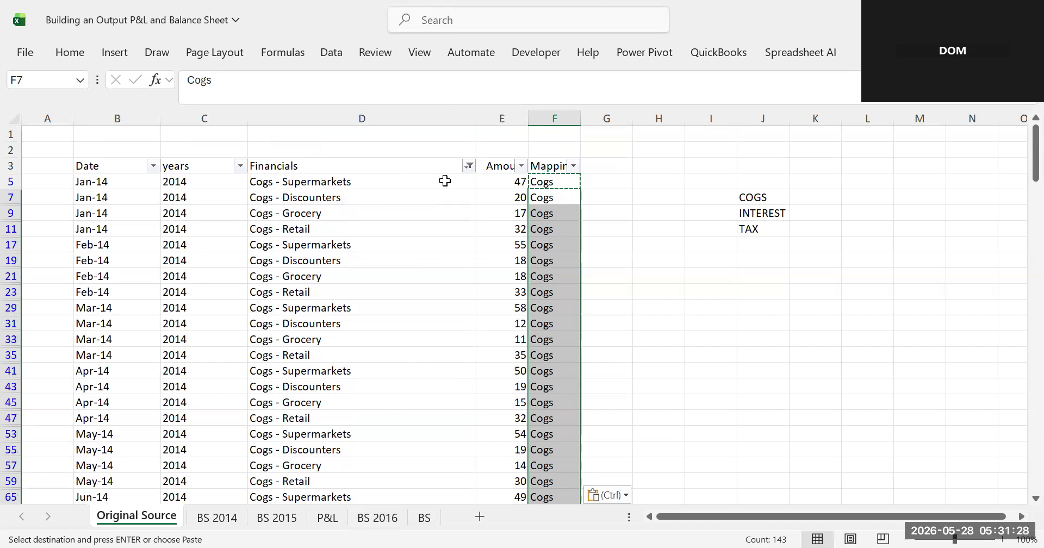
- Clear the filter from the Financials column and check the mapped rows
click(268, 181)
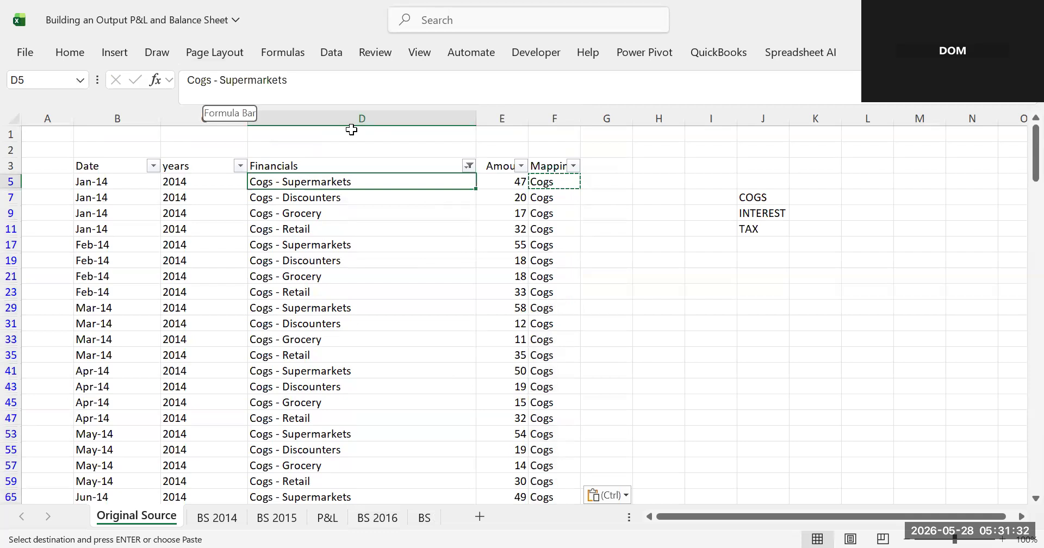
drag(212, 80, 187, 81)
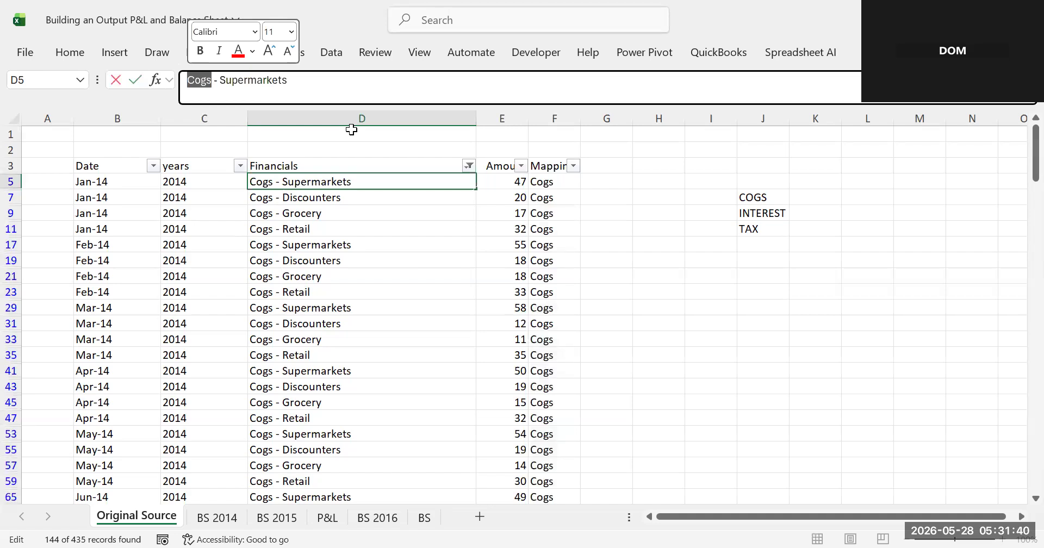
click(547, 184)
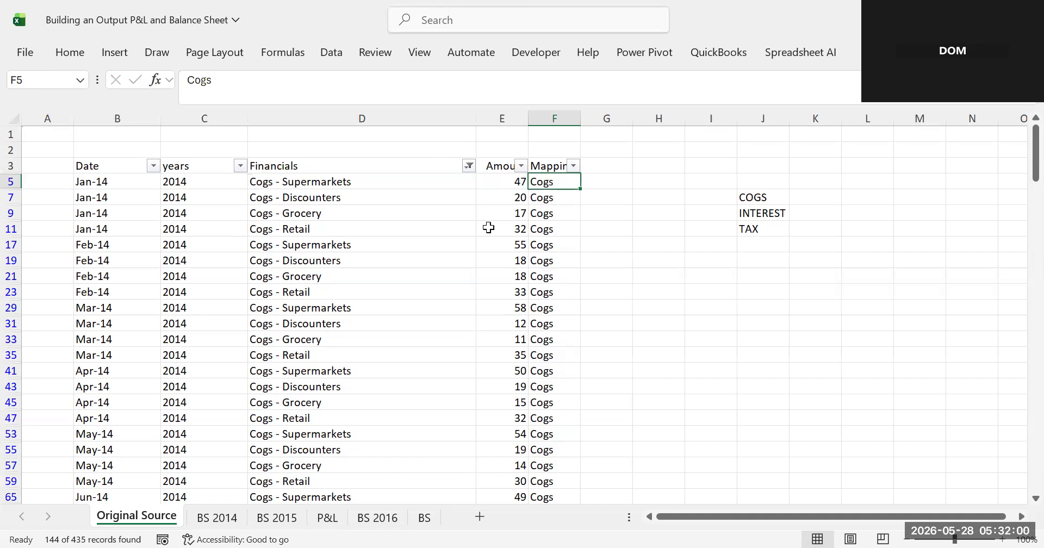
click(469, 166)
click(310, 271)
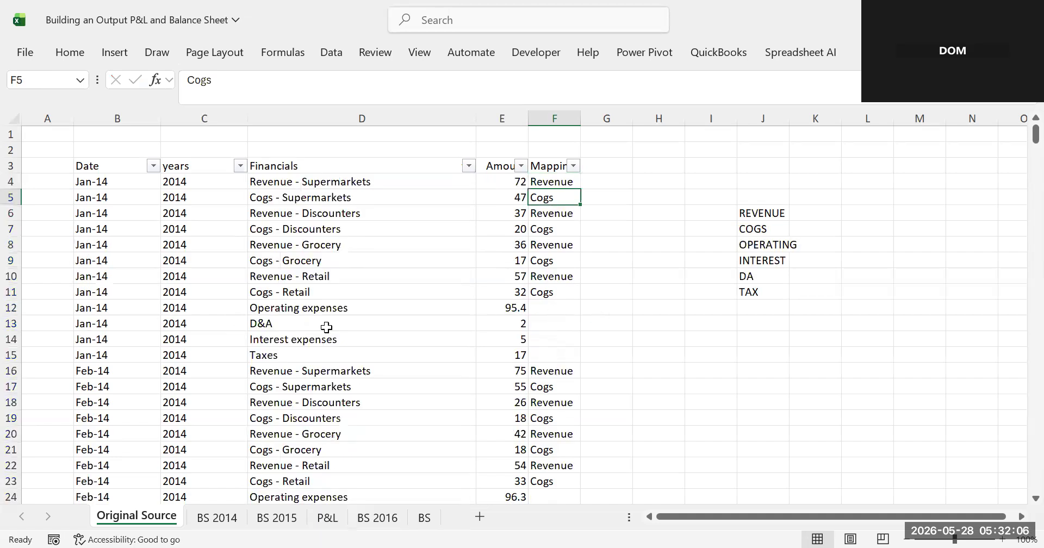
click(300, 291)
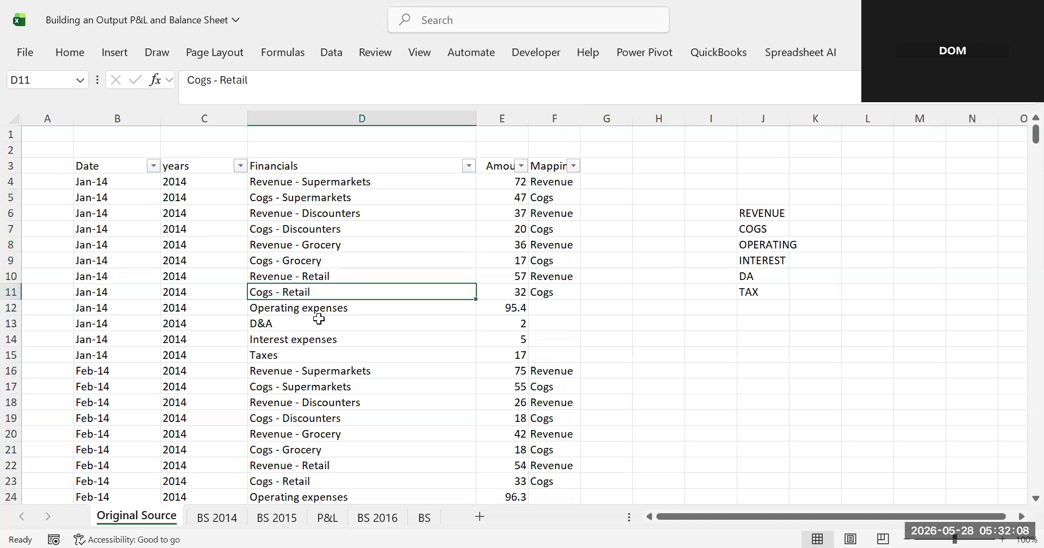
click(315, 313)
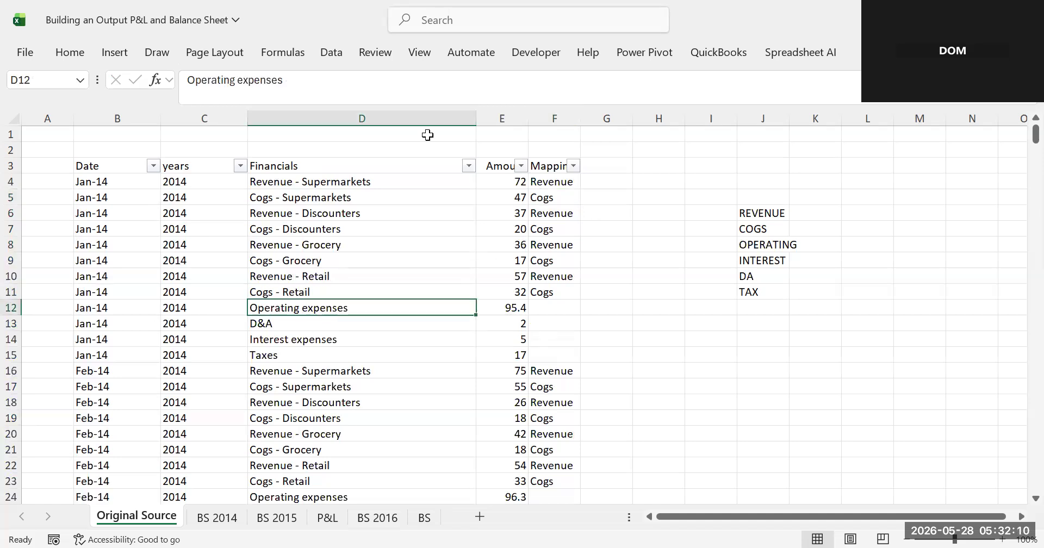
- Filter the Financials column to entries containing "opera" to show only Operating expenses rows
click(468, 165)
click(292, 345)
text(opera)
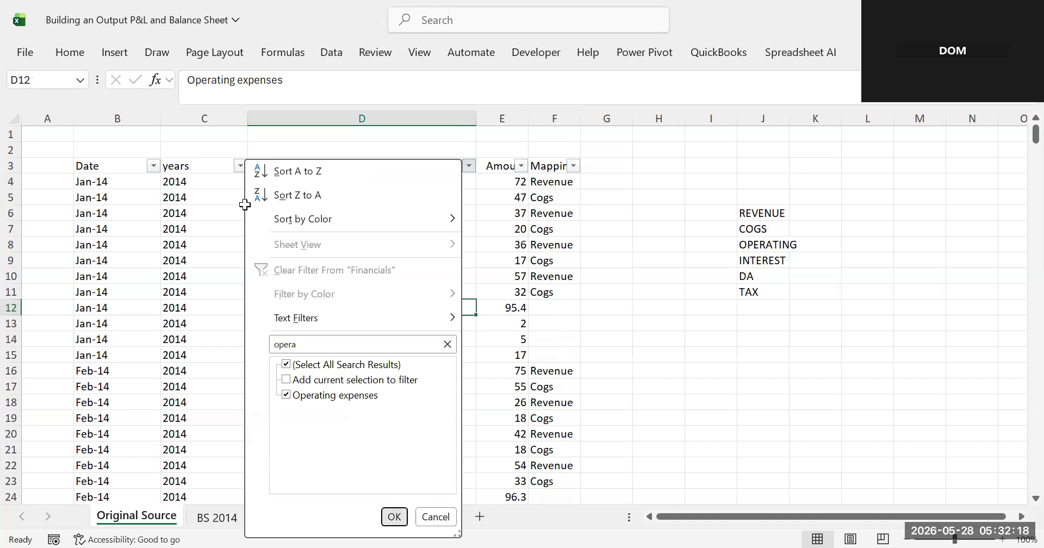
key(Return)
- Copy the "Operating expenses" label from the first Financials entry and paste it into the first Mapping cell
key(F2)
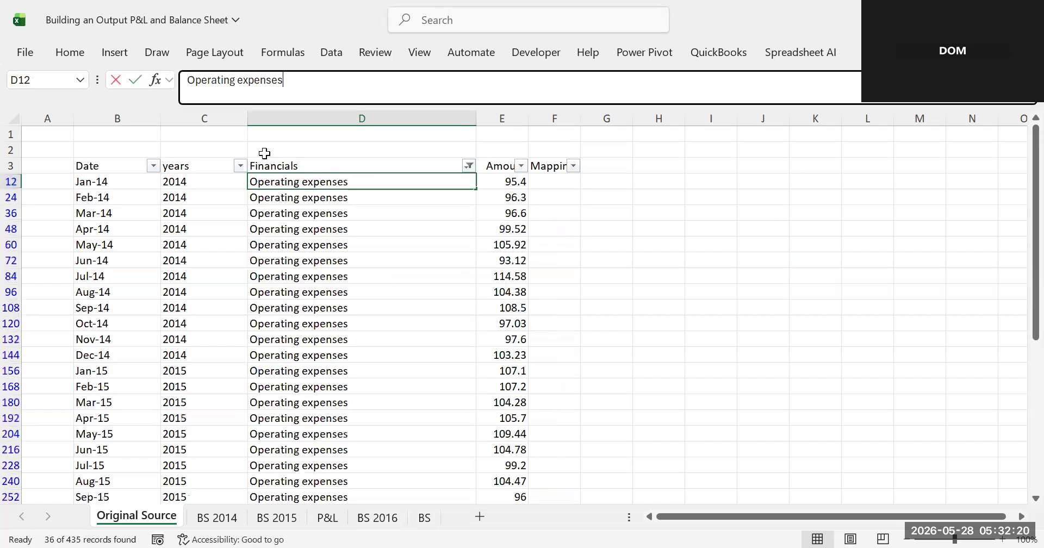
key(ctrl+shift+Left)
key(ctrl+shift+Left)
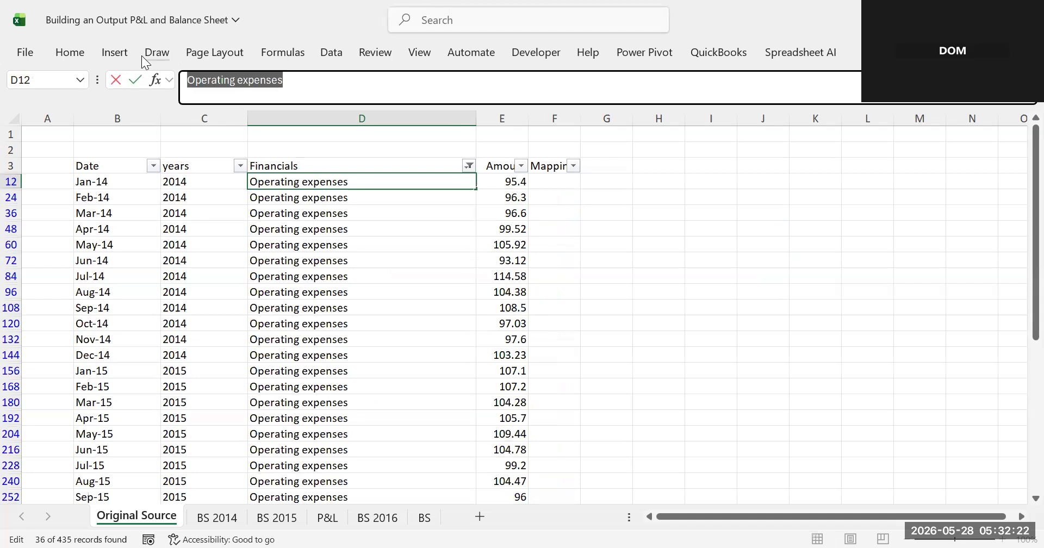
click(546, 173)
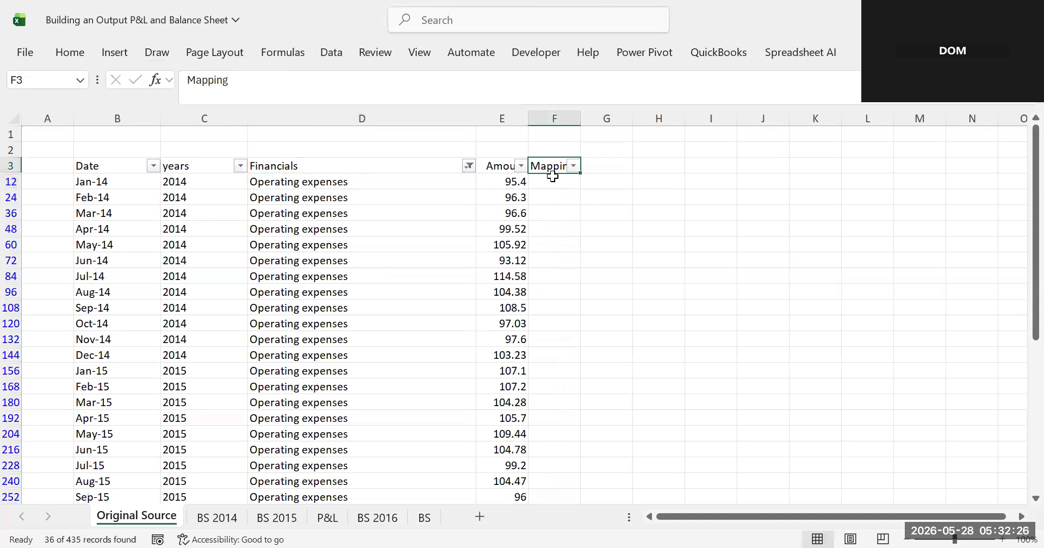
click(552, 176)
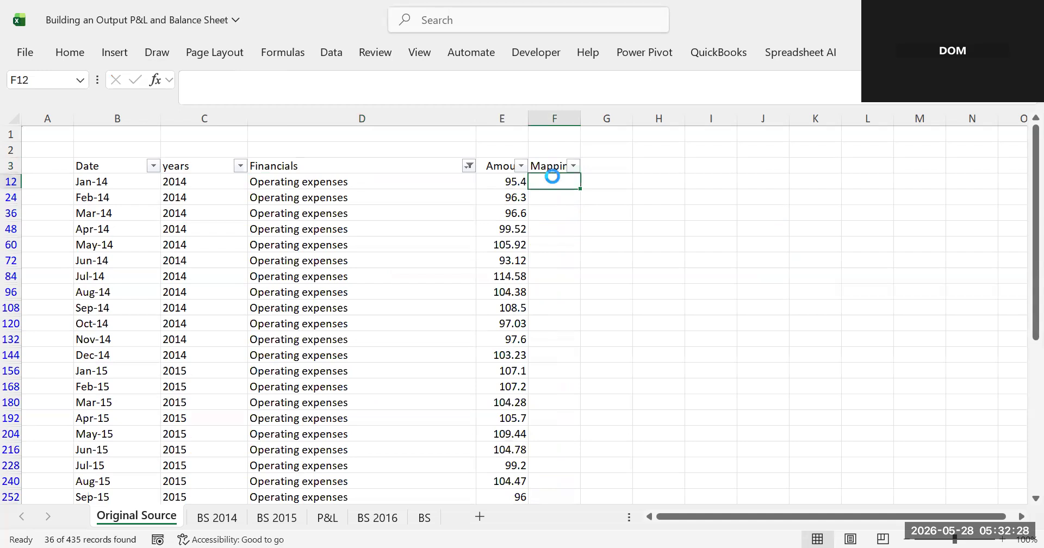
key(ctrl+v)
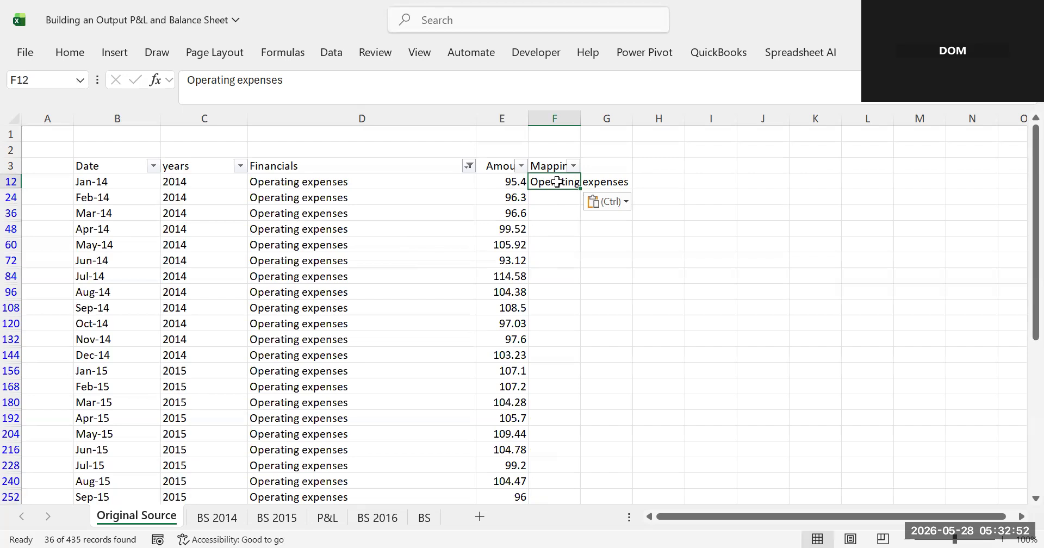
drag(544, 197, 551, 439)
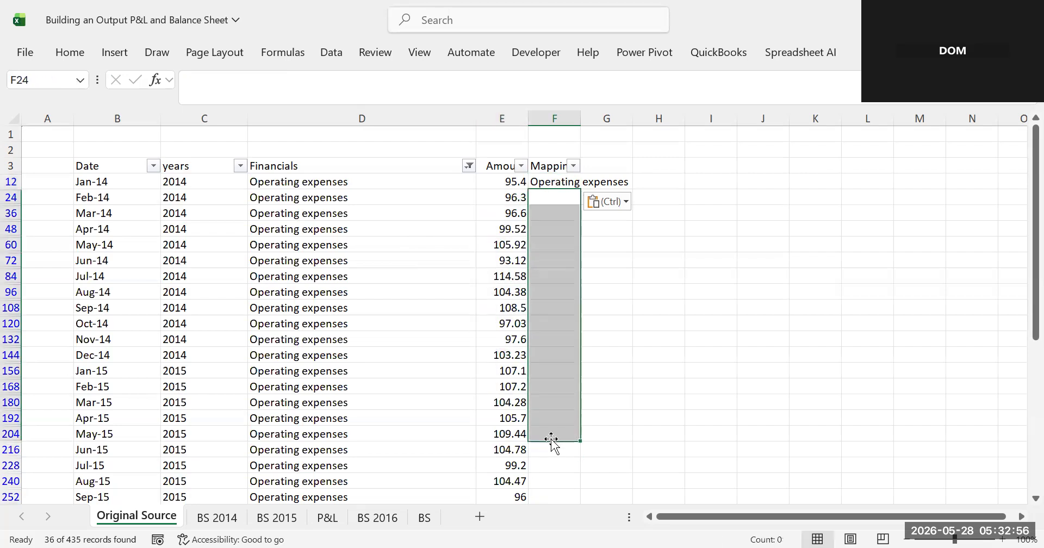
click(655, 353)
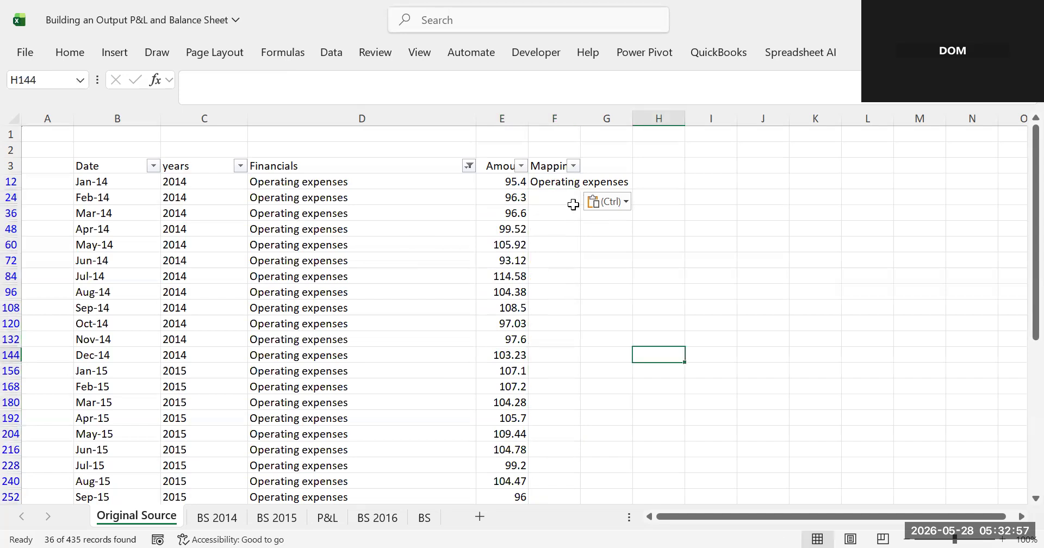
click(554, 177)
text(Cogs)
key(ctrl+Return)
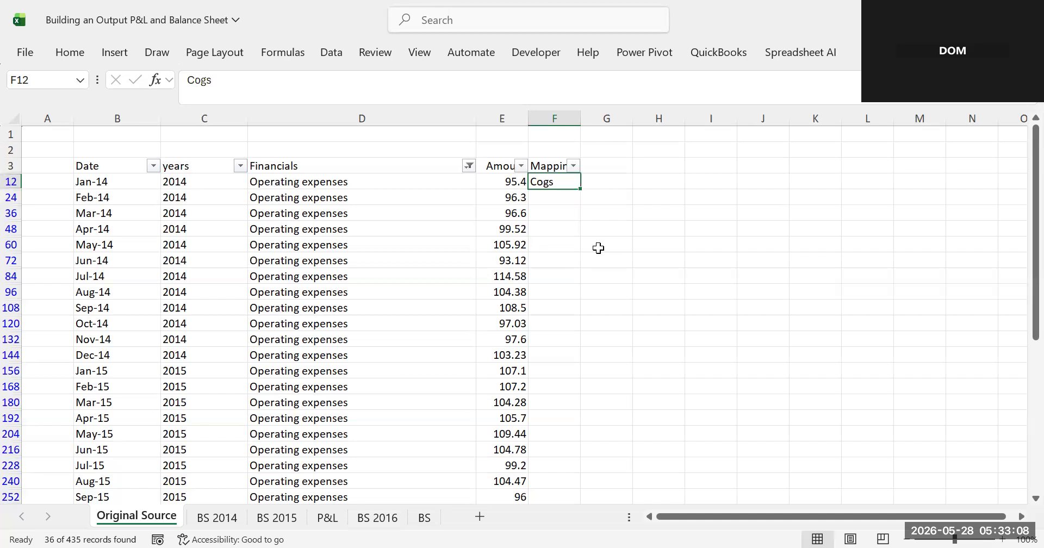
key(ctrl+z)
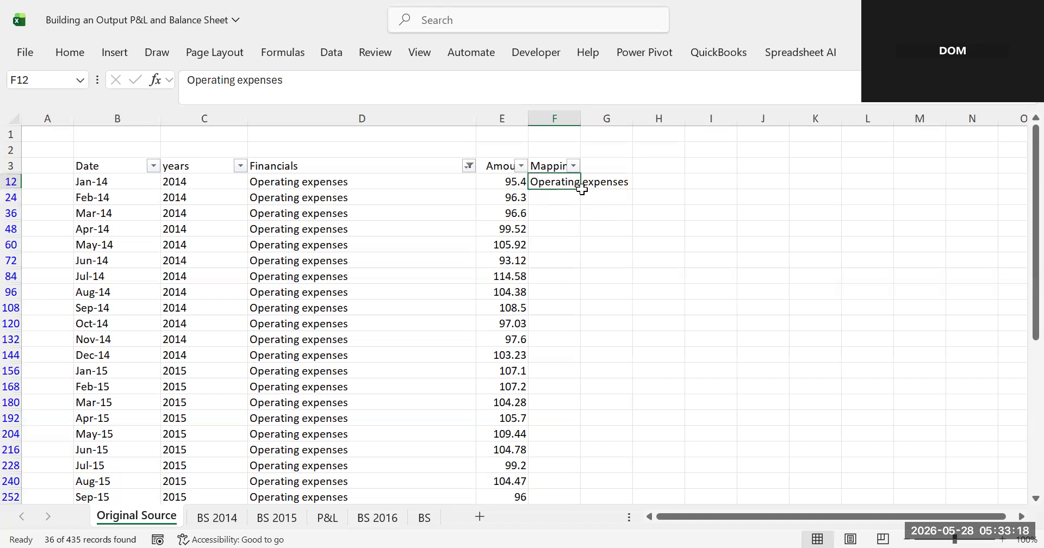
click(554, 243)
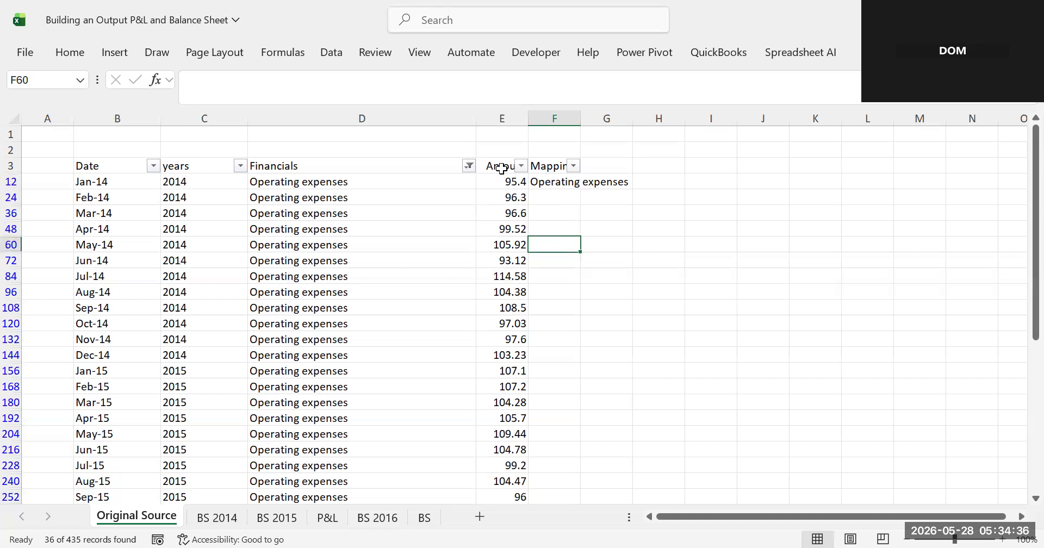
- Copy the first "Operating expenses" Mapping cell and paste it down through all remaining filtered rows
click(556, 184)
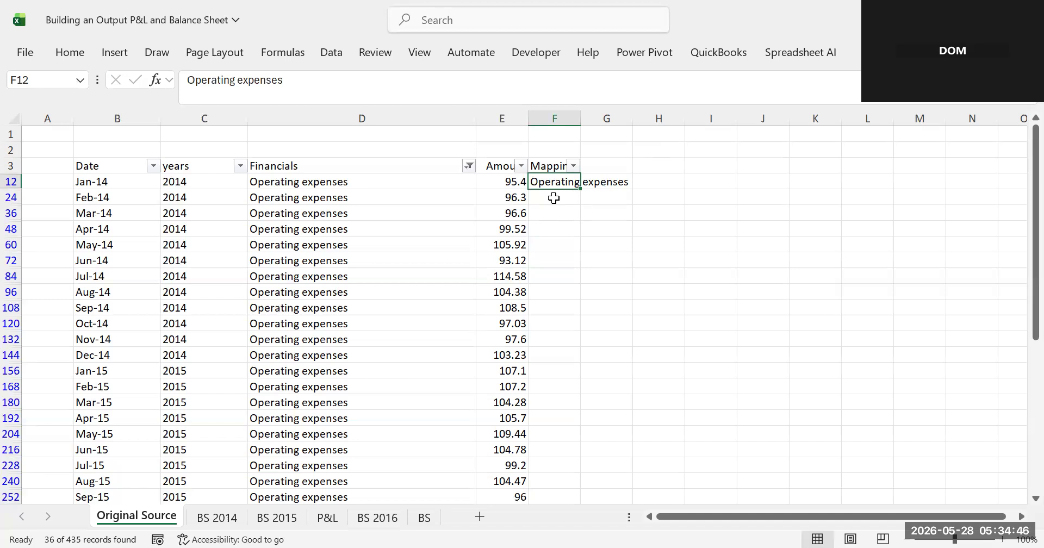
key(ctrl+c)
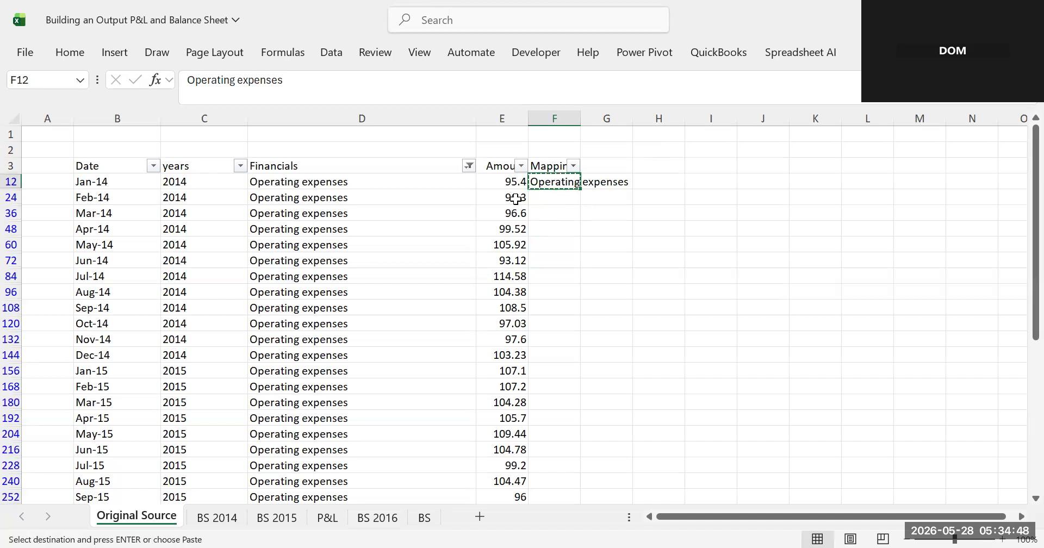
click(559, 199)
drag(560, 199, 552, 524)
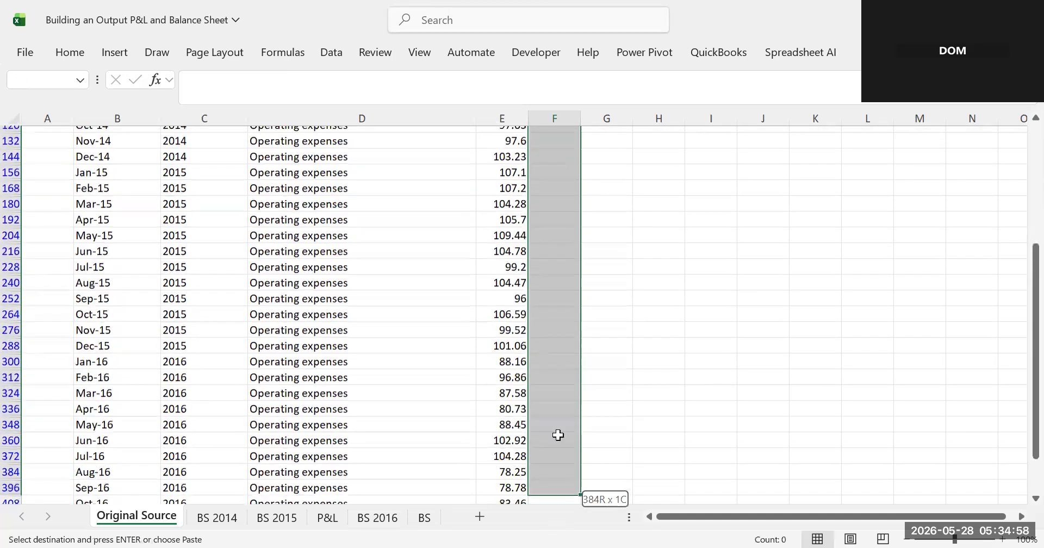
drag(556, 472, 556, 477)
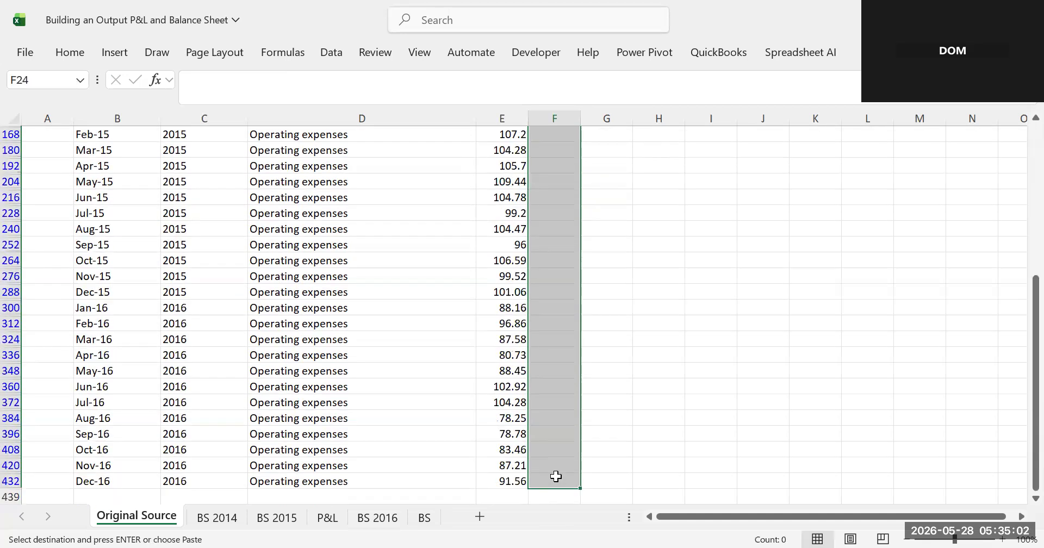
key(ctrl+v)
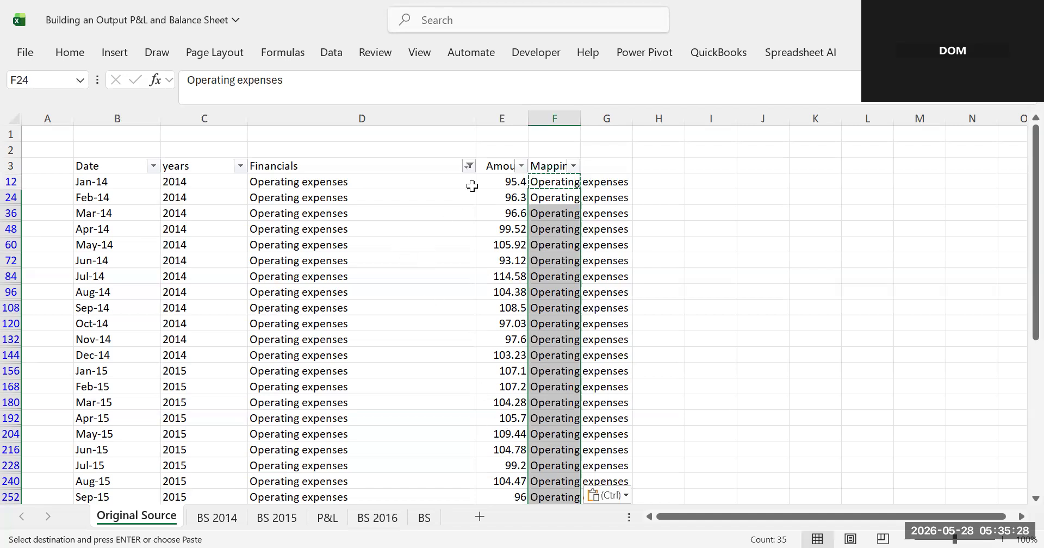
- Clear the Financials filter and inspect the D&A, Interest expenses and Taxes rows still lacking a mapping
click(469, 165)
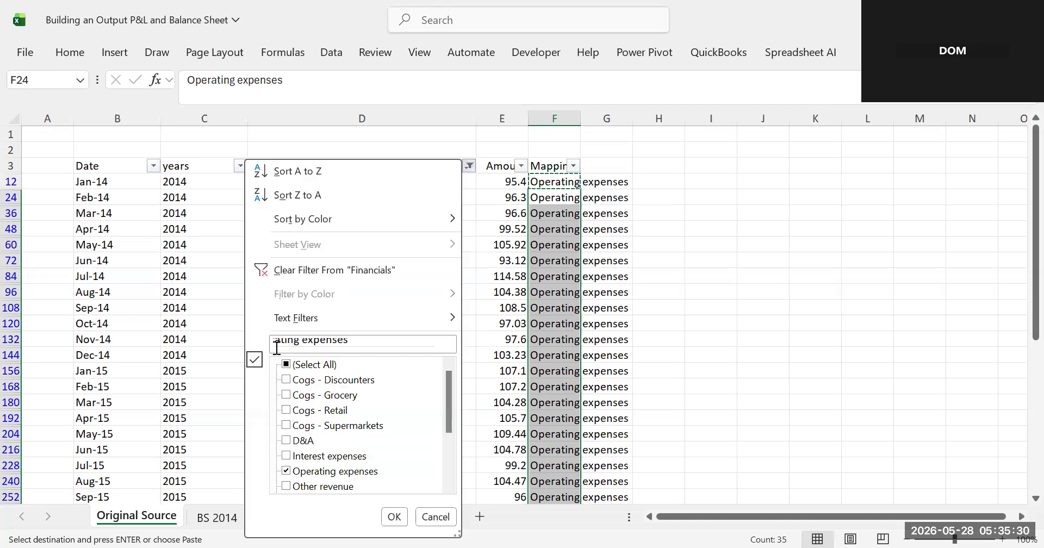
click(283, 270)
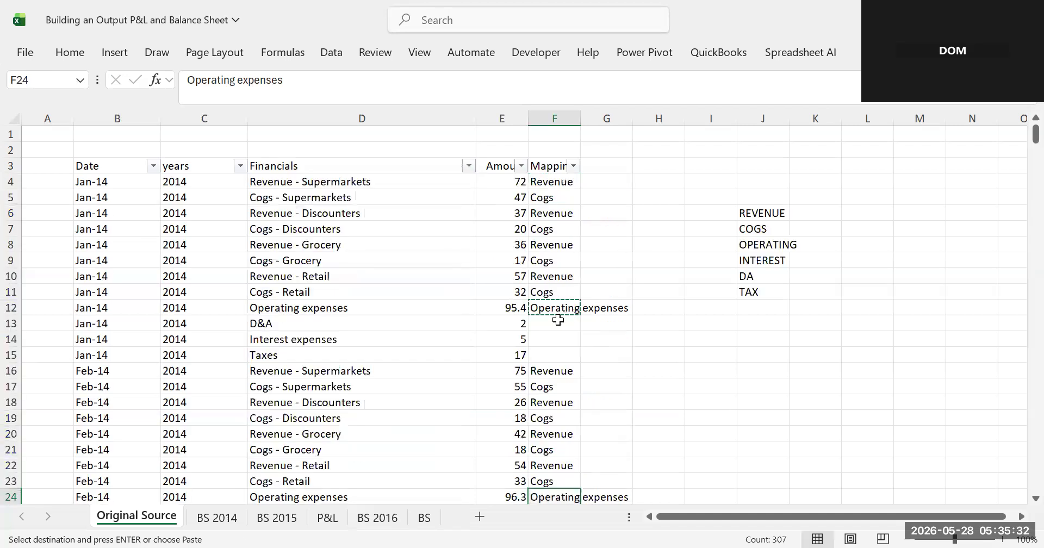
click(555, 320)
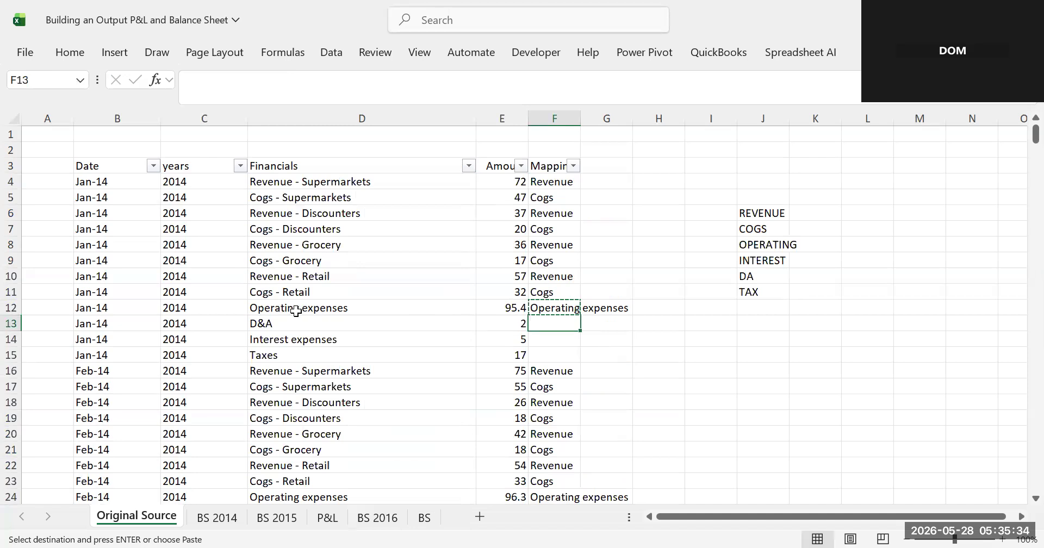
click(262, 334)
click(295, 311)
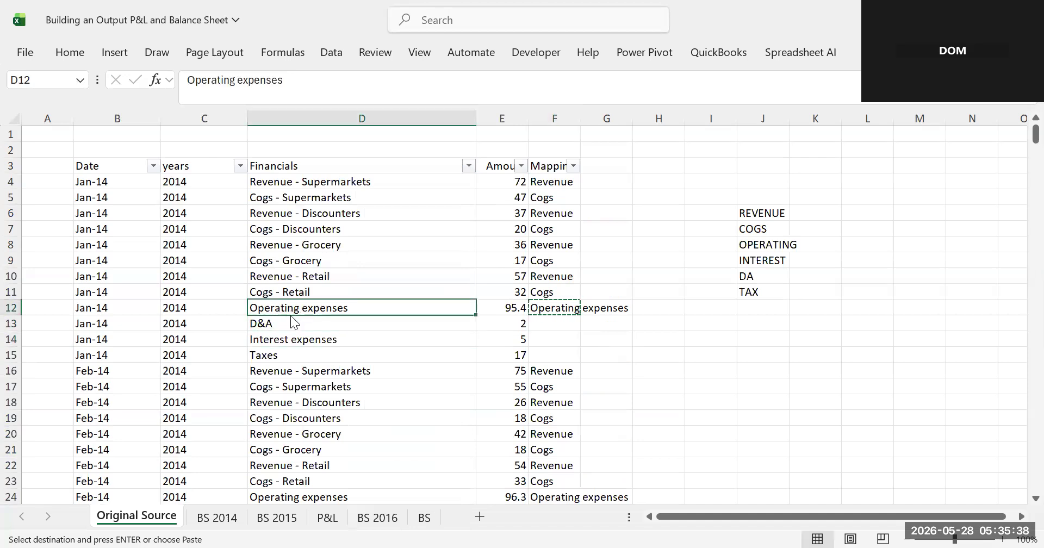
click(305, 350)
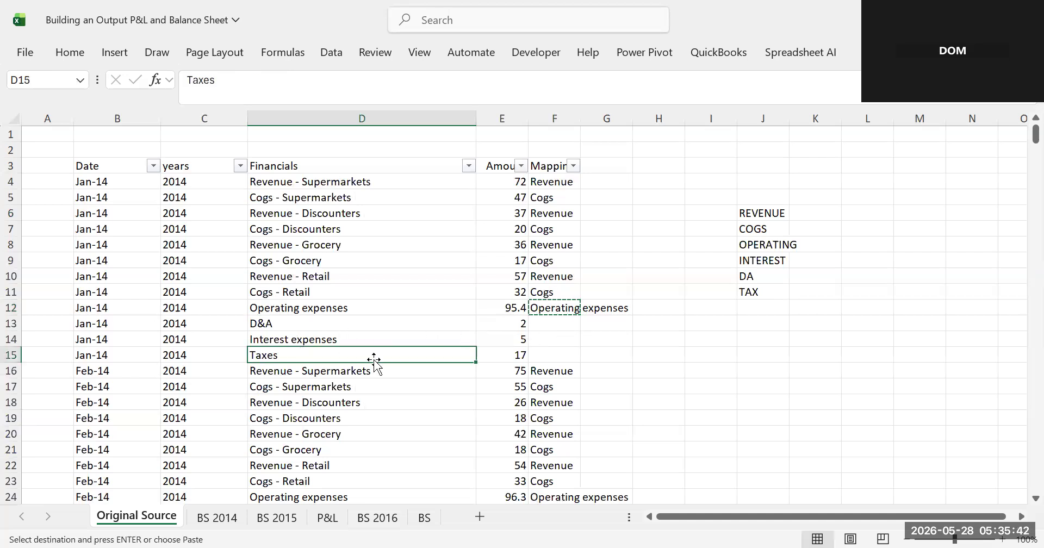
click(722, 357)
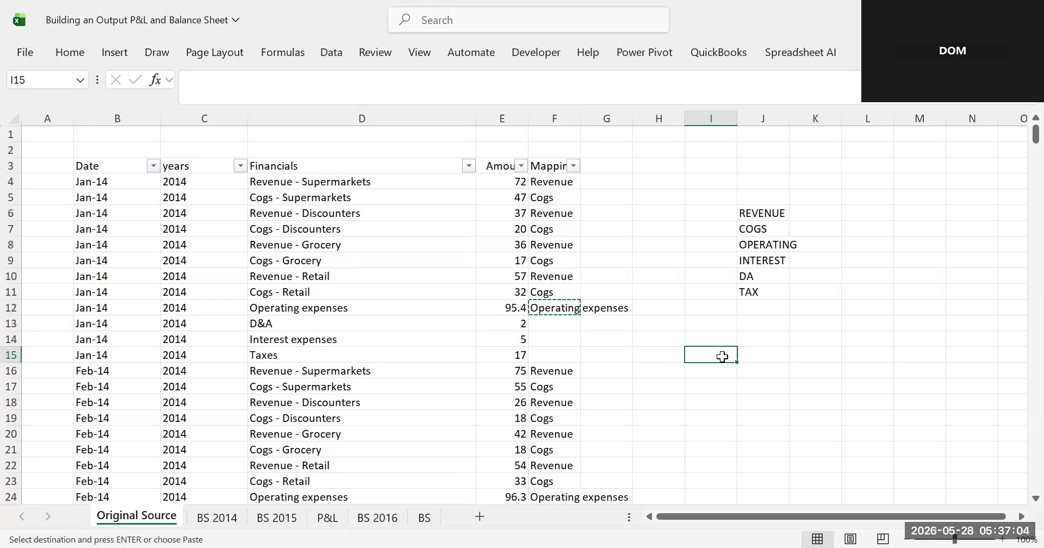
click(289, 324)
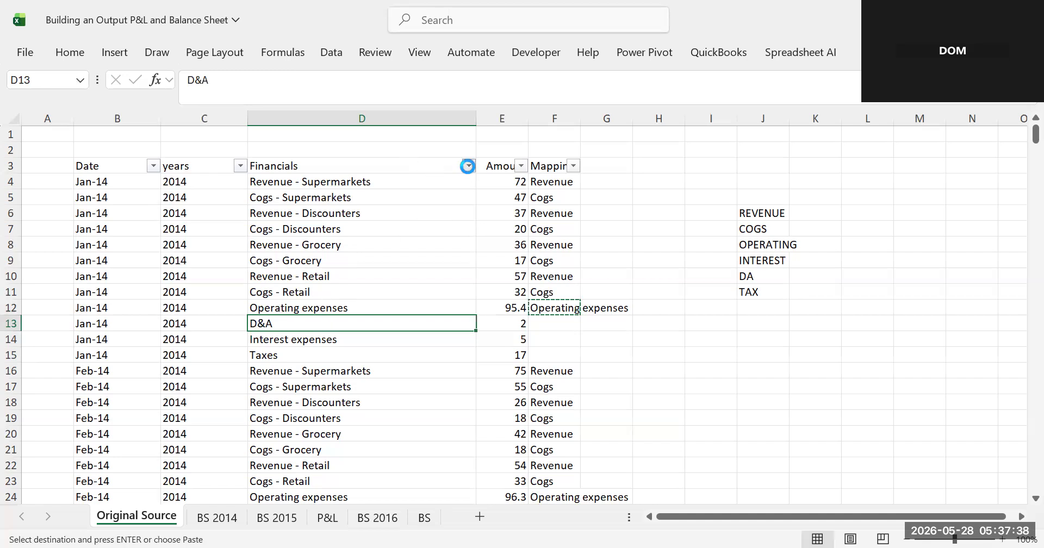
- Filter the Financials column by searching "d" and keeping only the D&A entry
click(468, 166)
click(292, 343)
text(d)
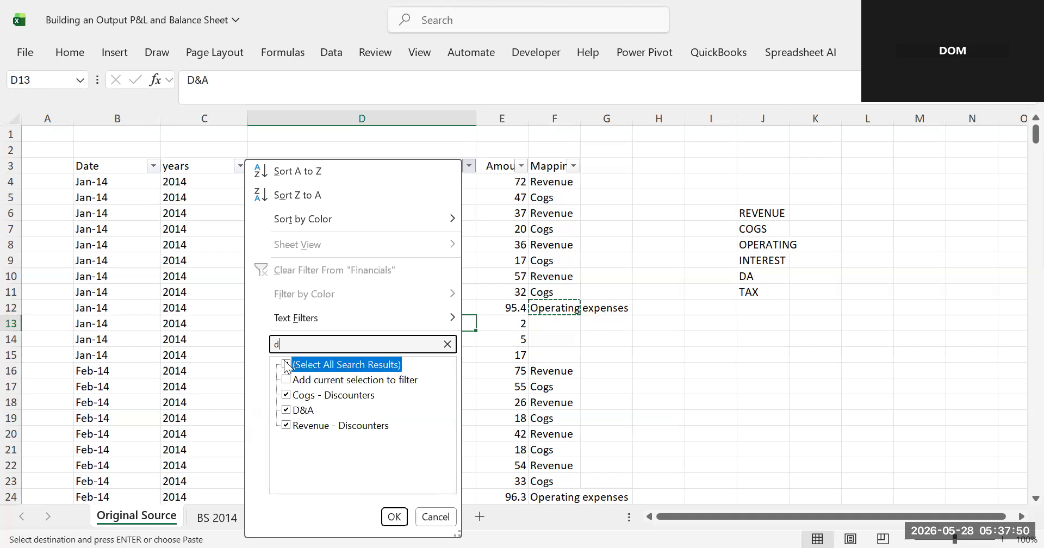
click(287, 366)
click(287, 410)
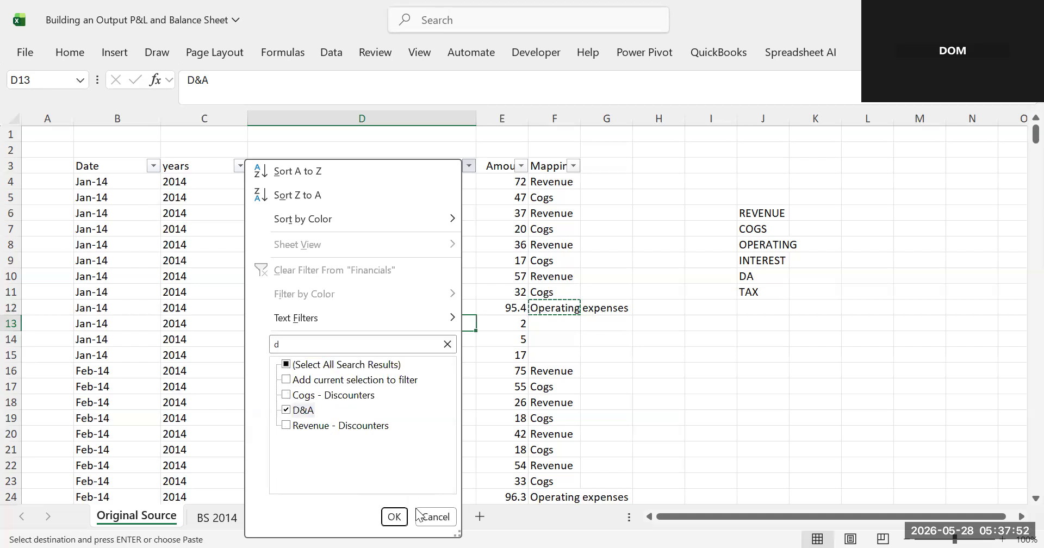
click(395, 516)
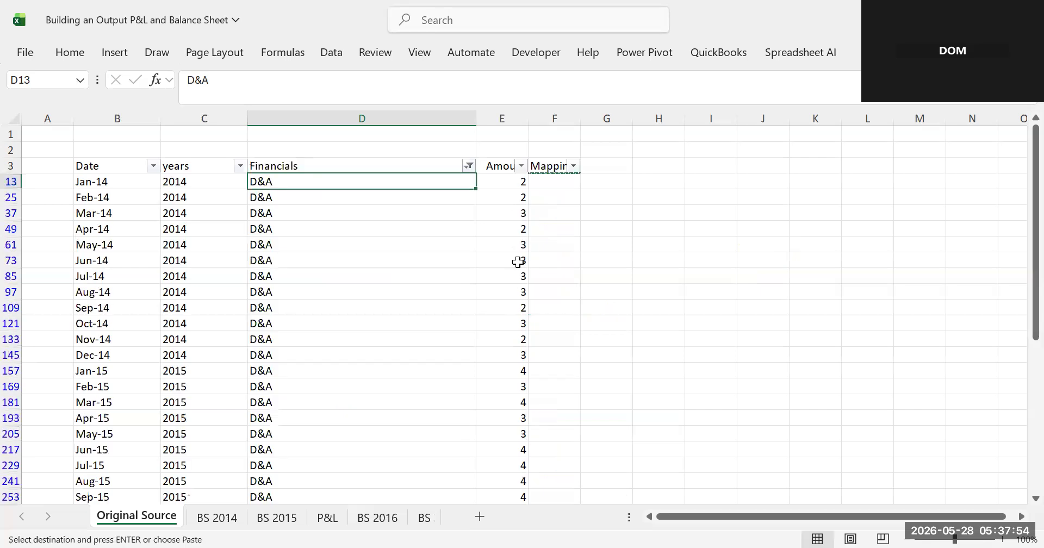
- Copy "D&A" from the Financials entry into the first Mapping cell and paste it down all filtered D&A rows
double_click(273, 106)
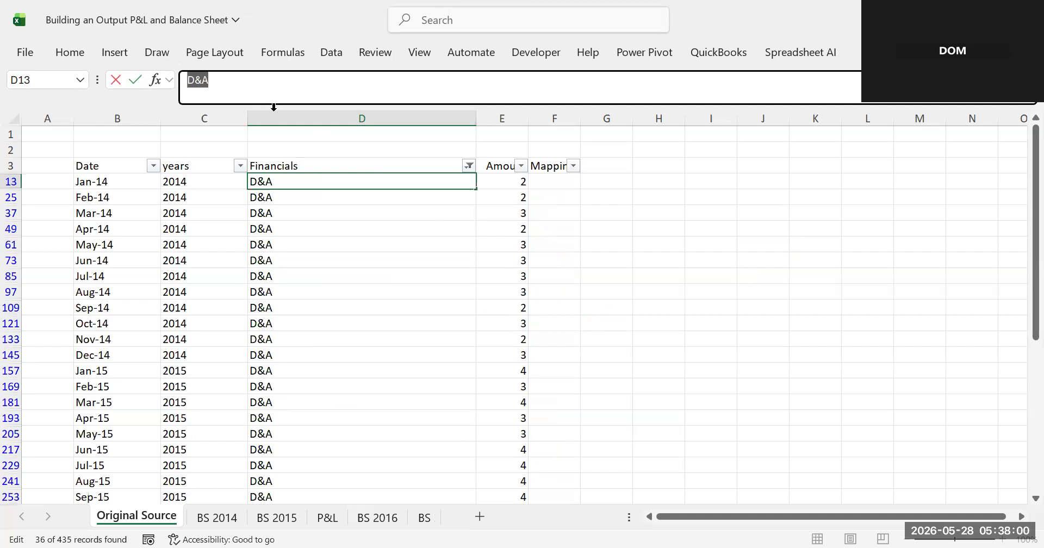
click(555, 184)
key(ctrl+v)
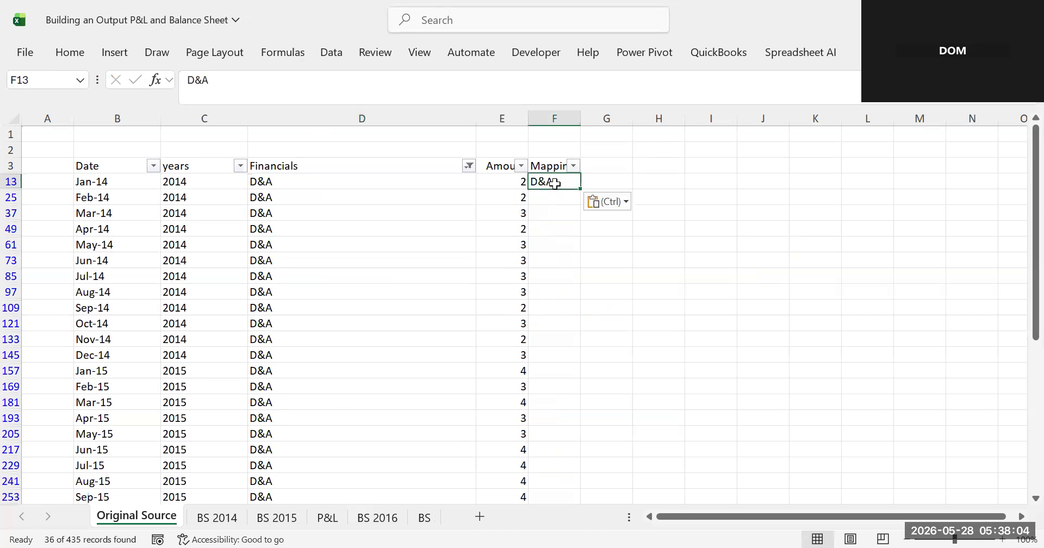
key(ctrl+c)
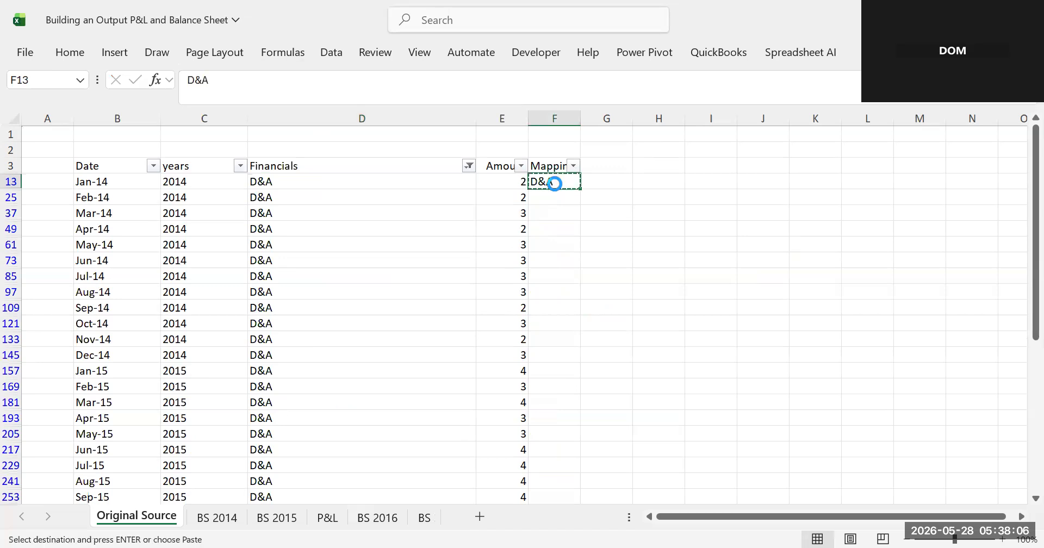
drag(545, 197, 562, 446)
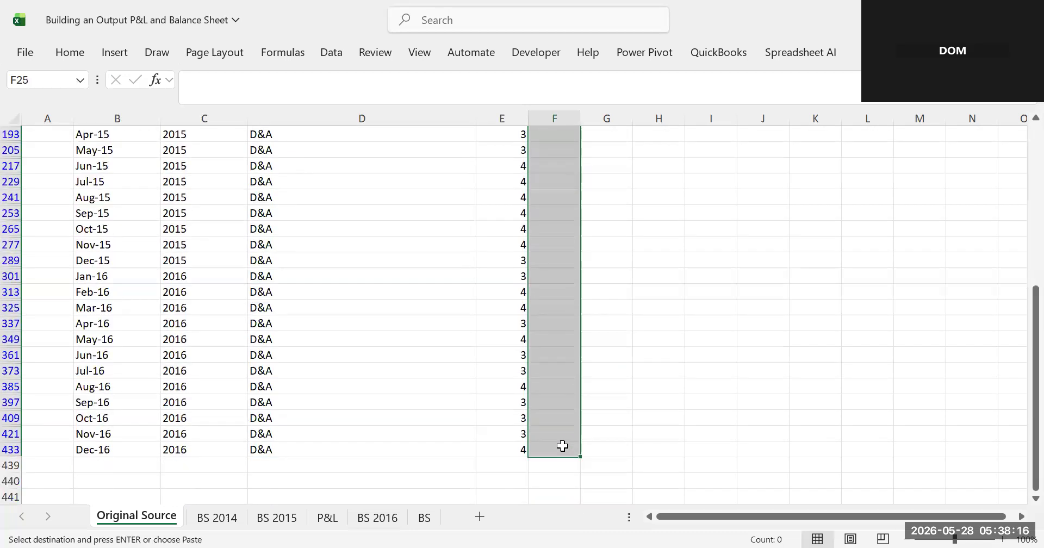
key(ctrl+v)
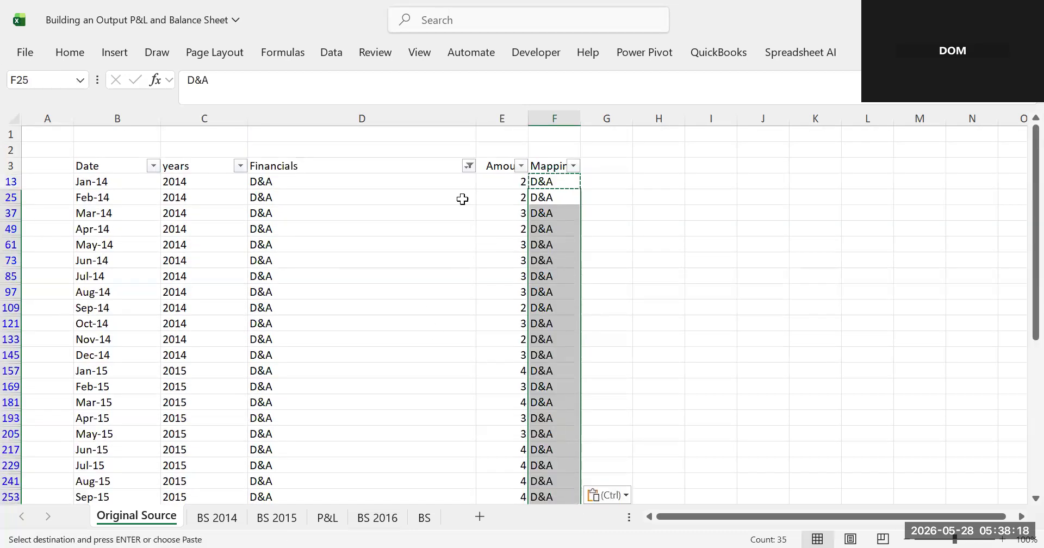
- Clear the Financials filter and scroll down the sheet to review the mapped rows
click(468, 167)
click(293, 270)
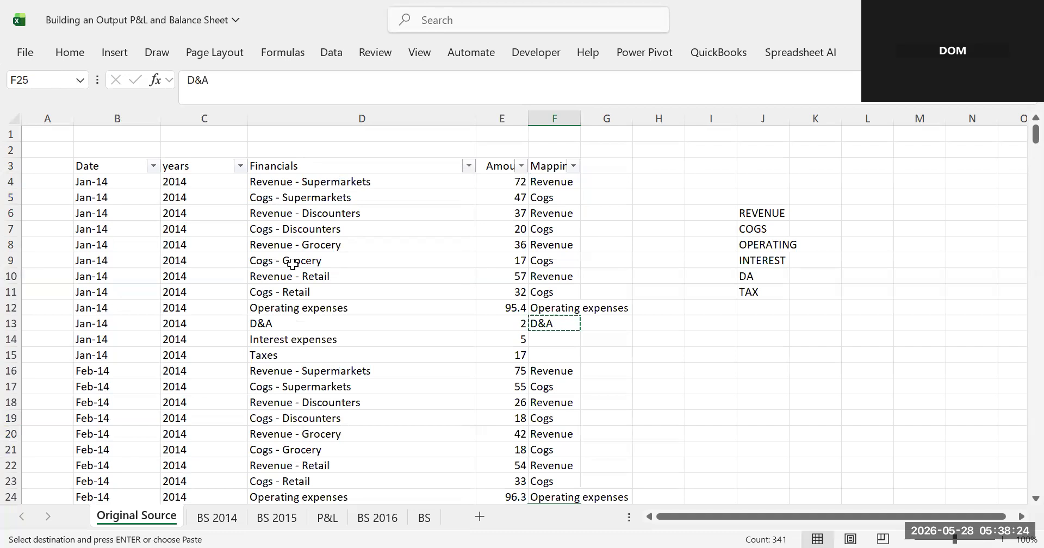
scroll(293, 264, down, 11)
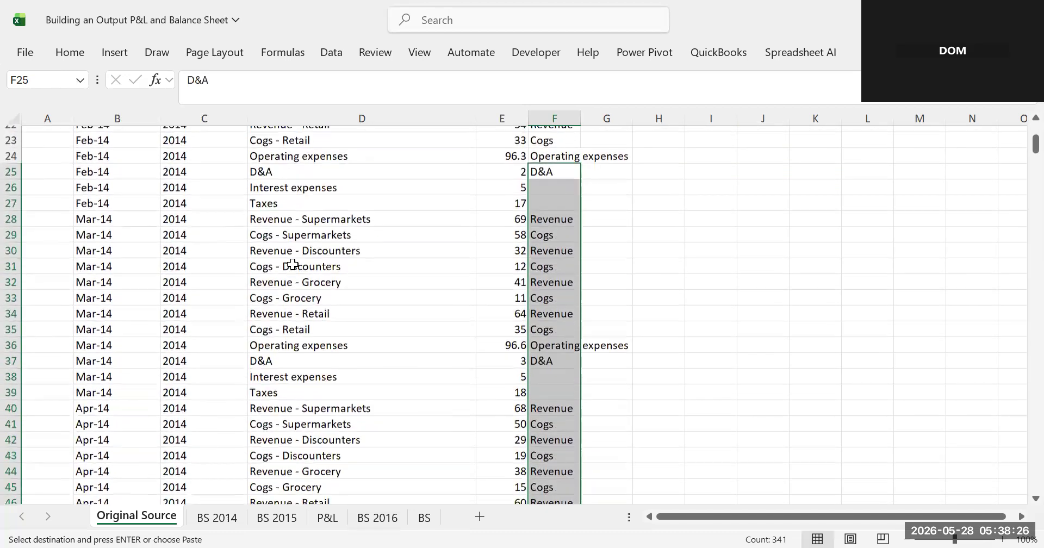
scroll(293, 263, down, 12)
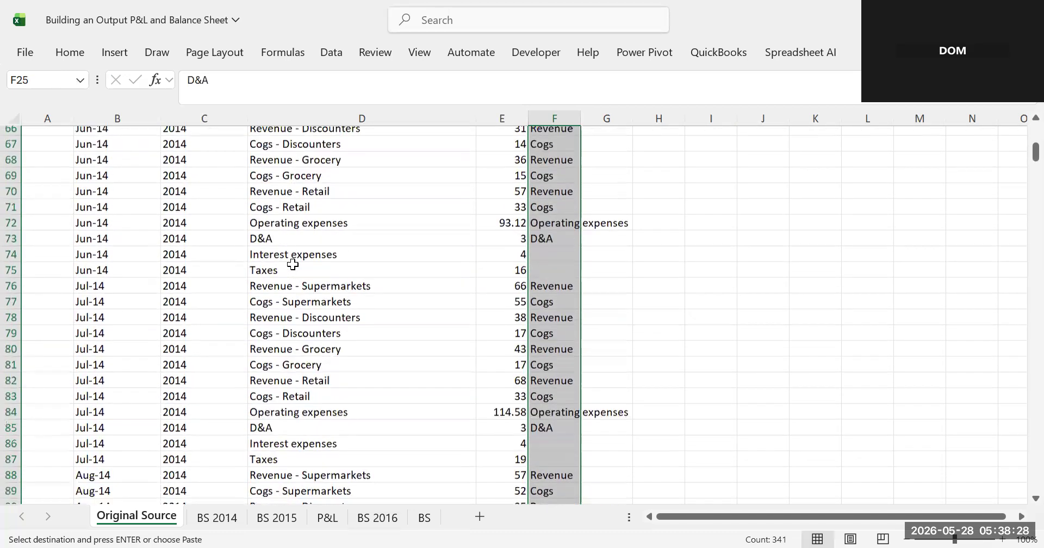
scroll(293, 264, down, 7)
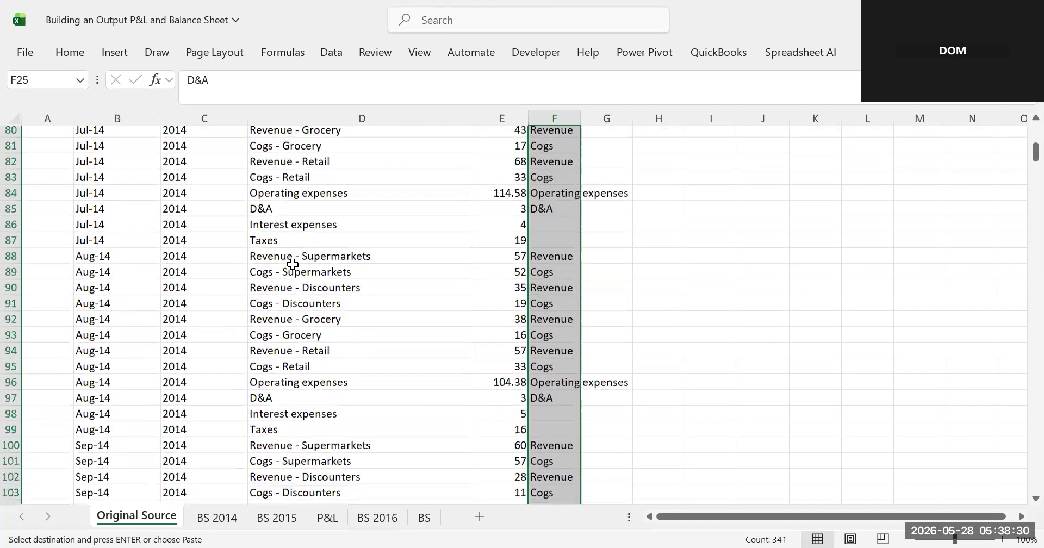
- Filter the Financials column by searching "inte" to show only the Interest expenses rows
scroll(293, 264, down, 2)
scroll(292, 264, up, 20)
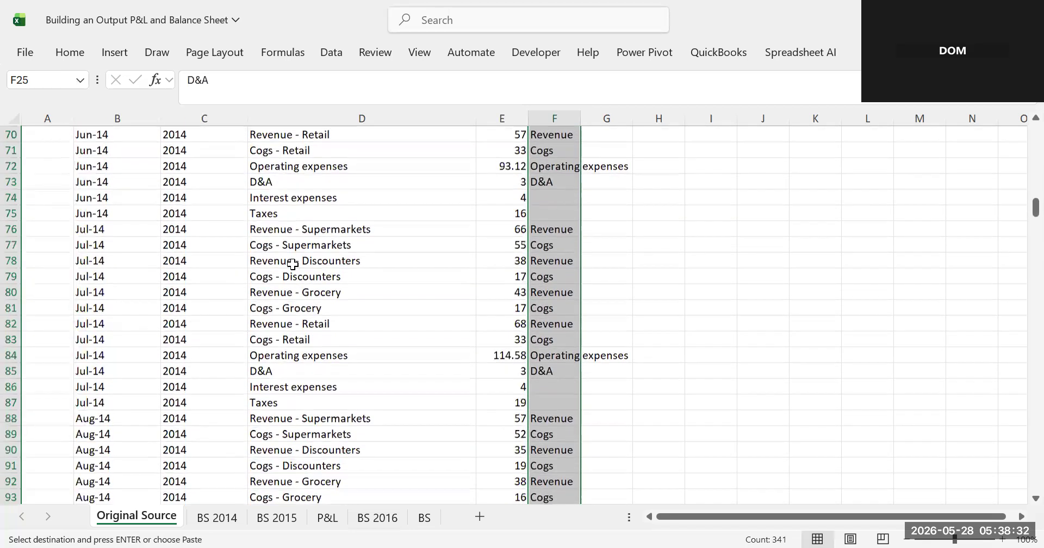
scroll(293, 264, up, 11)
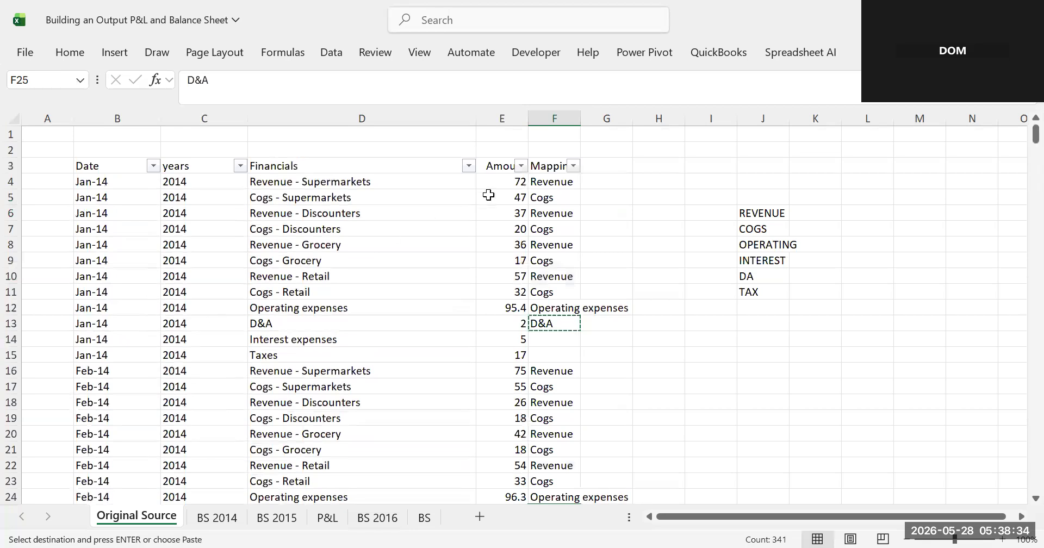
click(469, 166)
click(287, 341)
text(i)
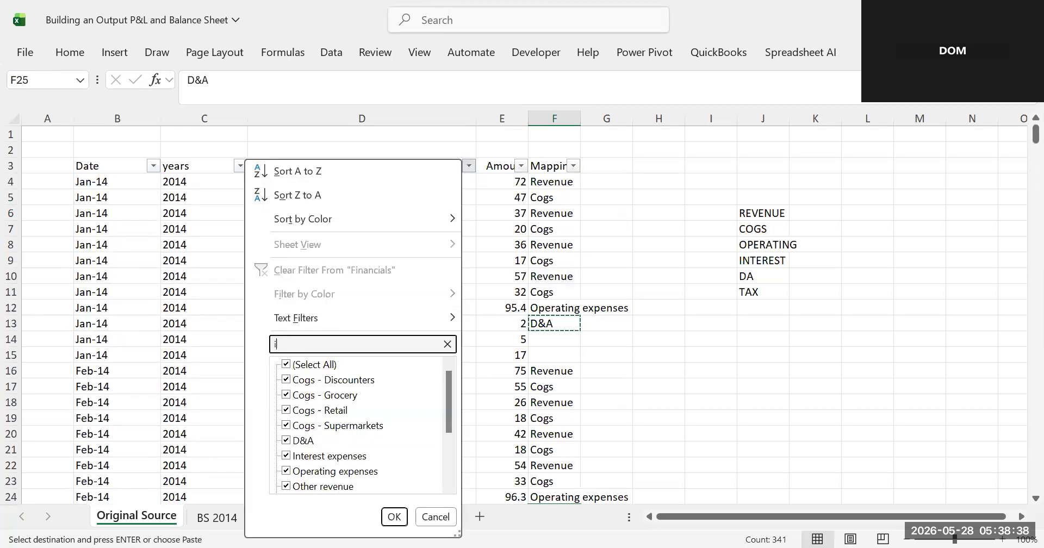
text(nte)
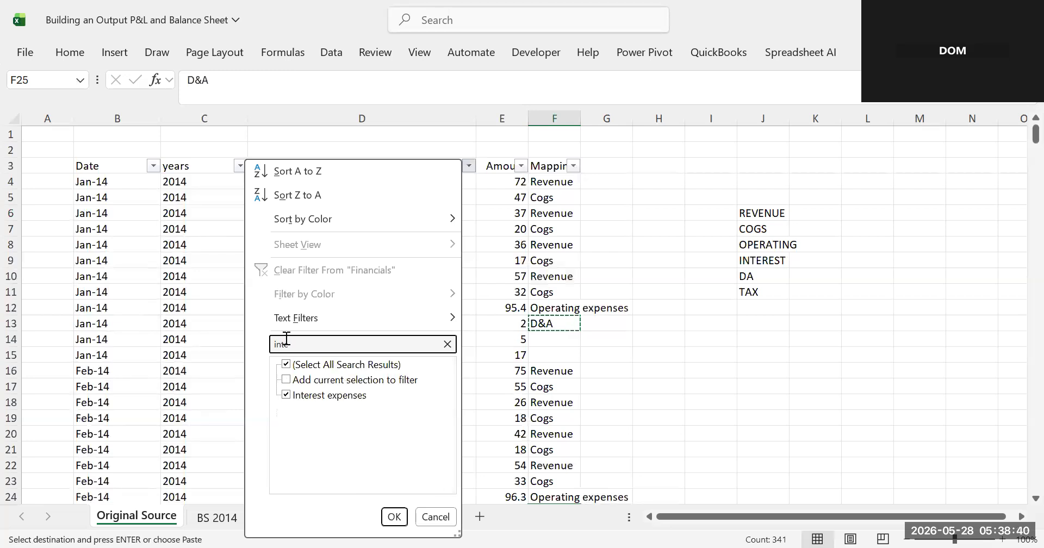
click(387, 512)
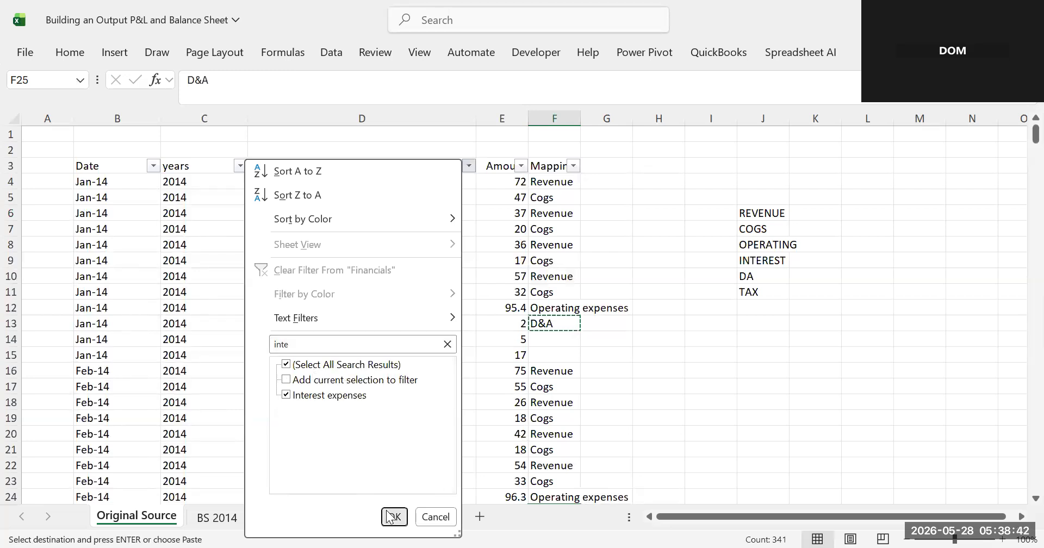
- Copy the "Interest expenses" text from the first Financials cell into the first filtered Mapping cell
click(298, 184)
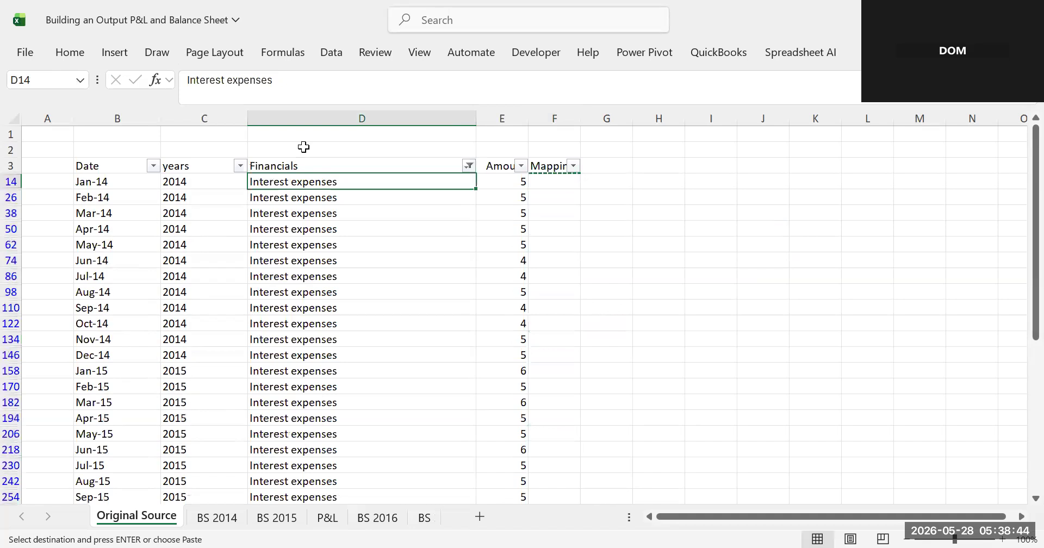
drag(277, 80, 186, 80)
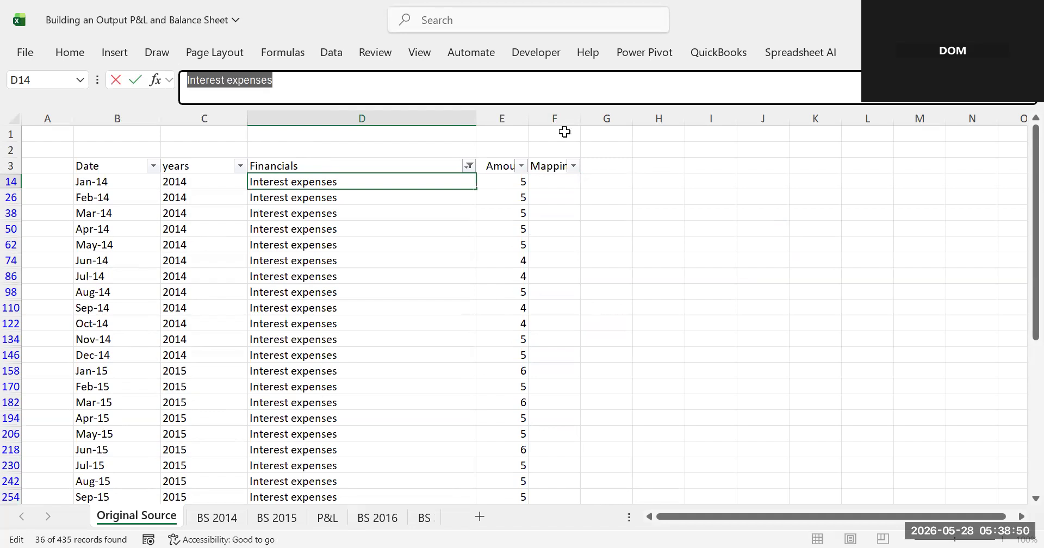
click(554, 180)
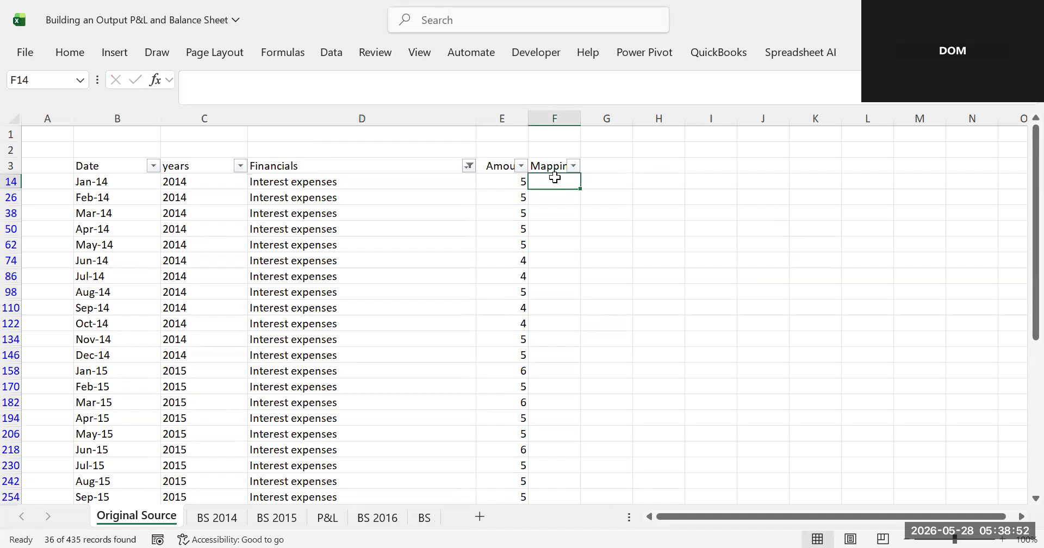
key(ctrl+v)
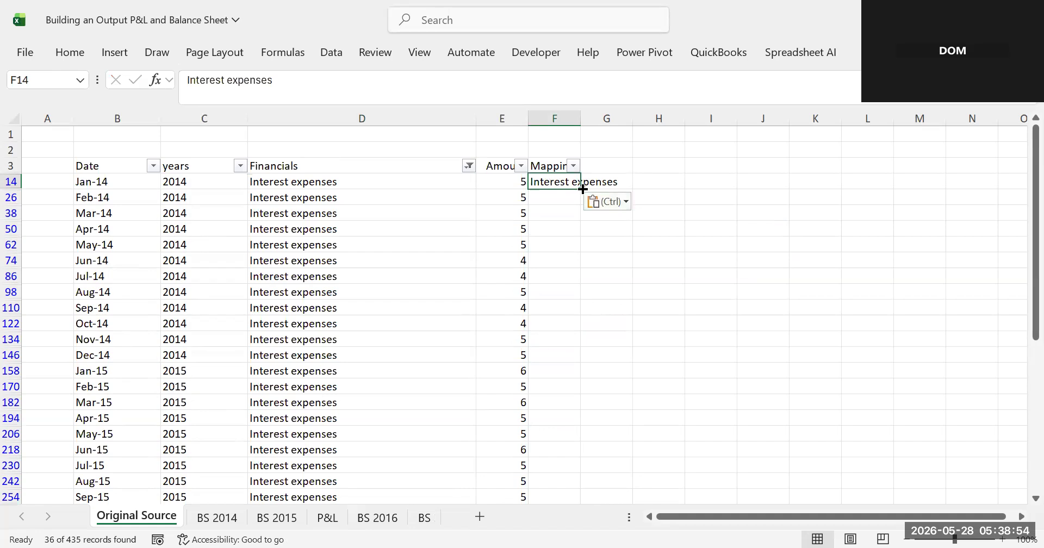
key(ctrl+z)
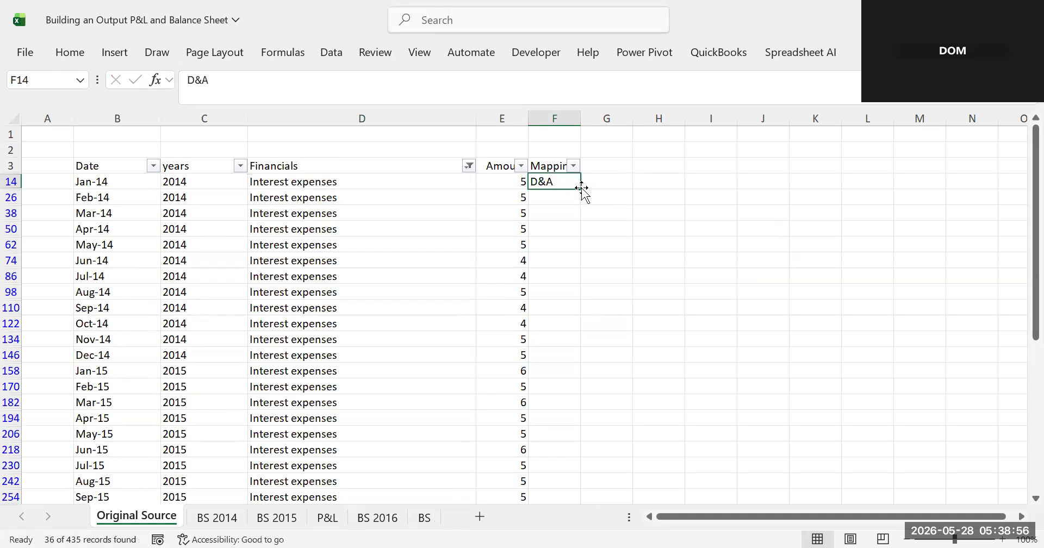
key(ctrl+y)
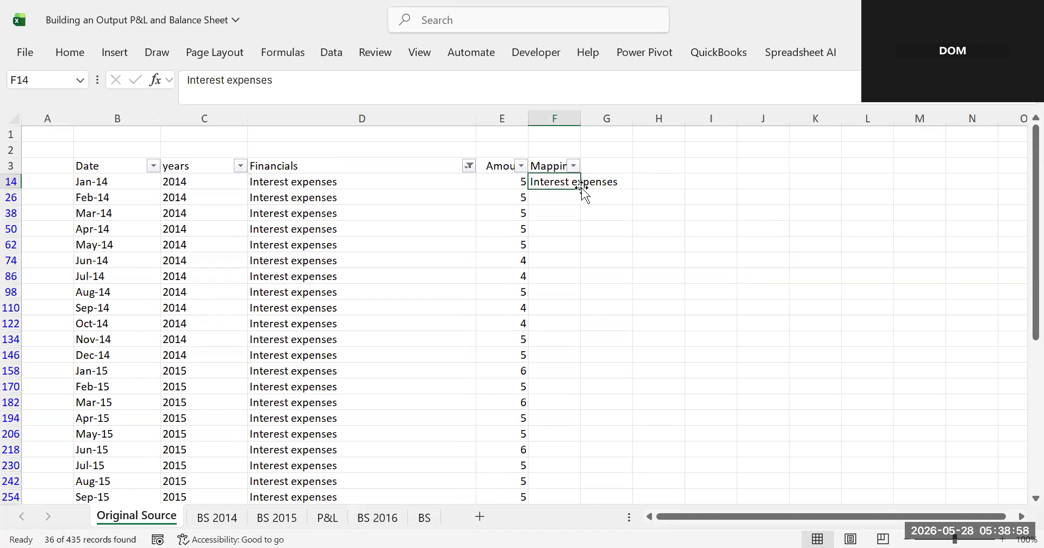
- Paste "Interest expenses" down the Mapping column for all remaining filtered Interest expenses rows
key(ctrl+c)
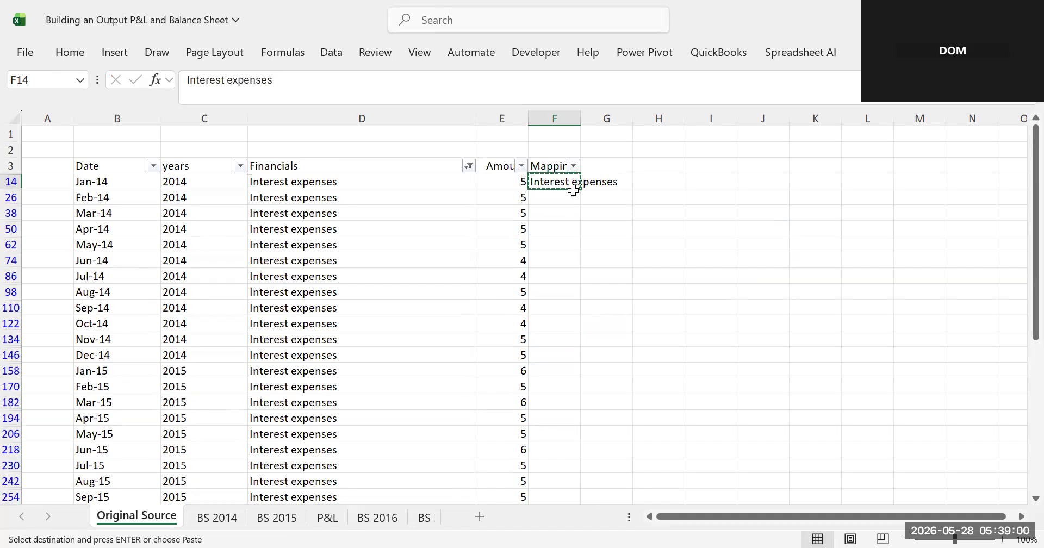
click(554, 196)
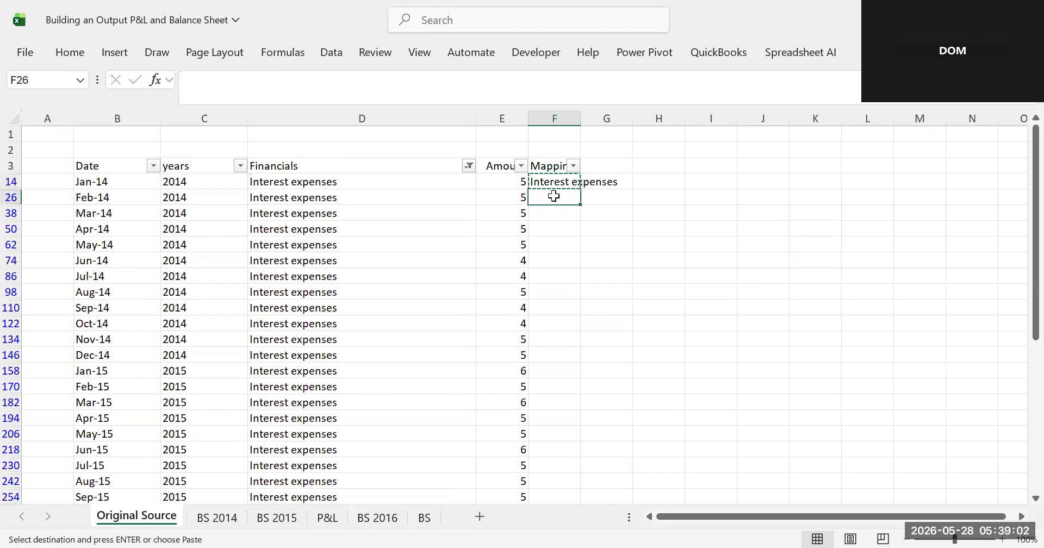
click(552, 188)
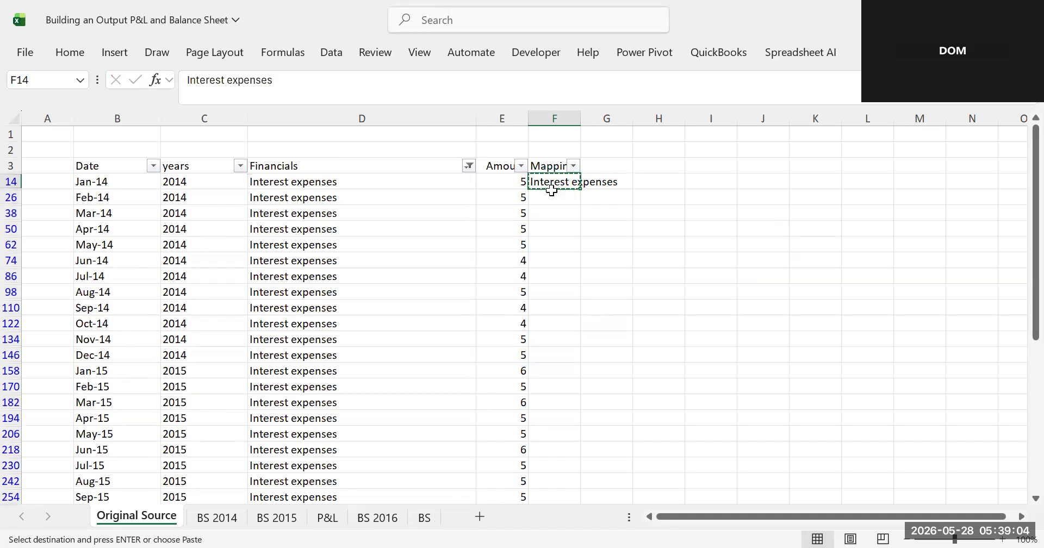
click(544, 199)
drag(539, 215, 568, 449)
click(542, 193)
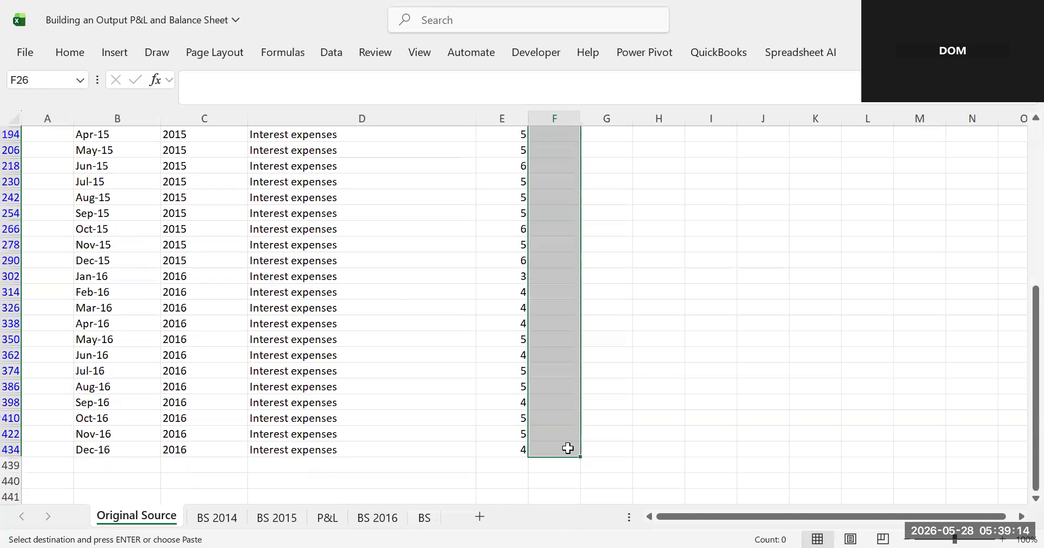
key(ctrl+v)
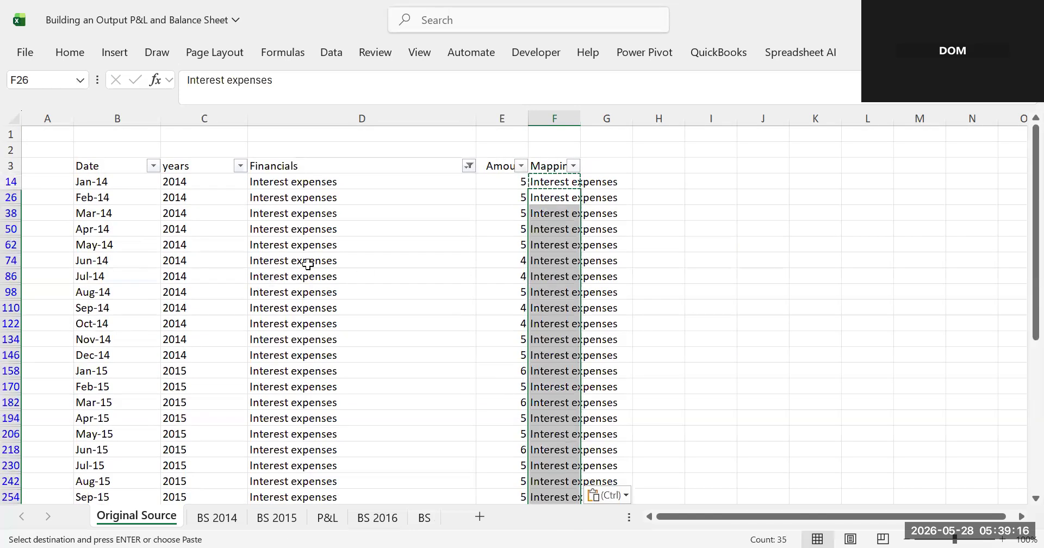
- Clear the Financials filter and refilter it by searching "tax" to show only the Taxes rows
click(306, 182)
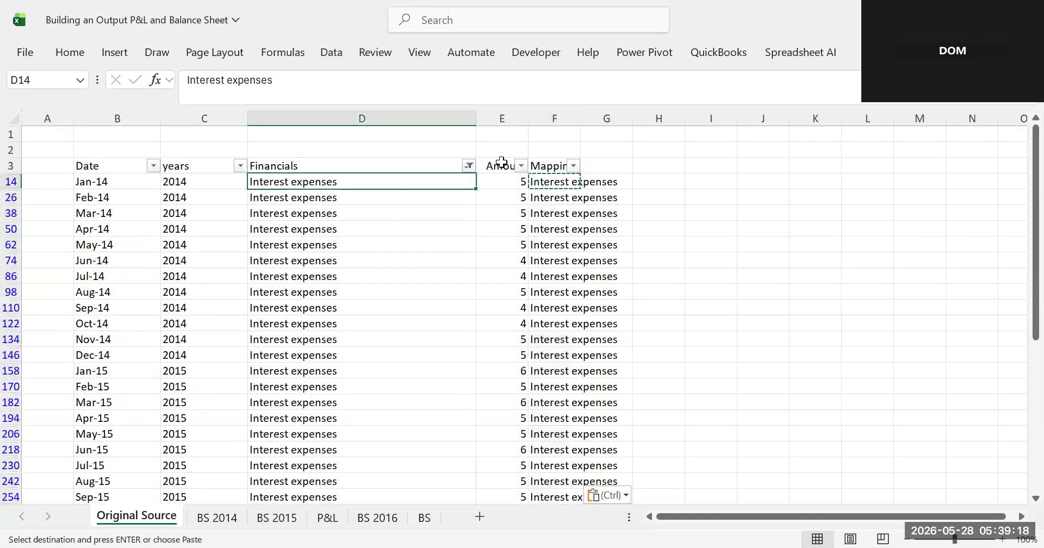
click(468, 166)
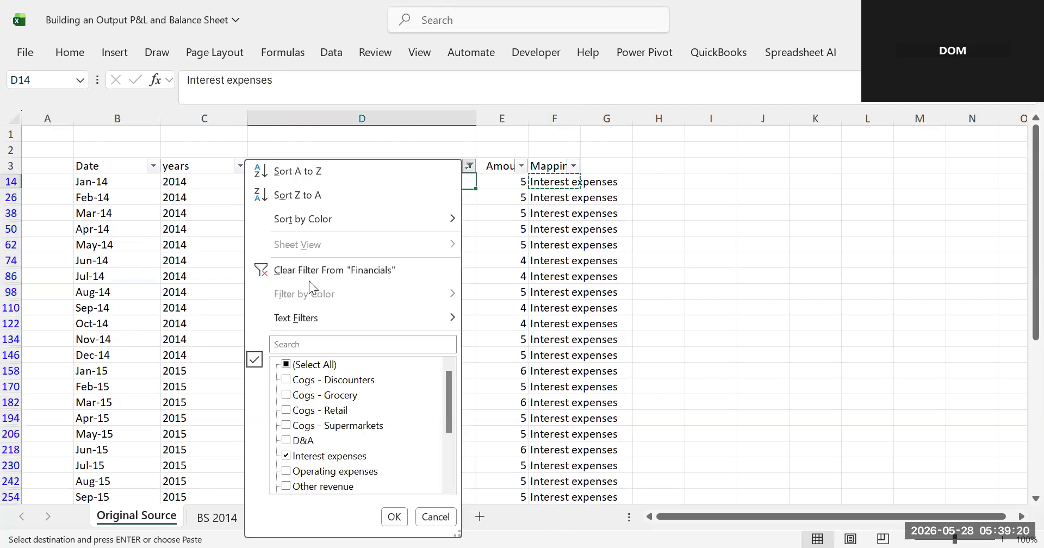
click(292, 272)
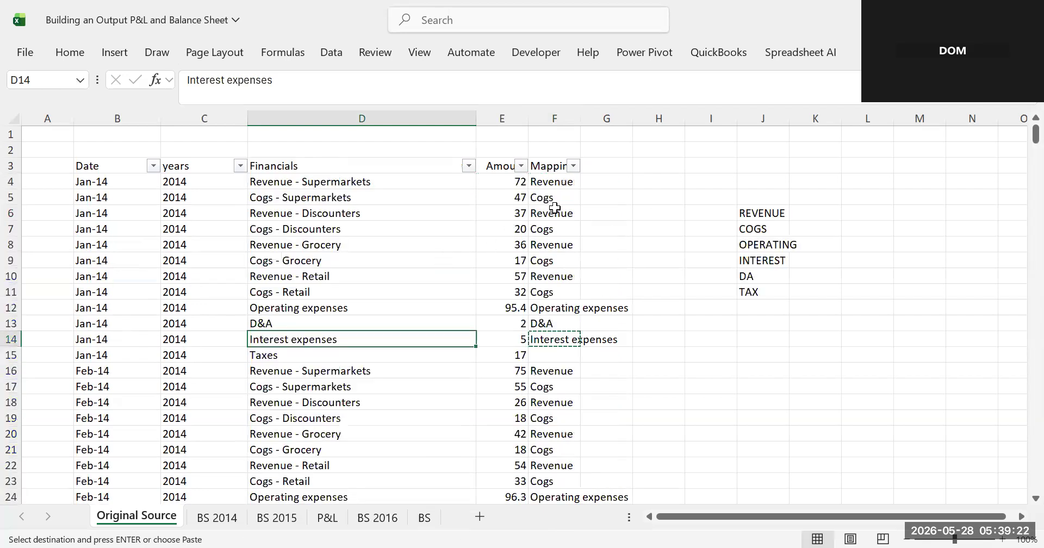
click(467, 166)
click(294, 344)
text(tax)
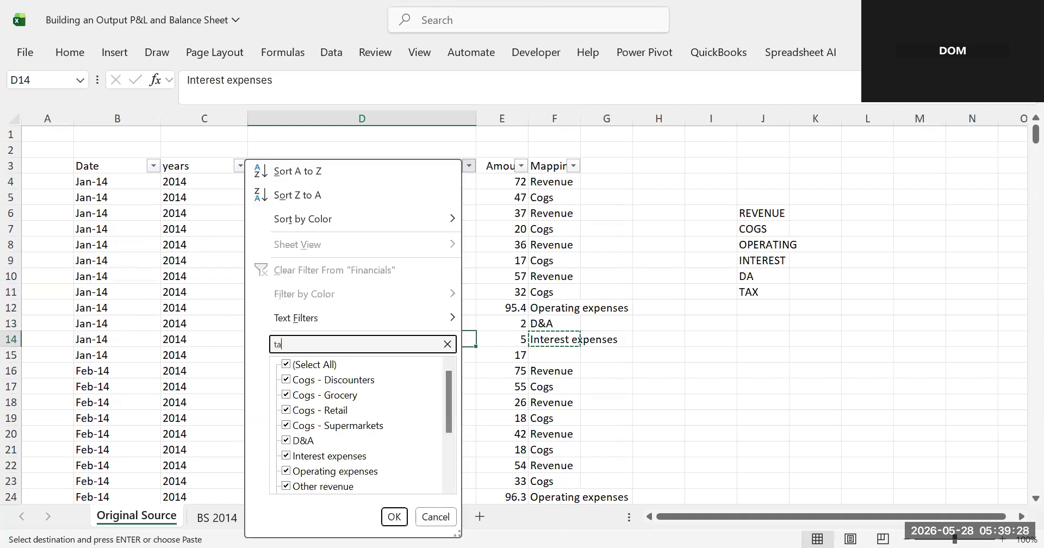
click(395, 517)
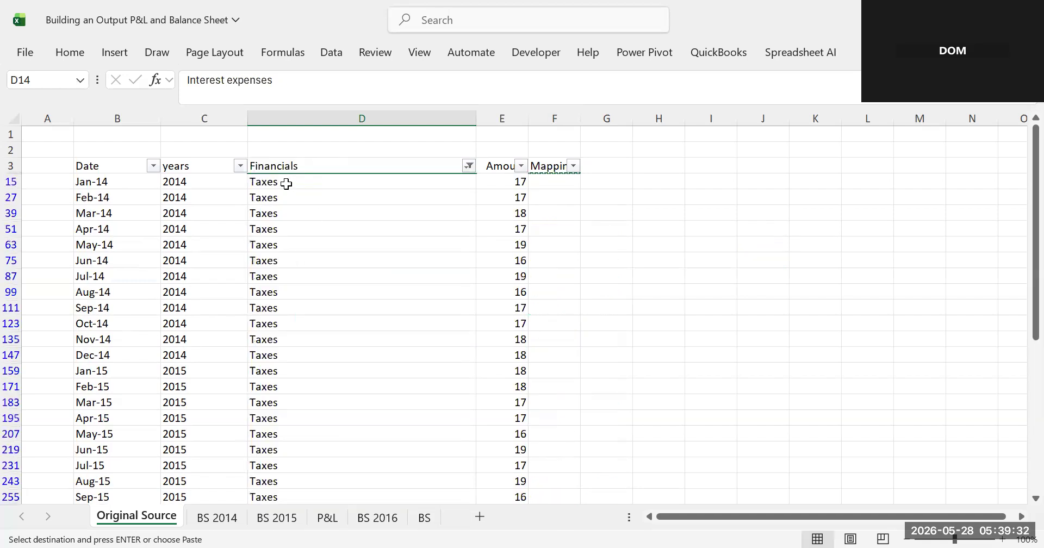
- Copy the "Taxes" text from the first Financials cell into the first filtered Mapping cell
click(286, 184)
drag(219, 81, 187, 80)
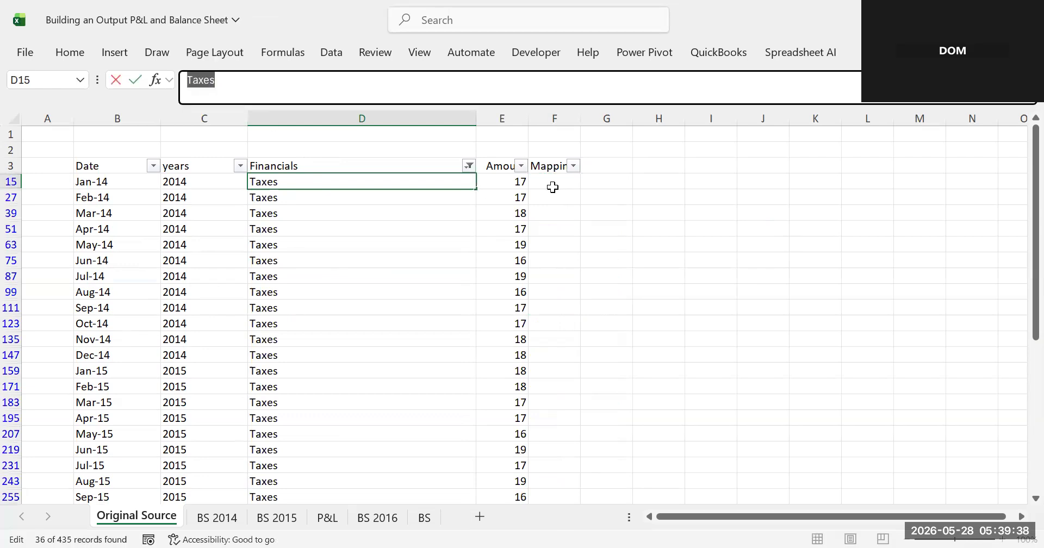
click(552, 183)
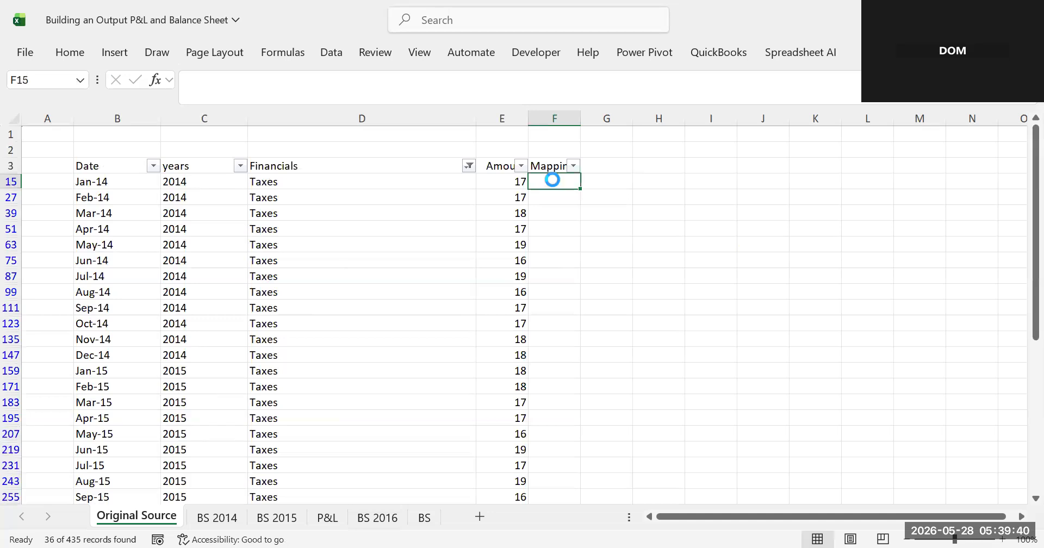
key(ctrl+v)
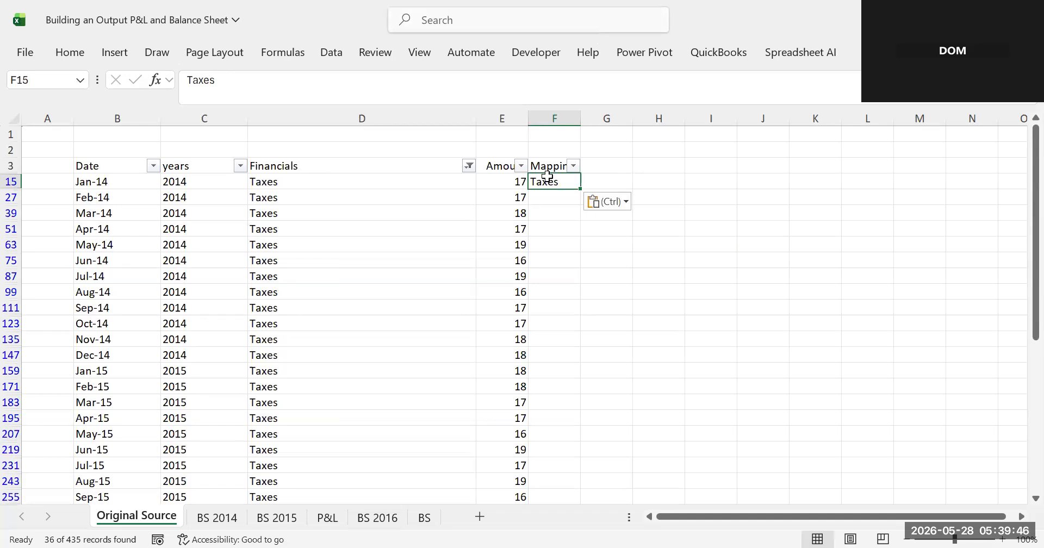
key(ctrl+c)
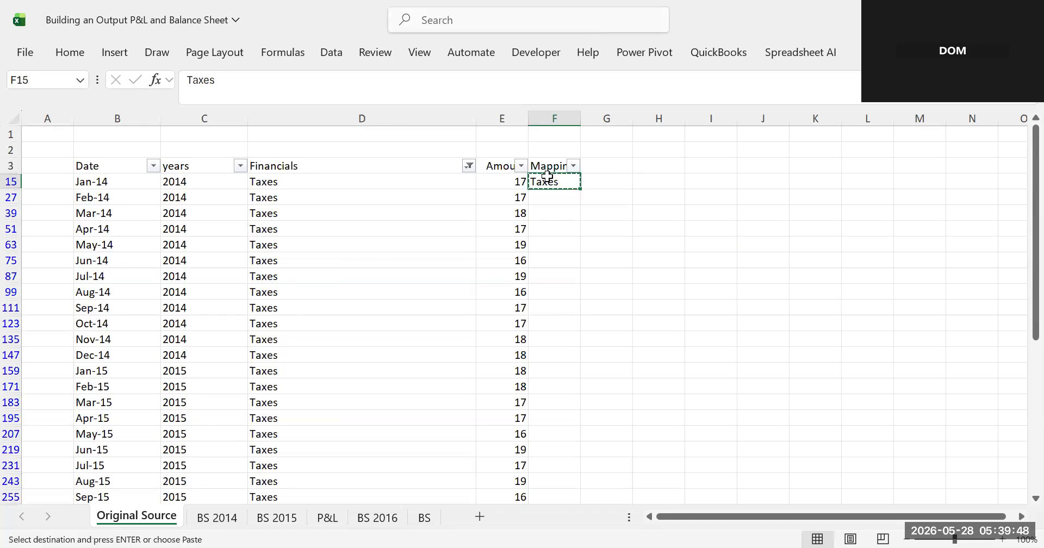
- Paste "Taxes" down the Mapping column for all remaining filtered Taxes rows
drag(548, 197, 553, 213)
drag(566, 377, 549, 434)
click(548, 434)
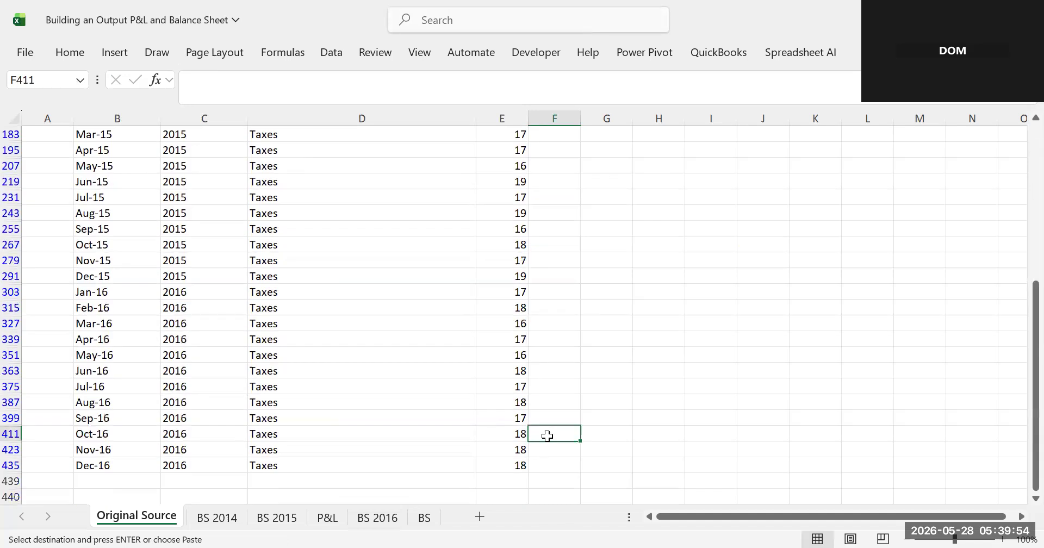
scroll(669, 279, up, 6)
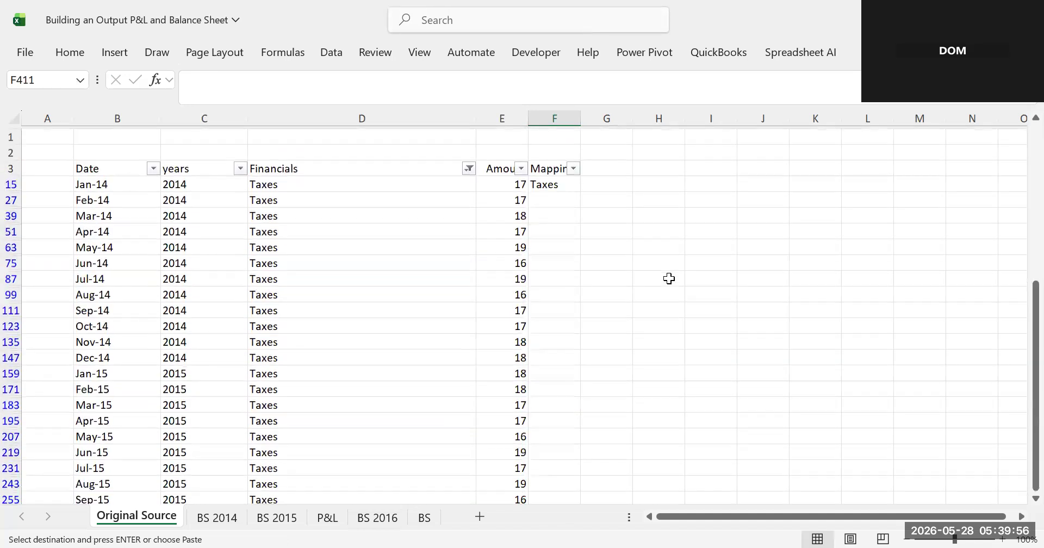
drag(553, 193, 548, 469)
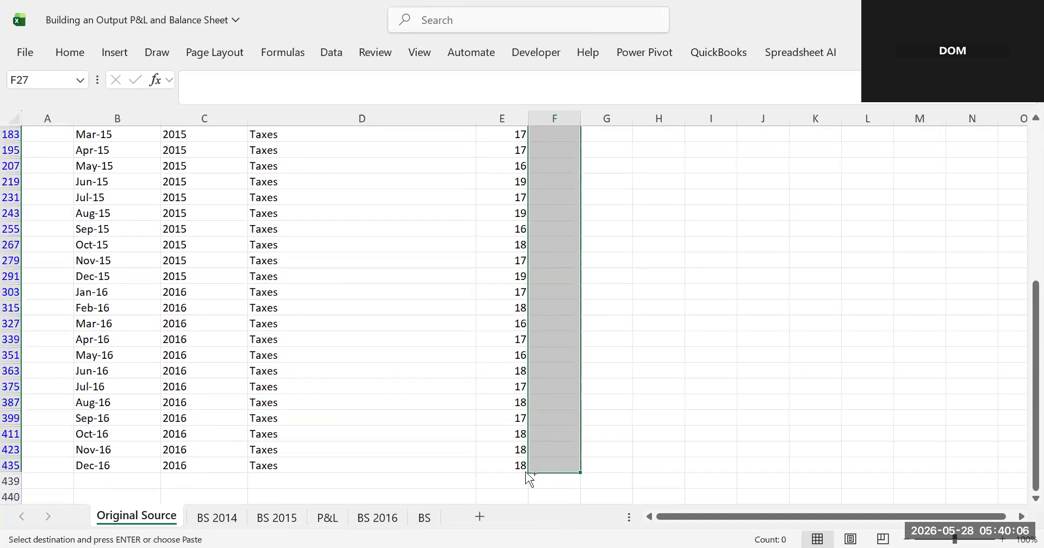
key(ctrl+v)
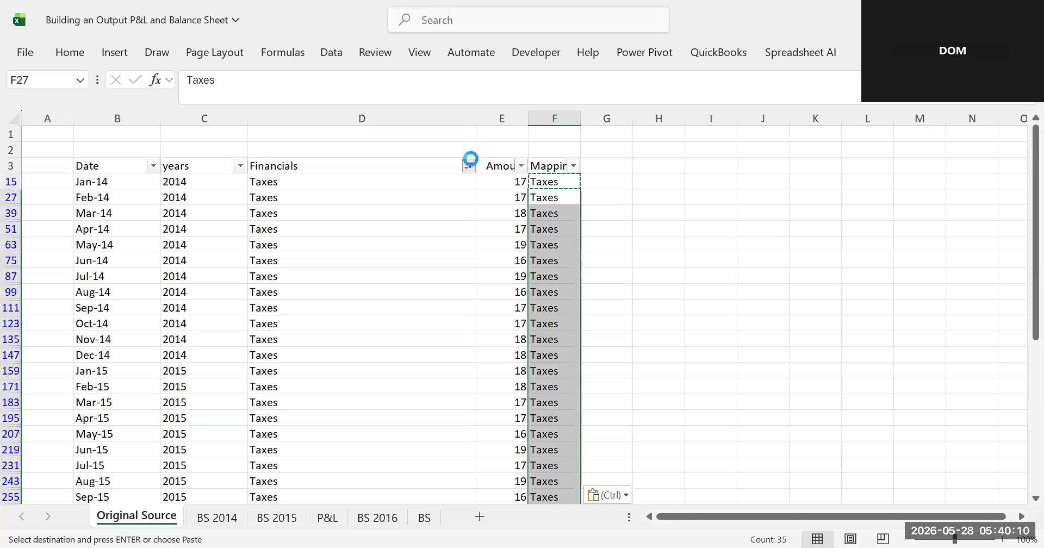
- Clear the Financials filter and step down the Mapping column to review each row's mapping
click(468, 165)
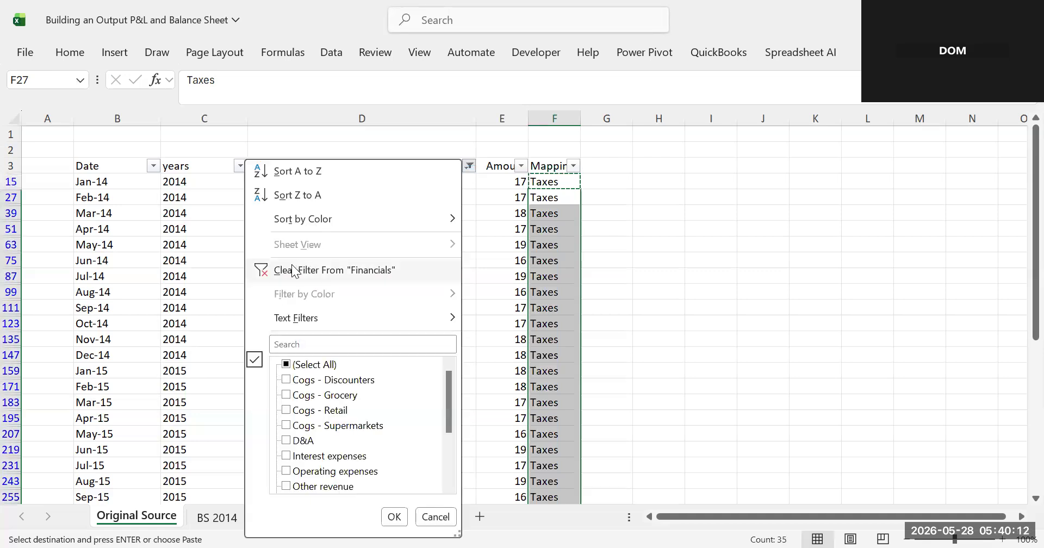
click(293, 270)
click(576, 227)
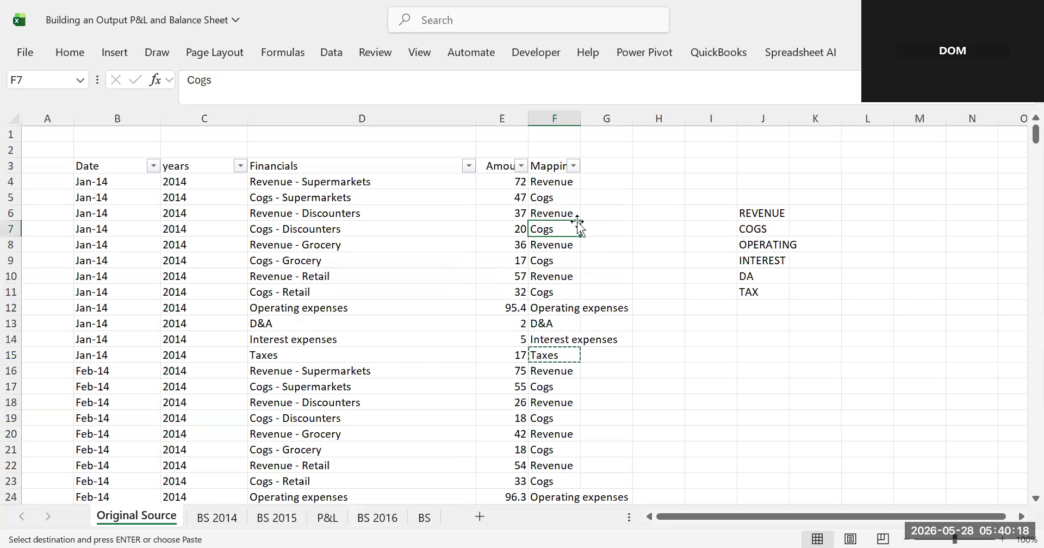
key(Down)
key(Down)
key(Down)
key(Down)
key(Down)
key(Down)
key(Down)
key(Down)
key(Down)
key(Down)
key(Down)
key(Down)
key(Down)
key(Down)
key(Down)
key(Down)
key(Down)
key(Down)
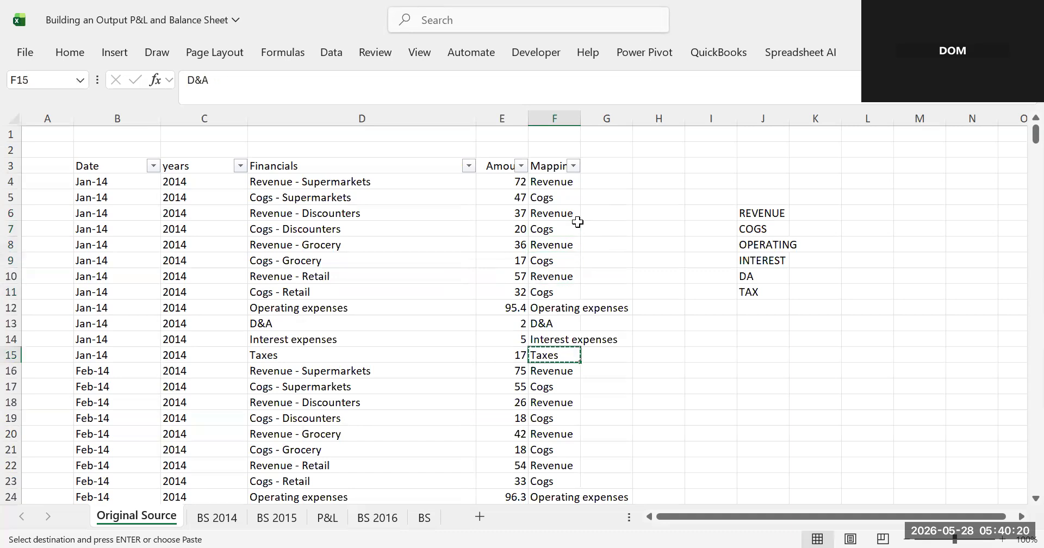
key(Down)
key(Down)
key(Down)
key(Down)
key(Down)
key(Down)
key(Down)
key(Down)
key(Down)
key(Down)
key(Down)
key(Down)
key(Down)
key(Down)
key(Down)
key(Down)
key(Down)
key(Down)
key(Down)
key(Down)
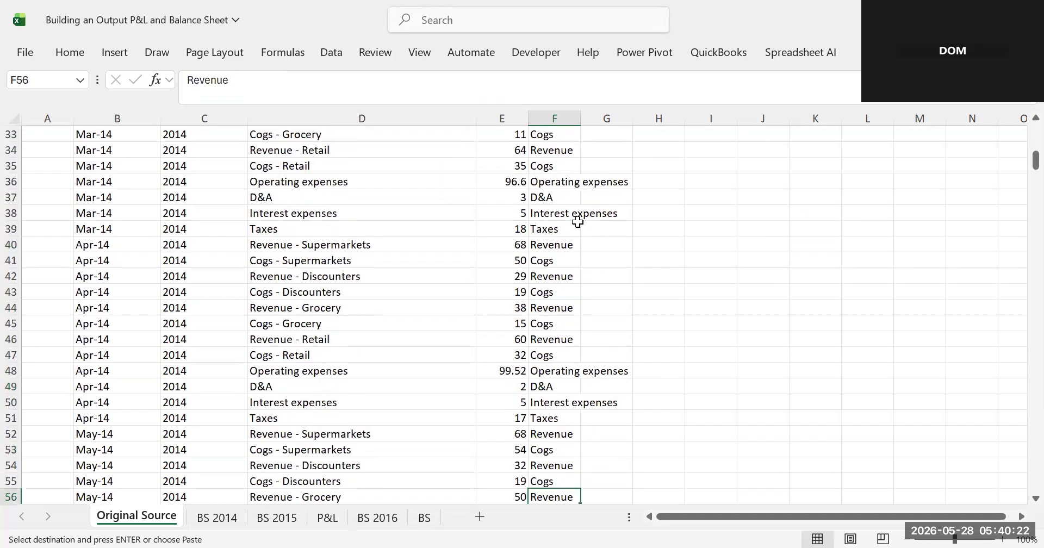
key(Down)
key(Down)
key(Down)
key(Down)
key(Down)
key(Down)
key(Down)
key(Down)
key(Down)
key(Down)
key(Down)
key(Down)
key(Down)
key(Down)
key(Down)
key(Down)
key(Down)
key(Down)
key(Down)
key(Down)
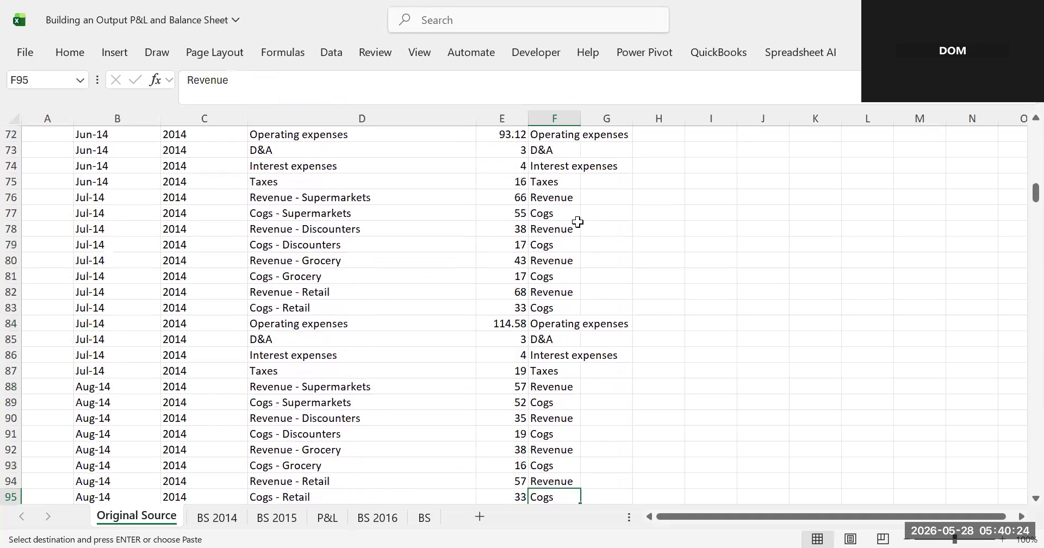
key(Down)
key(Down)
key(Down)
key(Down)
key(Down)
key(Down)
key(Down)
key(Down)
key(Down)
key(Down)
key(Down)
key(Down)
key(Down)
key(Down)
key(Down)
key(Down)
key(Down)
key(Down)
key(Down)
key(Down)
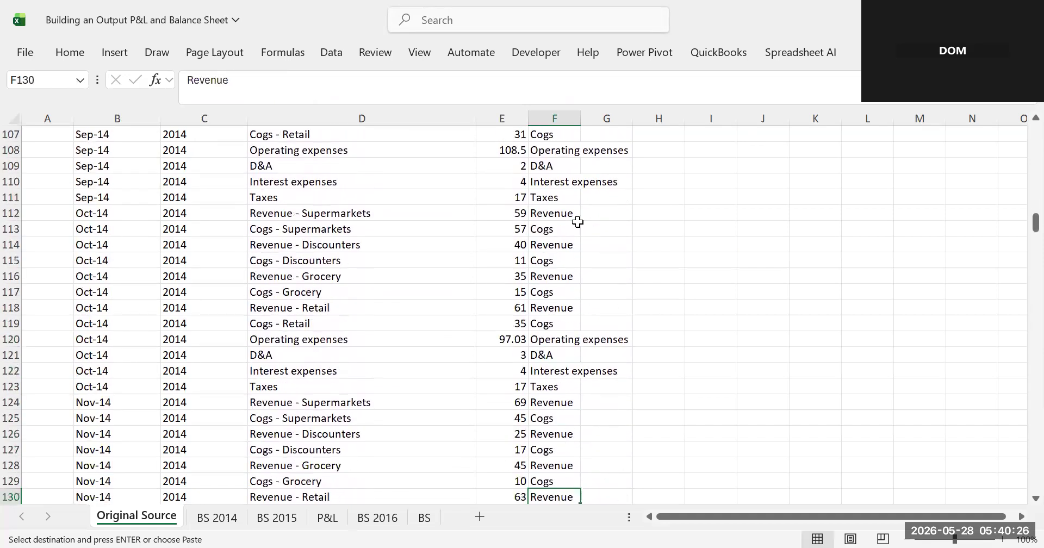
- Return to the top of the data and review the category list in the Mapping column's filter
scroll(578, 222, up, 3)
scroll(577, 222, up, 20)
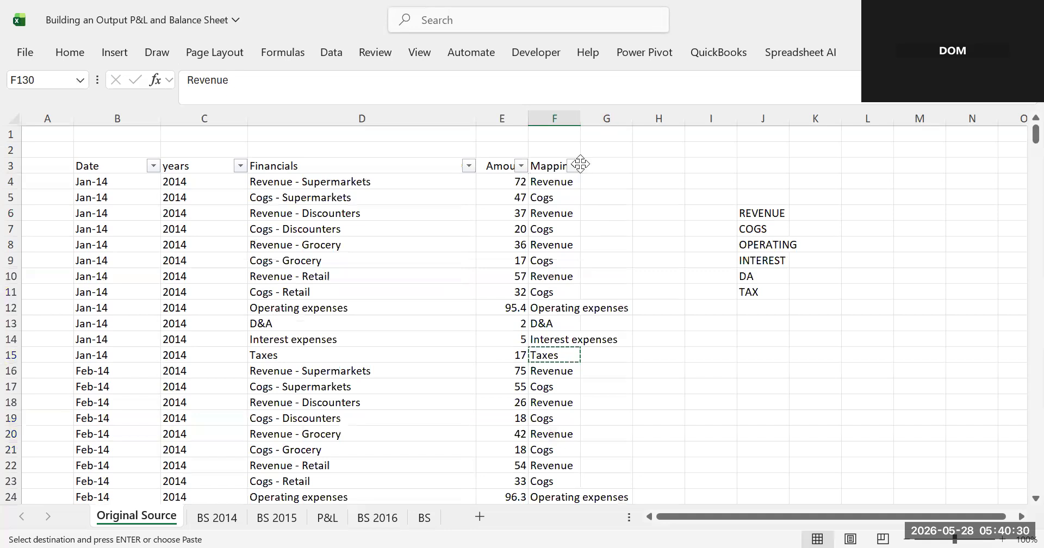
click(573, 166)
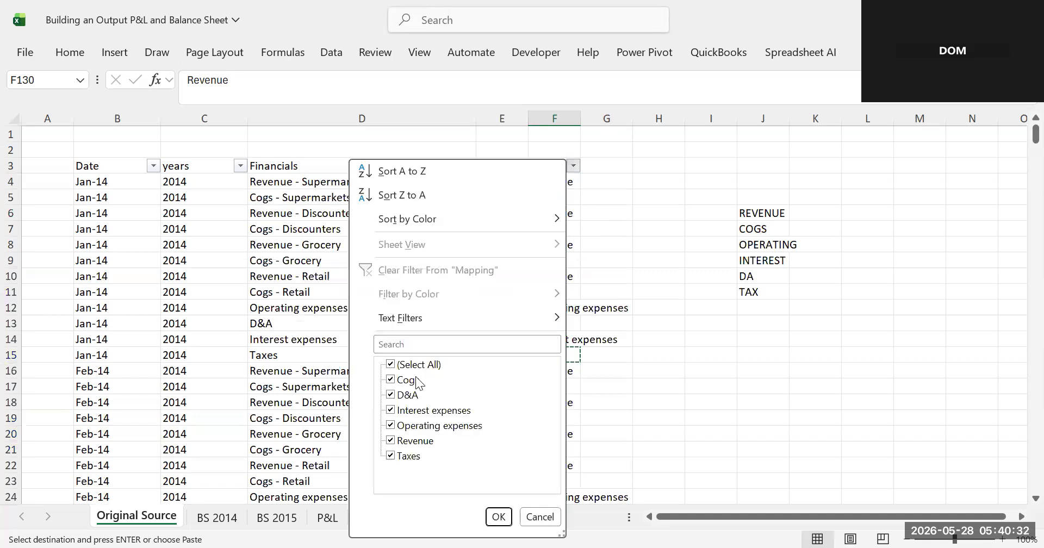
click(500, 518)
click(716, 228)
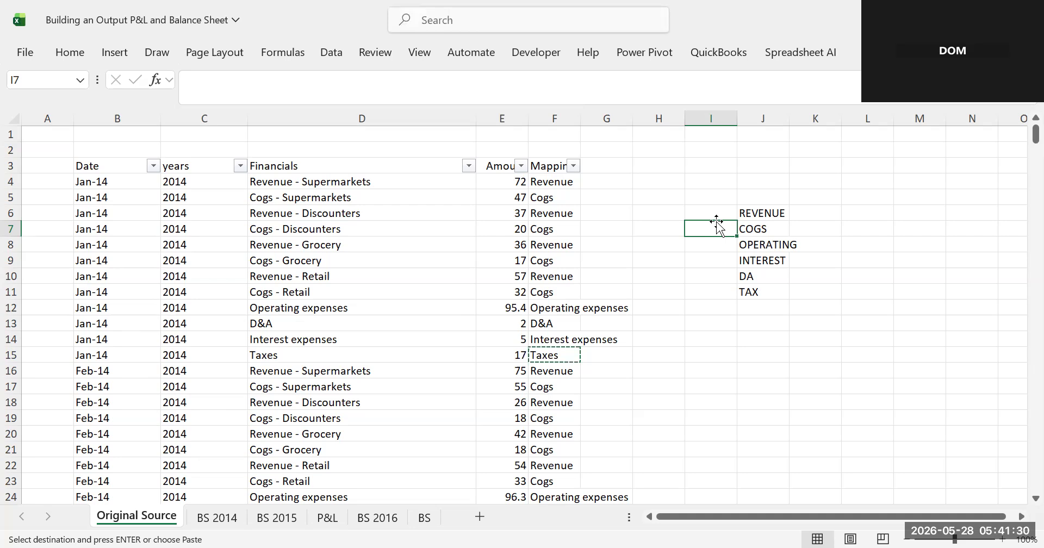
- Name the whole years column (column C) as the range Years
click(205, 110)
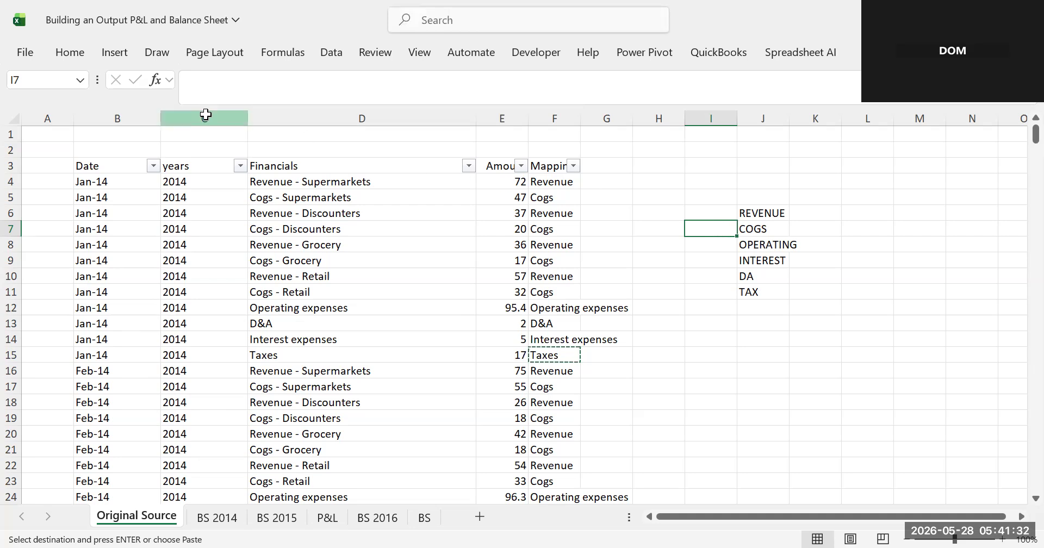
click(33, 84)
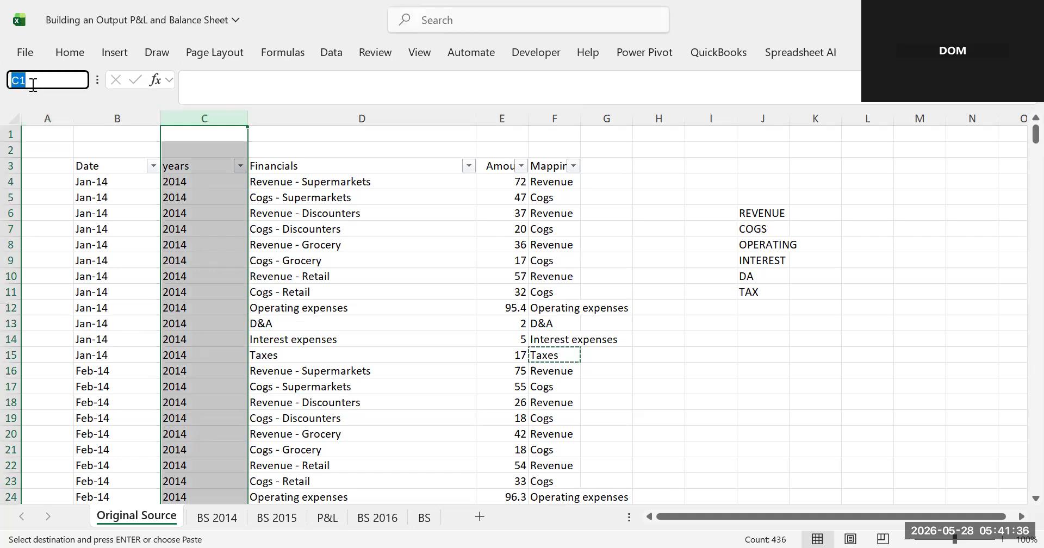
text(Ye)
text(rs)
key(BackSpace)
key(BackSpace)
text(ars)
key(Return)
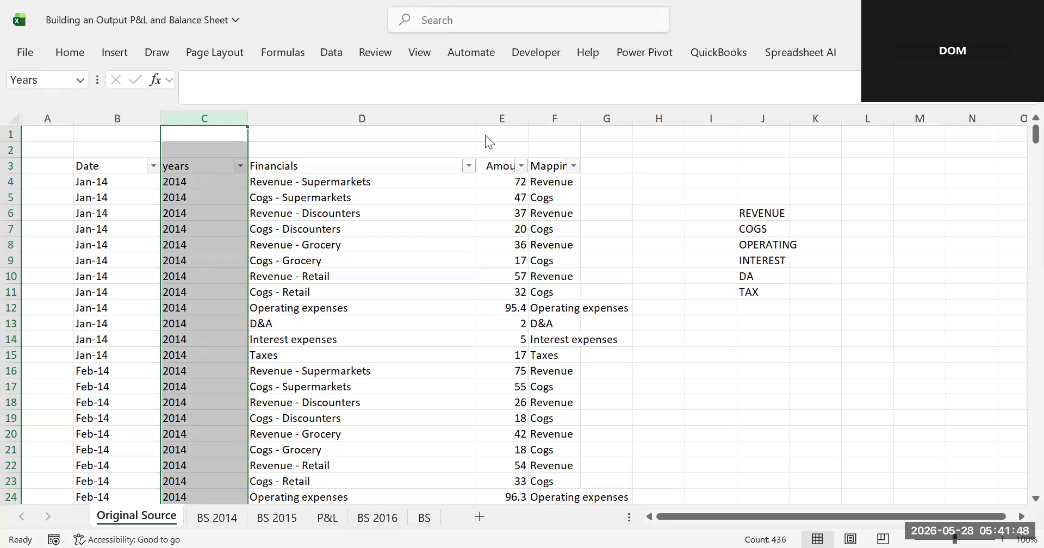
- Name the whole amount column (column E) as the range Amount
click(502, 118)
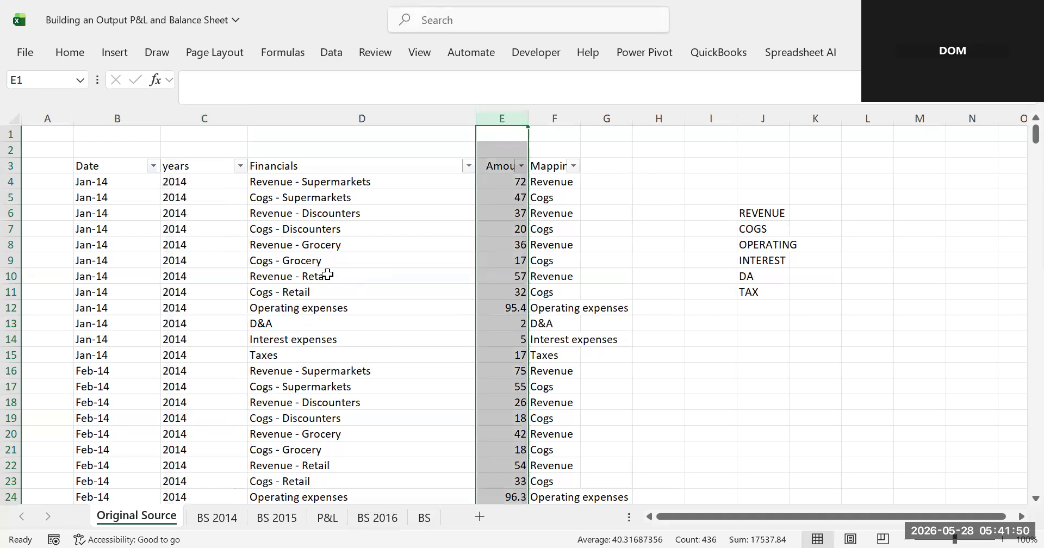
click(46, 78)
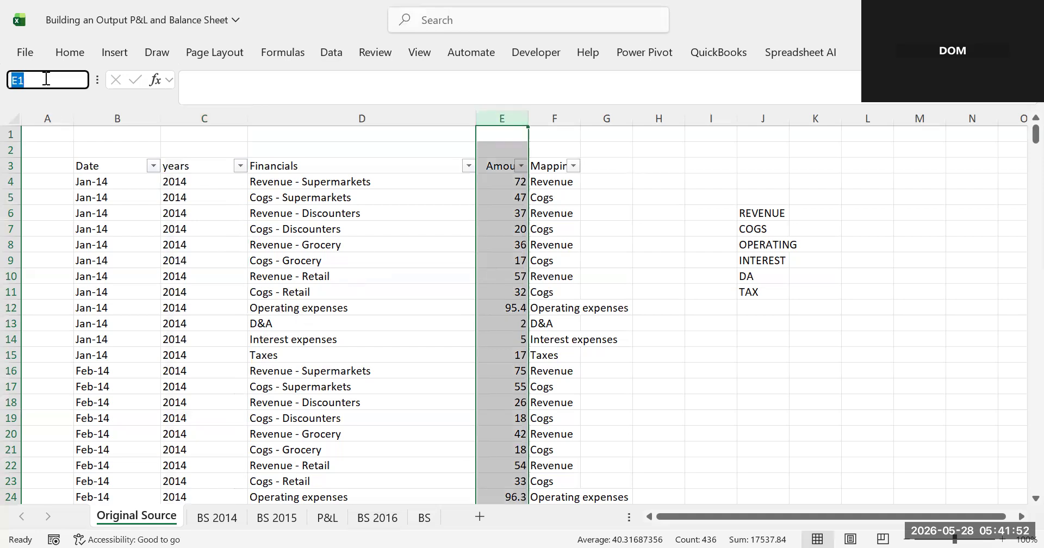
text(Amount)
key(Return)
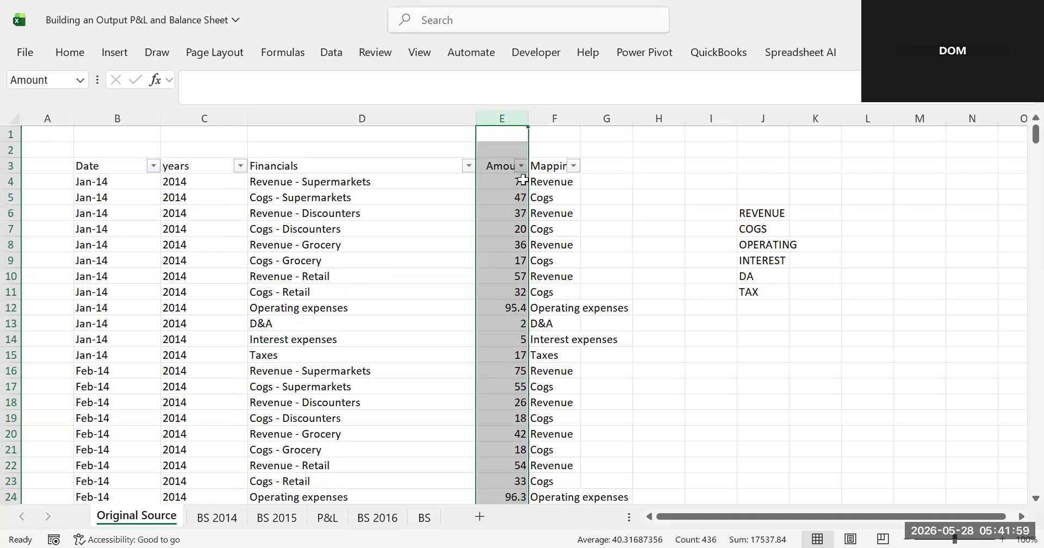
- Name the whole Mapping column (column F) as the range Mapping
click(565, 114)
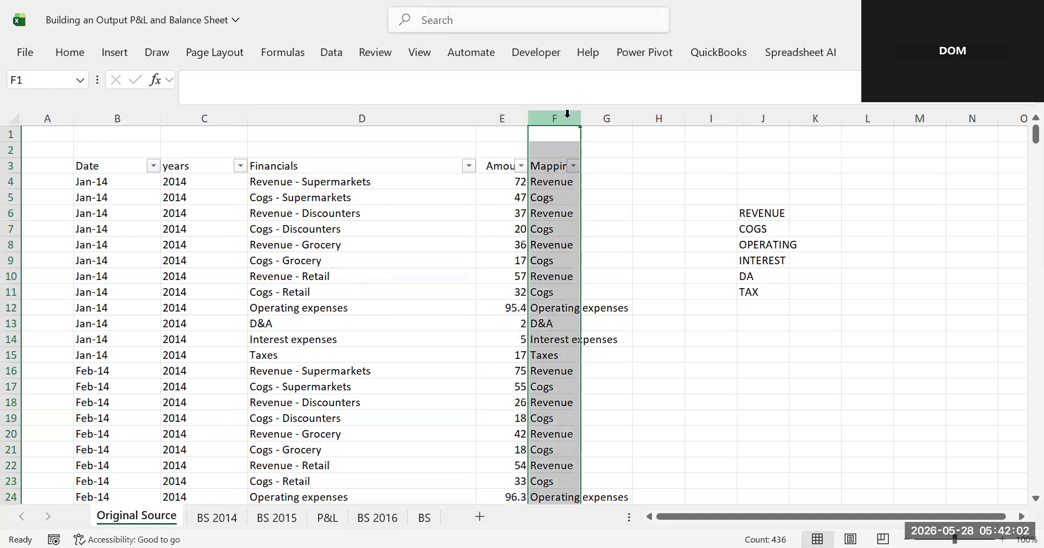
click(29, 88)
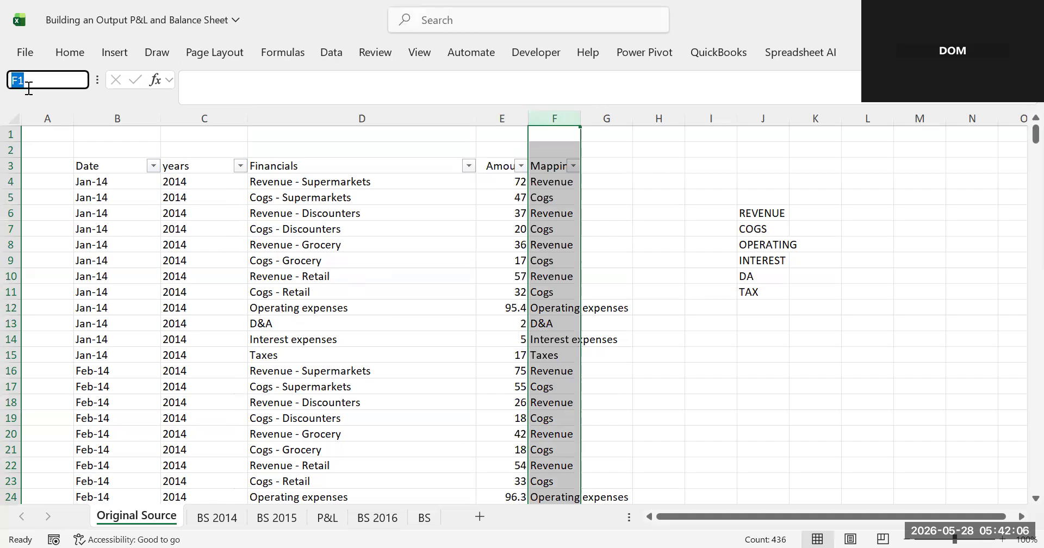
text(Mappim)
key(BackSpace)
text(ng)
key(Return)
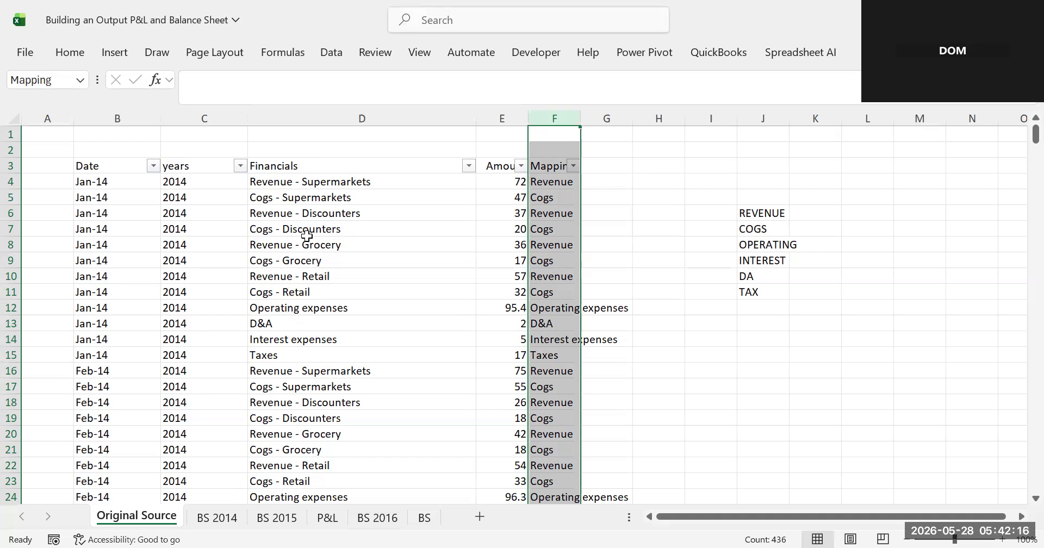
- Reselect the years, amount and Mapping columns to check their range names
click(359, 324)
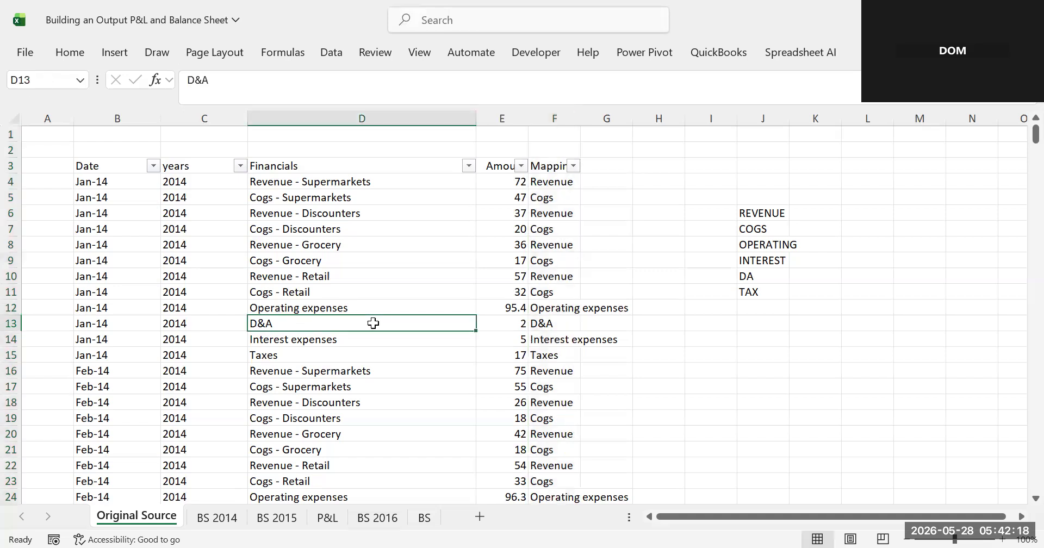
click(185, 130)
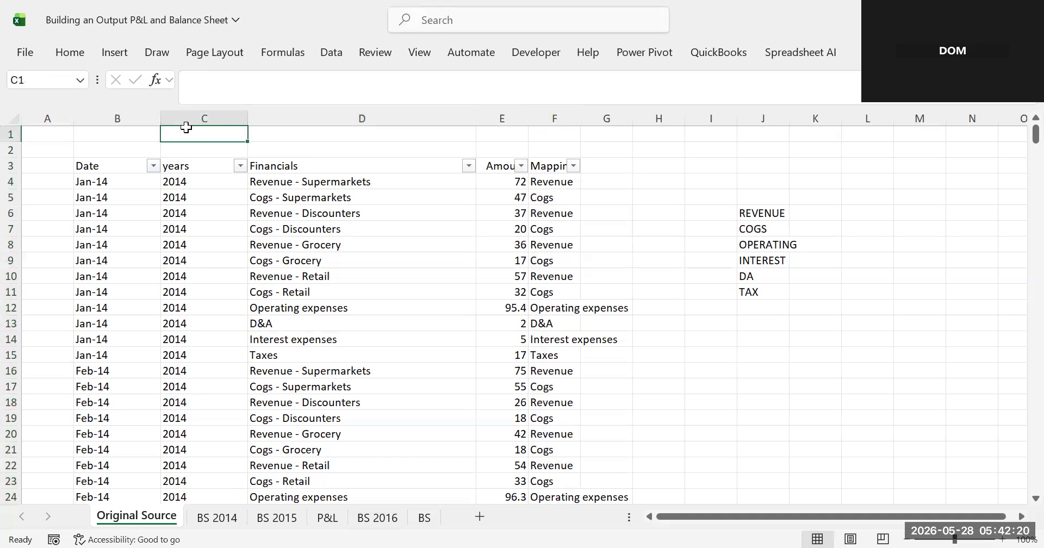
click(189, 118)
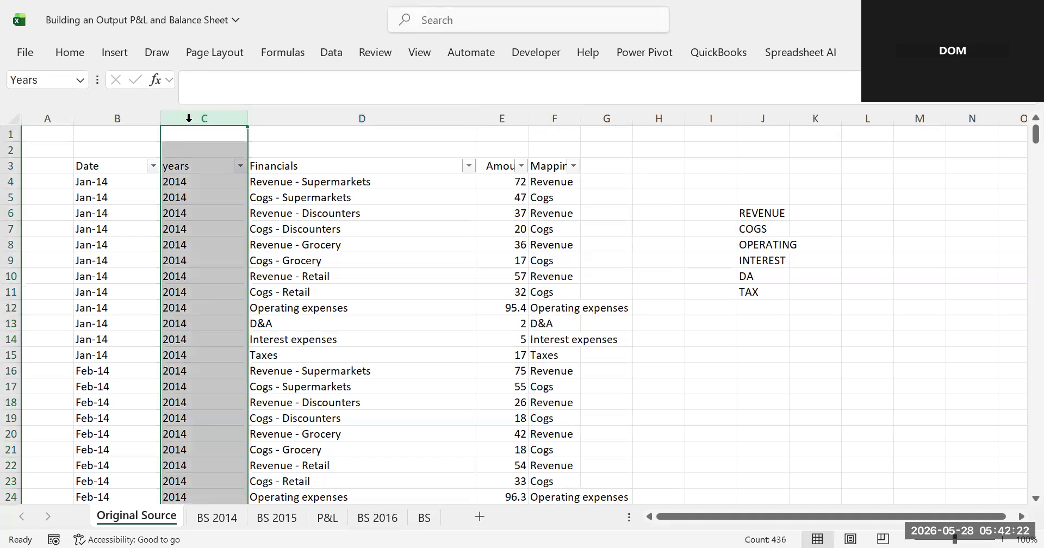
click(500, 118)
click(564, 115)
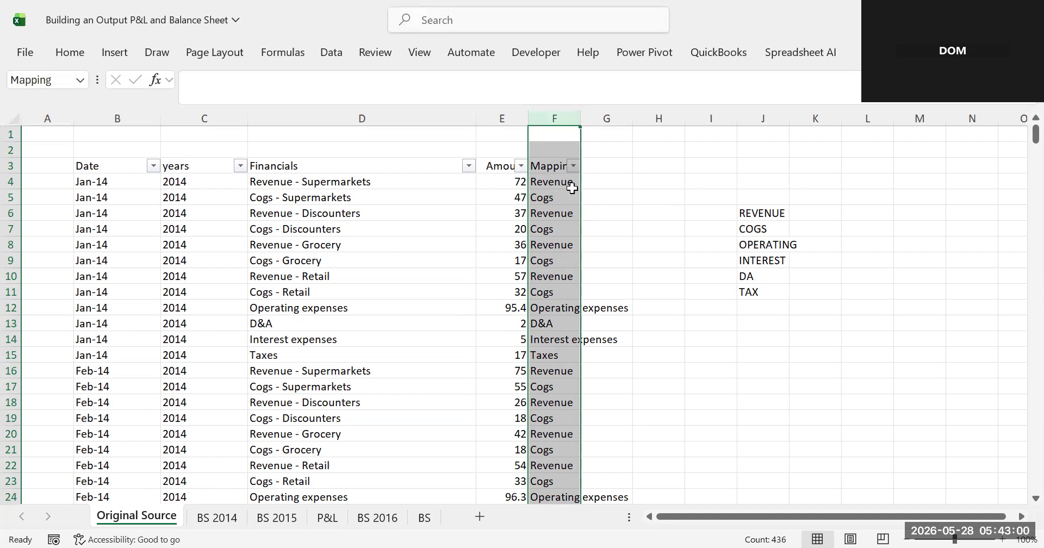
- Copy the whole Mapping column from the source sheet into column K of the P&L sheet
click(550, 181)
drag(548, 282, 550, 342)
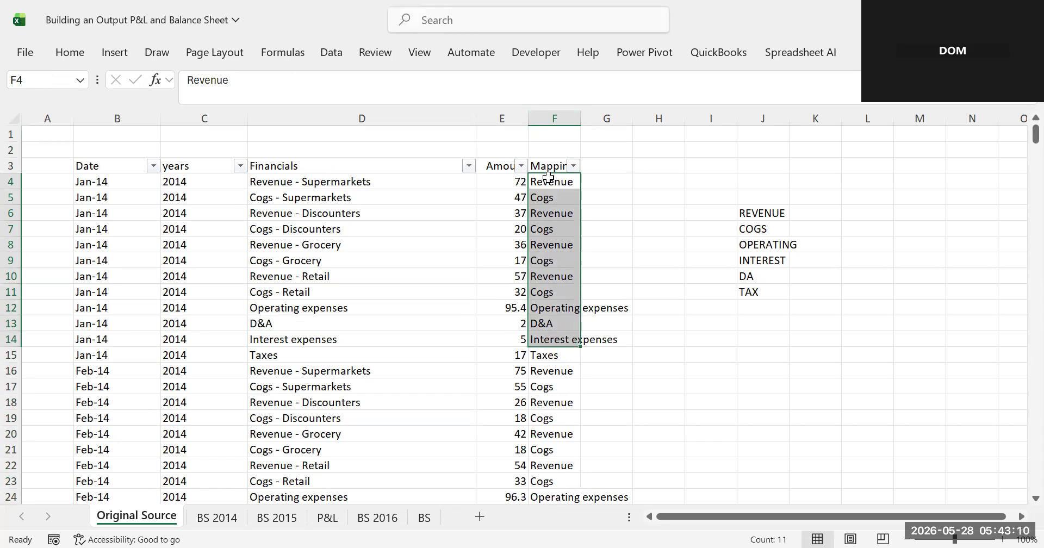
click(554, 118)
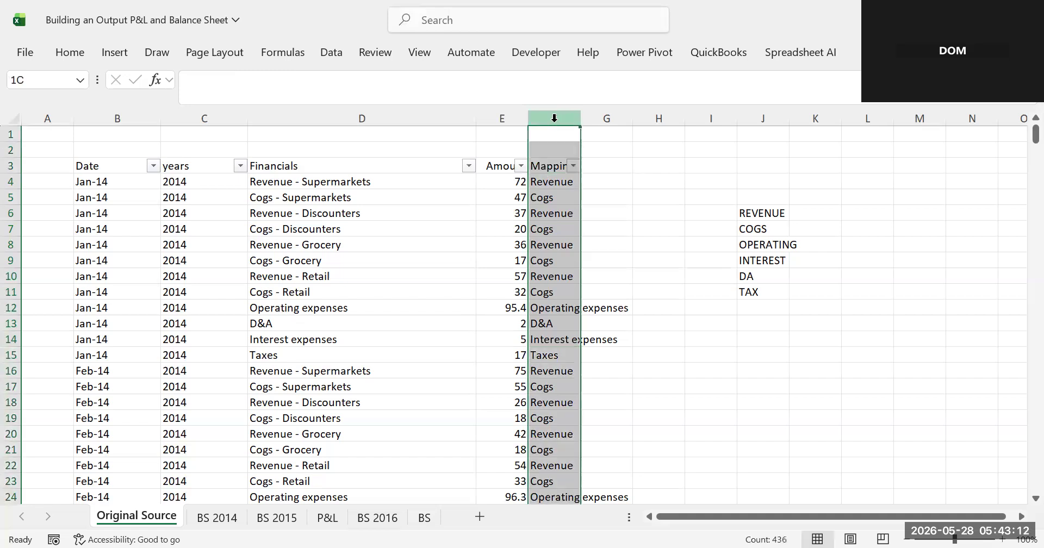
key(ctrl+c)
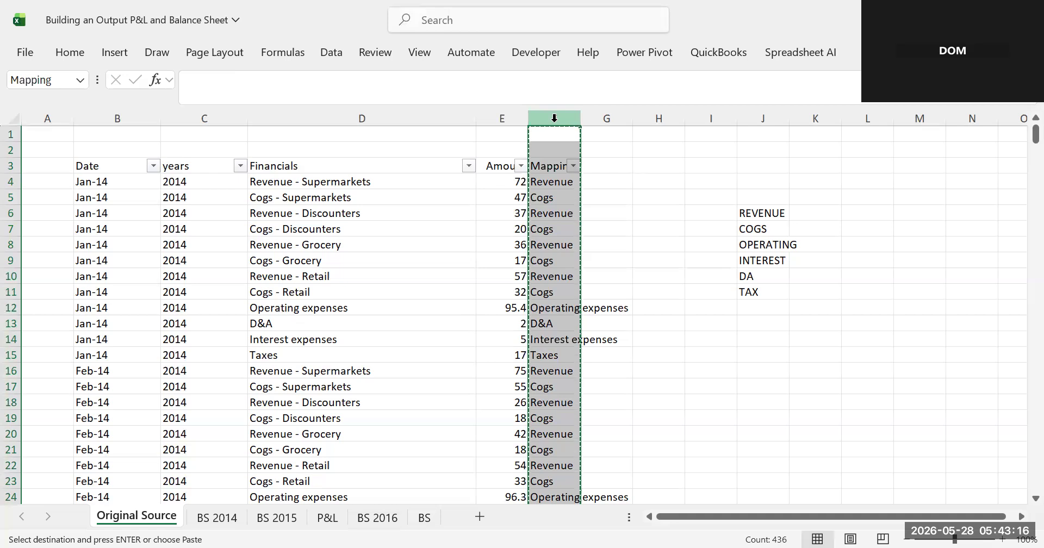
click(328, 518)
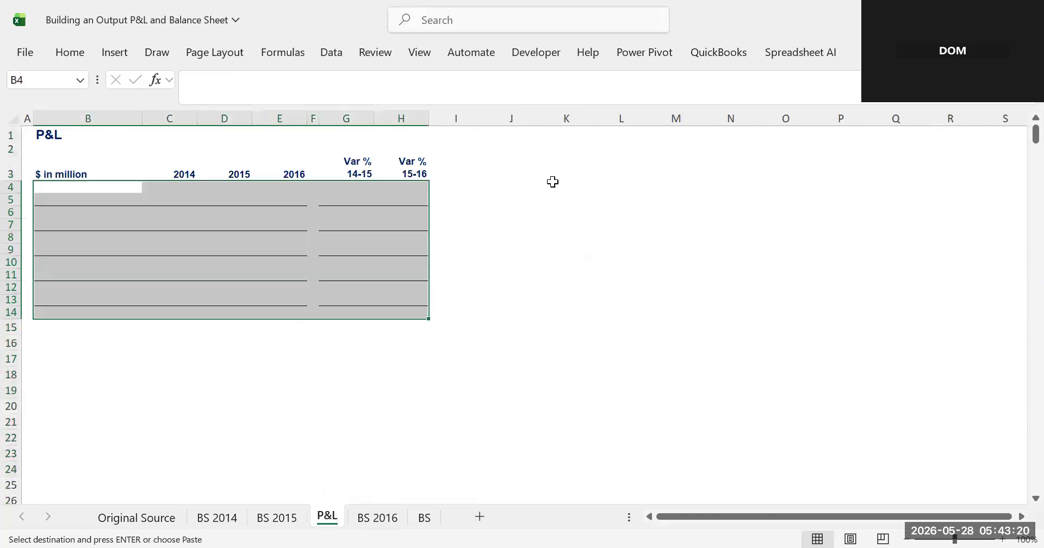
click(579, 139)
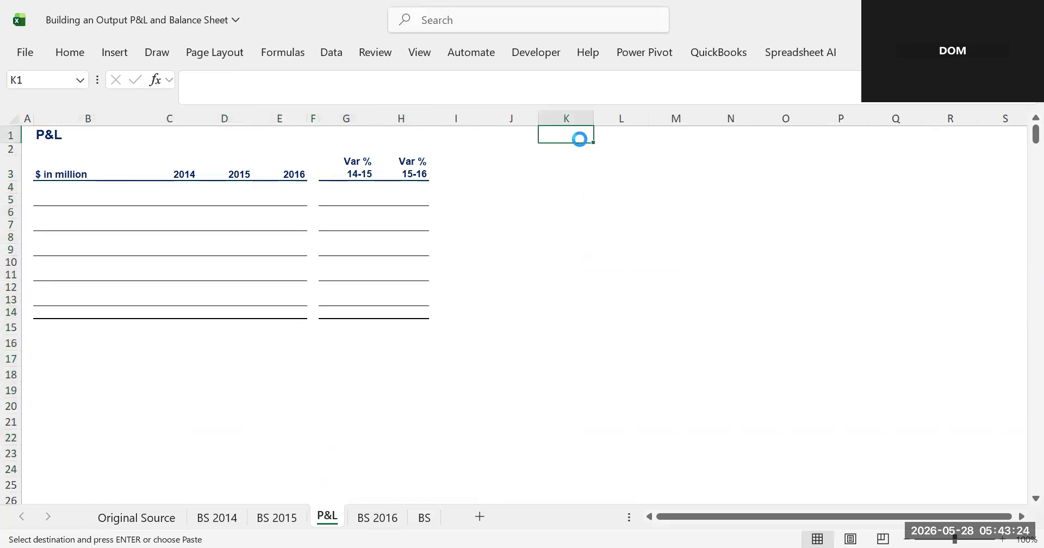
key(ctrl+v)
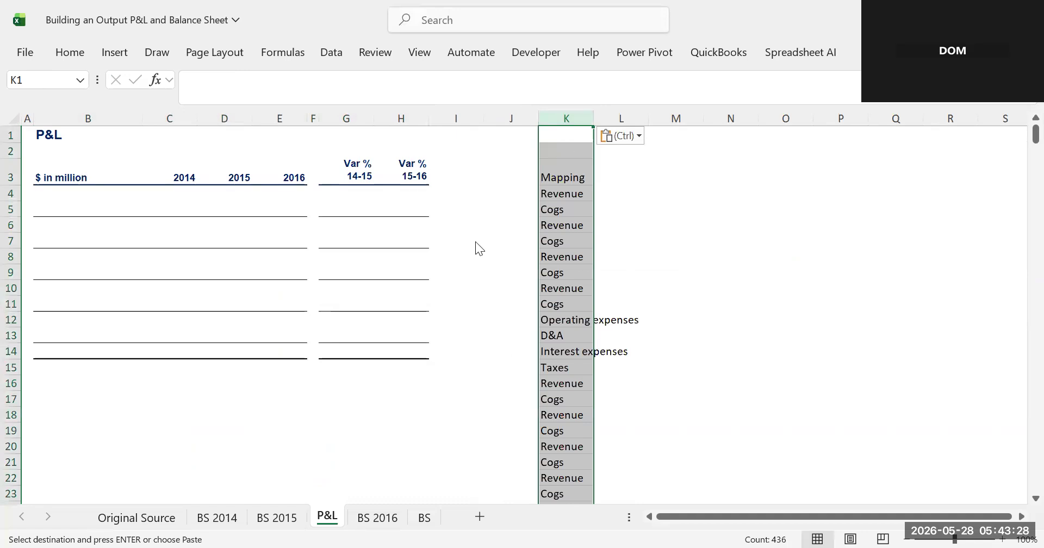
- Remove duplicate values from column K to leave a unique list of mapping categories
key(alt+a)
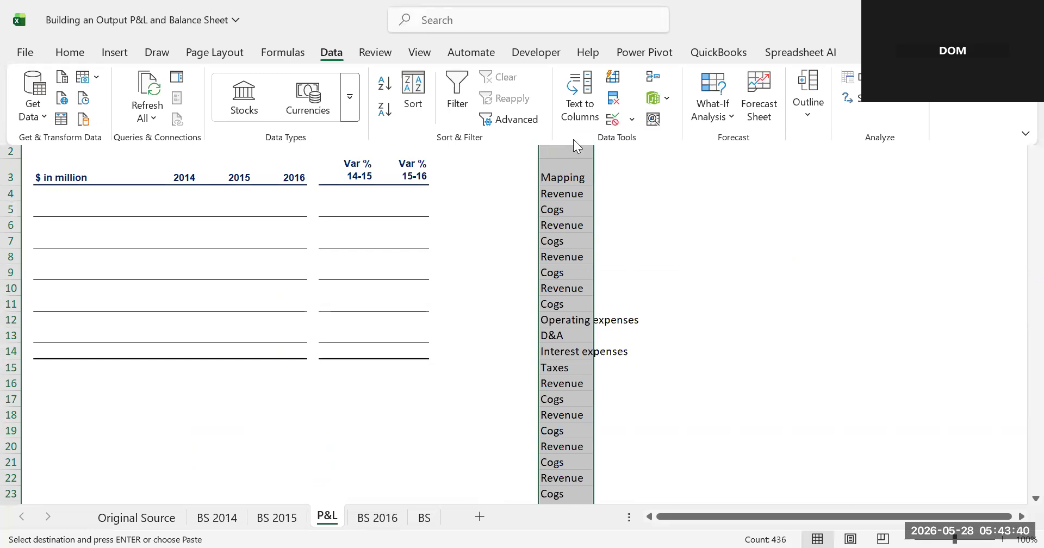
click(336, 59)
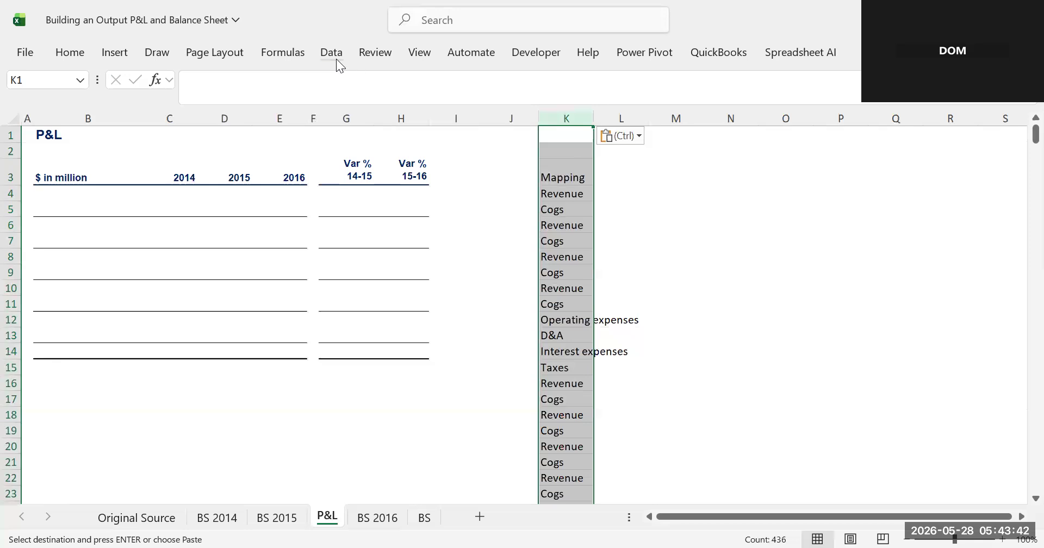
click(336, 59)
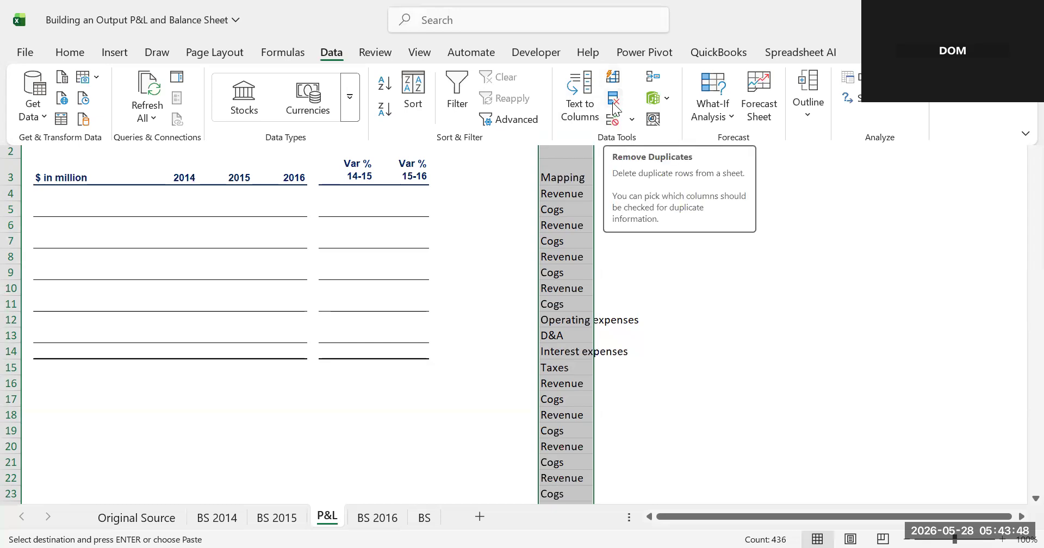
click(614, 100)
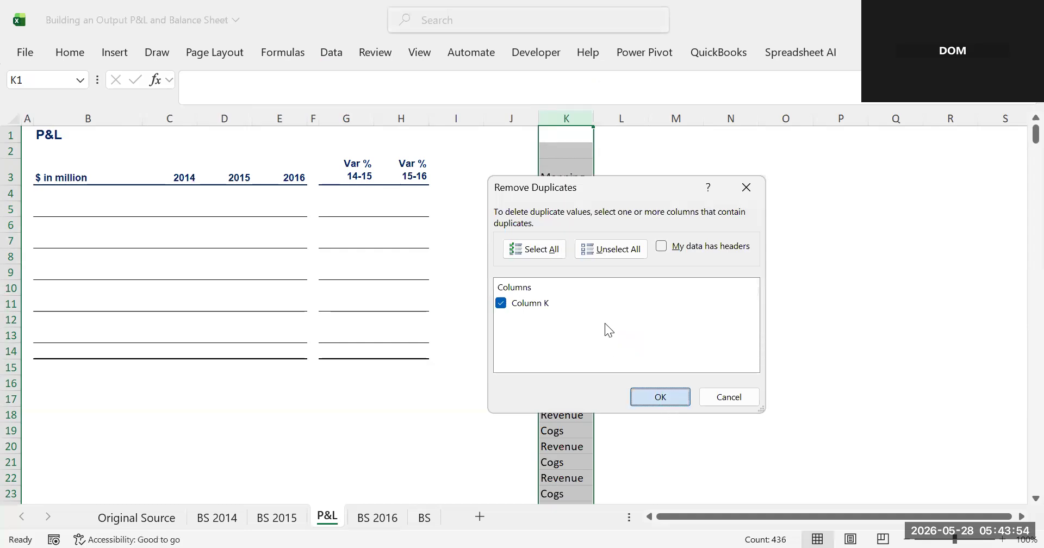
key(Return)
key(Return)
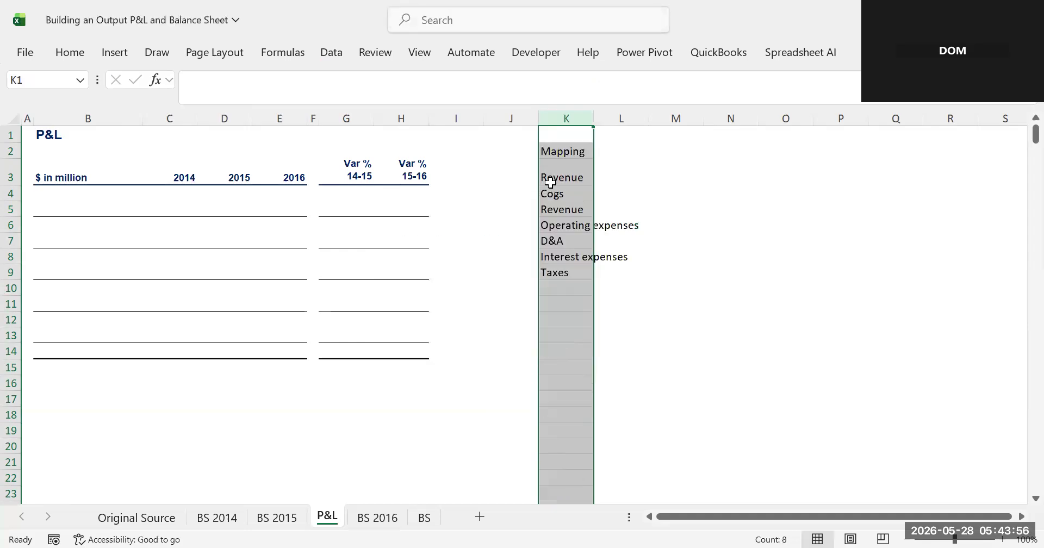
click(550, 183)
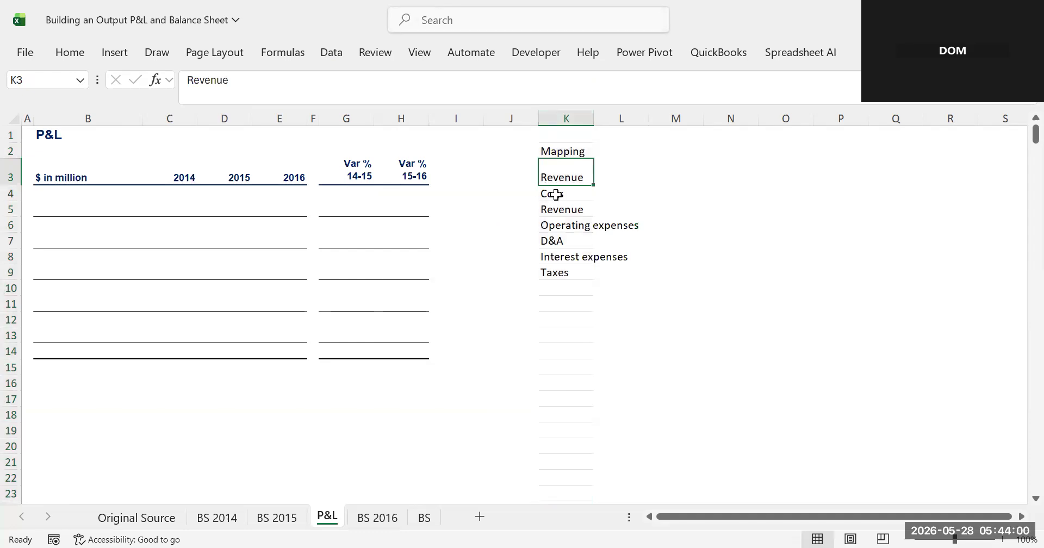
click(553, 194)
click(562, 213)
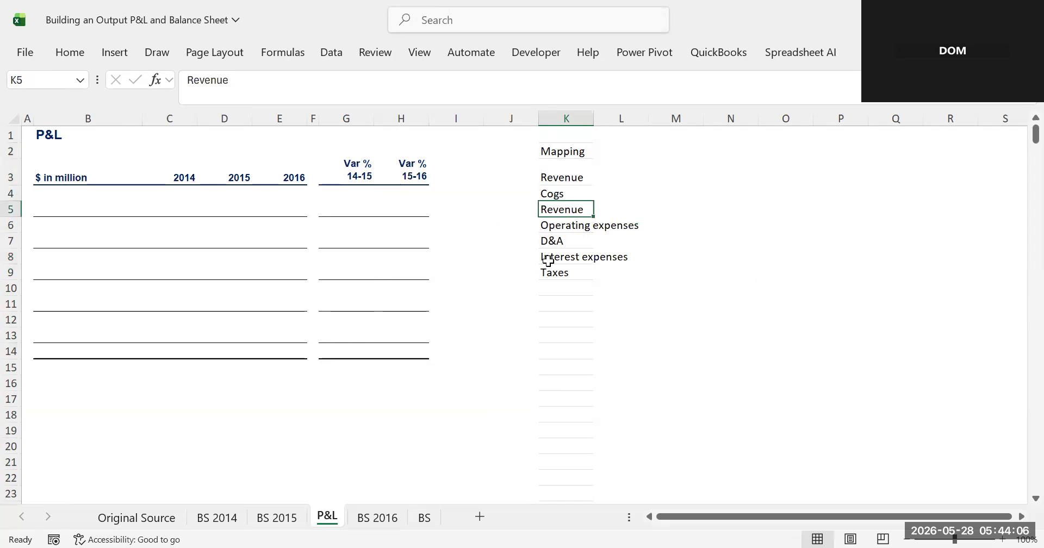
click(566, 118)
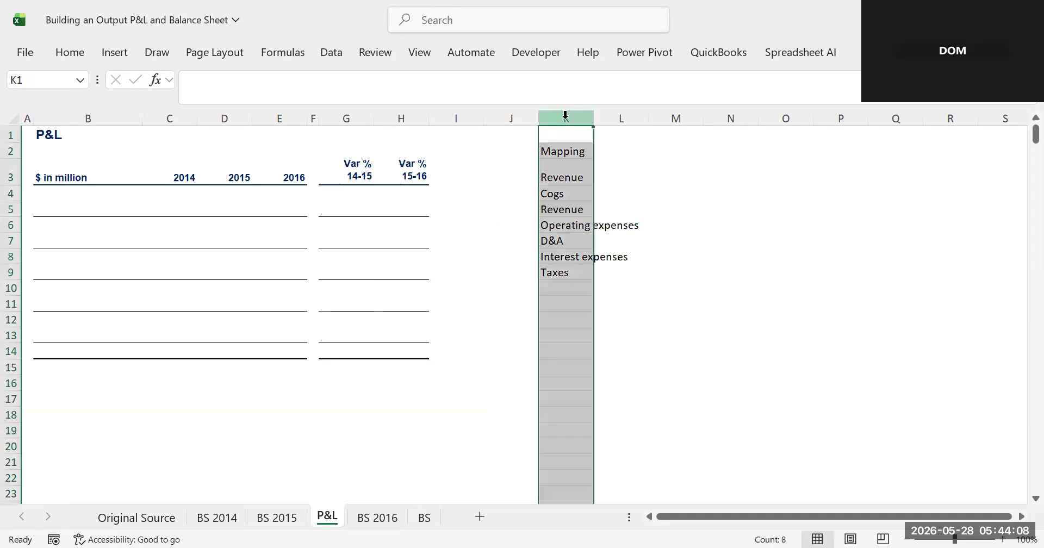
click(332, 51)
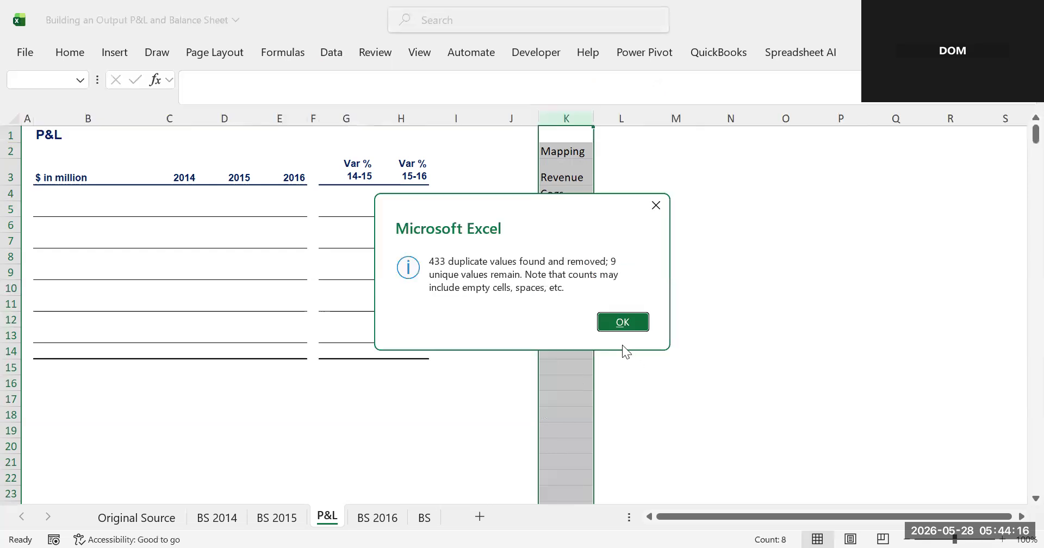
click(623, 323)
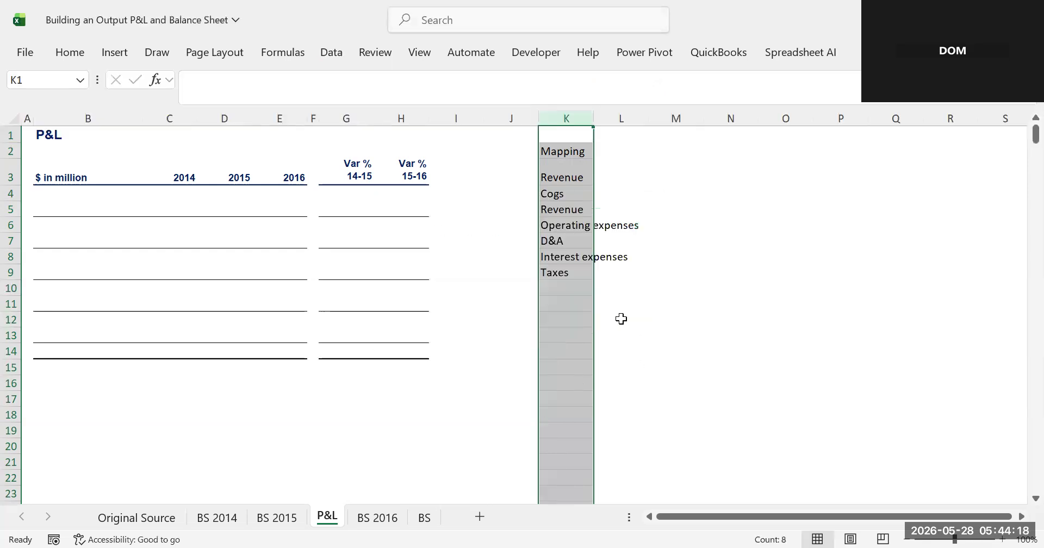
- Filter the source data's Mapping column to show only Revenue and scroll through the matching rows
click(564, 209)
click(562, 180)
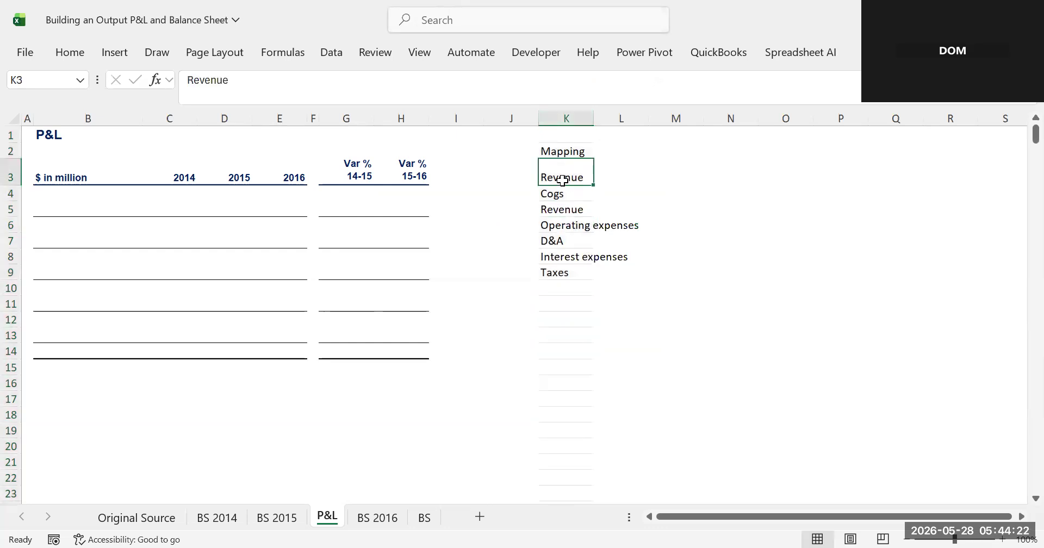
click(152, 518)
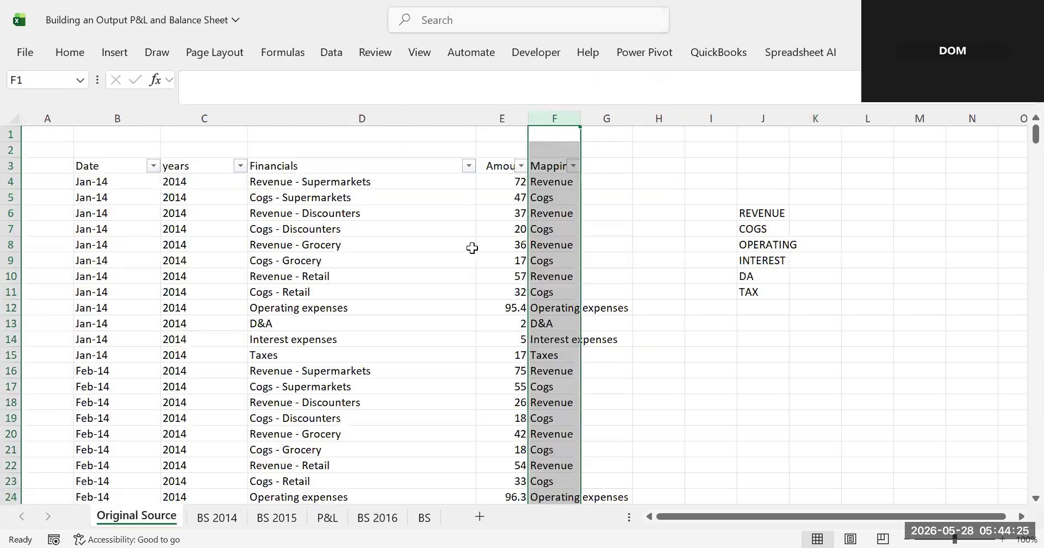
click(573, 166)
click(392, 342)
text(eve)
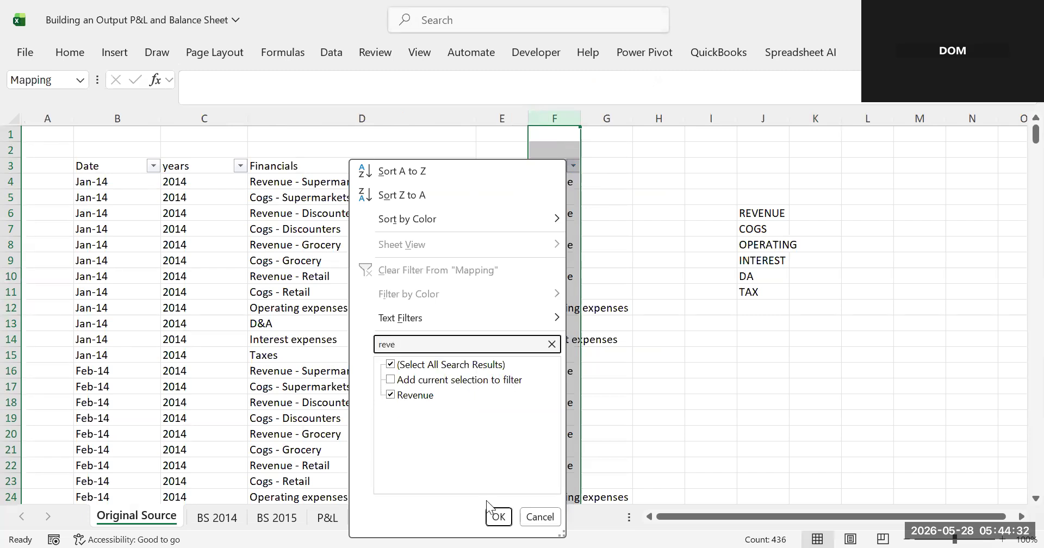
click(495, 520)
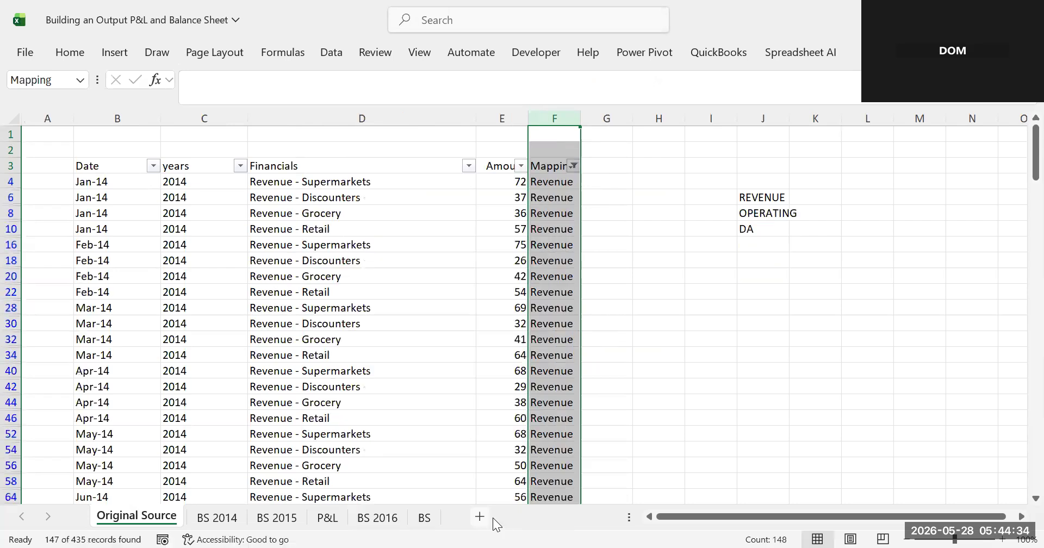
scroll(493, 518, down, 20)
scroll(493, 518, down, 20)
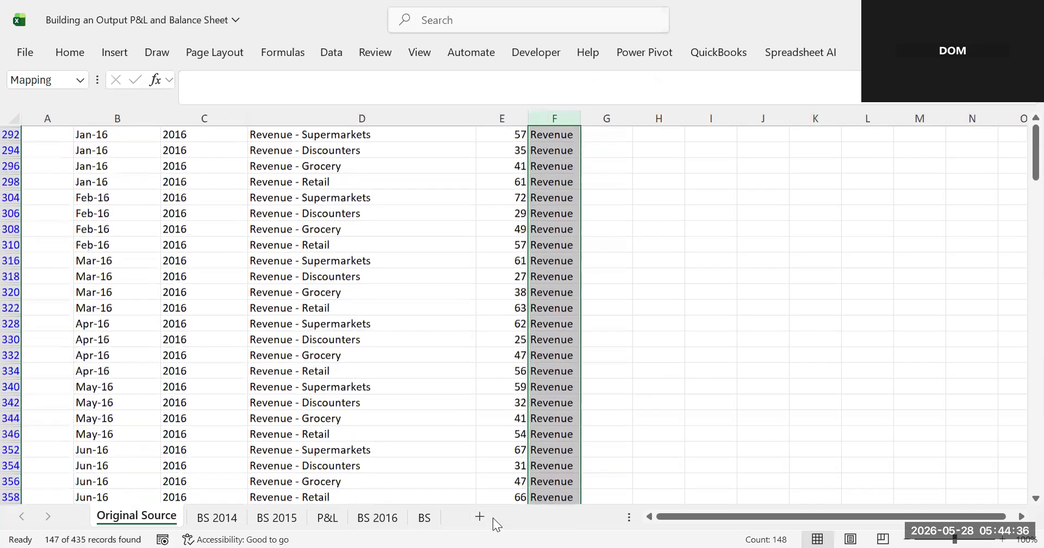
scroll(493, 518, up, 6)
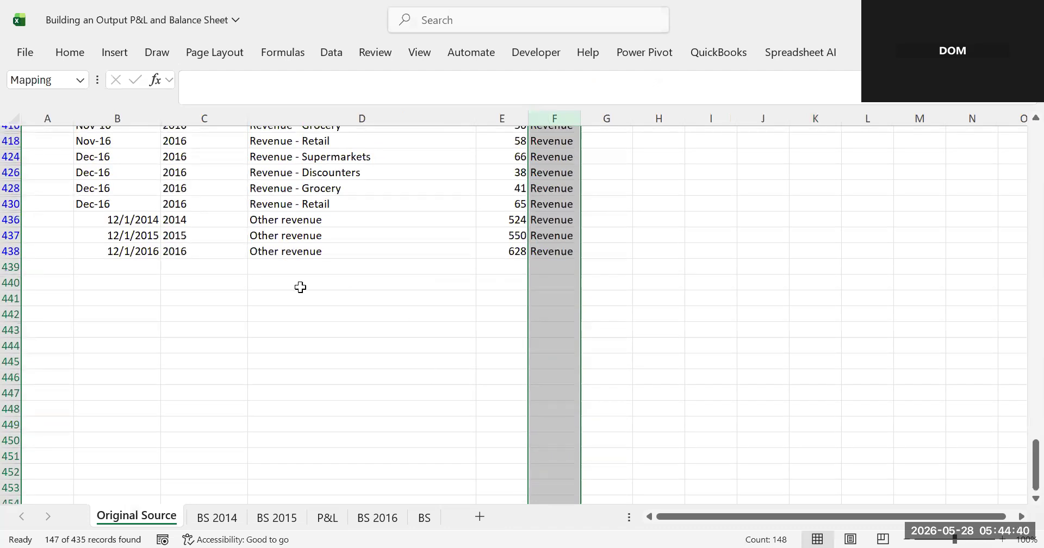
click(333, 54)
scroll(439, 343, up, 20)
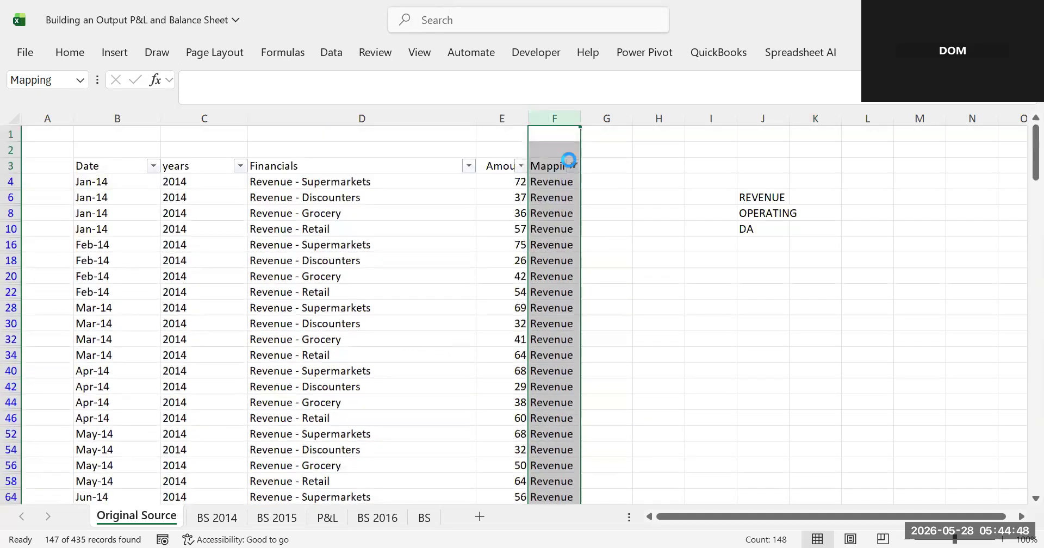
- Move the Revenue label from the unique list into cell B4 of the P&L
click(327, 518)
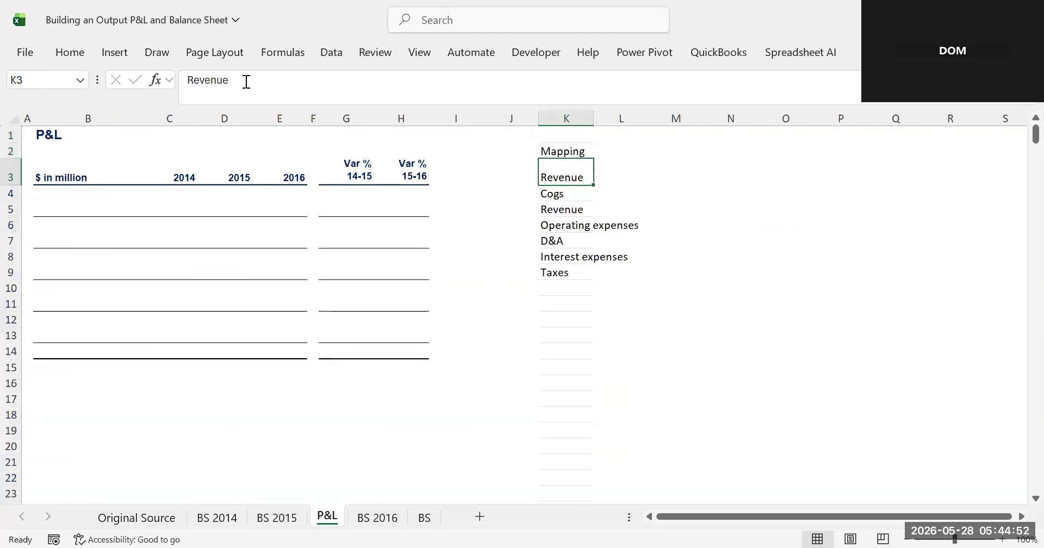
drag(233, 83, 143, 100)
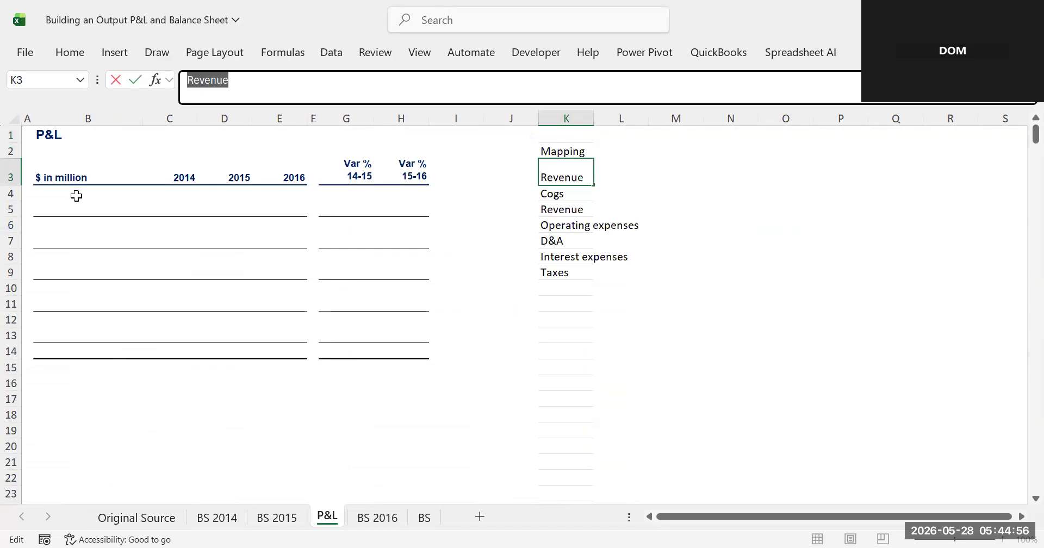
key(ctrl+x)
click(55, 205)
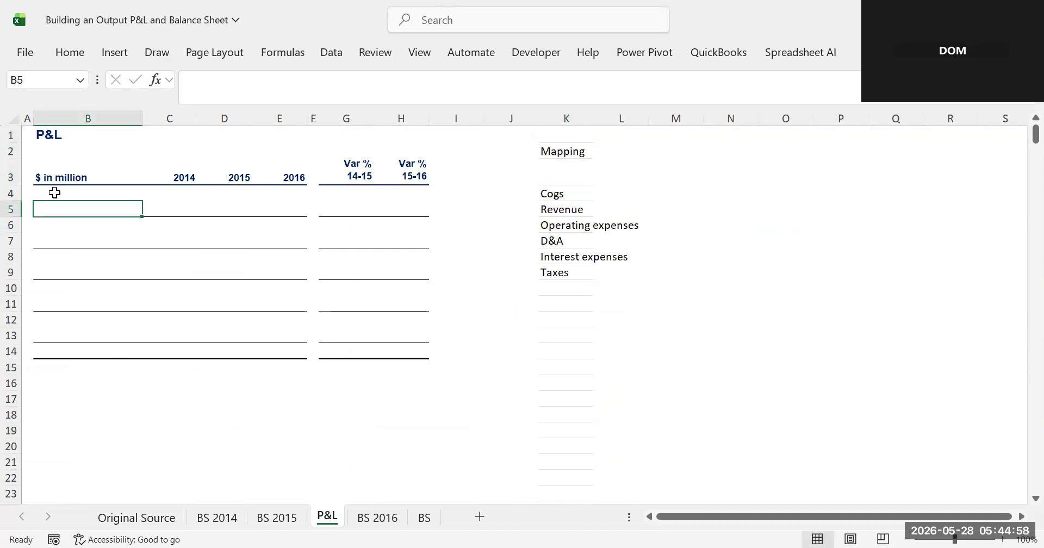
click(55, 192)
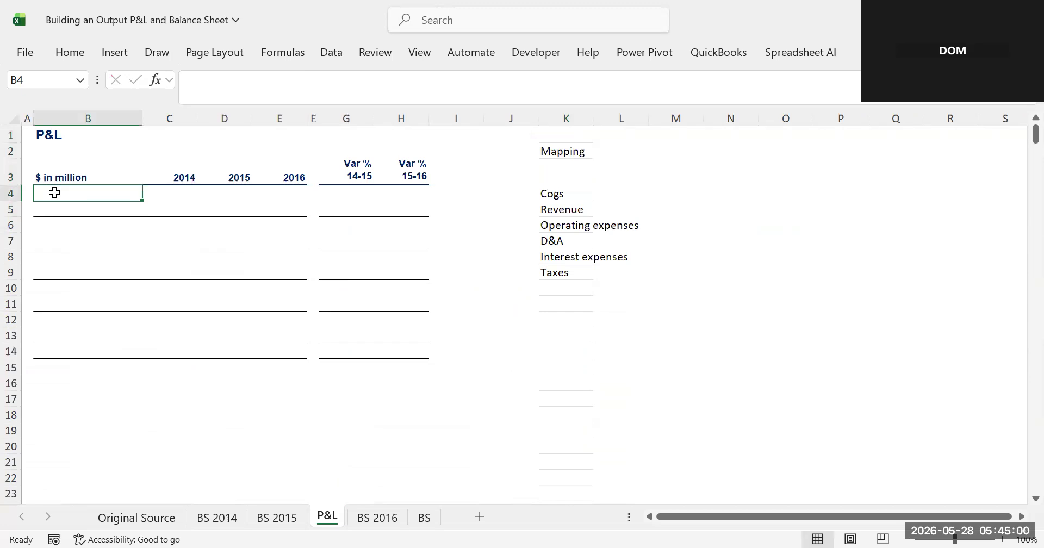
key(ctrl+v)
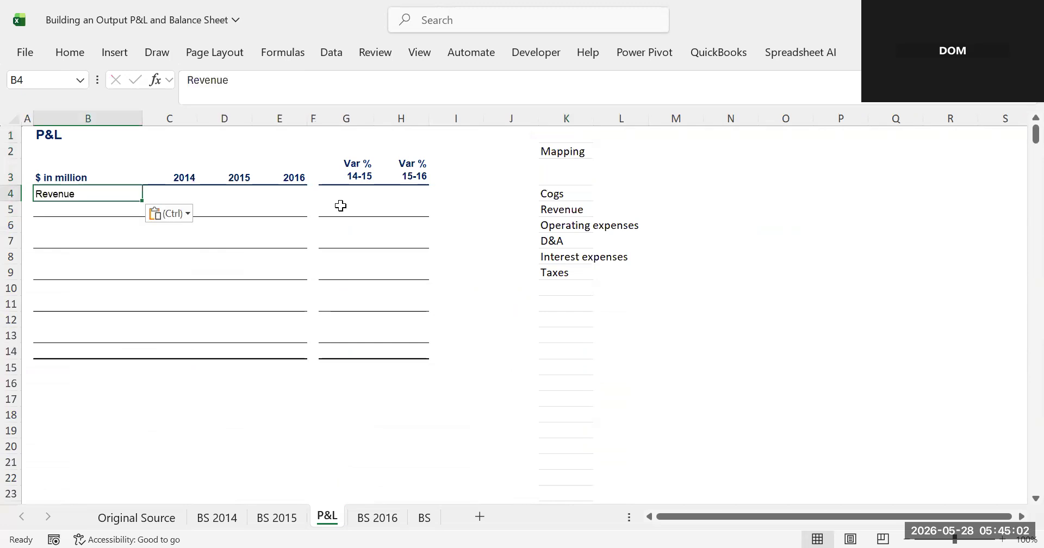
click(494, 204)
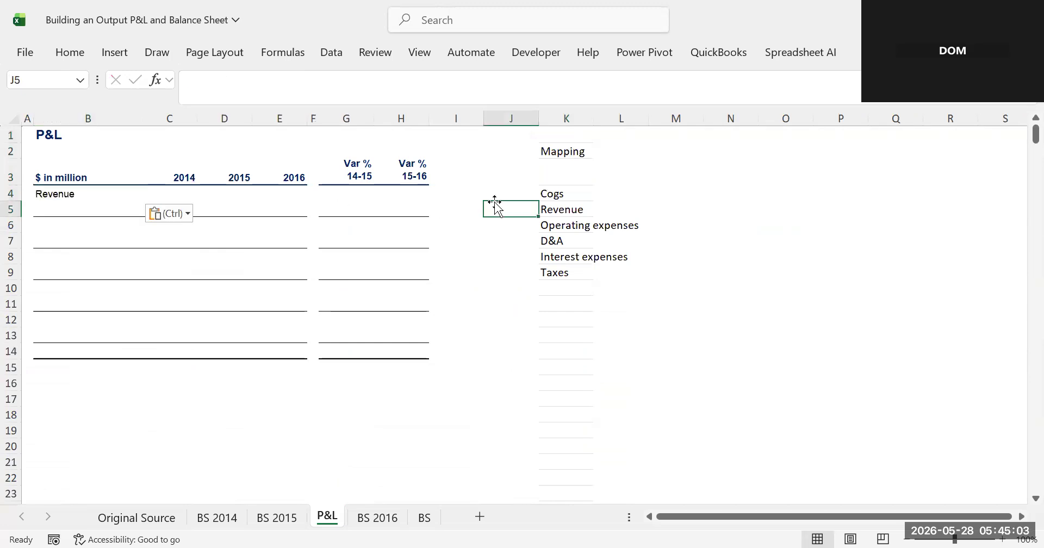
- Move the Cogs label from the unique list into cell B5 of the P&L
click(559, 193)
drag(265, 96, 166, 87)
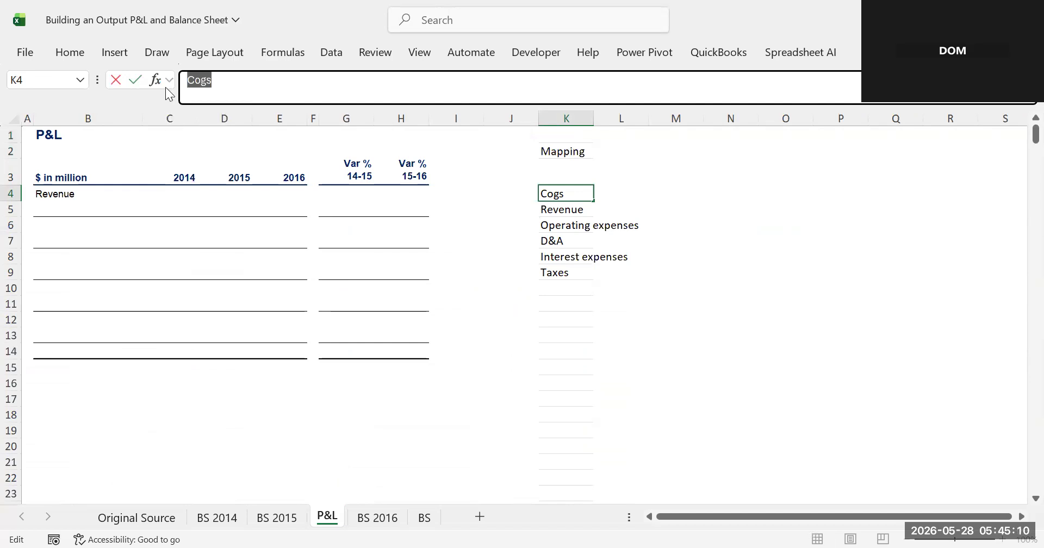
key(ctrl+x)
click(50, 209)
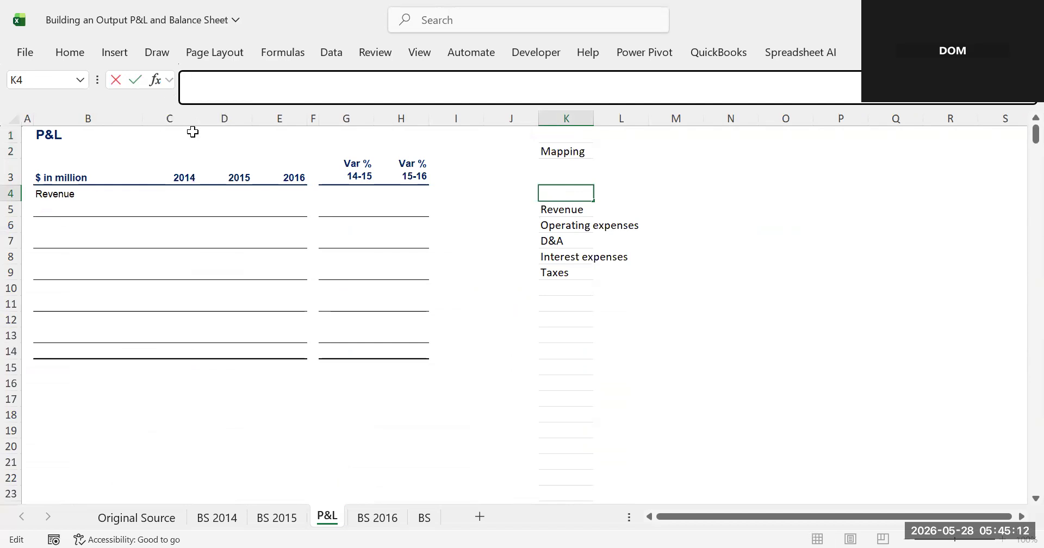
click(208, 99)
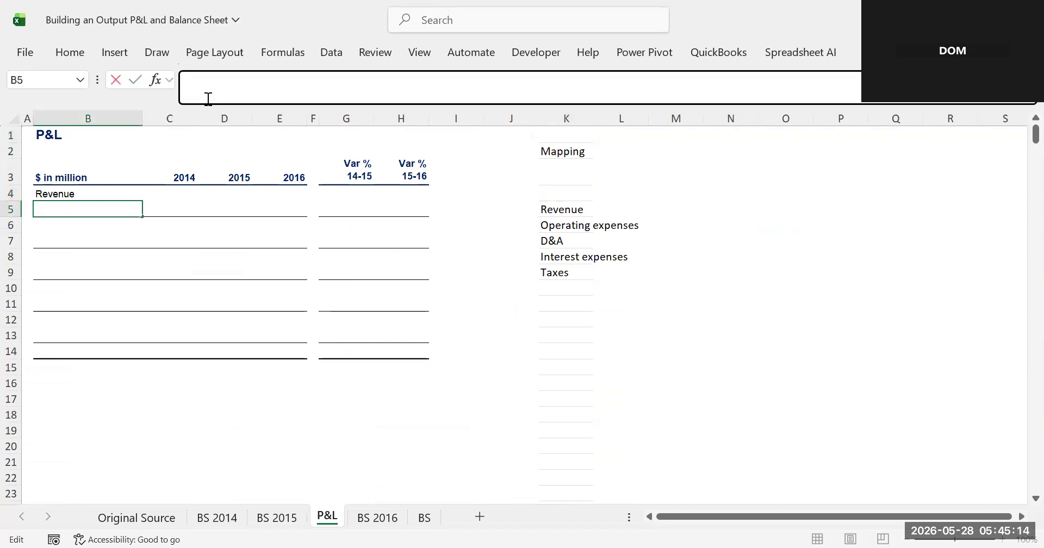
key(ctrl+v)
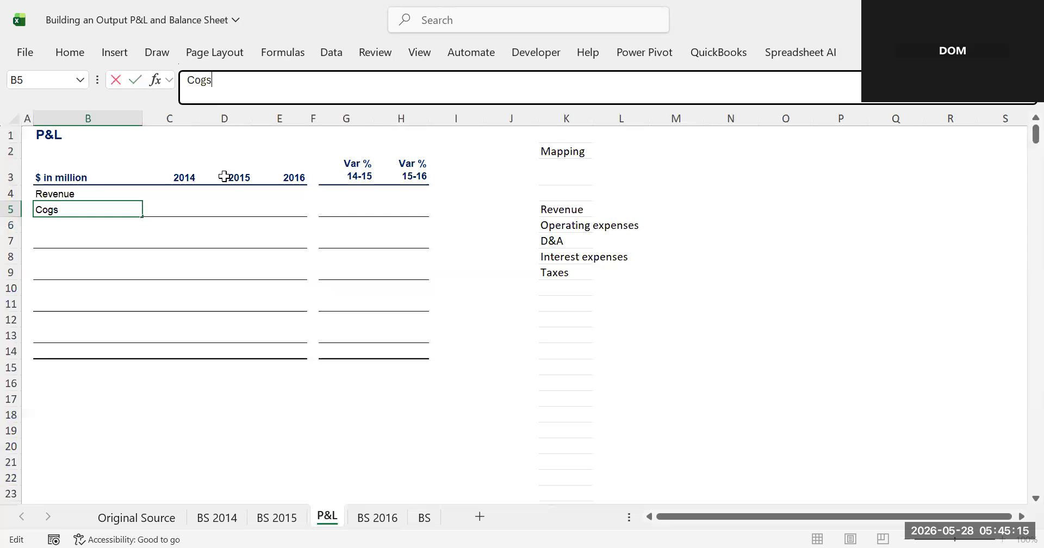
click(197, 231)
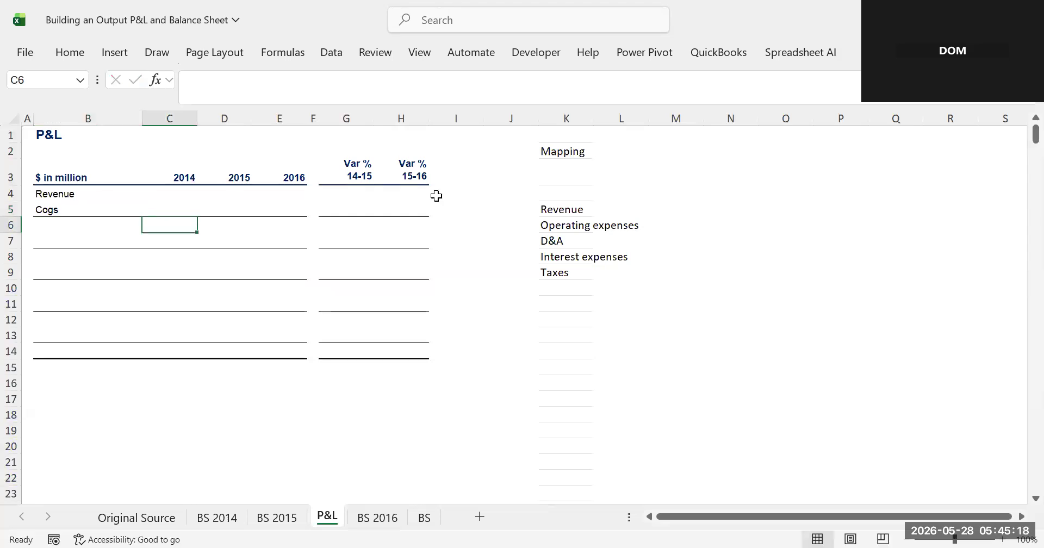
- Move the Operating expenses label from the unique list into cell B7 of the P&L
click(552, 223)
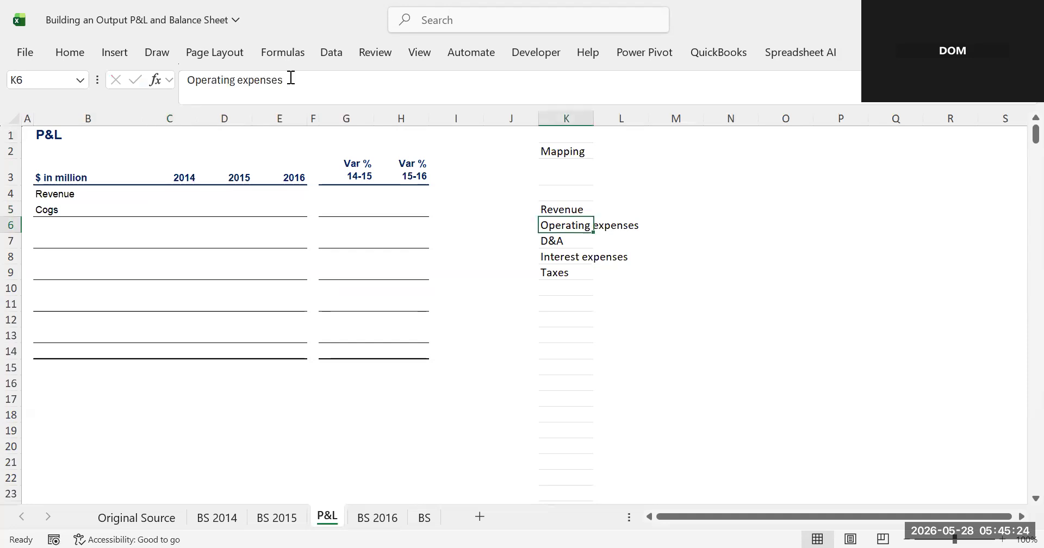
triple_click(165, 62)
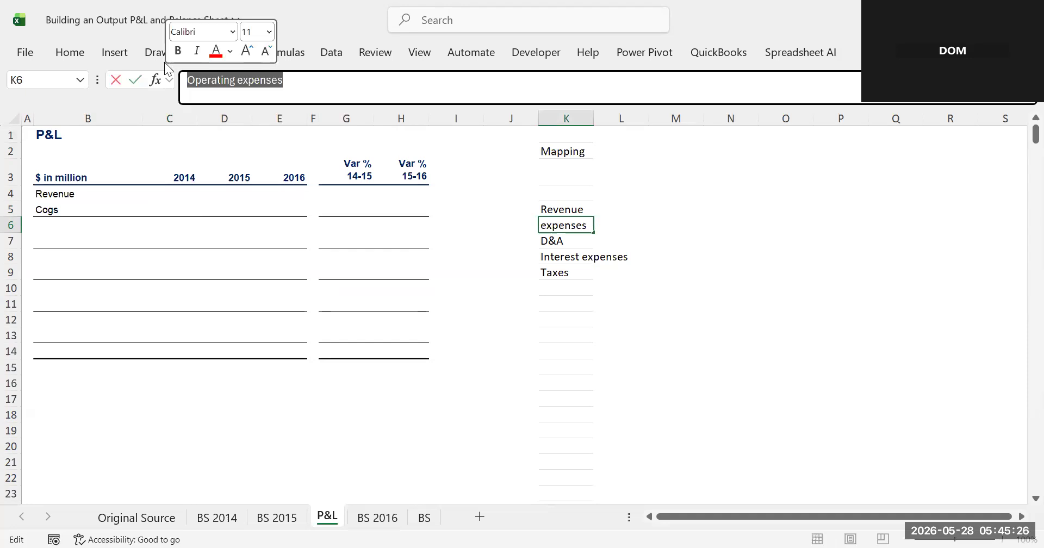
key(BackSpace)
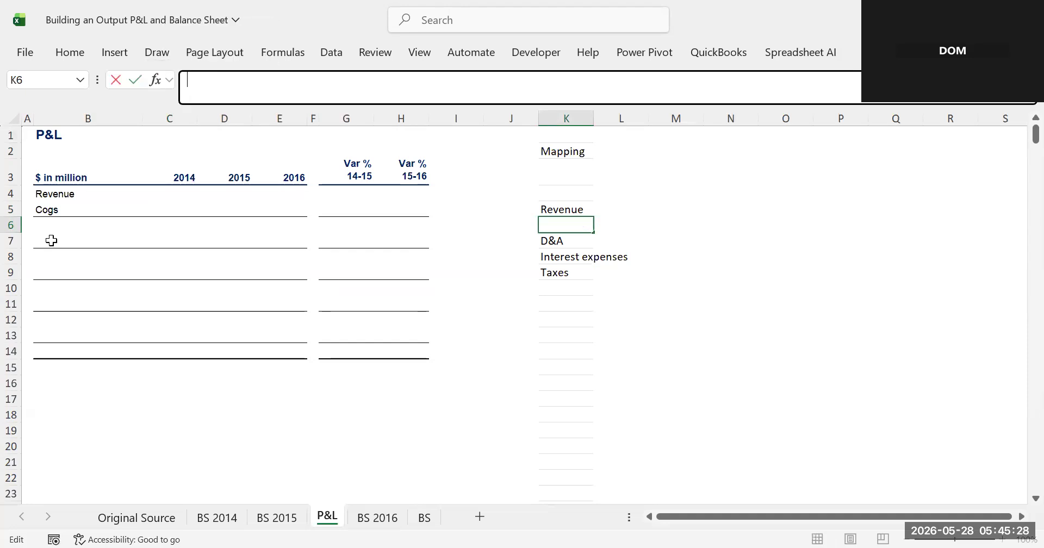
click(51, 240)
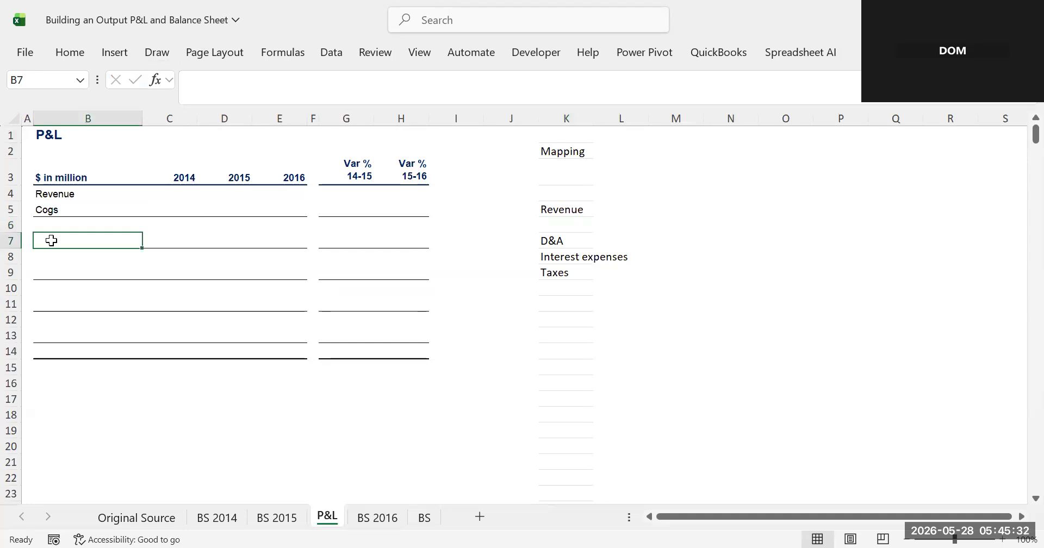
key(ctrl+v)
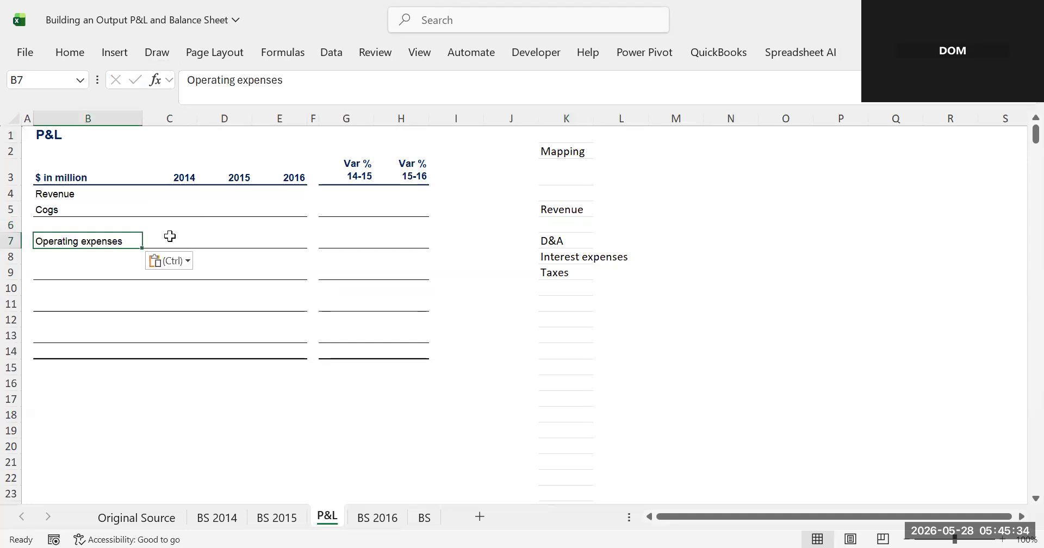
- Enter the subtotal label Gross Profit in cell B6
click(51, 223)
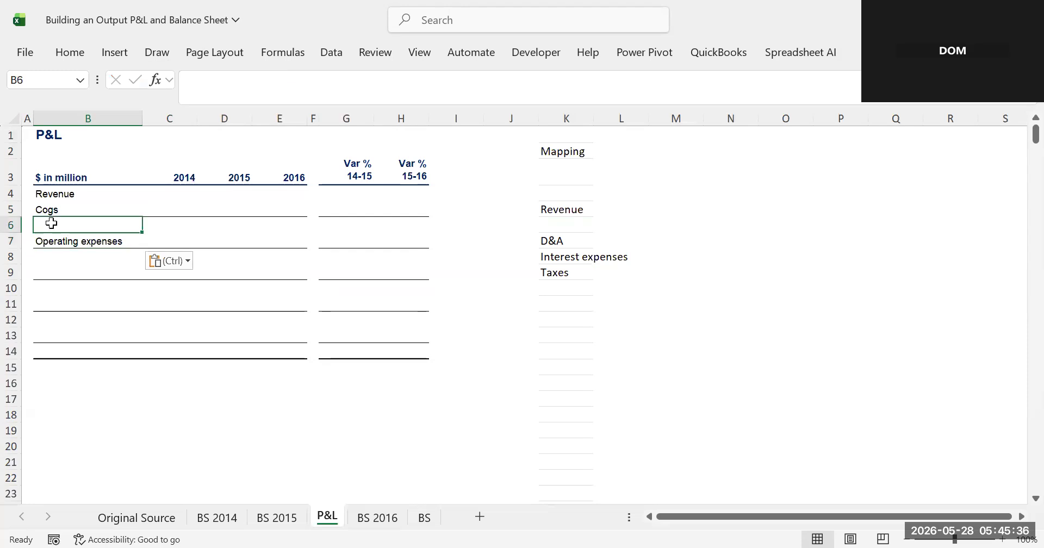
text(g)
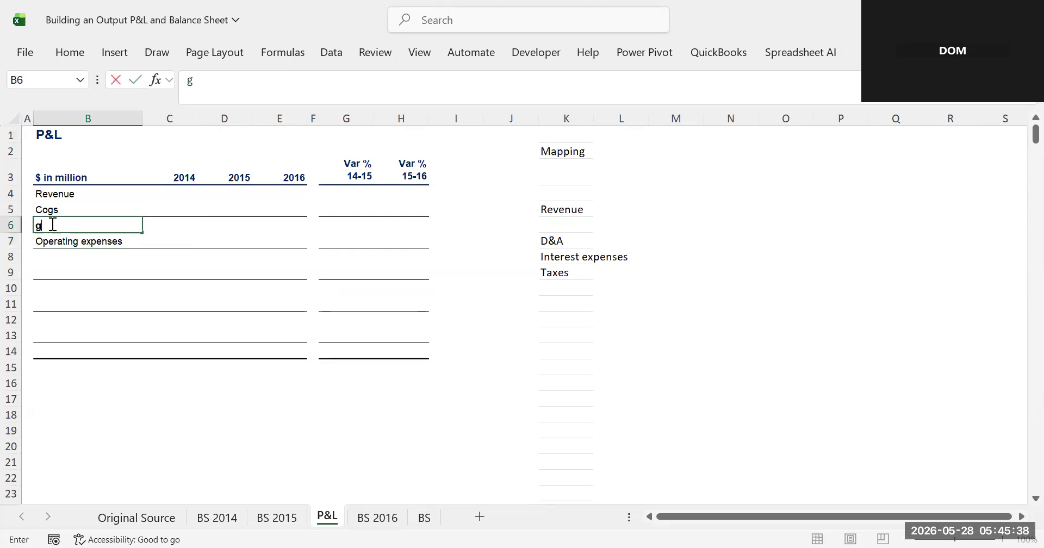
key(BackSpace)
text(Gross Pf)
key(BackSpace)
text(rofit)
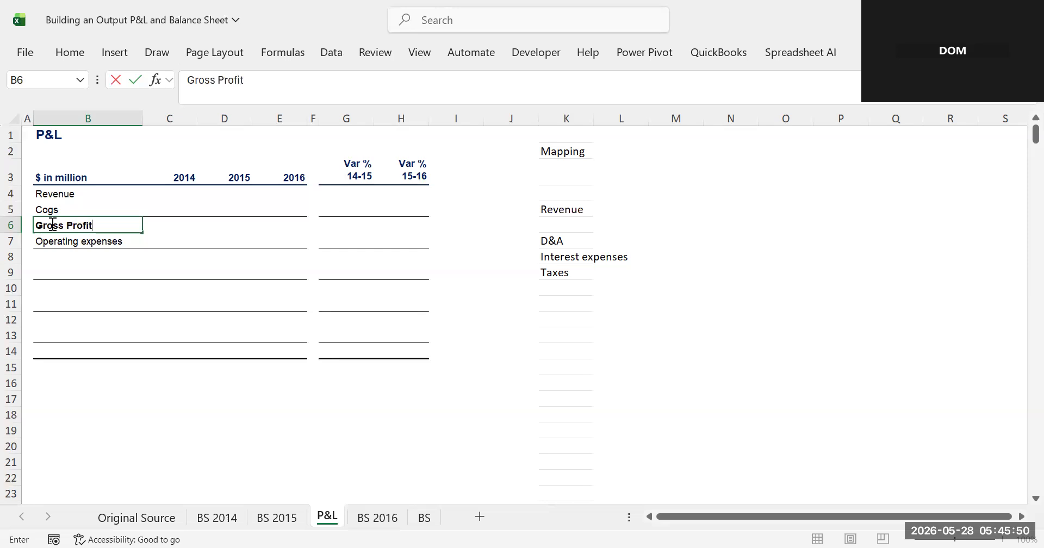
click(77, 268)
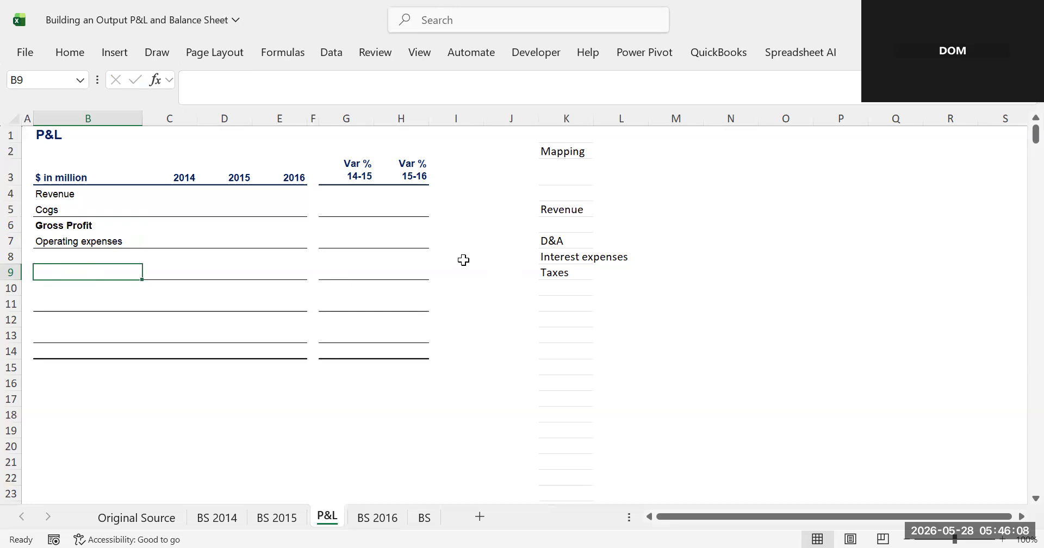
- Enter the subtotal label EBDITA in cell B8
click(107, 239)
click(79, 224)
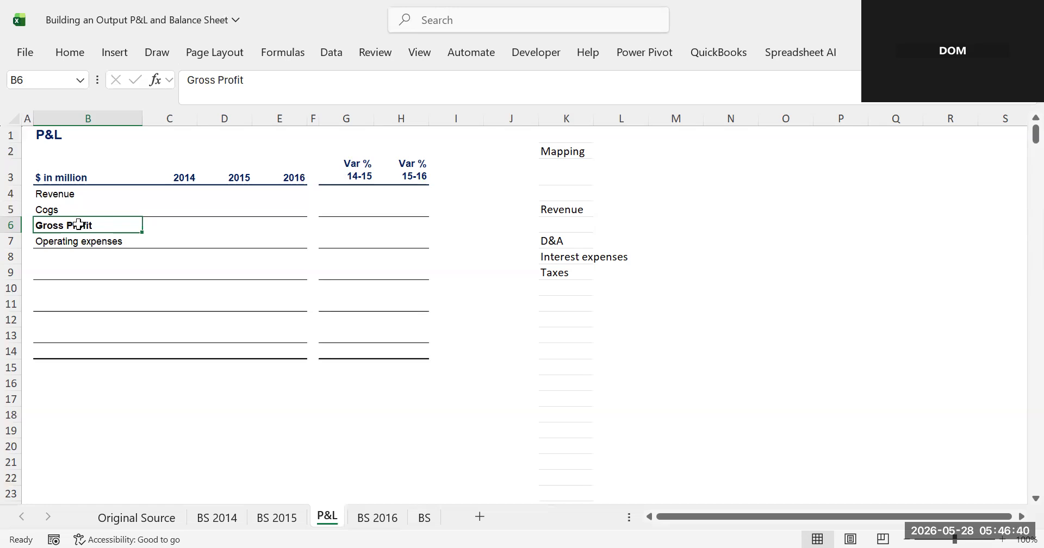
click(61, 252)
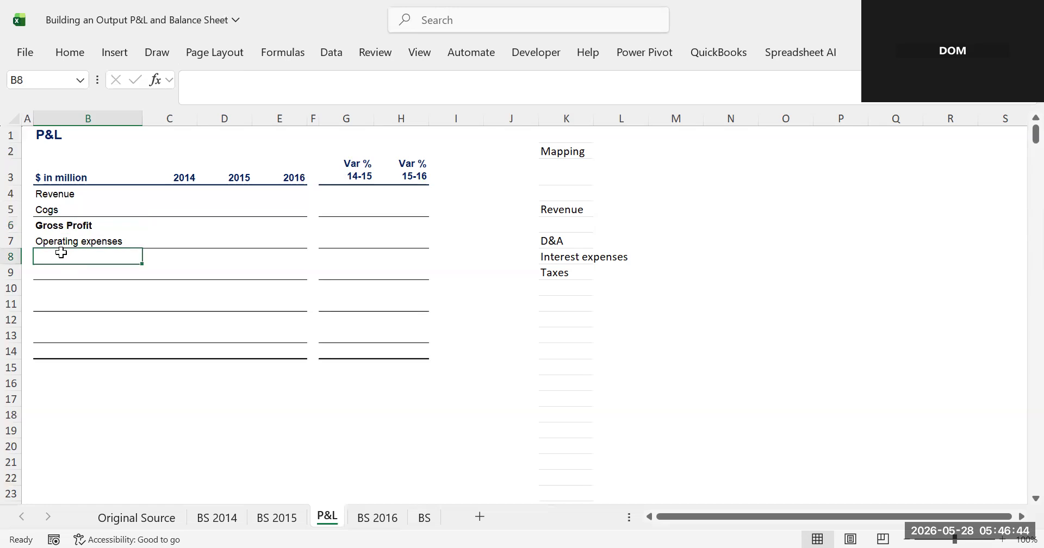
text(EB)
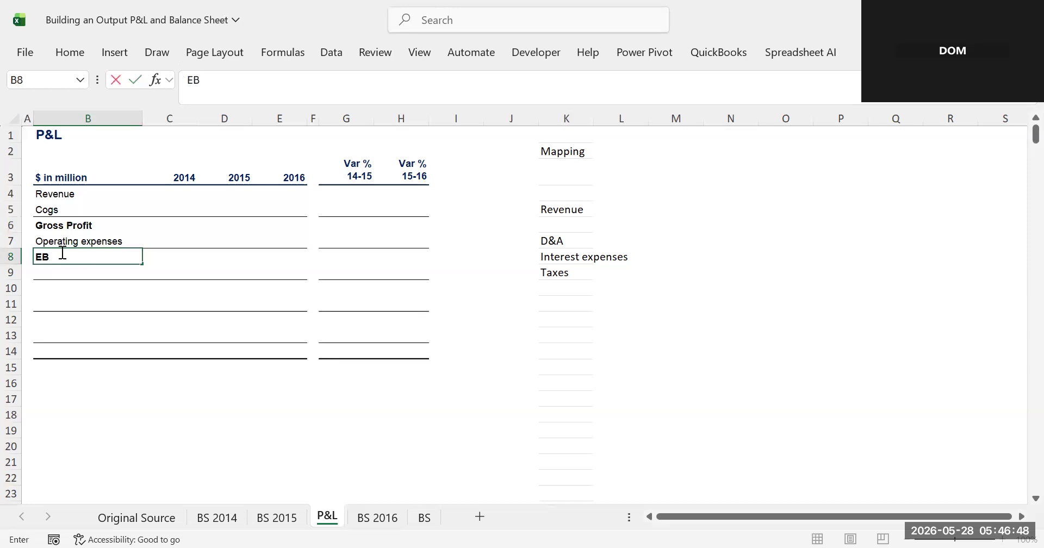
text(DITA)
click(146, 267)
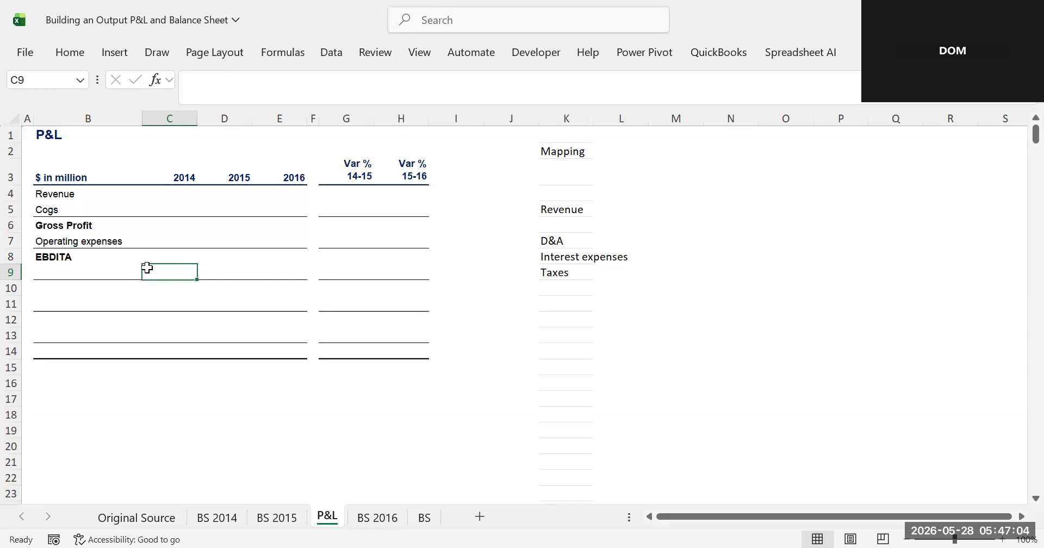
- Move the D&A label from the unique list into cell B9
click(552, 245)
drag(269, 95, 156, 63)
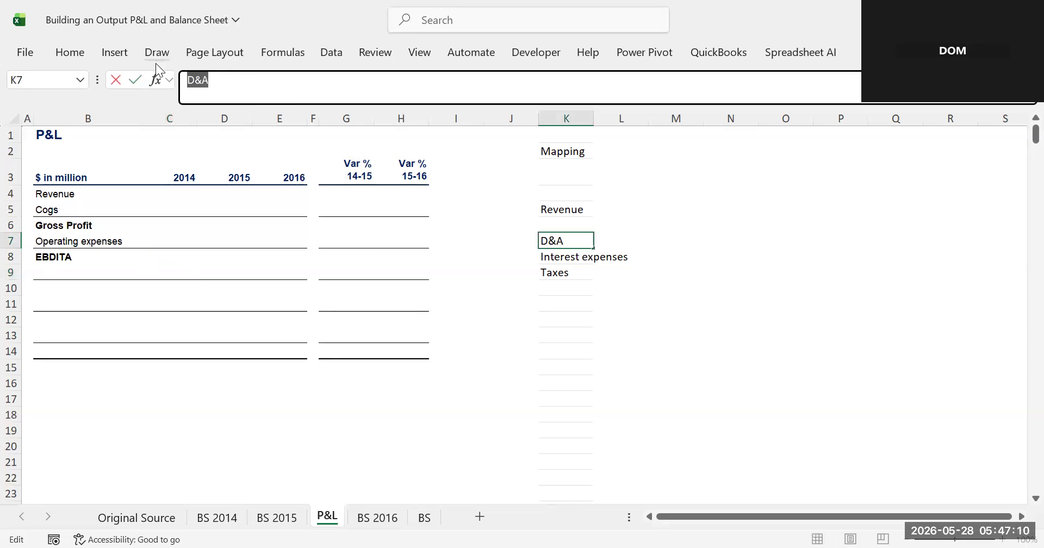
key(ctrl+x)
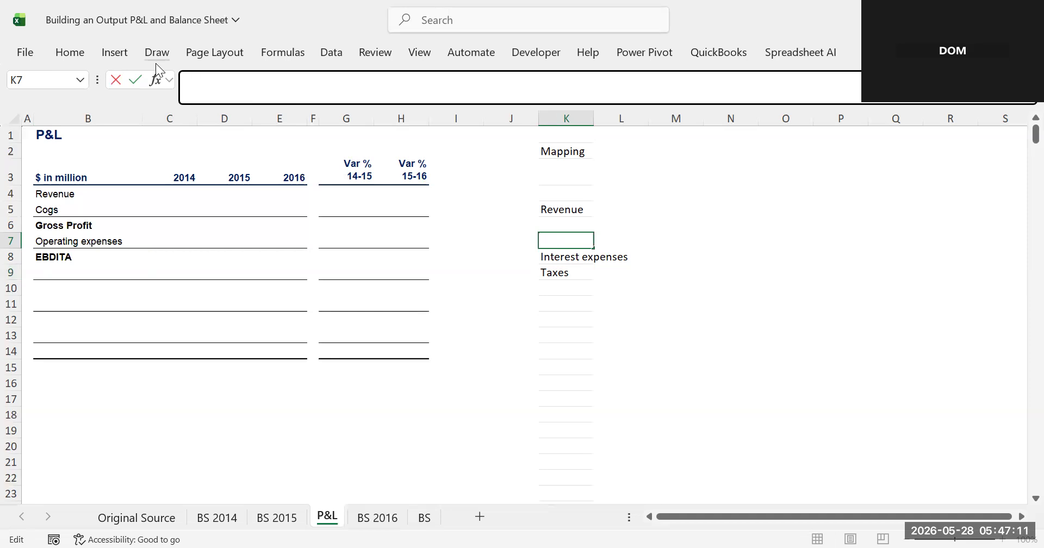
click(45, 268)
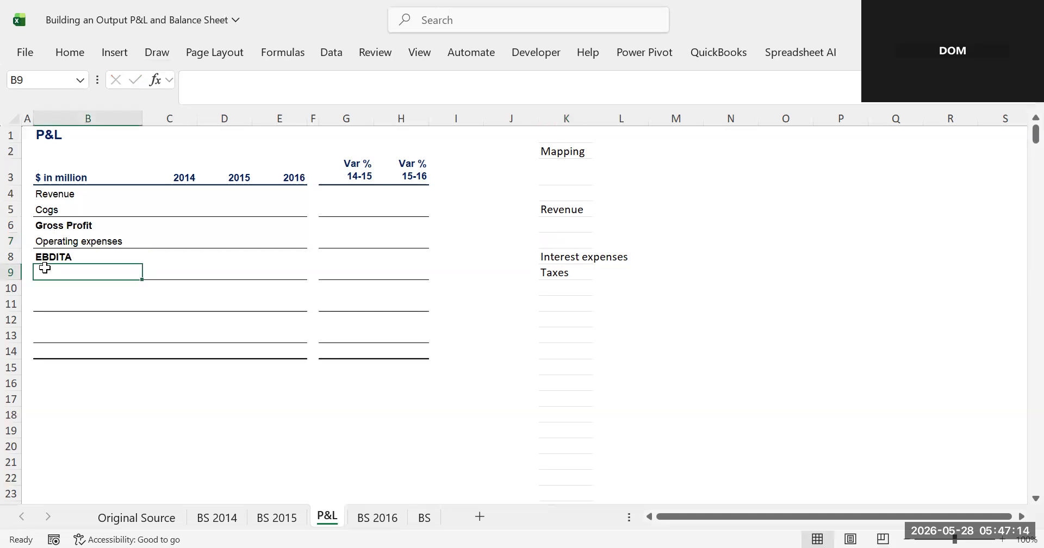
key(ctrl+v)
- Enter the subtotal label EBITA in cell B10
click(56, 289)
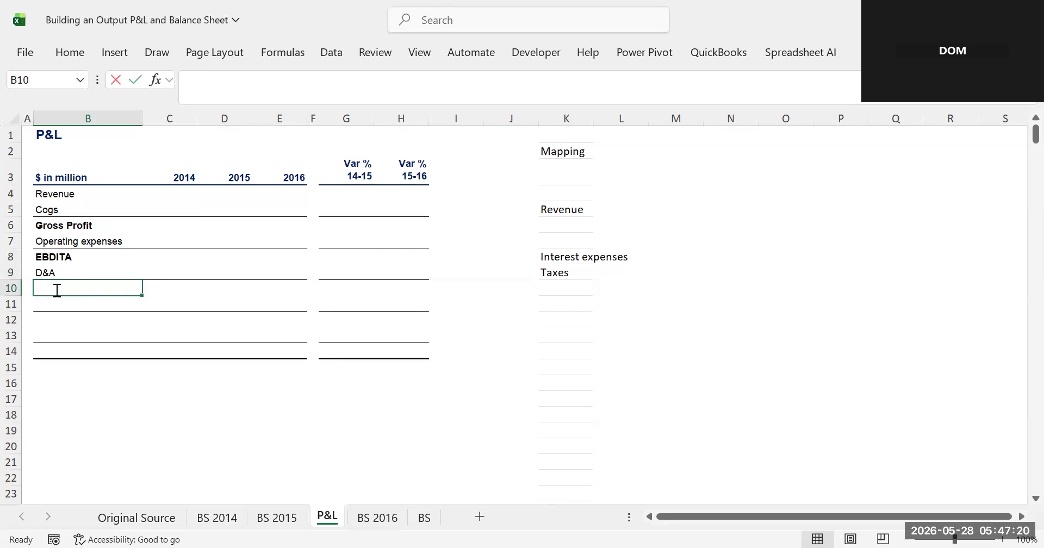
text(e)
key(BackSpace)
key(BackSpace)
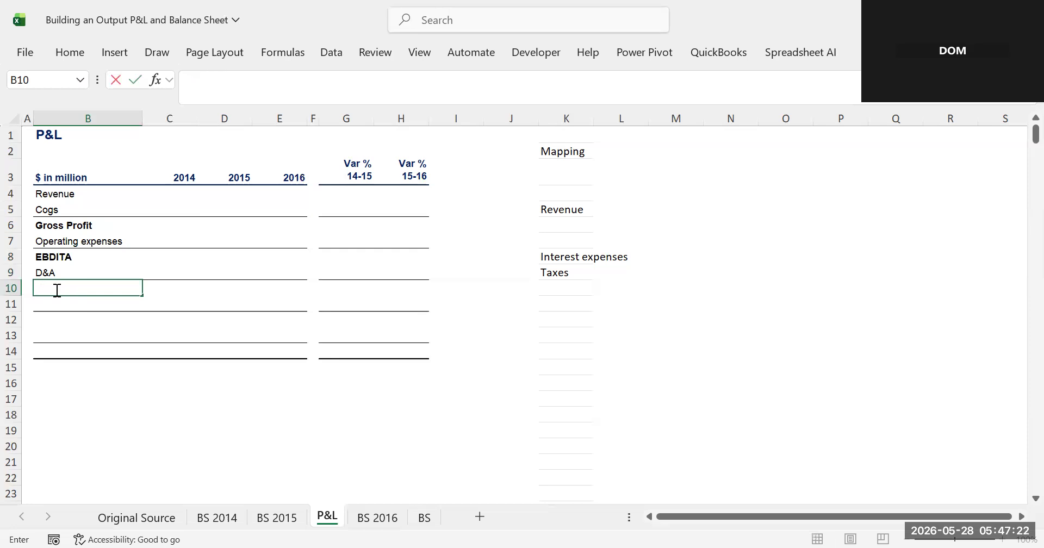
text(ebITA)
click(51, 316)
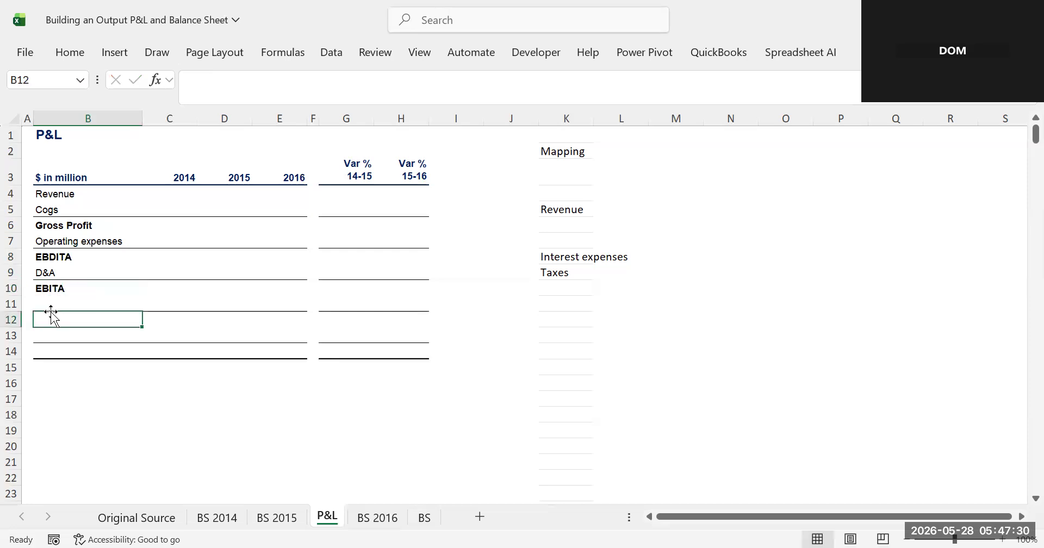
- Move the Interest expenses label from the unique list into cell B11
click(563, 257)
drag(289, 79, 167, 87)
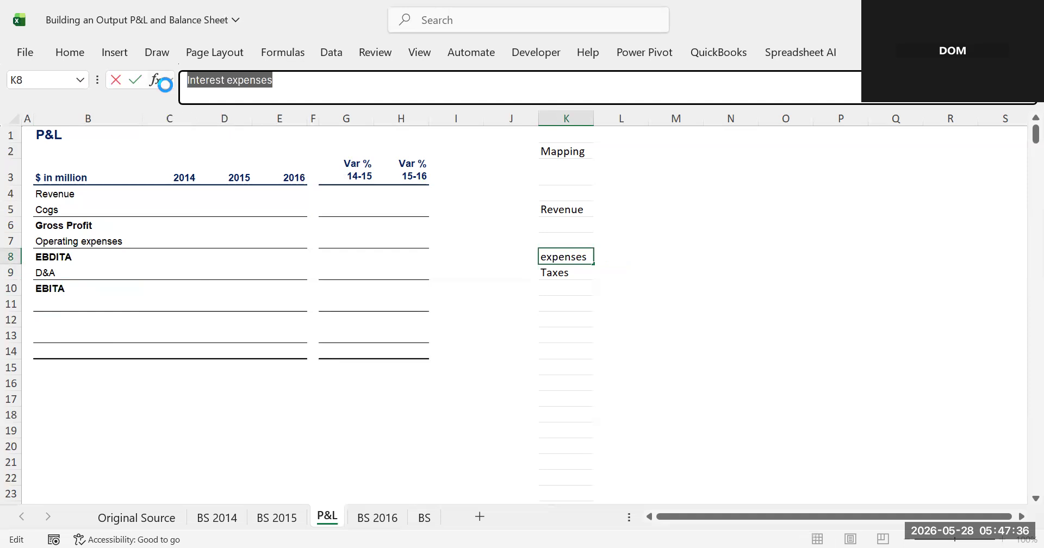
key(BackSpace)
click(49, 299)
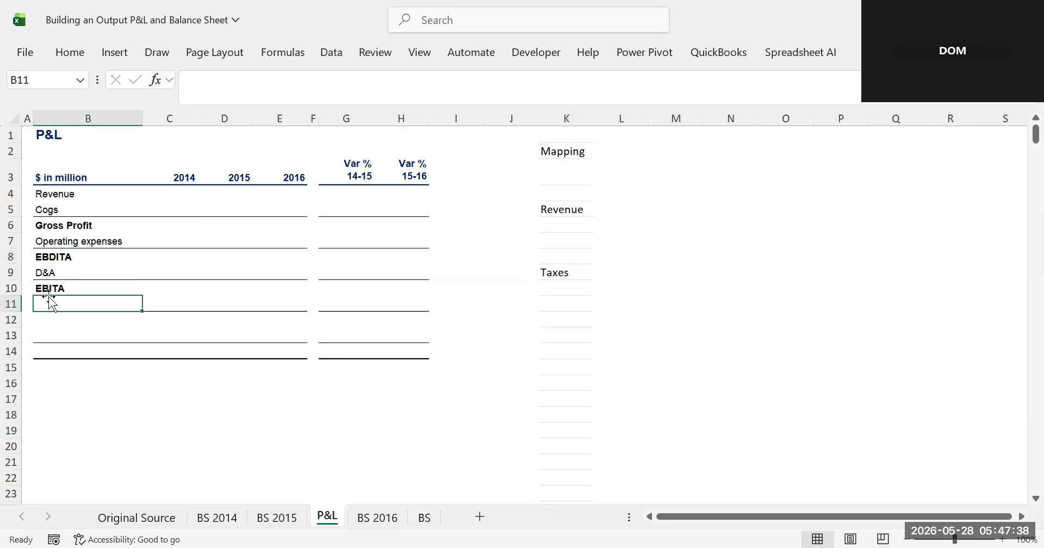
key(ctrl+v)
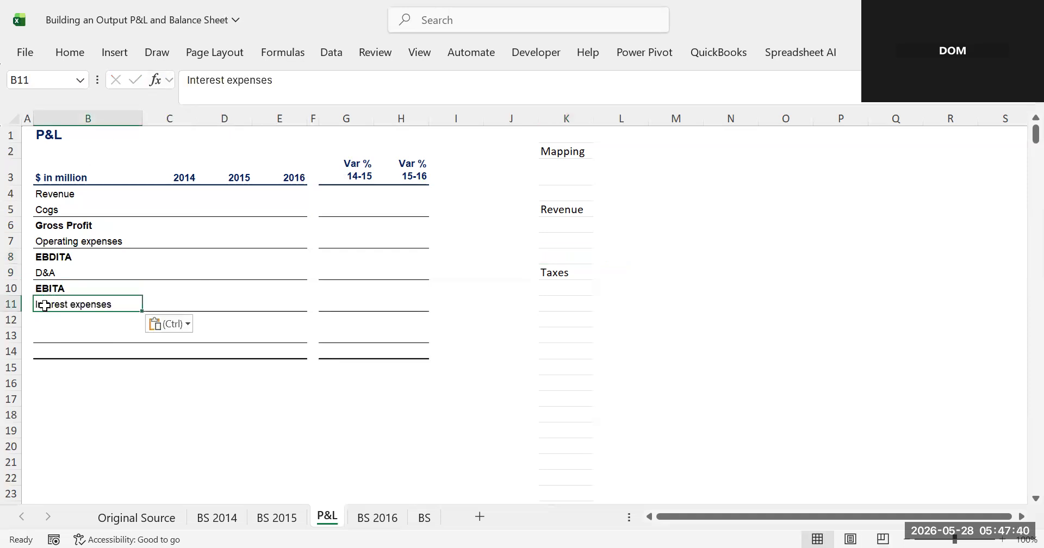
- Enter the subtotal label EBT in cell B12
click(49, 316)
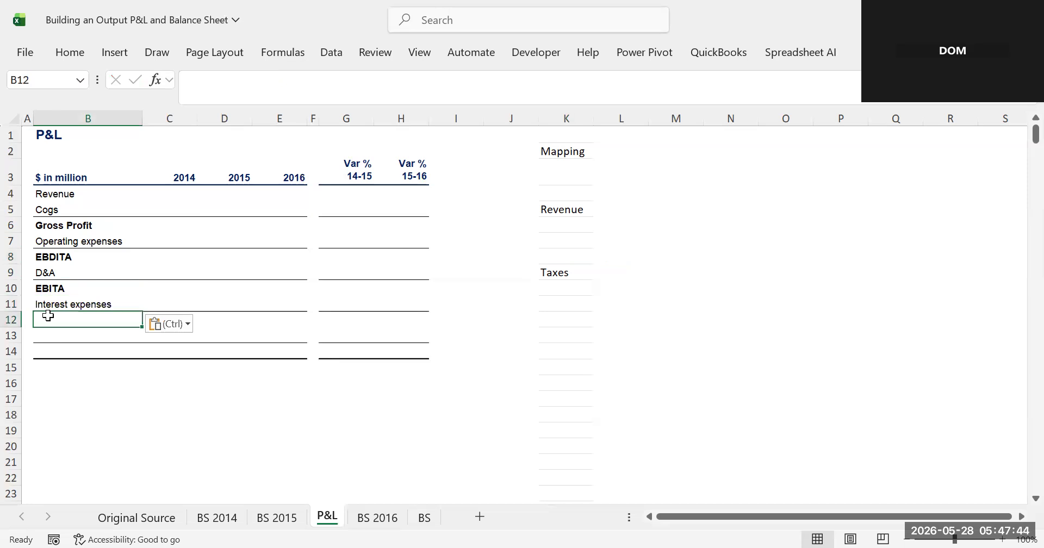
text(E)
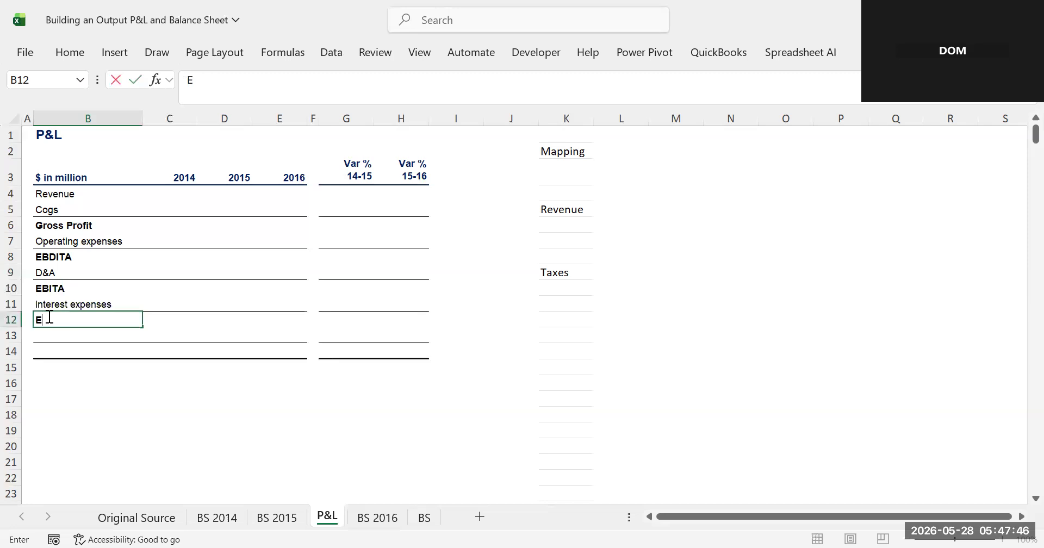
text(BT)
- Move the Taxes label from the unique list into cell B13
click(545, 269)
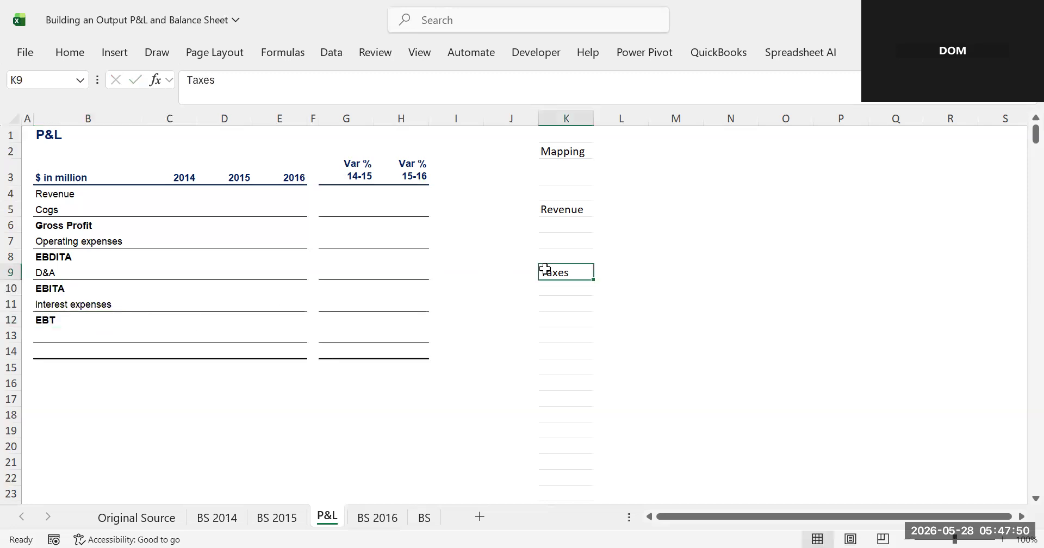
drag(223, 79, 170, 85)
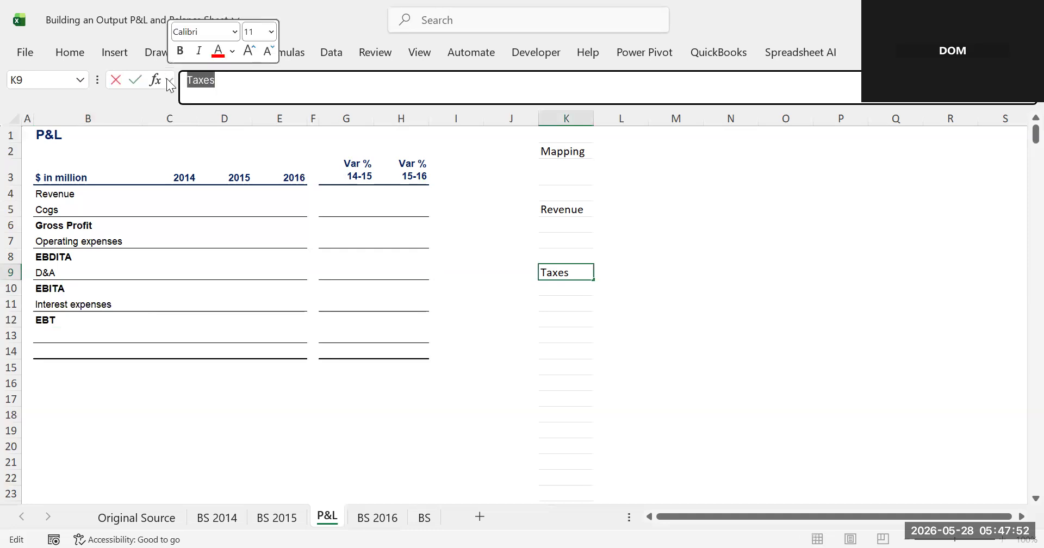
key(BackSpace)
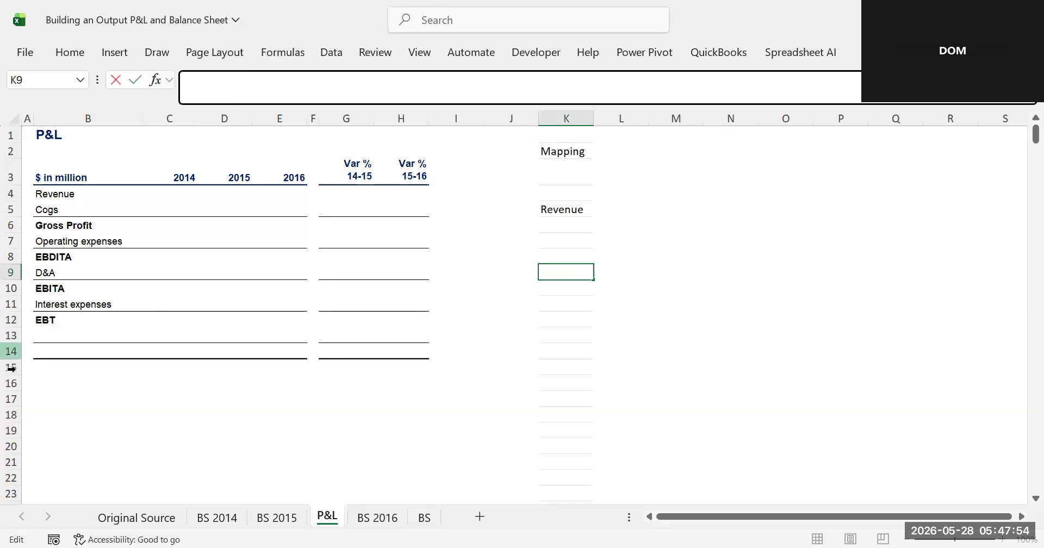
click(53, 337)
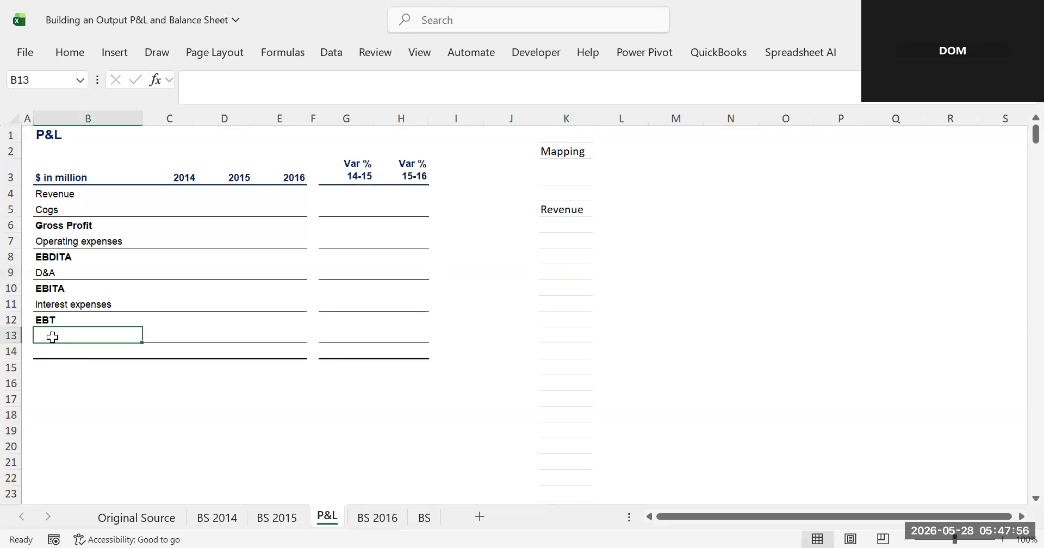
key(ctrl+v)
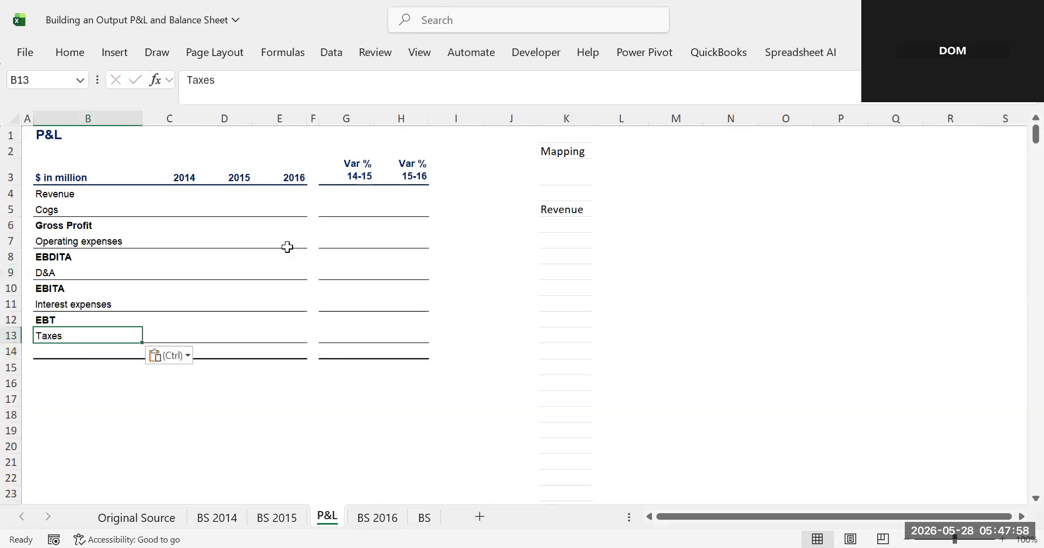
- Delete the now-empty helper column K from the P&L sheet
click(576, 113)
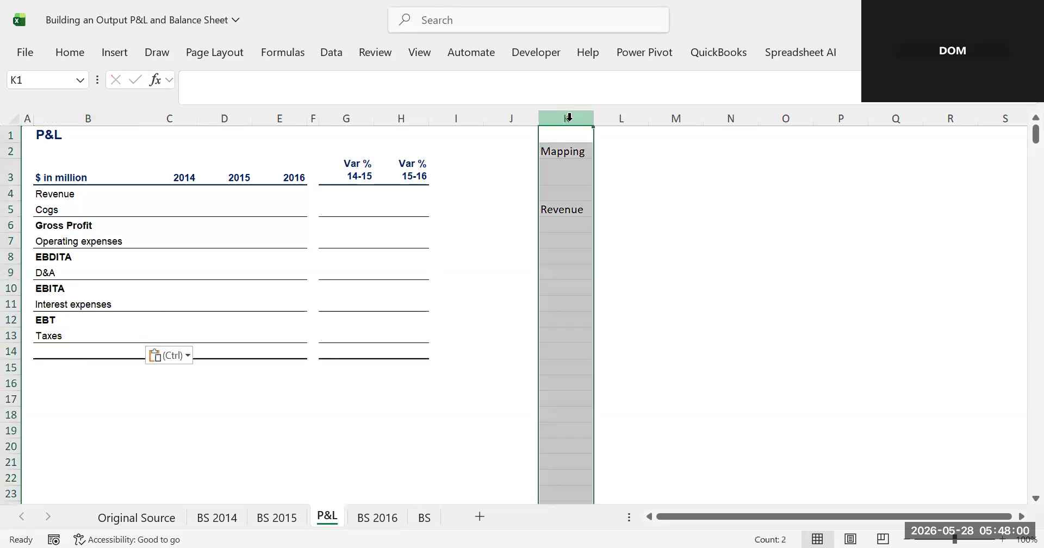
right_click(573, 118)
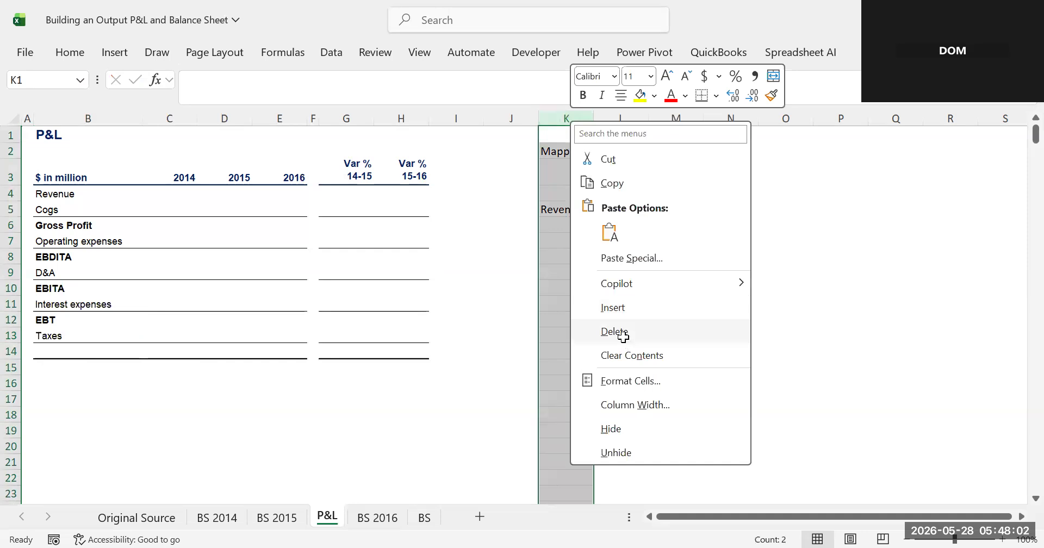
click(623, 338)
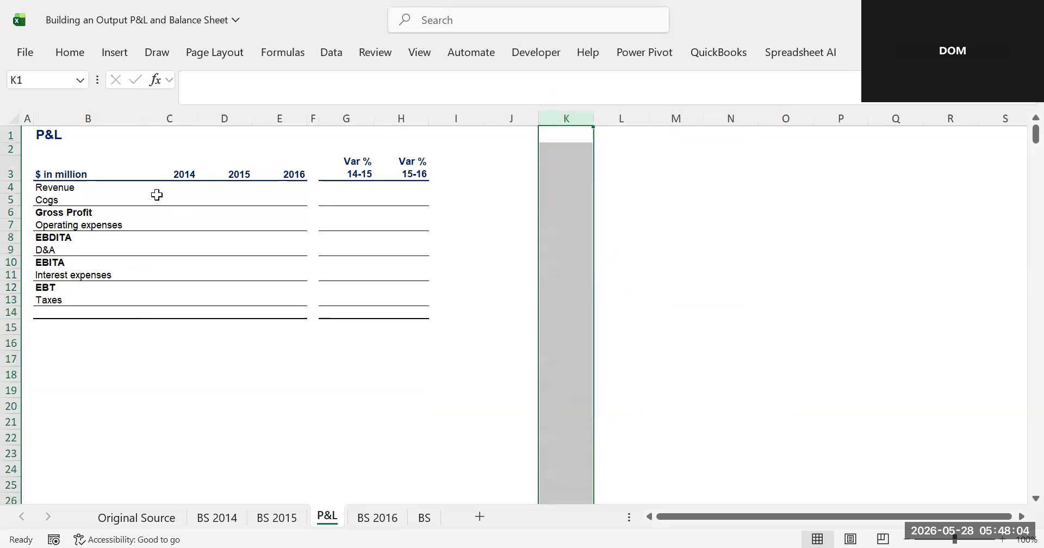
- Select the P&L line labels in B4:B13 to review them
click(60, 197)
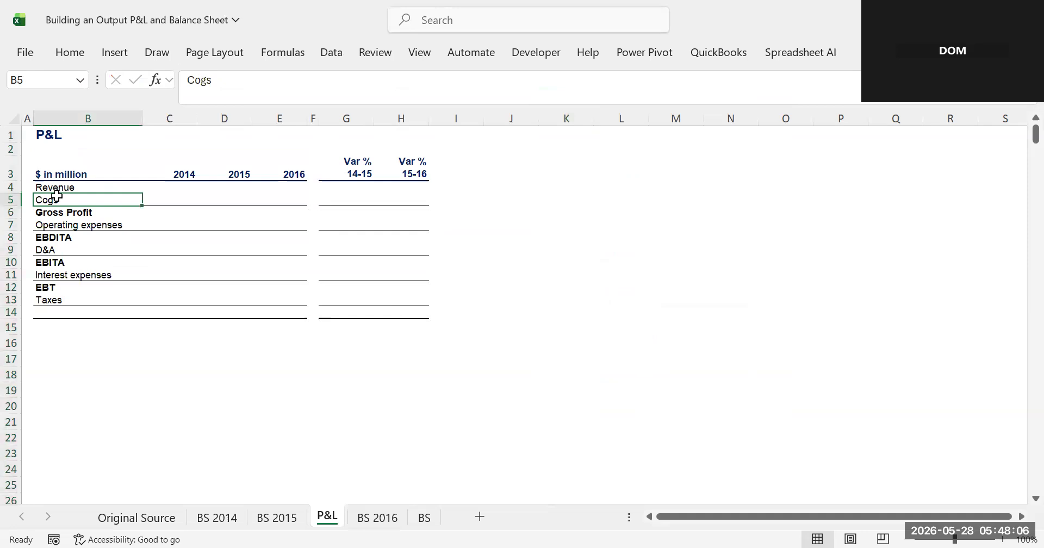
drag(59, 188, 62, 300)
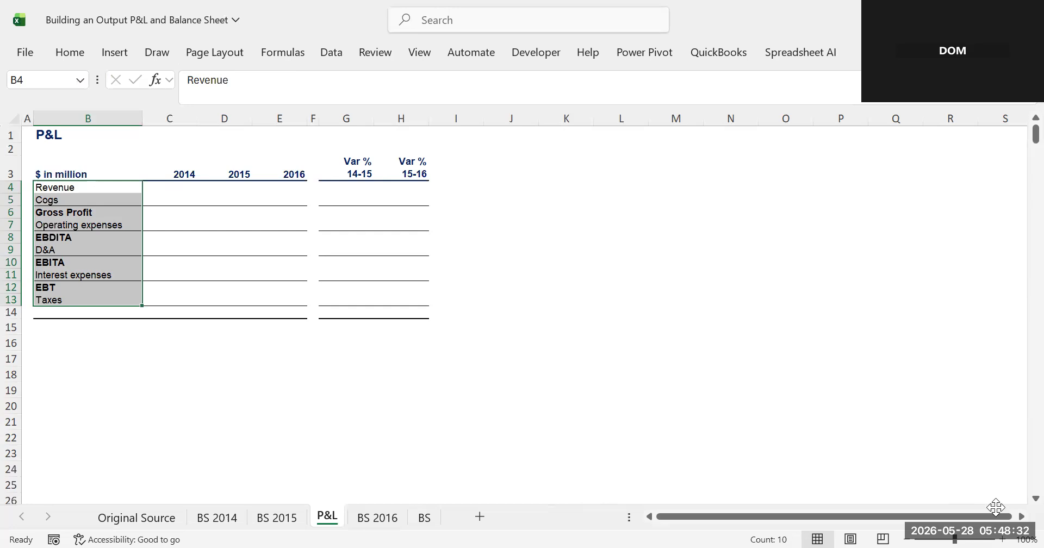
click(631, 392)
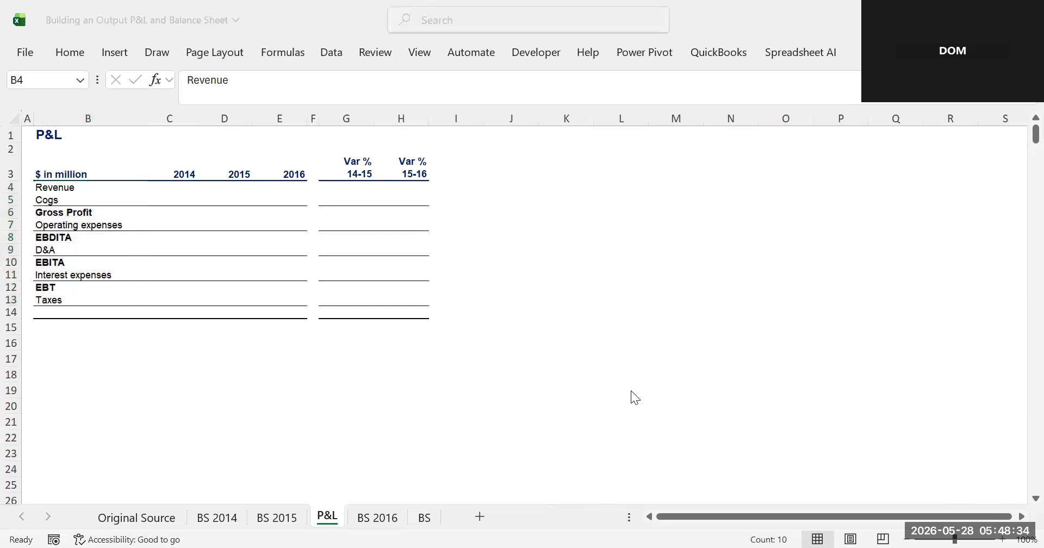
- Enter a SUM formula over Revenue and Cogs (C4:C5) in C6 for Gross Profit and fill it across to 2016
click(107, 316)
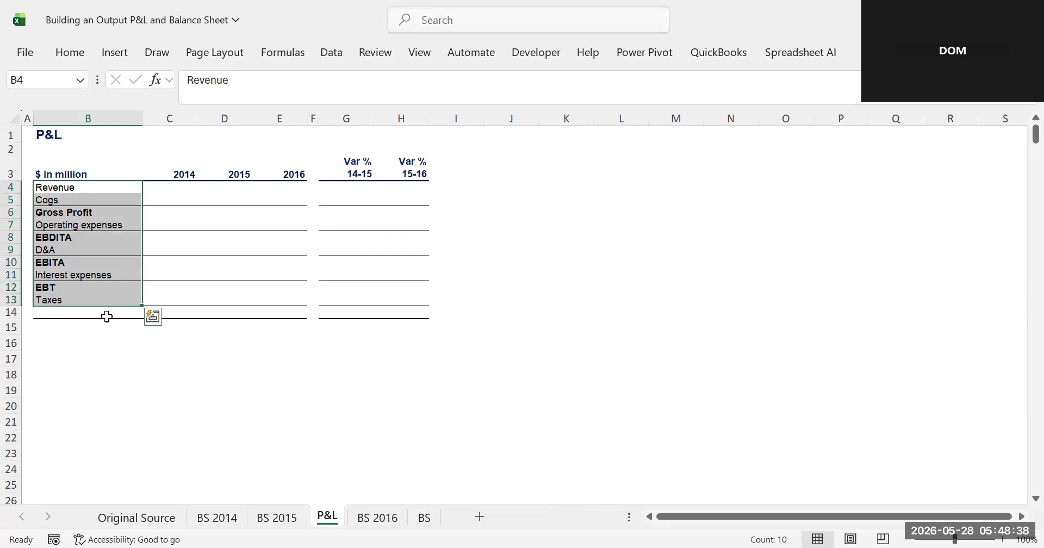
click(172, 208)
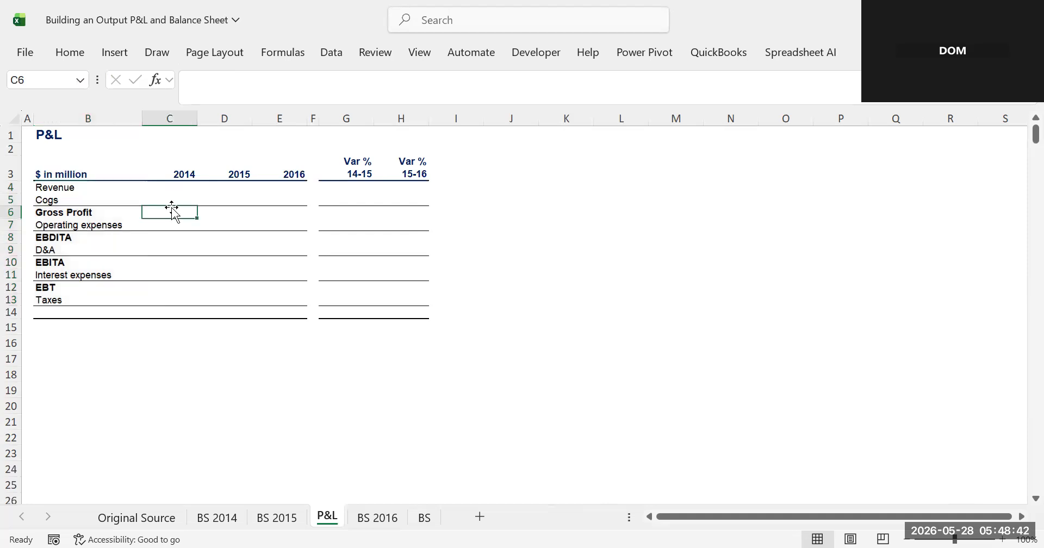
text(=)
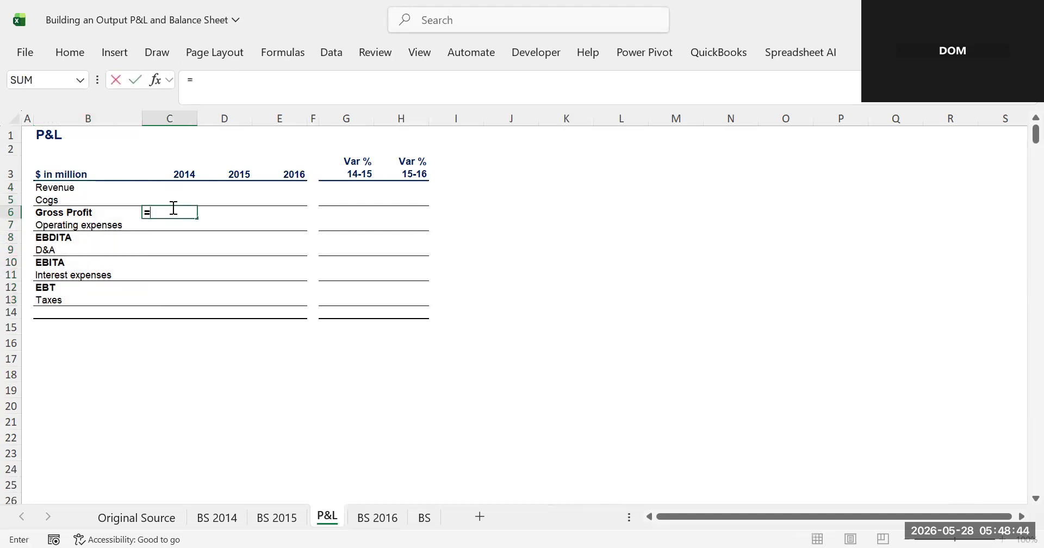
text(S)
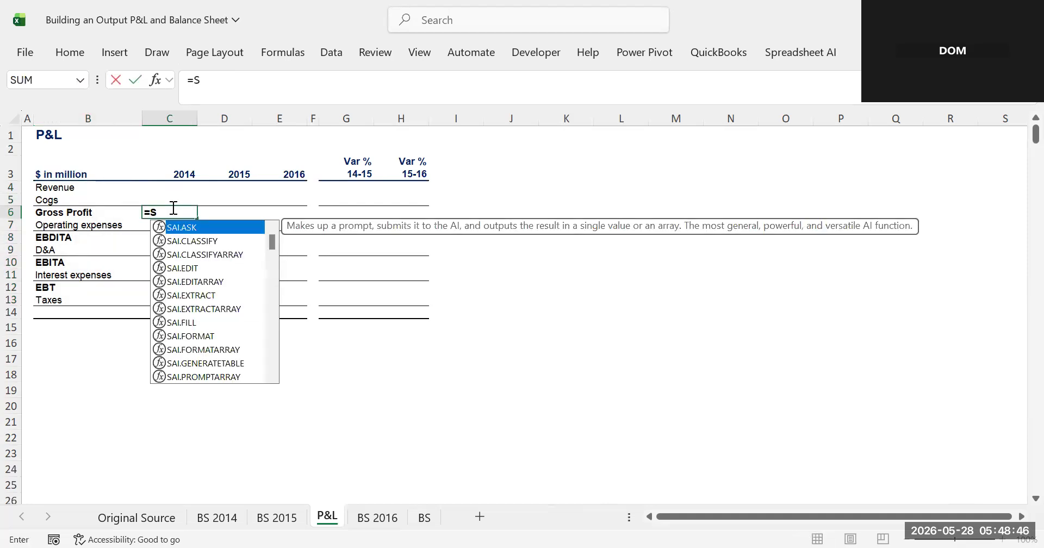
text(UM)
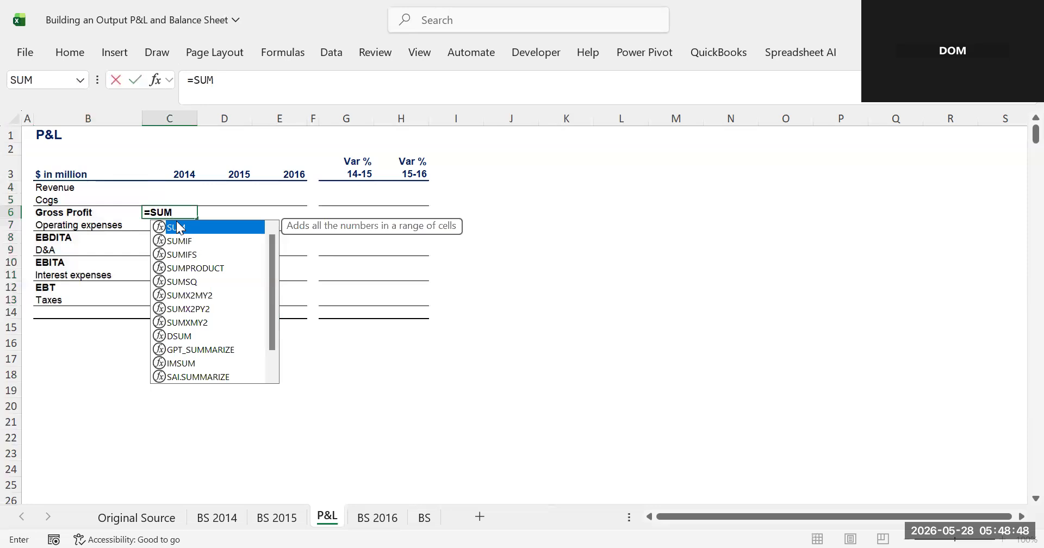
text(()
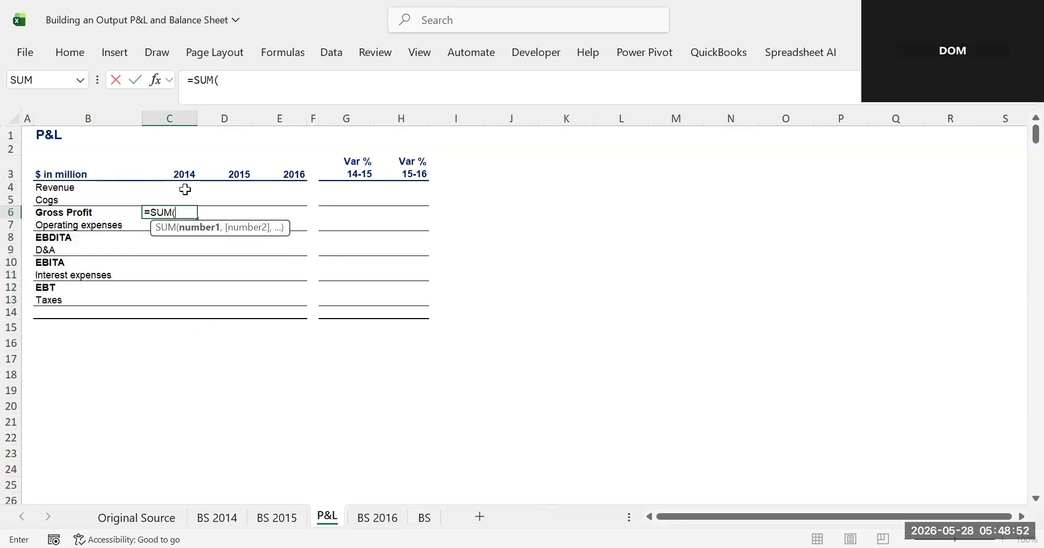
drag(186, 189, 182, 204)
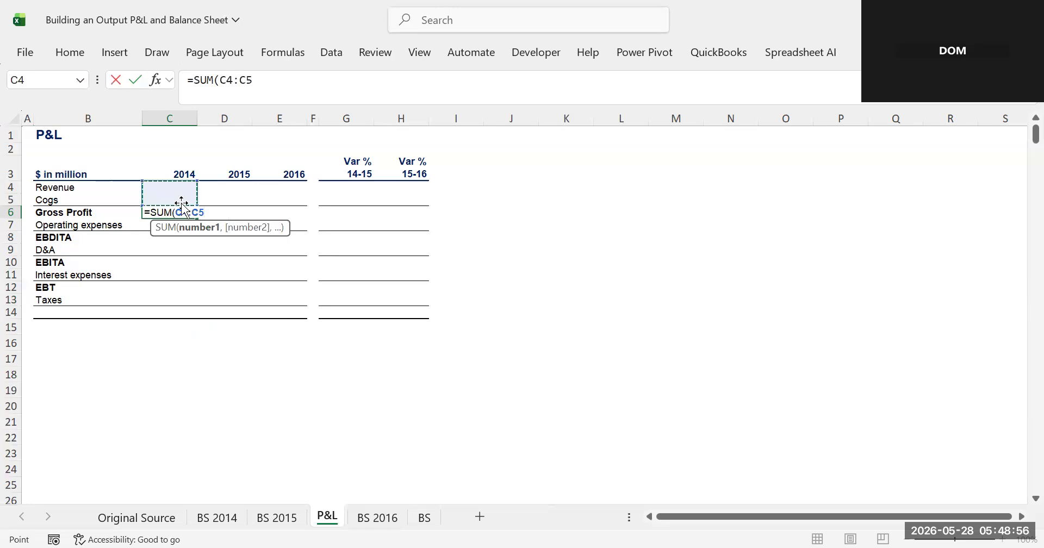
key(Return)
drag(180, 214, 269, 208)
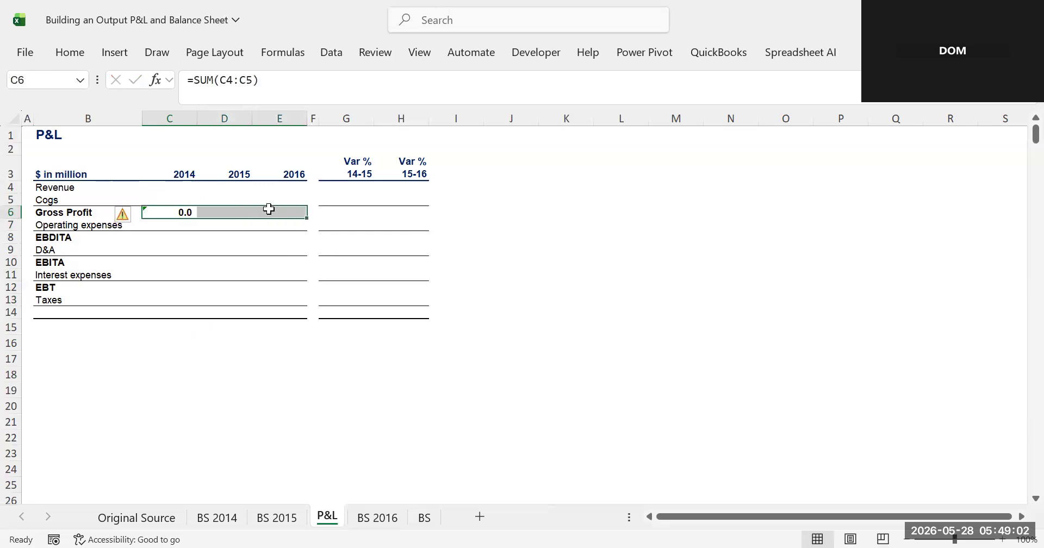
key(ctrl+r)
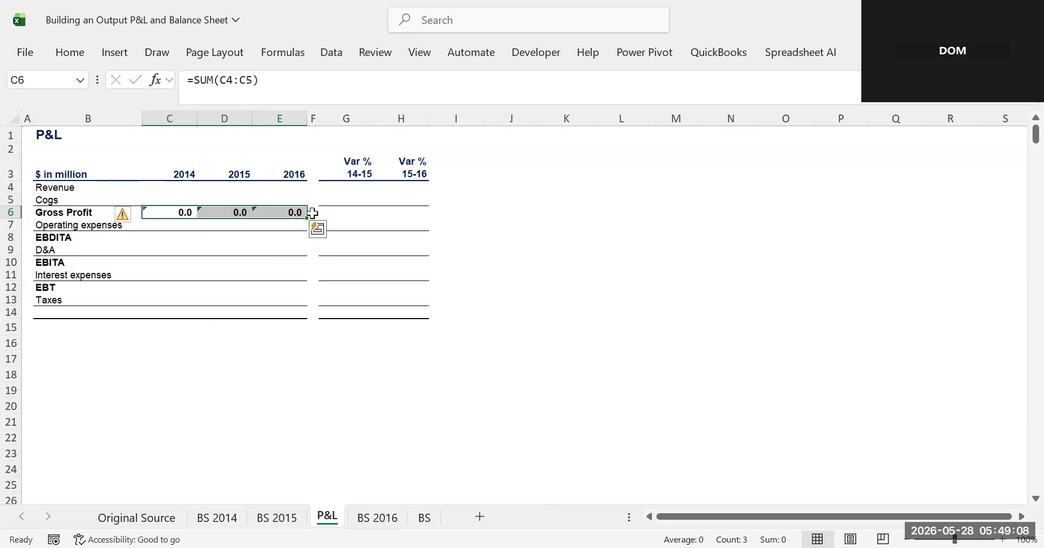
- Copy the Gross Profit formula into C8 for EBDITA and fill it right across to the Var % columns
click(187, 210)
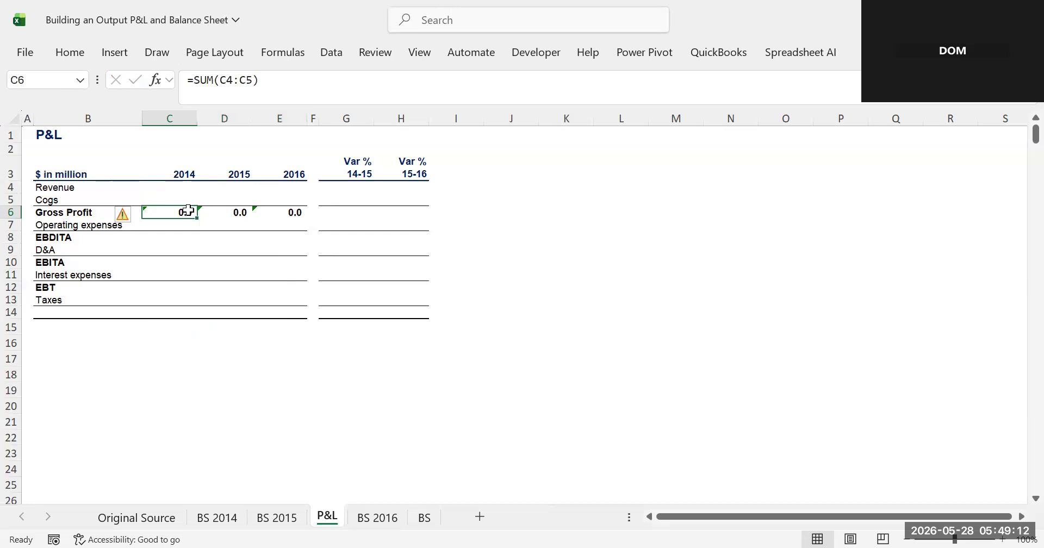
key(ctrl+c)
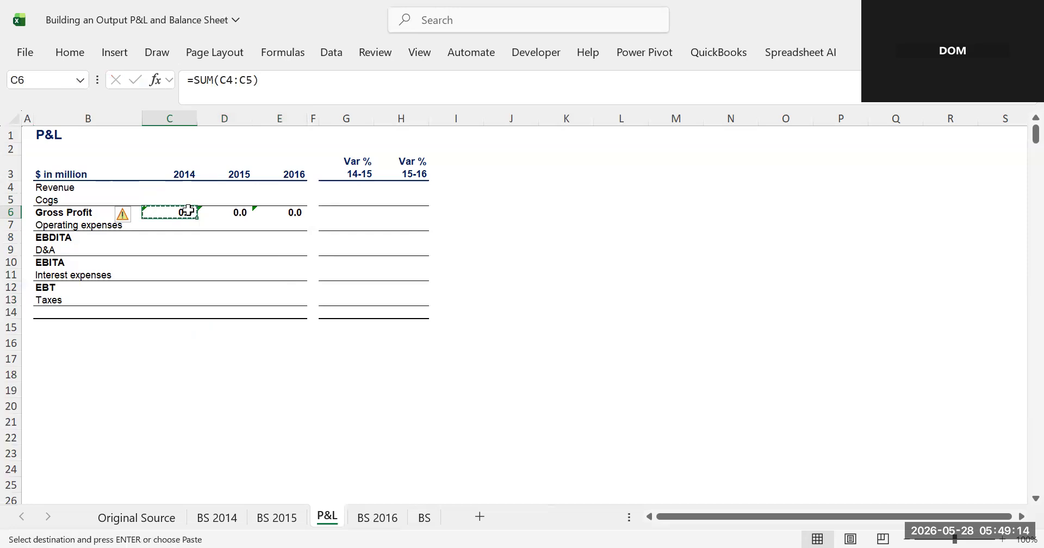
click(179, 238)
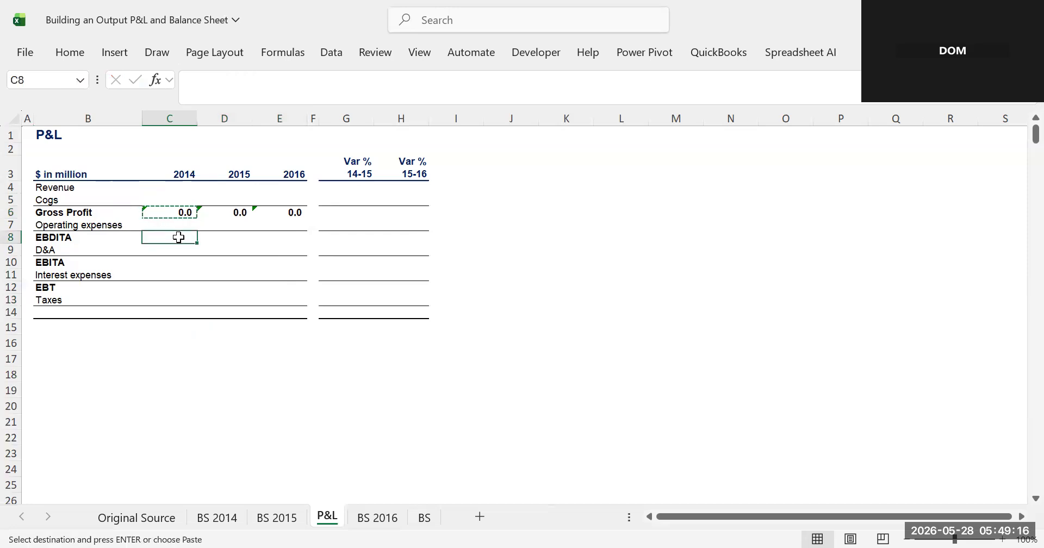
key(ctrl+v)
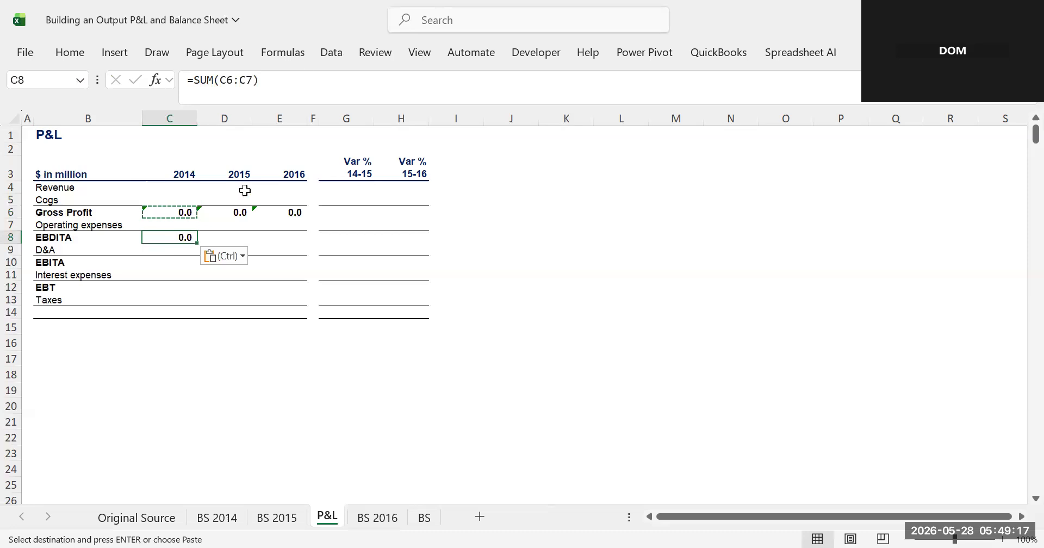
click(275, 90)
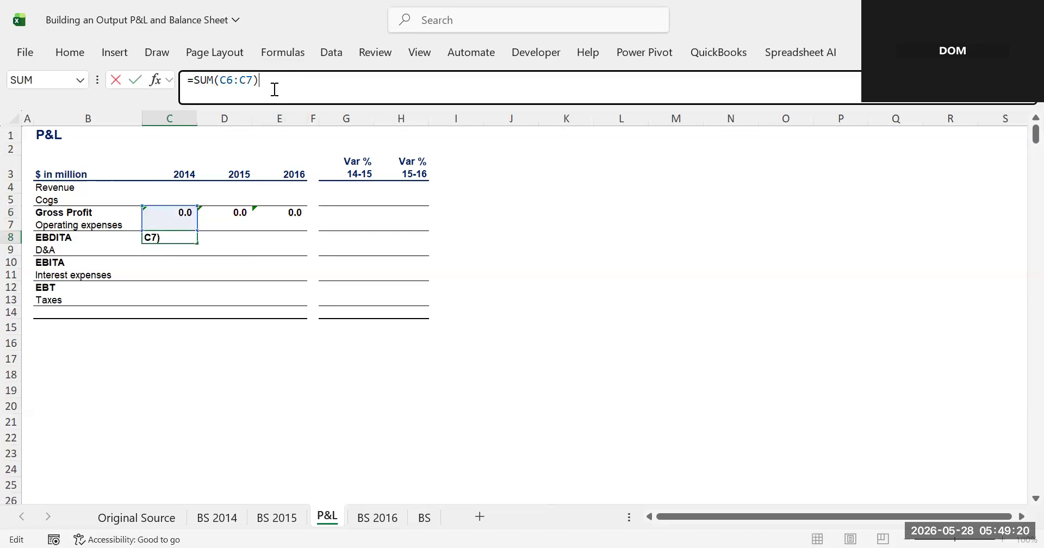
key(Return)
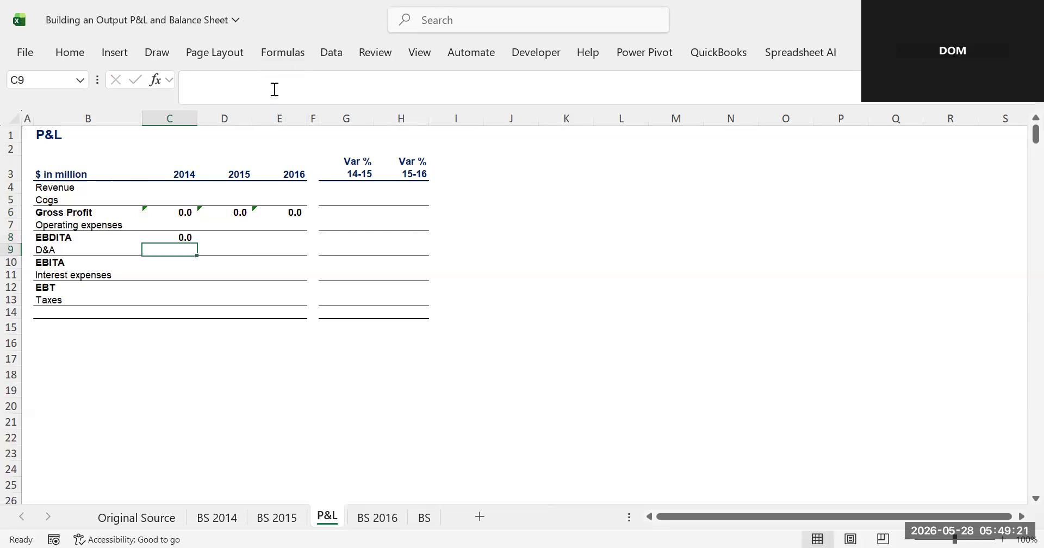
click(169, 239)
drag(168, 239, 264, 242)
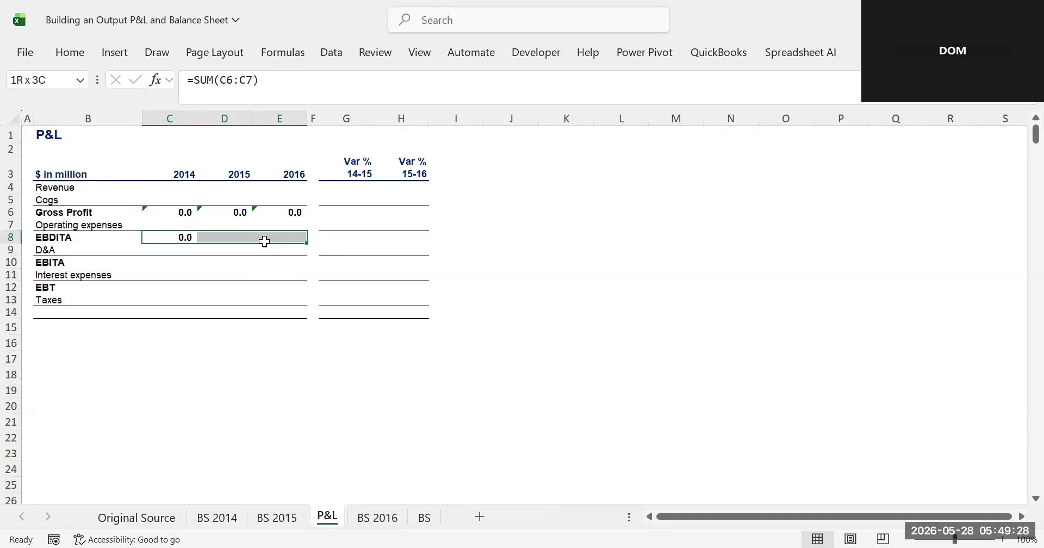
drag(264, 241, 393, 239)
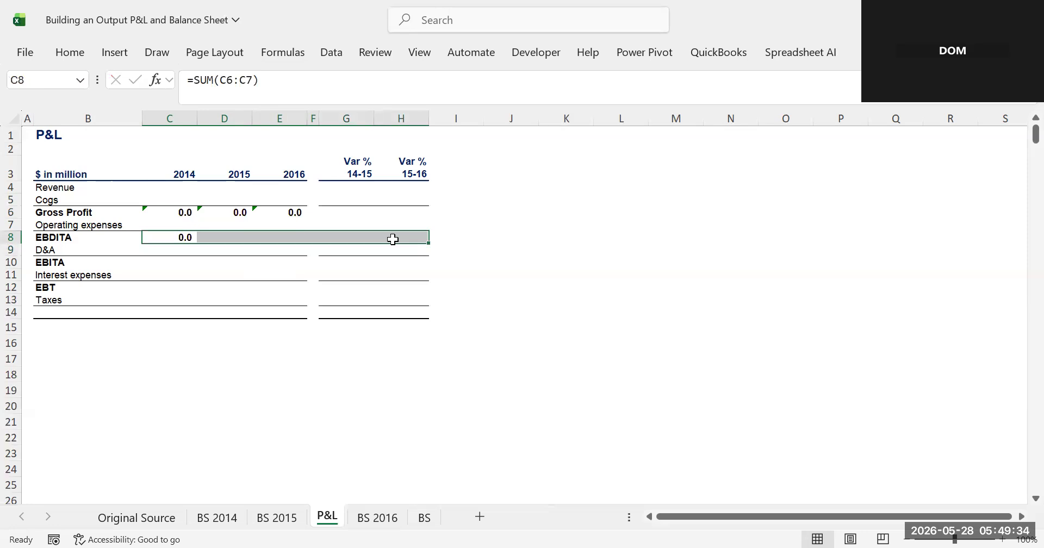
key(ctrl+r)
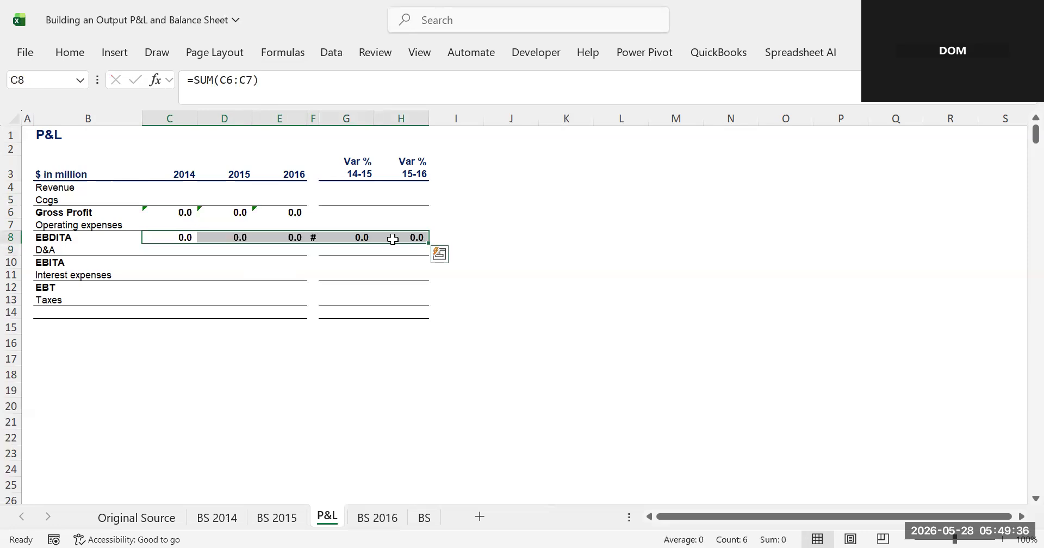
- Extend the Gross Profit formula in row 6 across to the Var % columns in G and H
click(533, 275)
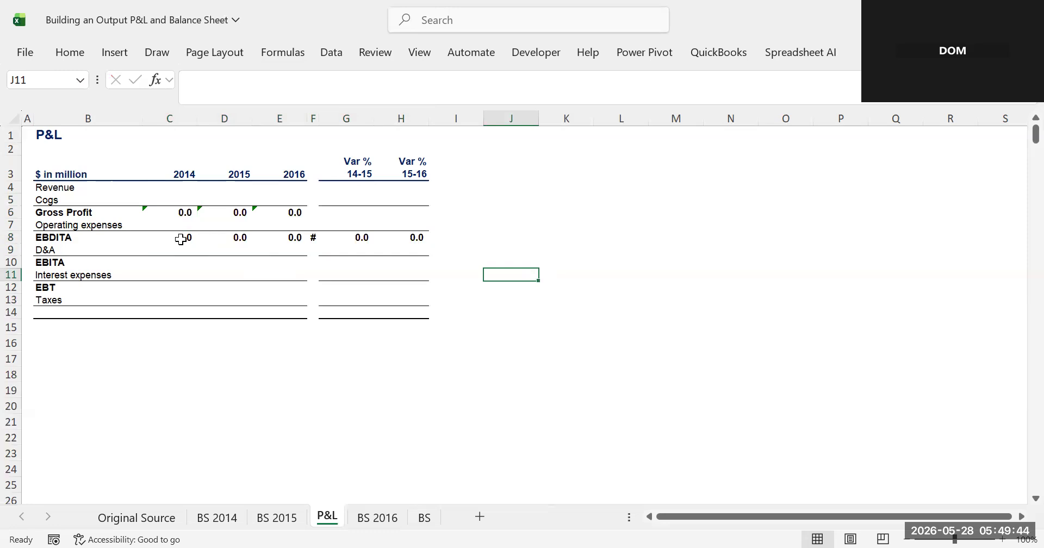
click(182, 216)
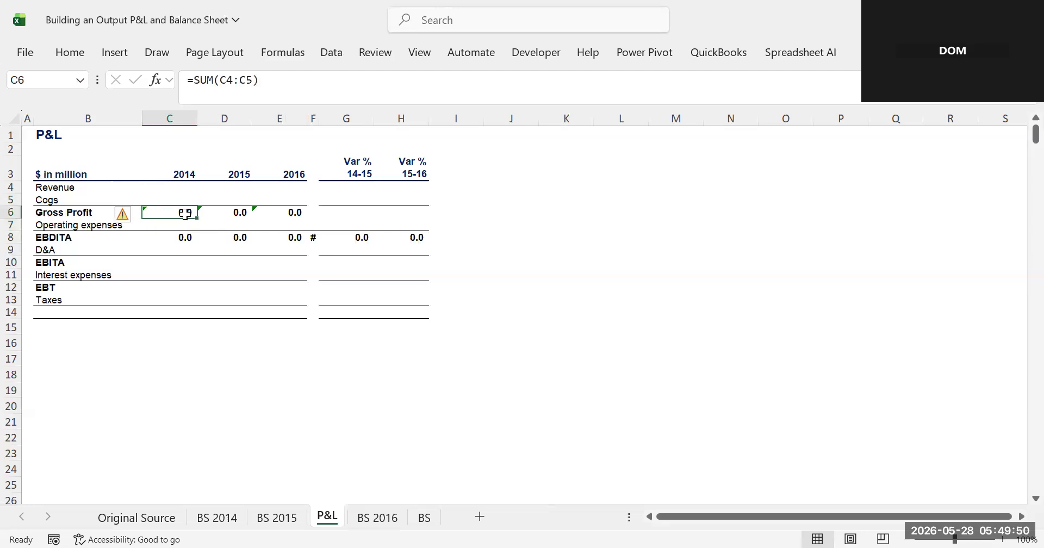
click(261, 81)
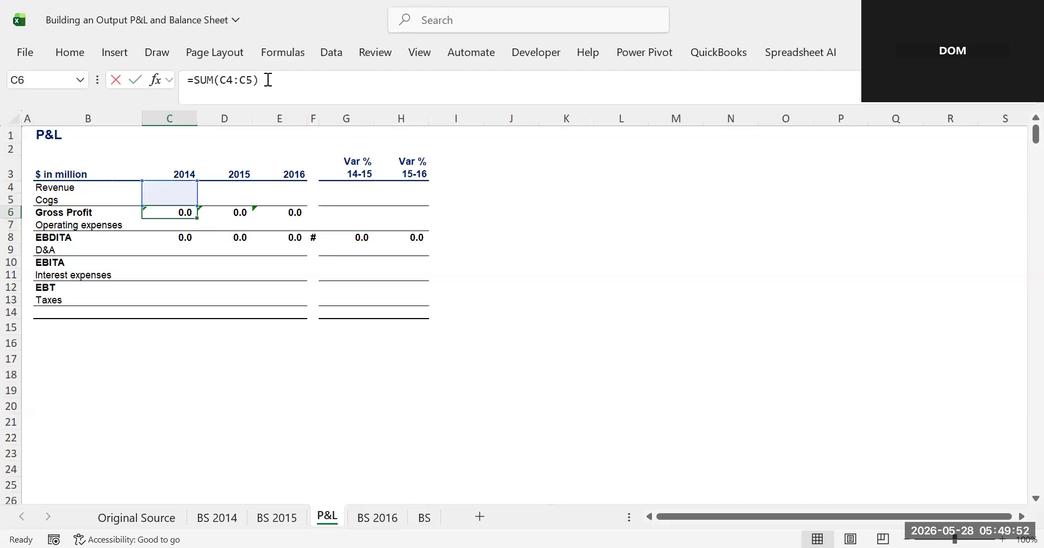
click(274, 199)
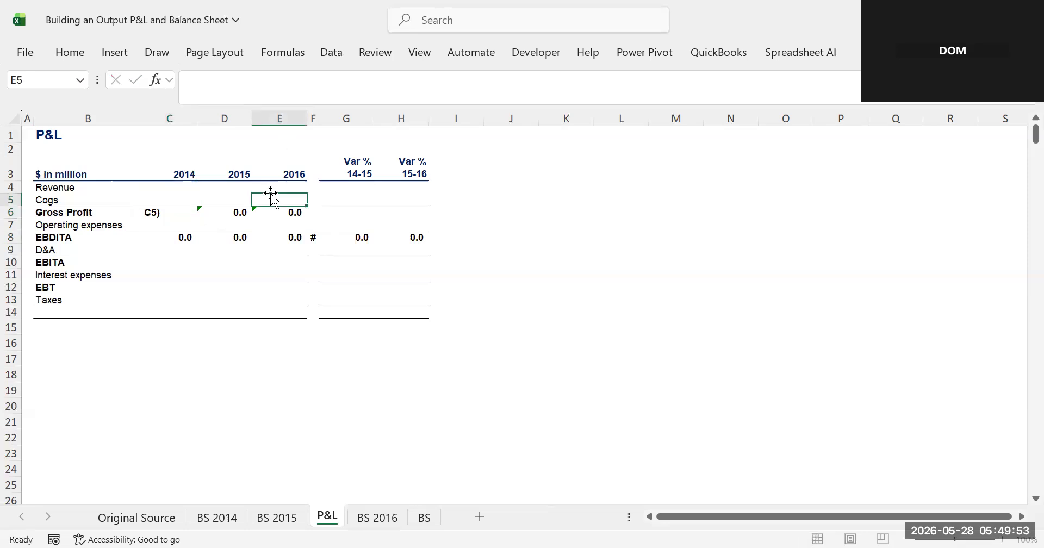
click(228, 212)
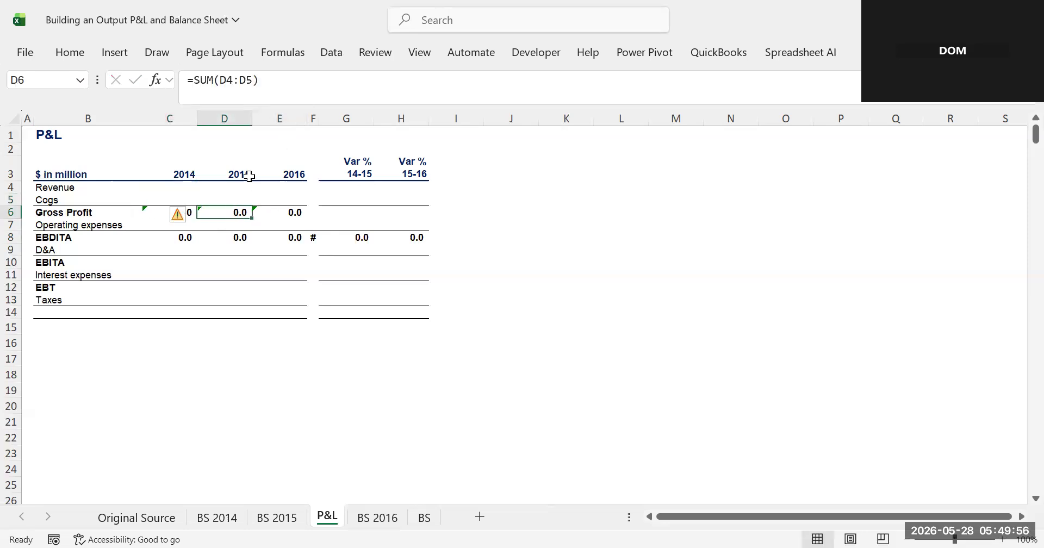
click(166, 213)
drag(198, 218, 416, 217)
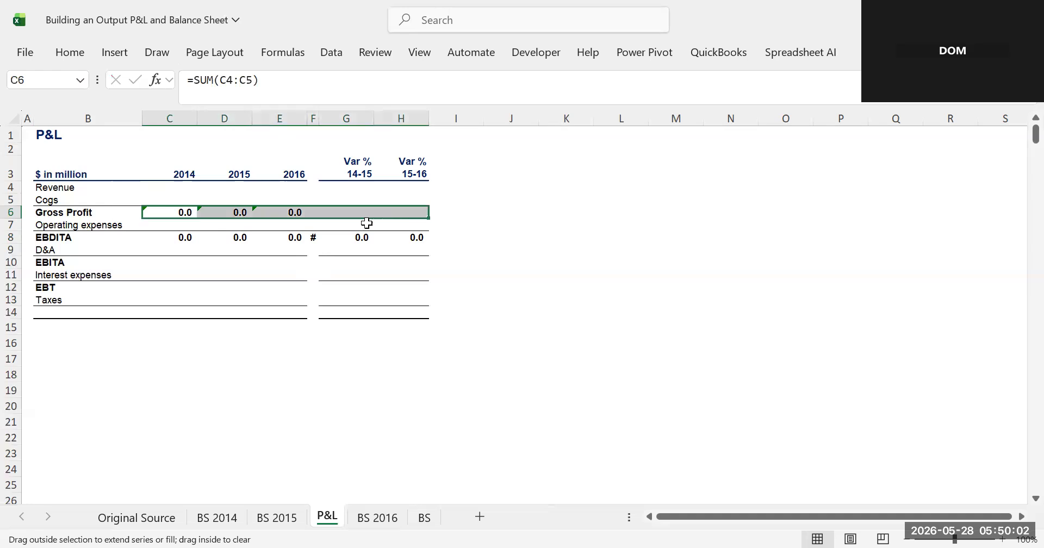
click(174, 213)
drag(302, 212, 391, 210)
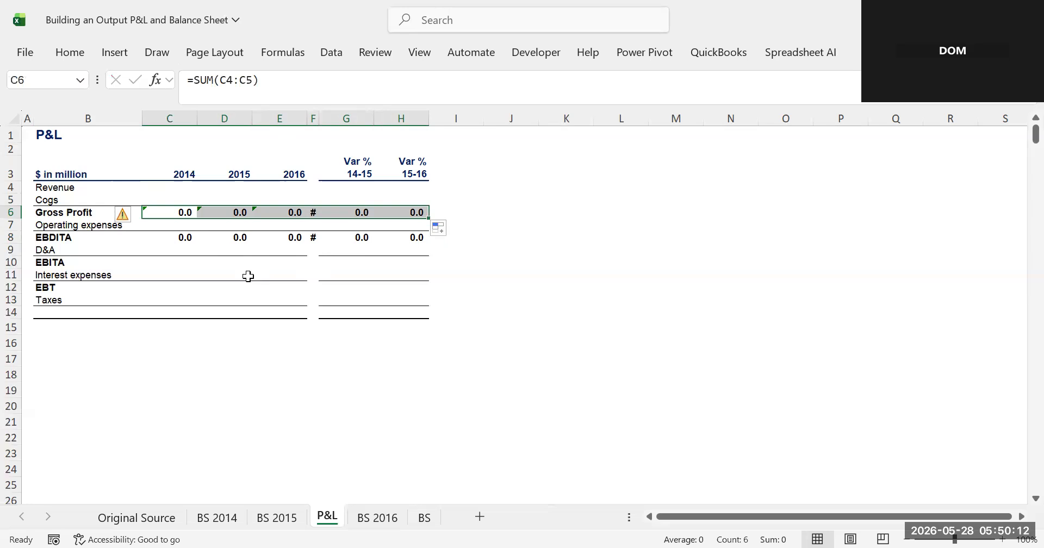
click(182, 270)
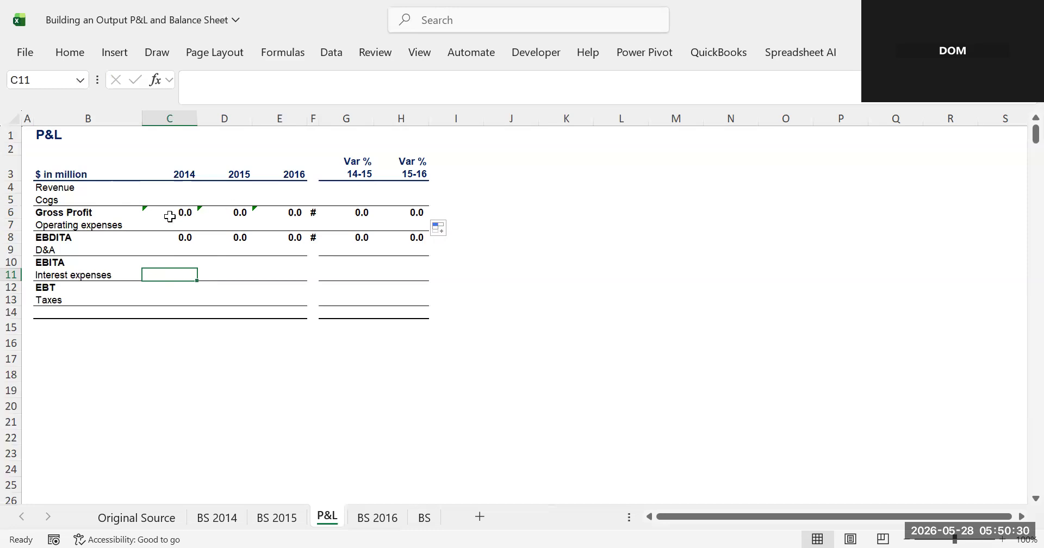
click(68, 188)
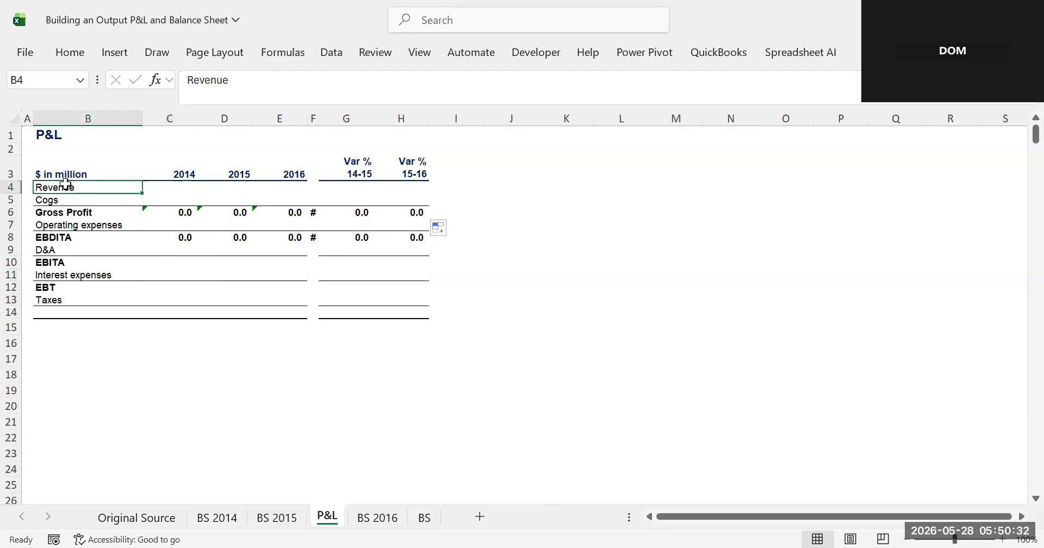
click(52, 201)
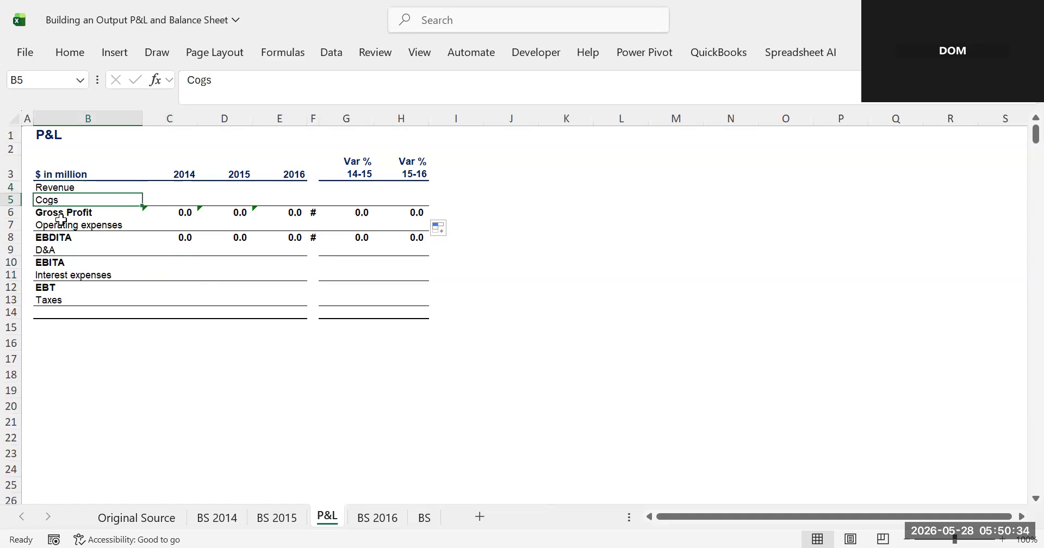
click(183, 218)
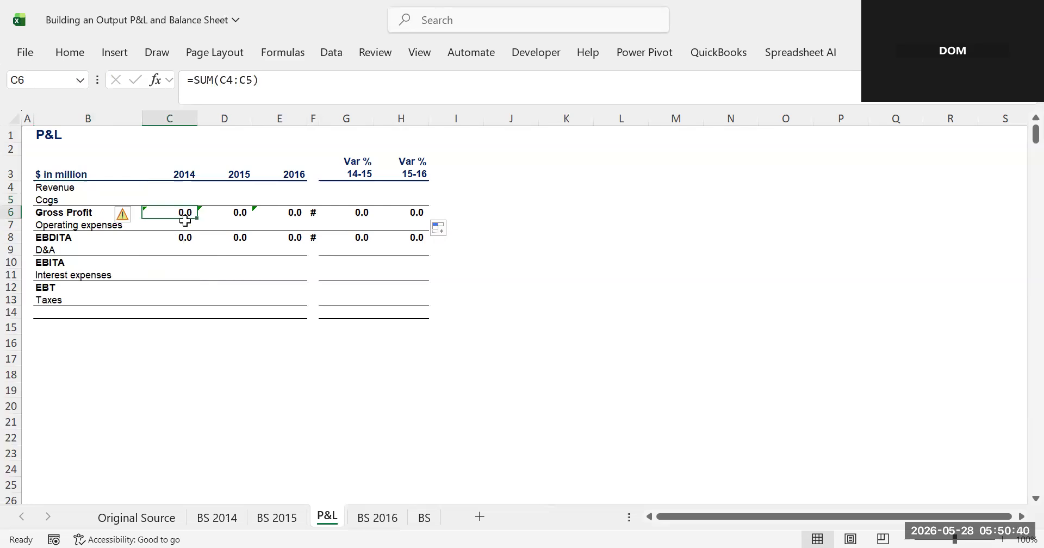
key(ctrl+c)
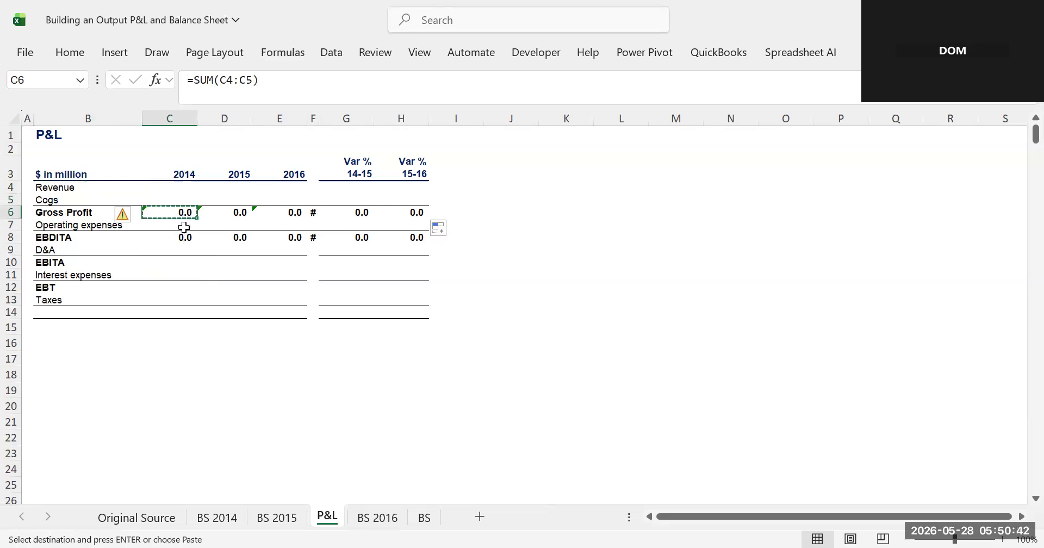
click(180, 238)
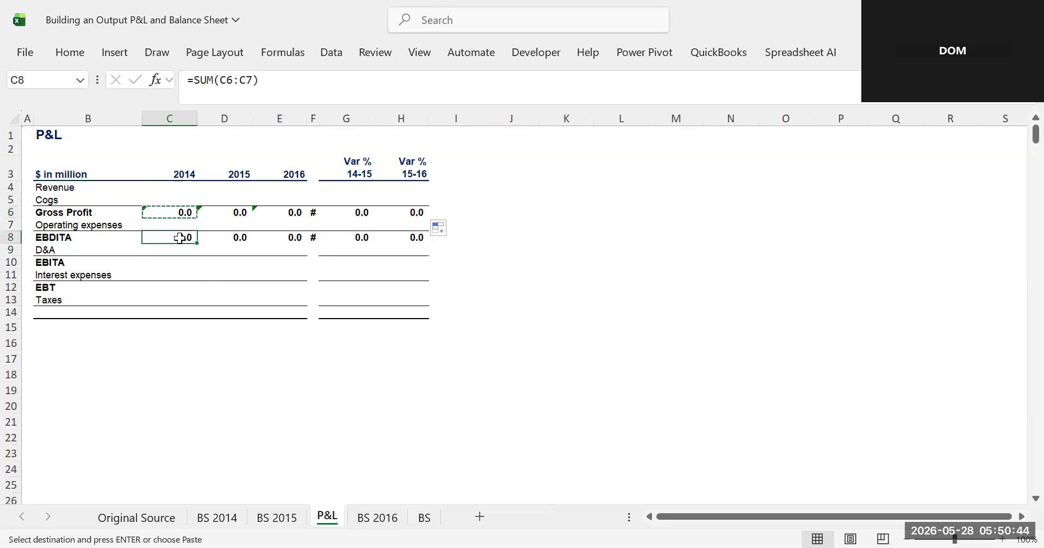
key(ctrl+v)
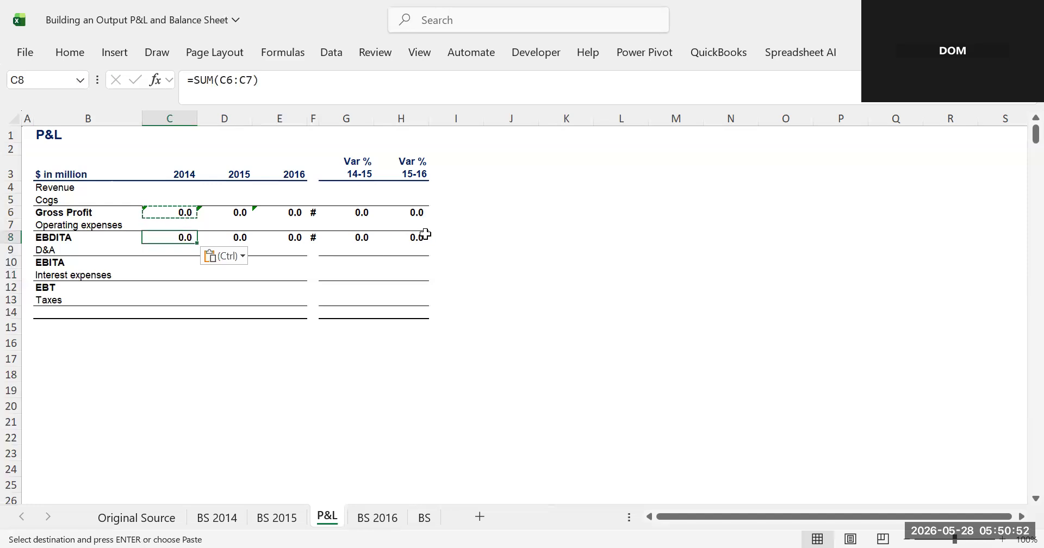
key(Escape)
- Copy the EBDITA formula into C10 so EBITA sums C8:C9
key(ctrl+c)
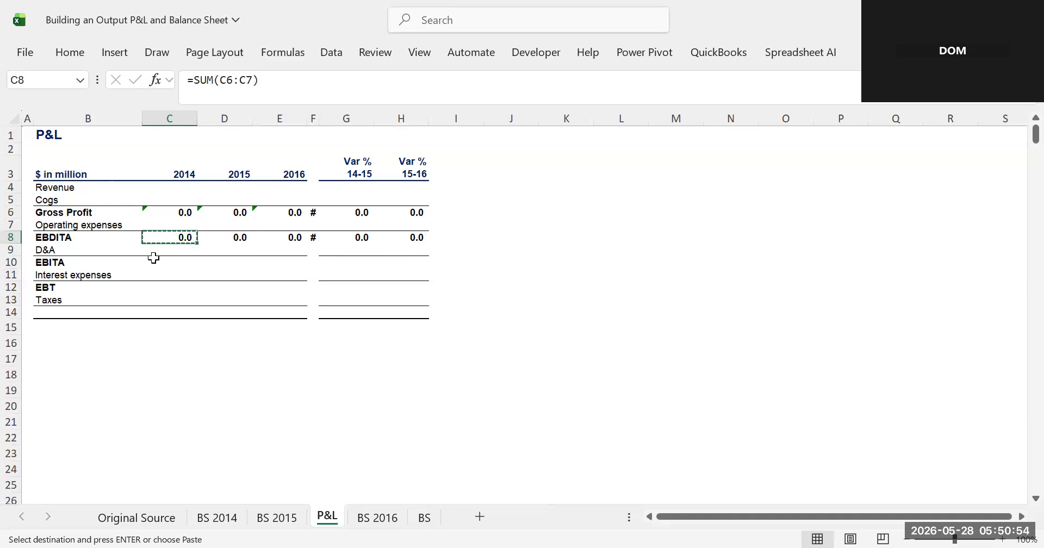
click(173, 262)
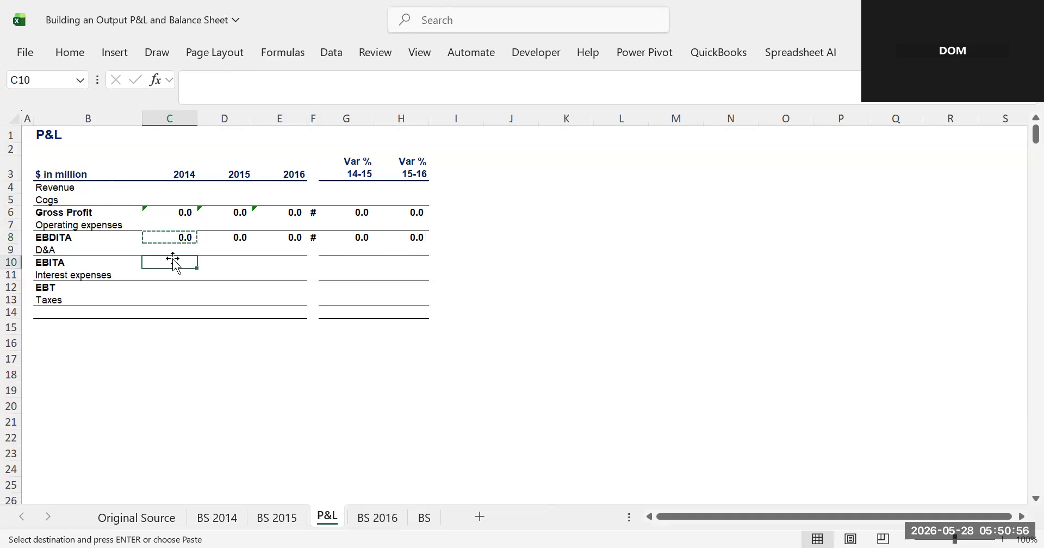
key(Return)
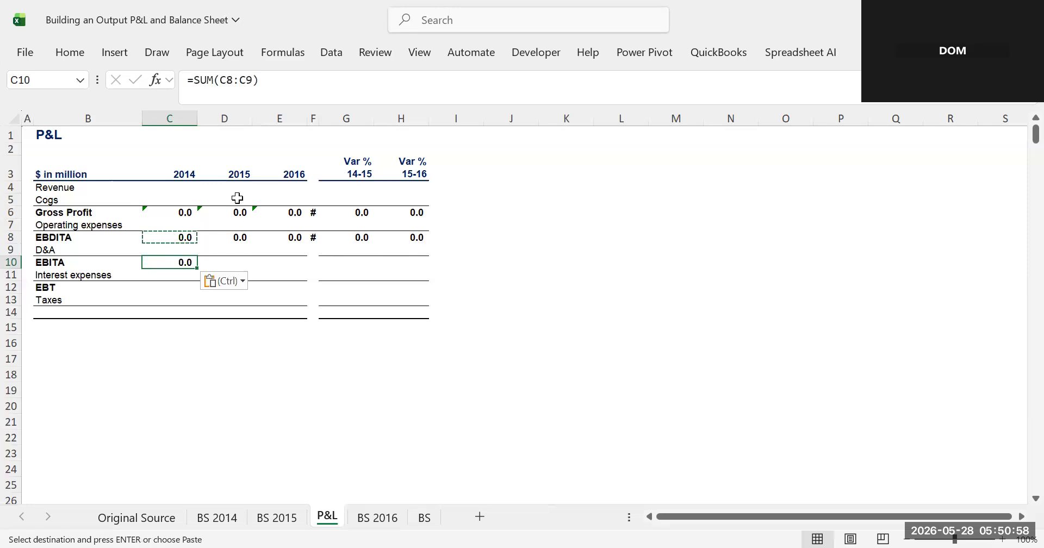
click(265, 82)
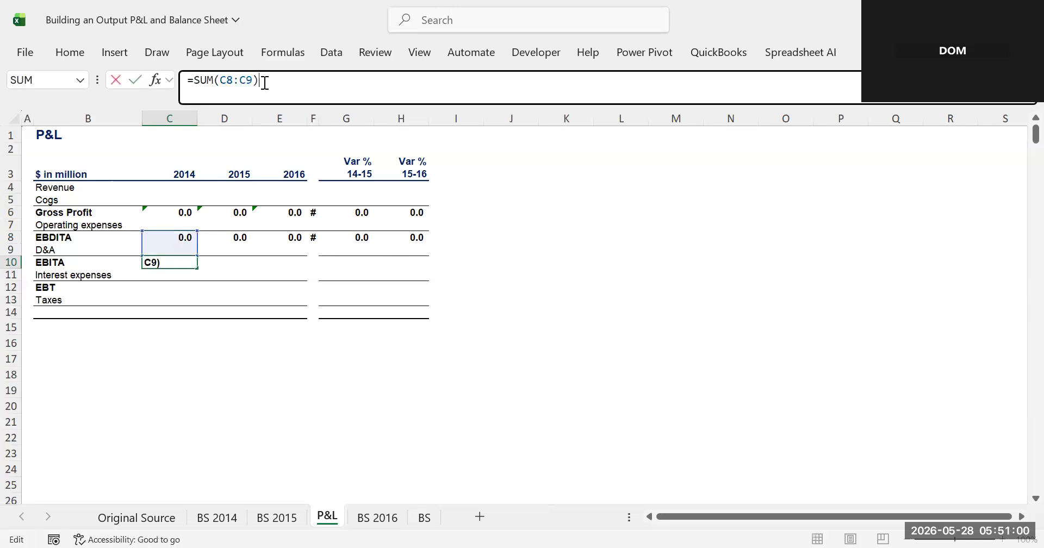
- Confirm the EBITA formula in C10 and fill it right across to the Var % columns
key(Return)
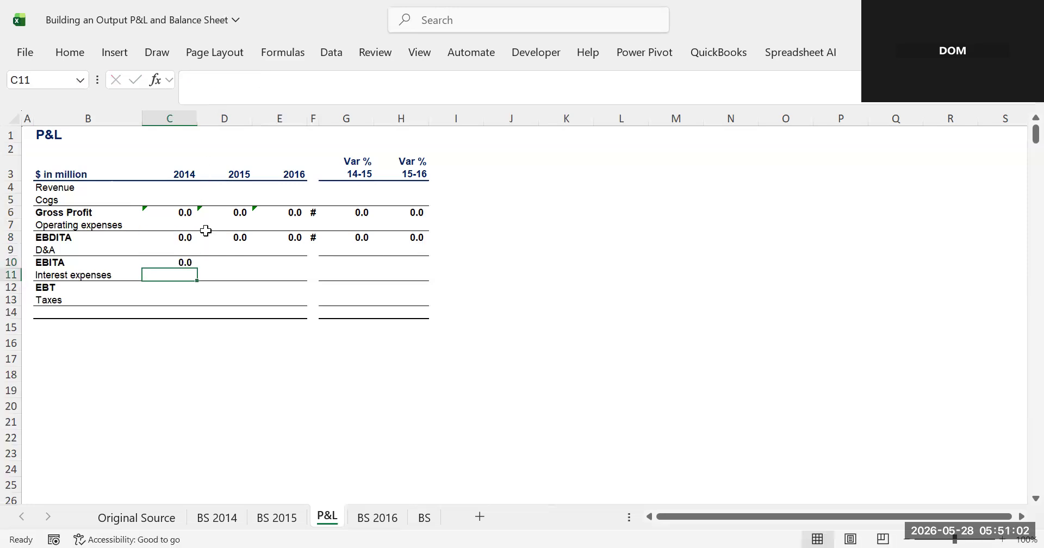
click(184, 260)
drag(198, 267, 406, 277)
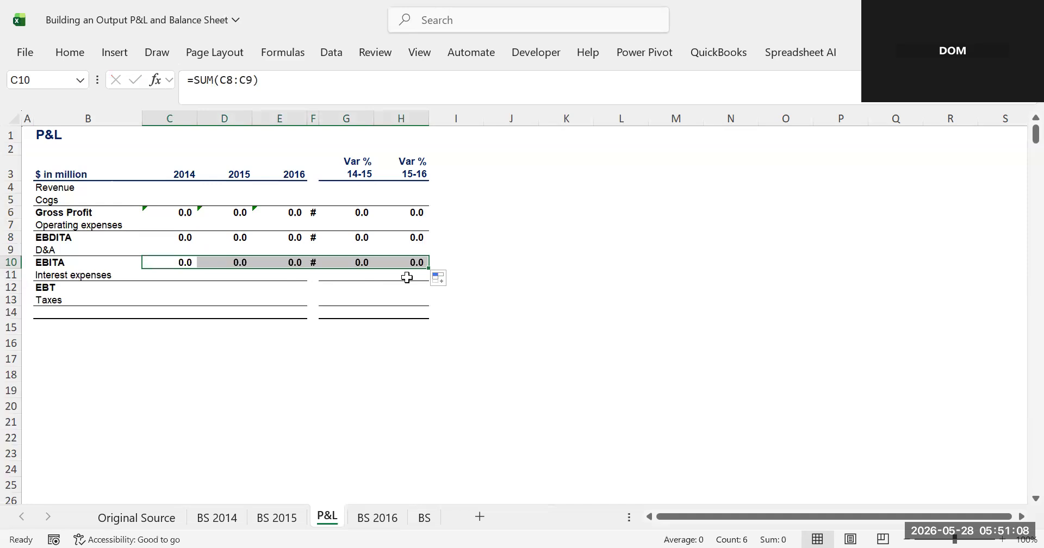
- Copy the EBITA formula into C12 for EBT
click(174, 260)
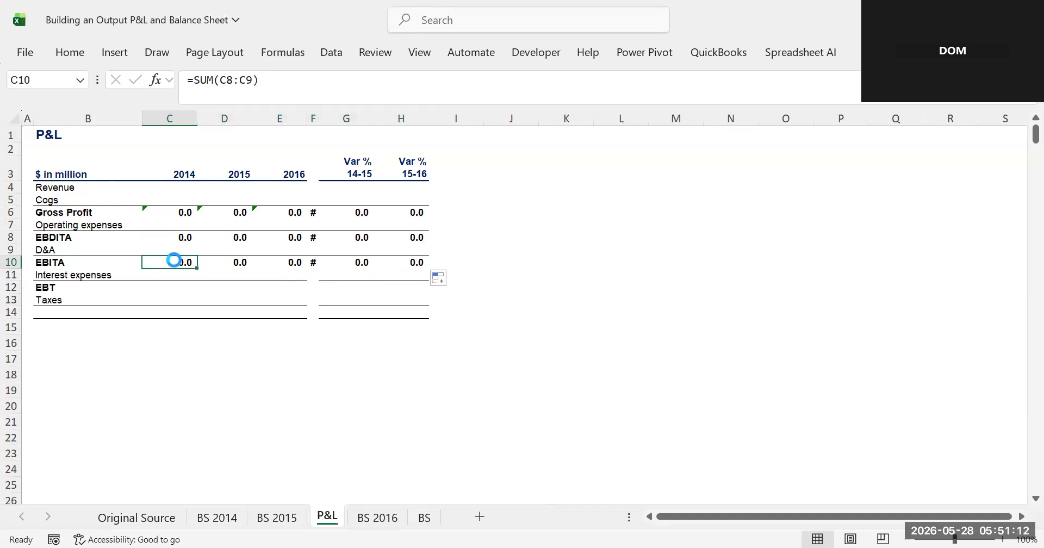
key(ctrl+c)
click(178, 287)
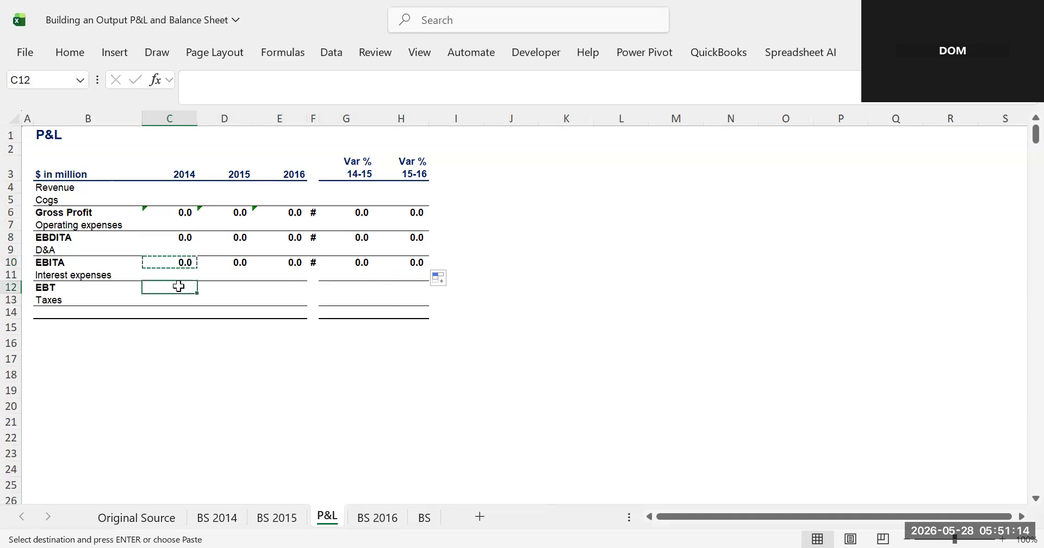
key(ctrl+v)
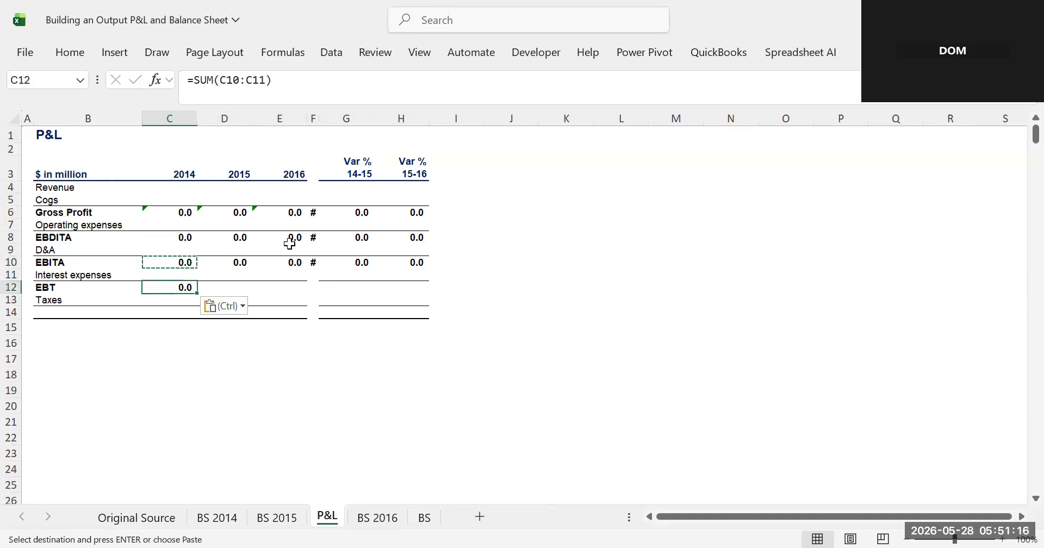
- Confirm the EBT formula summing C10:C11 and fill it right across to the Var % columns
click(312, 72)
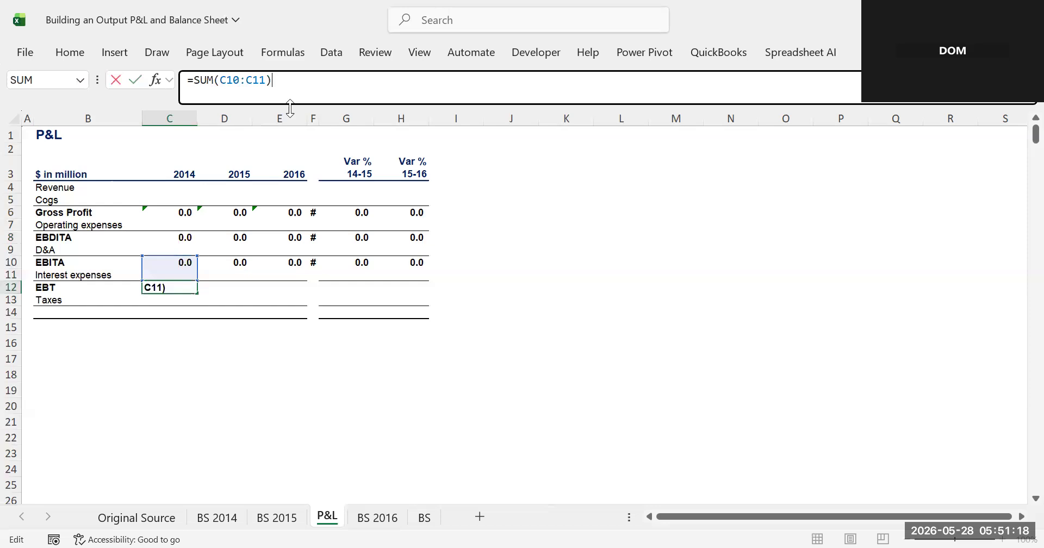
key(Return)
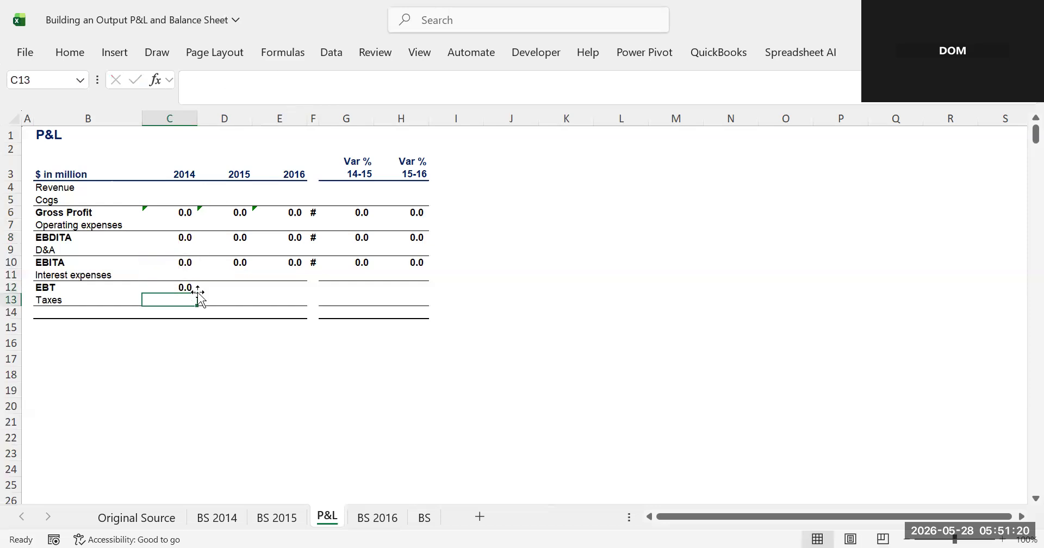
click(175, 286)
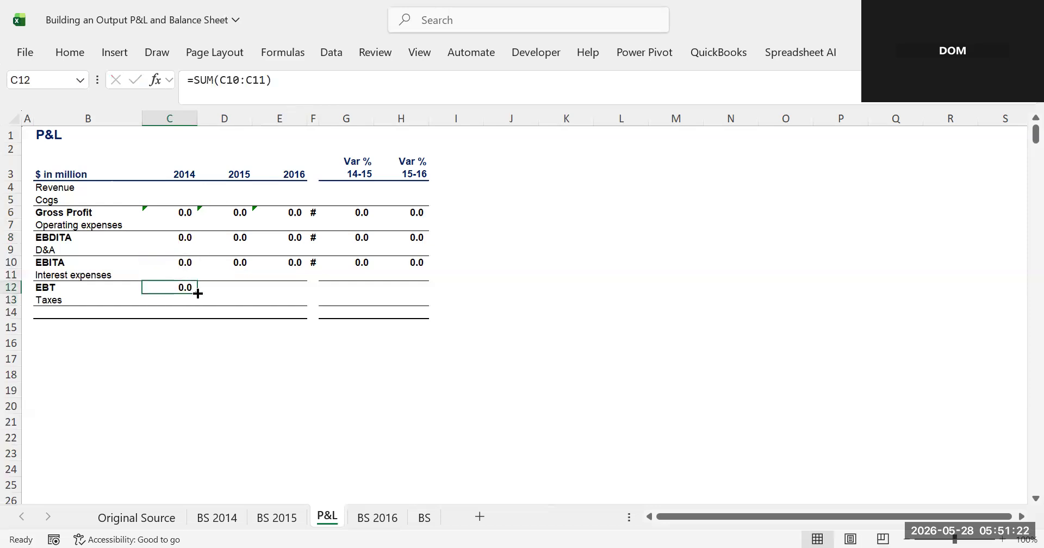
drag(197, 292, 419, 239)
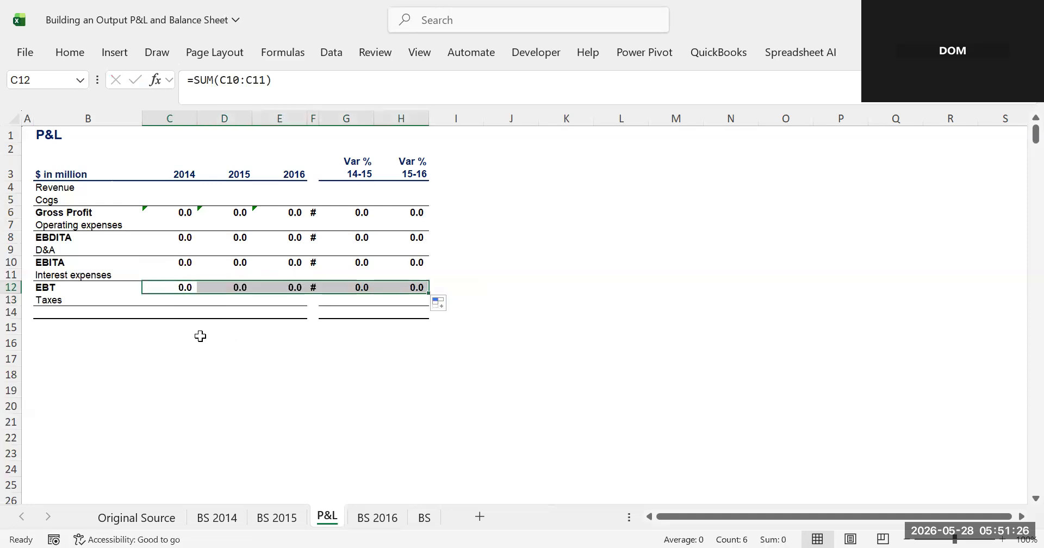
- Copy the EBT formula into C14 and fill it across to the Var % columns so it sums C12:C13
click(166, 289)
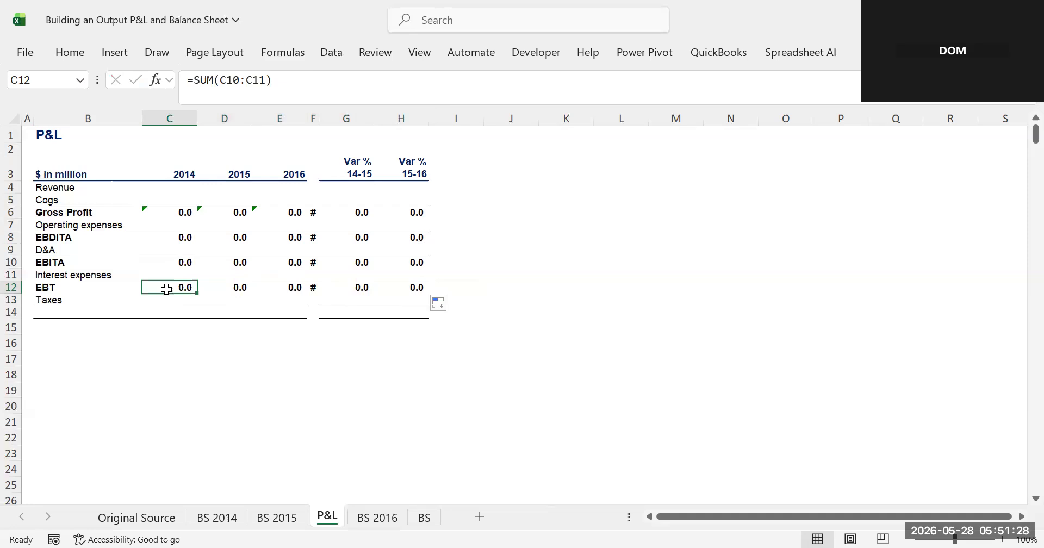
key(ctrl+c)
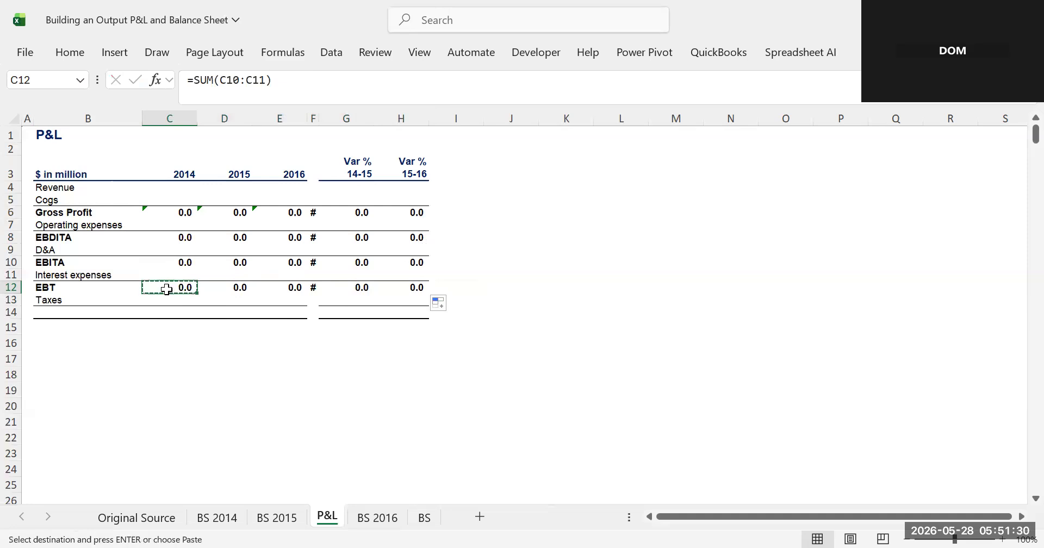
click(184, 312)
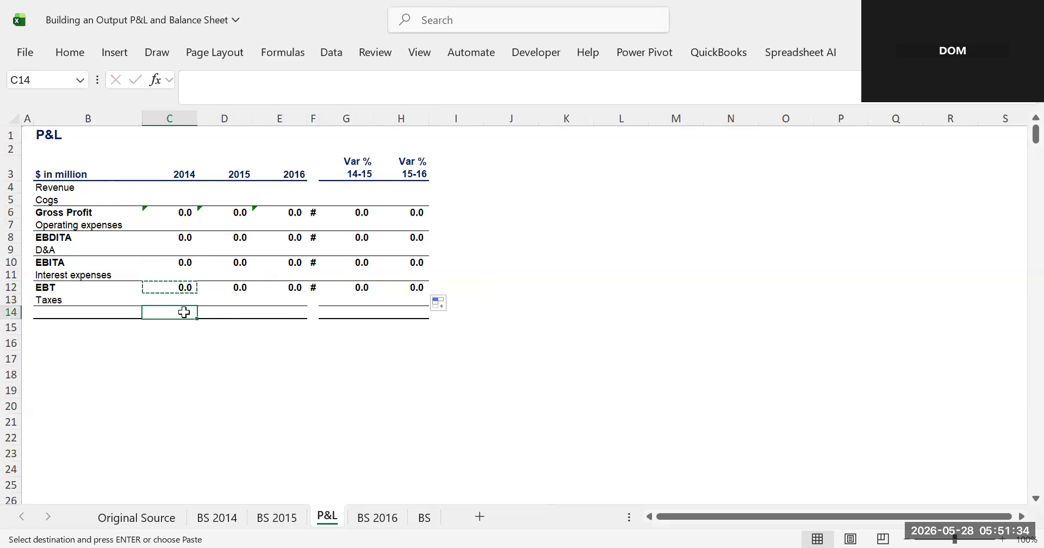
key(ctrl+v)
drag(197, 318, 414, 337)
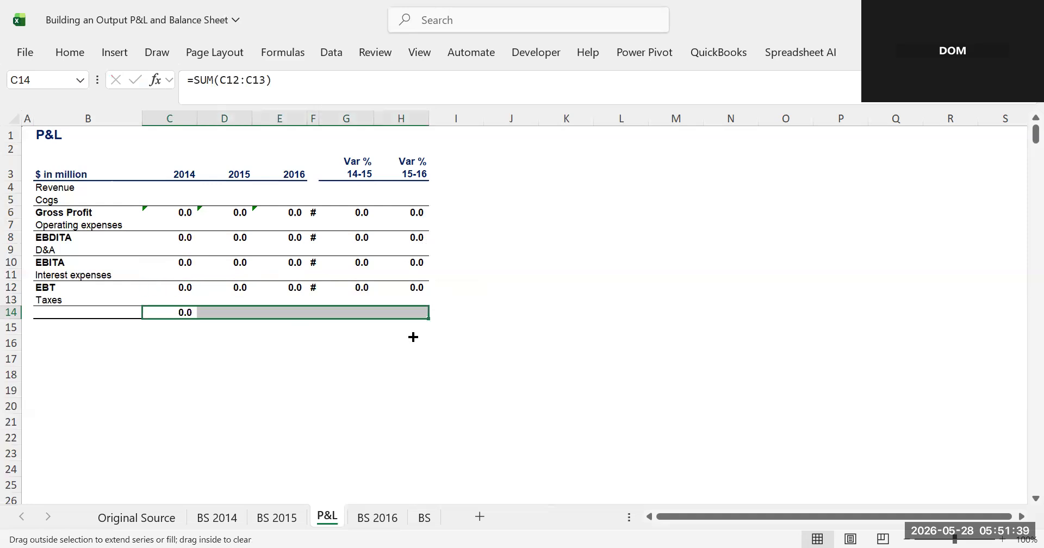
- Label row 14 as Net Profit
click(63, 313)
text(N)
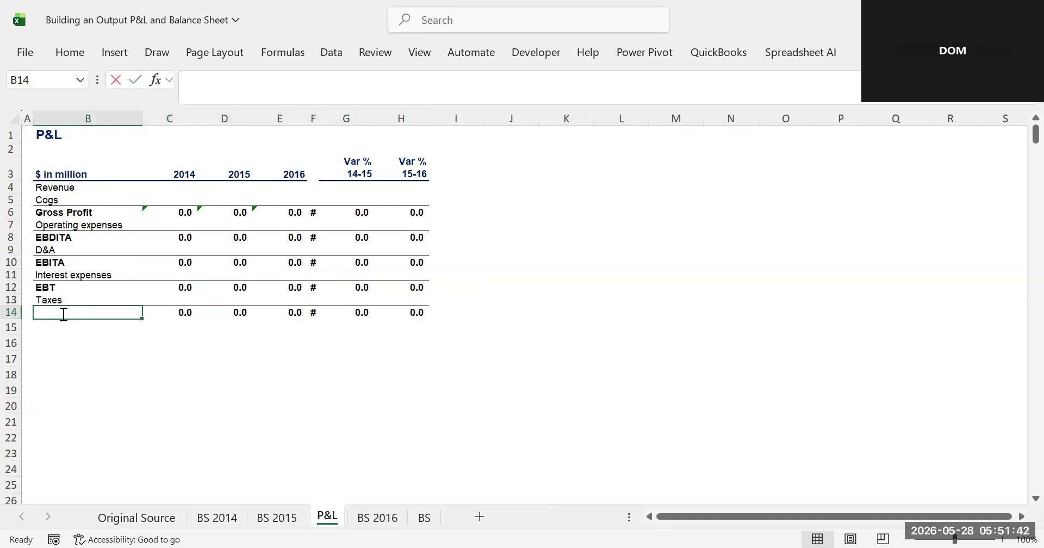
text(et)
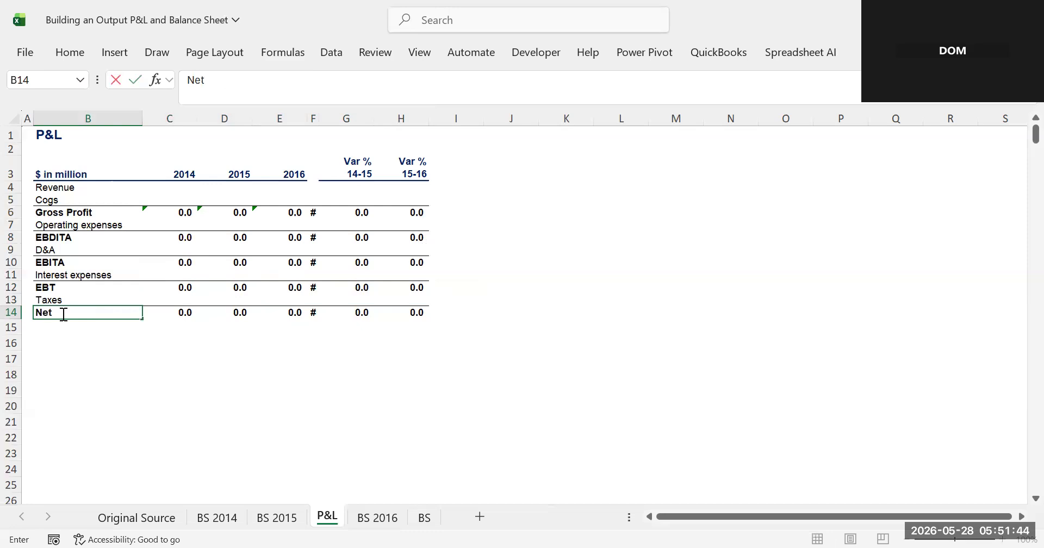
text( Profit)
click(247, 356)
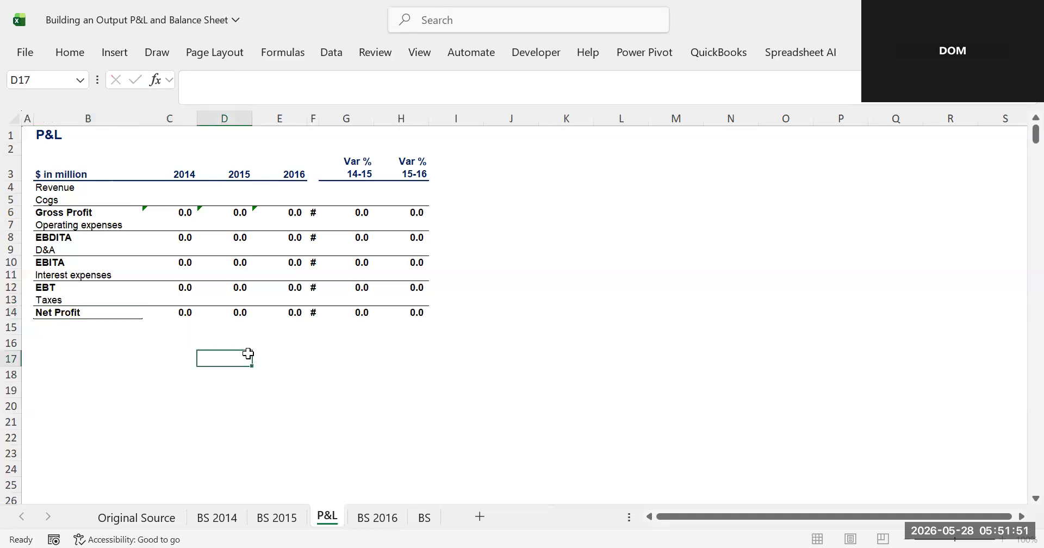
- Apply the Total Formatting cell style to the Net Profit row from C14 to H14
click(147, 321)
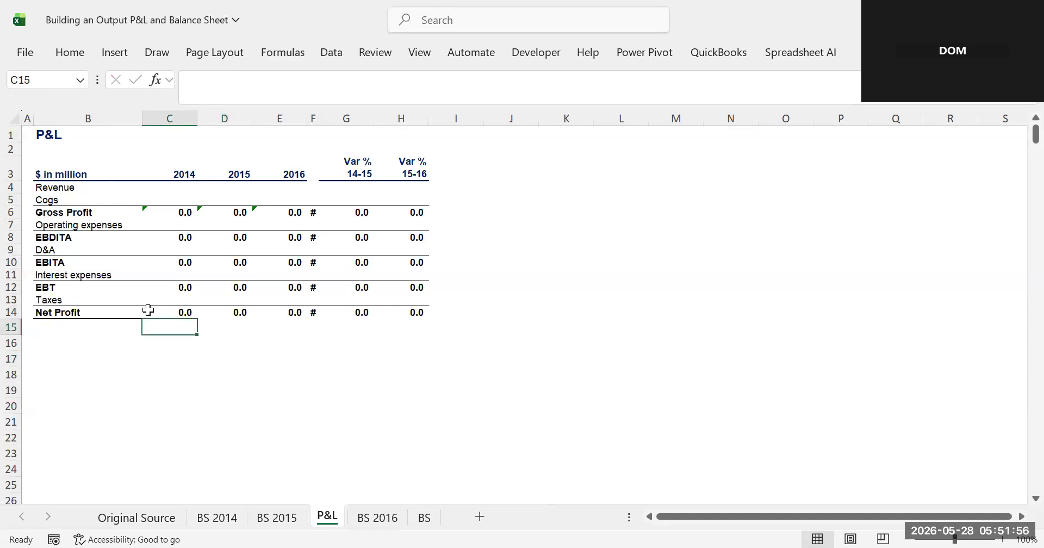
drag(150, 310, 406, 311)
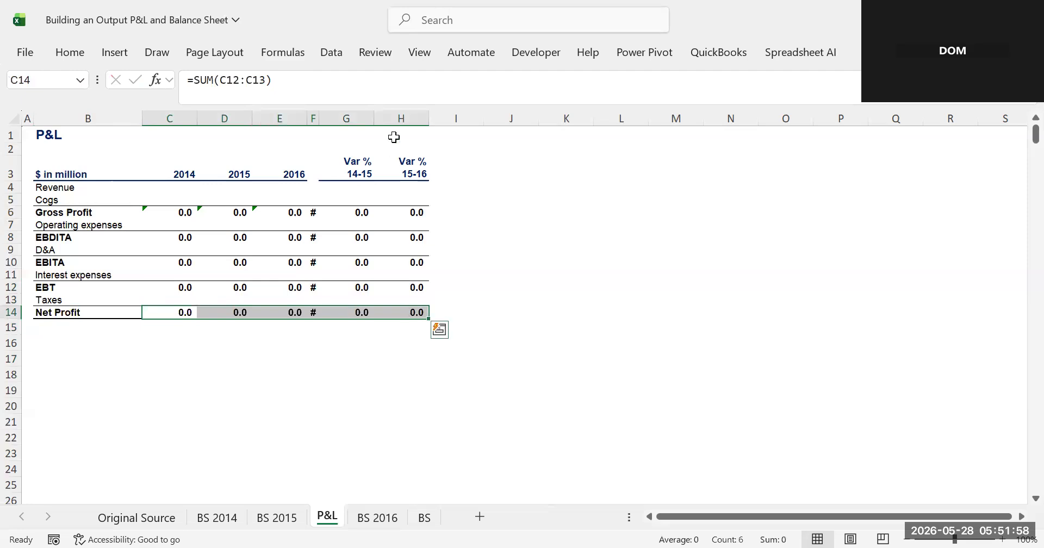
click(333, 53)
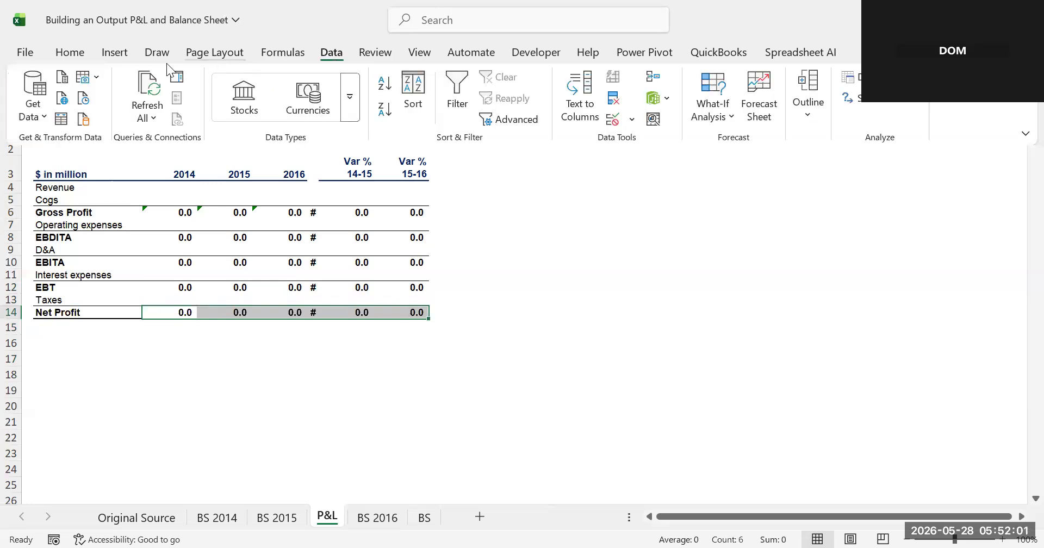
click(82, 56)
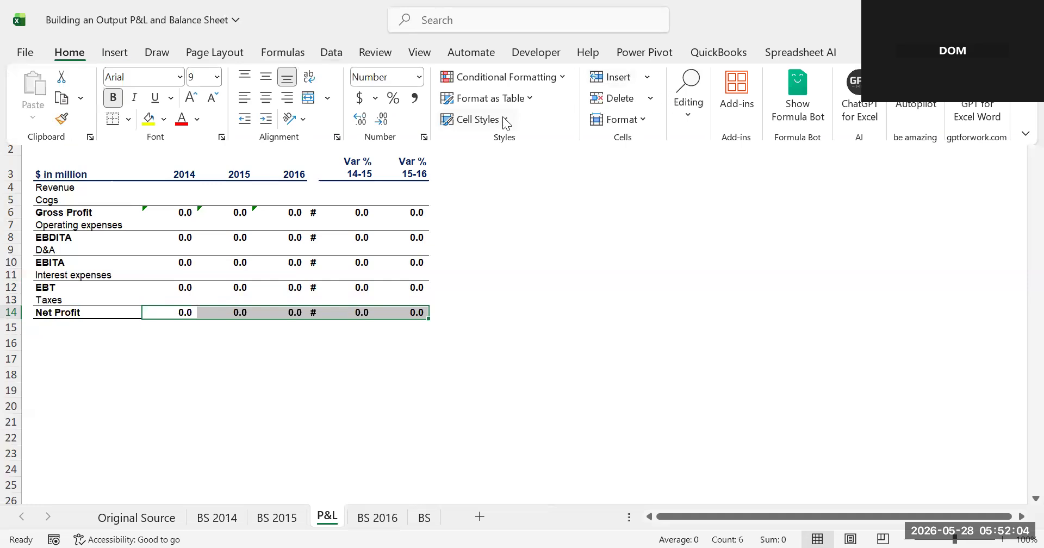
click(505, 120)
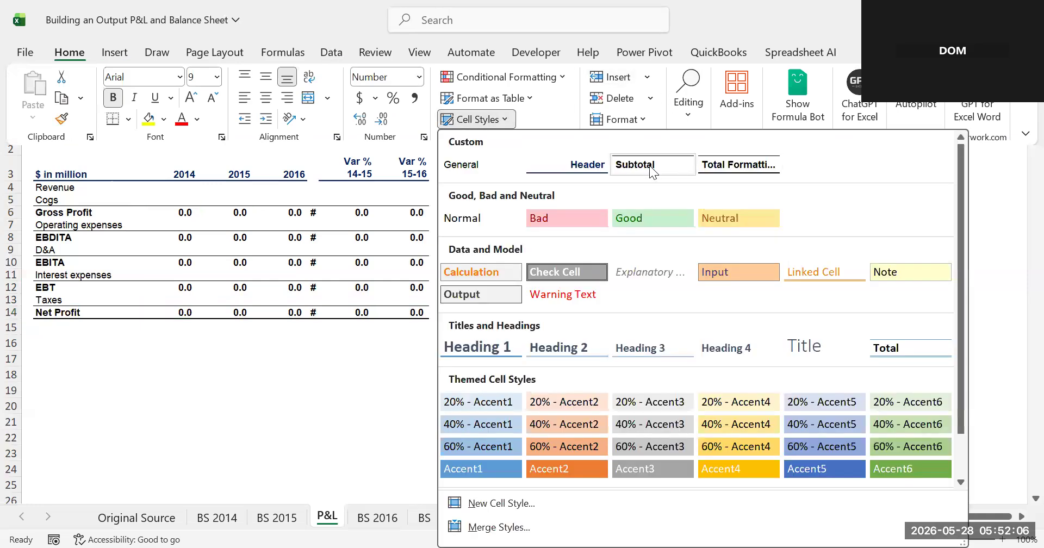
click(731, 165)
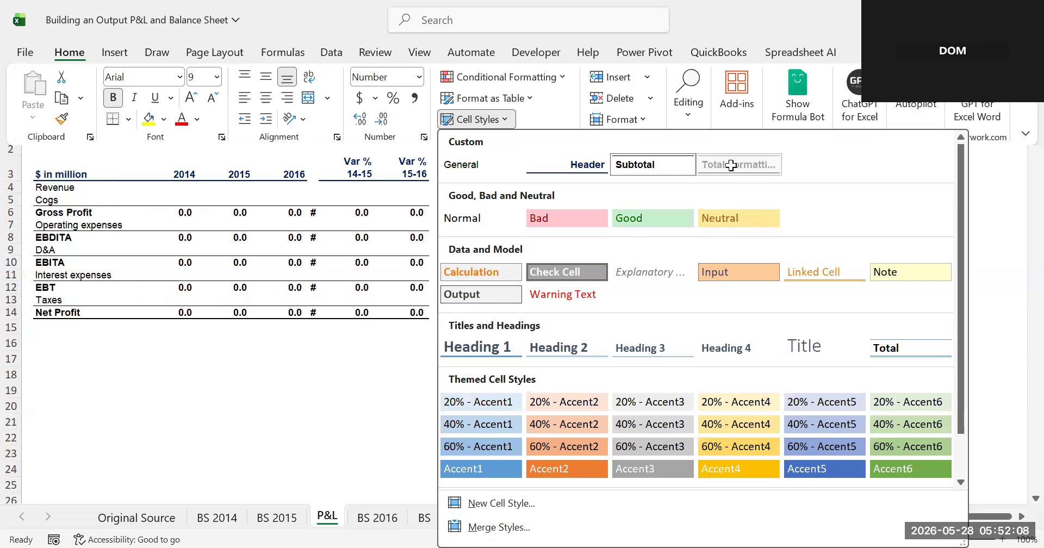
click(432, 347)
click(513, 260)
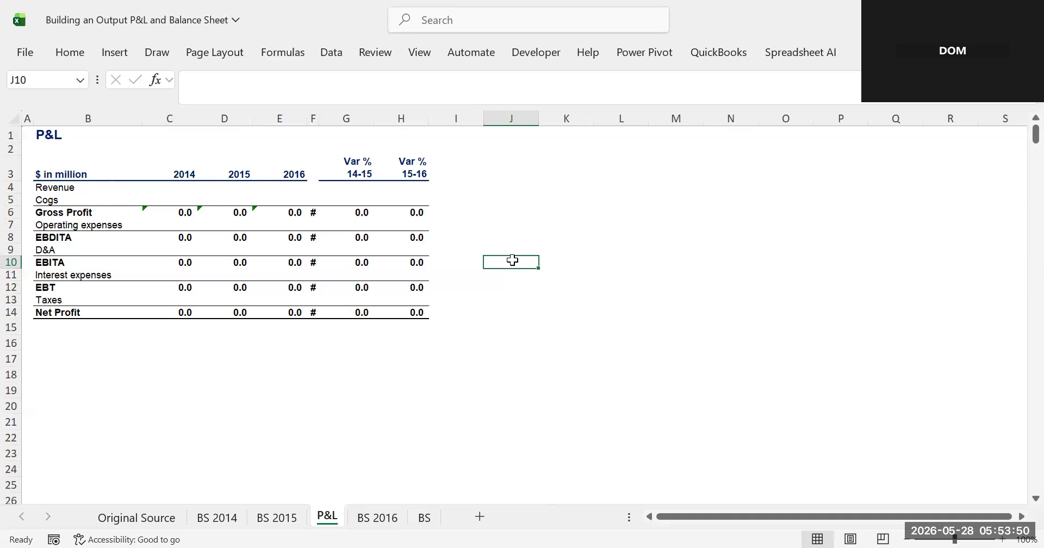
- Clear the contents of spacer column F
click(315, 119)
key(Delete)
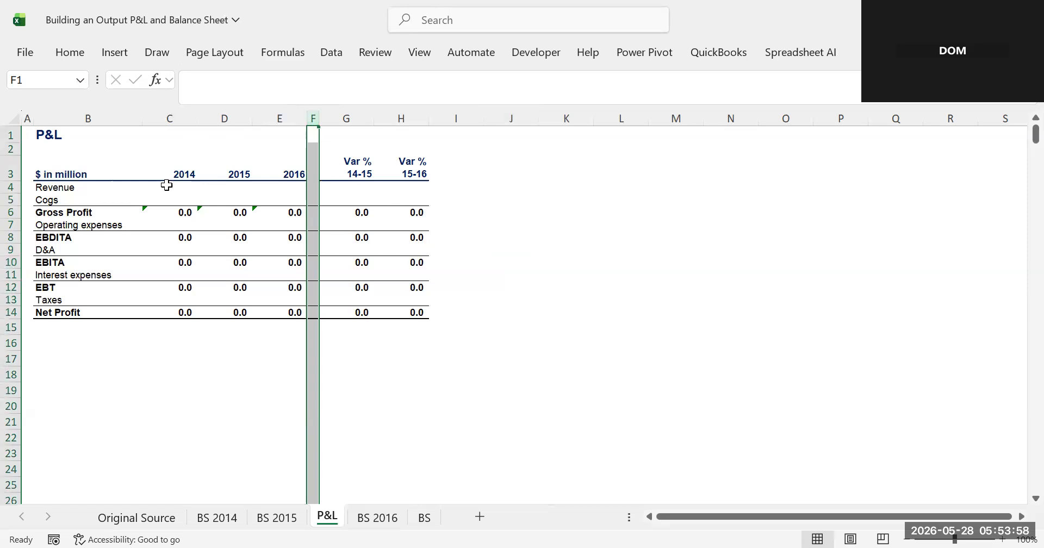
click(186, 196)
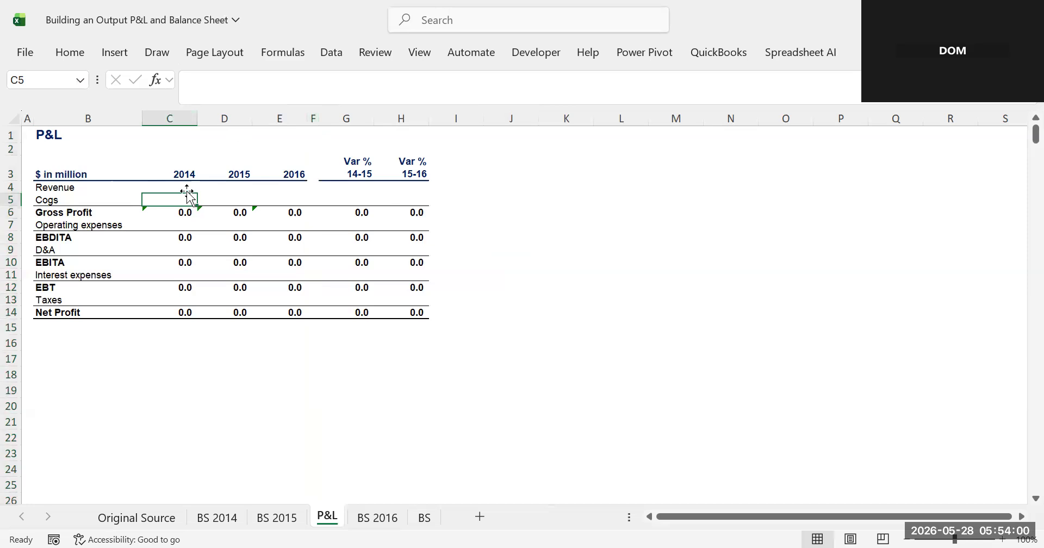
click(184, 187)
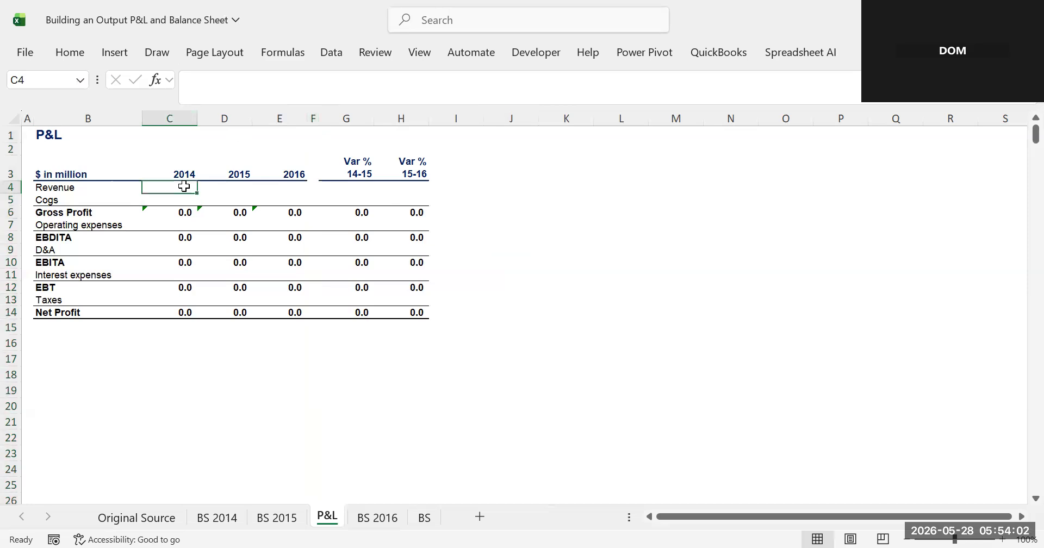
- Enter the text sumifs in cell J14 as a note
click(533, 310)
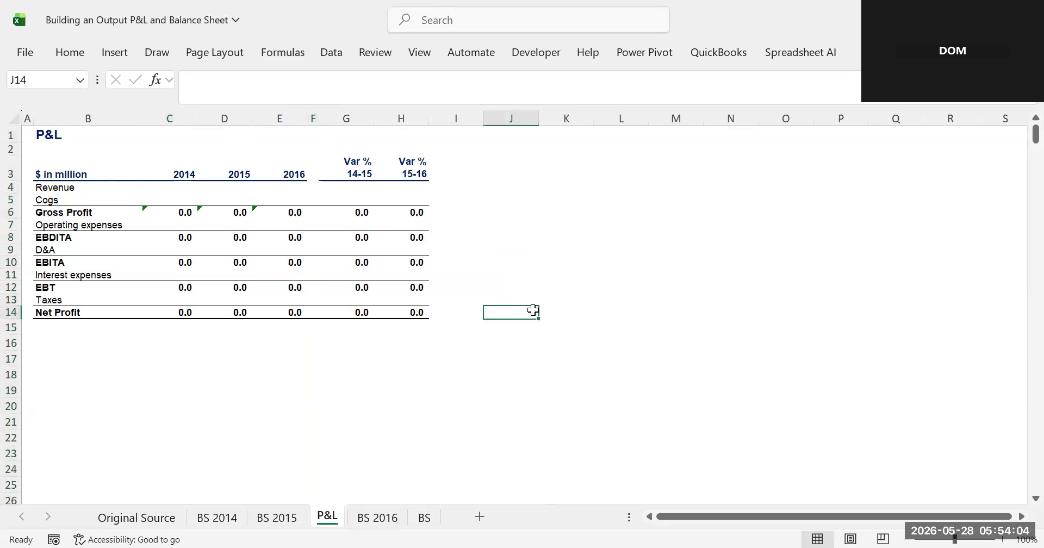
text(sumifs)
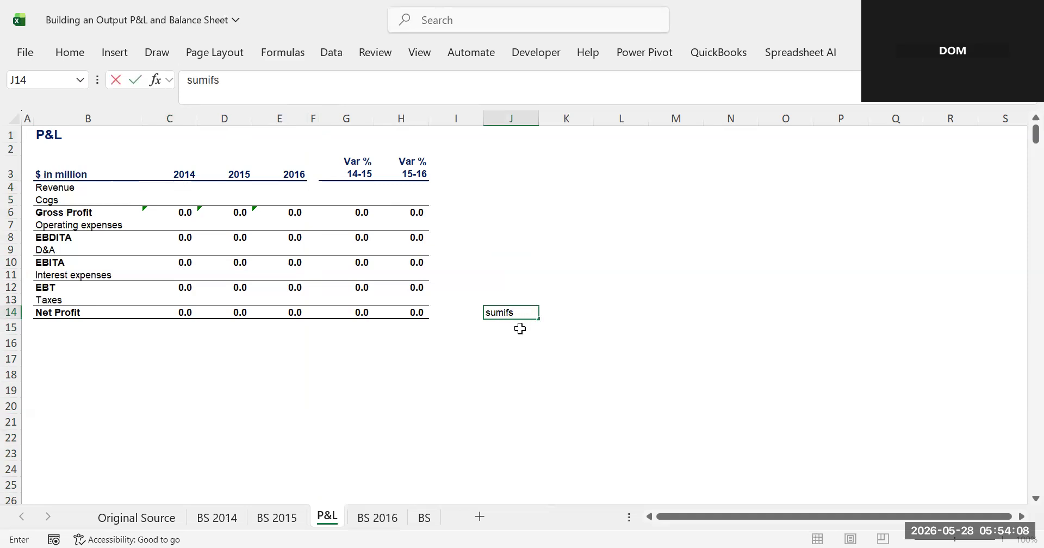
key(Return)
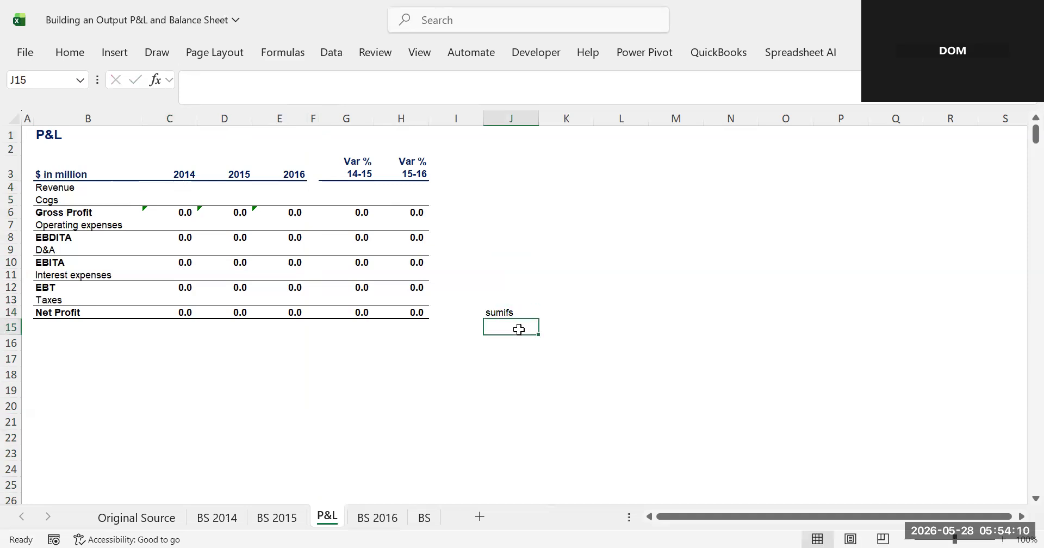